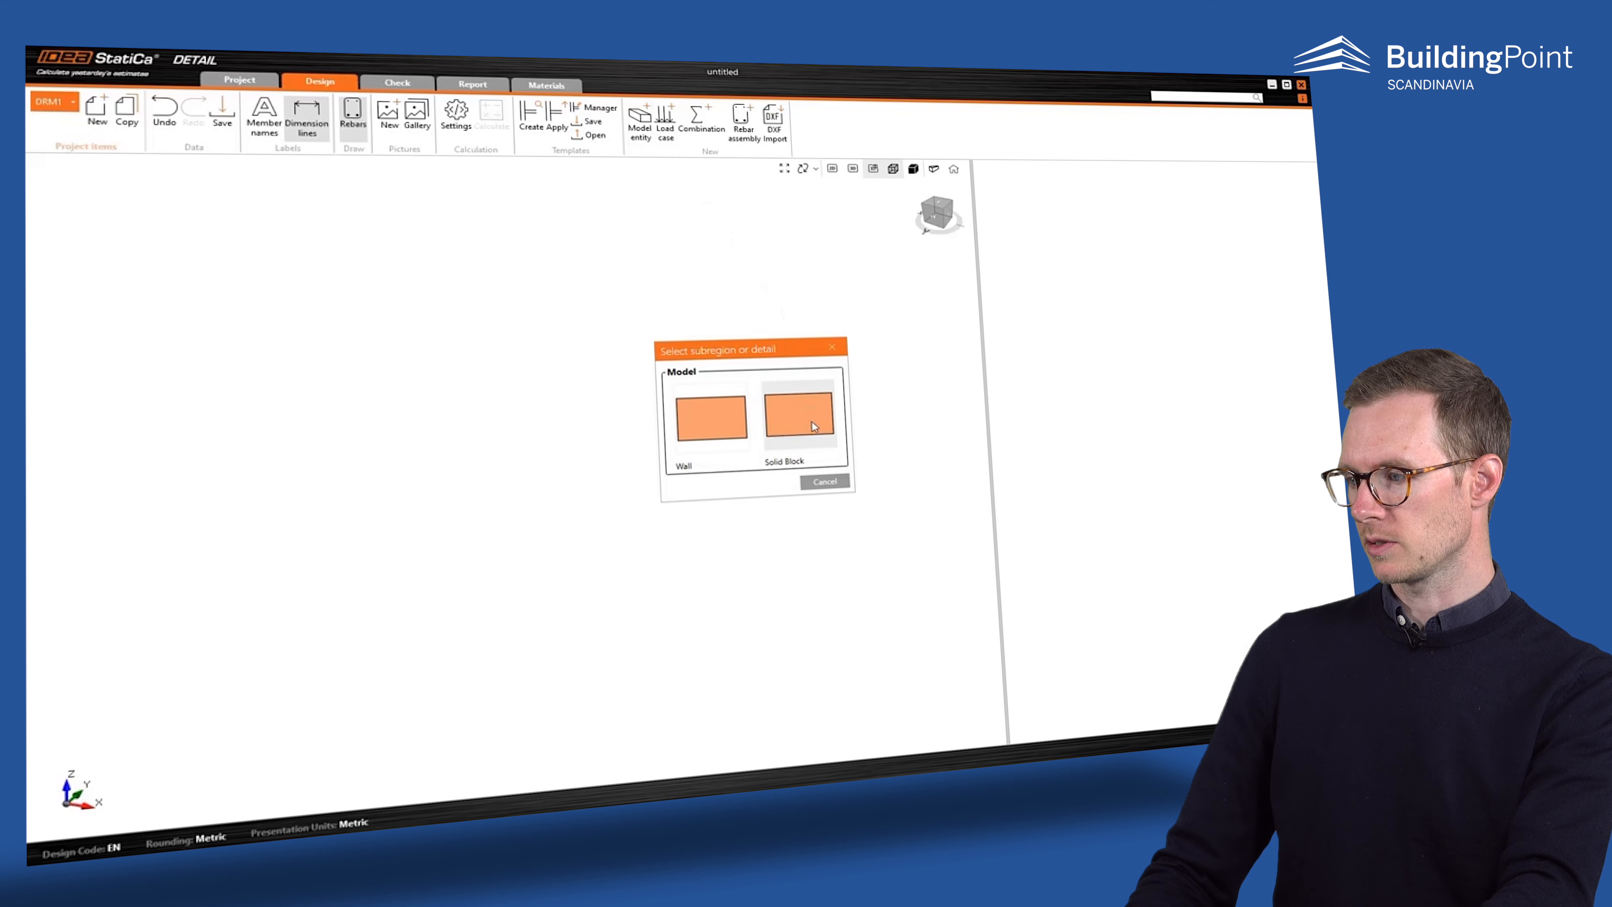
# - Create a rectangular solid block 3 m wide, 3 m deep and 1 m high
pyautogui.click(800, 416)
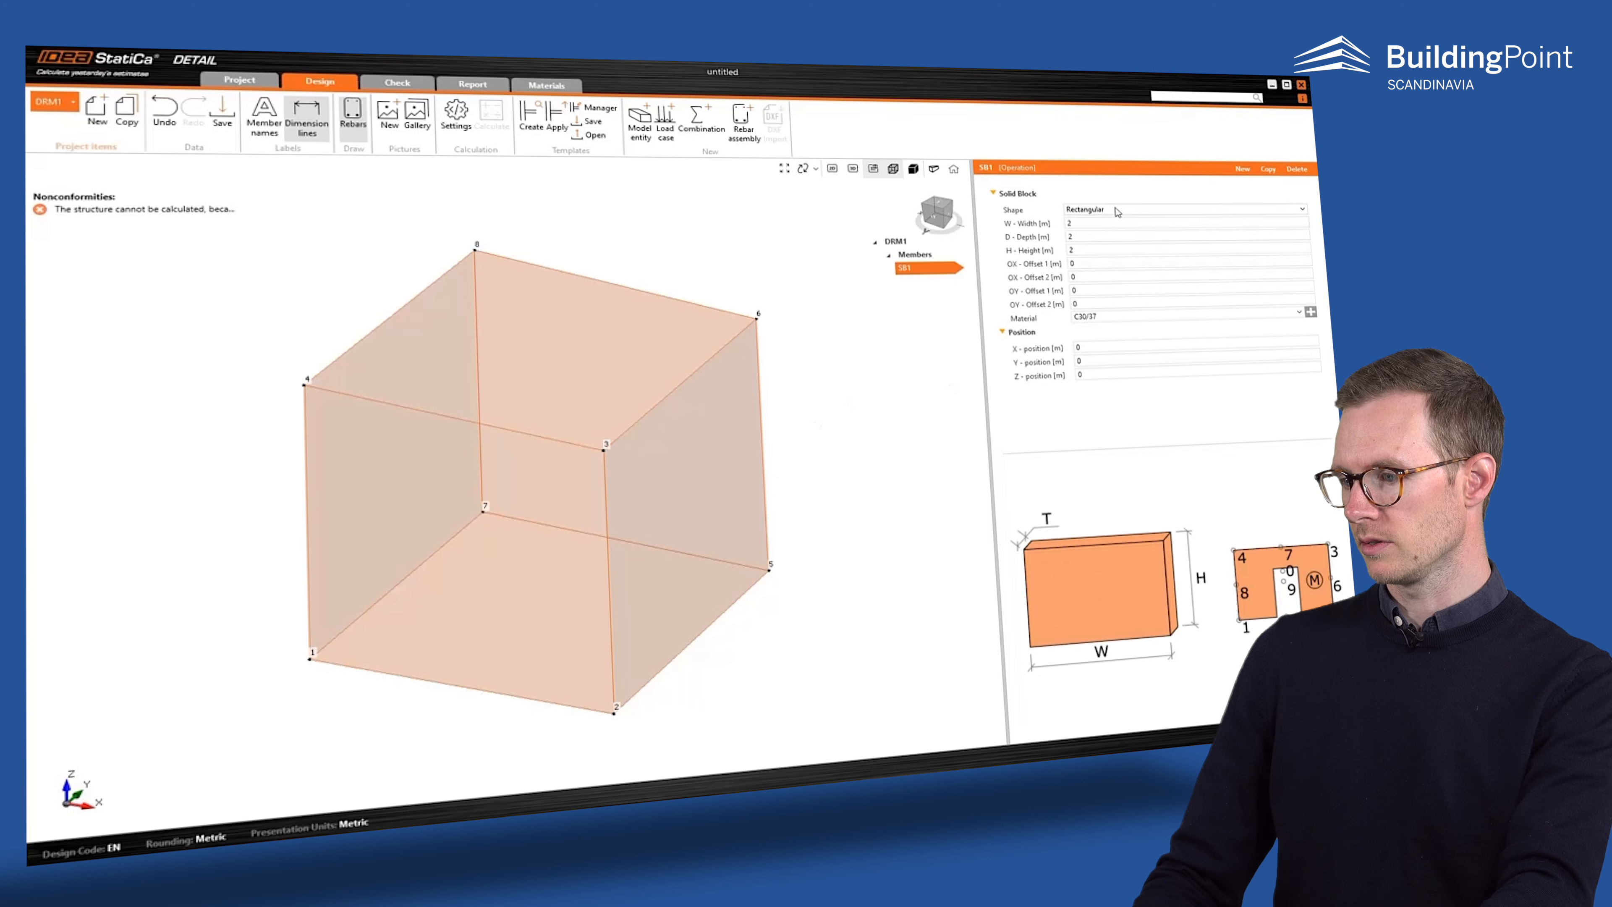
pyautogui.click(1117, 211)
pyautogui.click(1111, 227)
pyautogui.doubleClick(1068, 225)
pyautogui.write('3')
pyautogui.press('Tab')
pyautogui.write('3')
pyautogui.press('Tab')
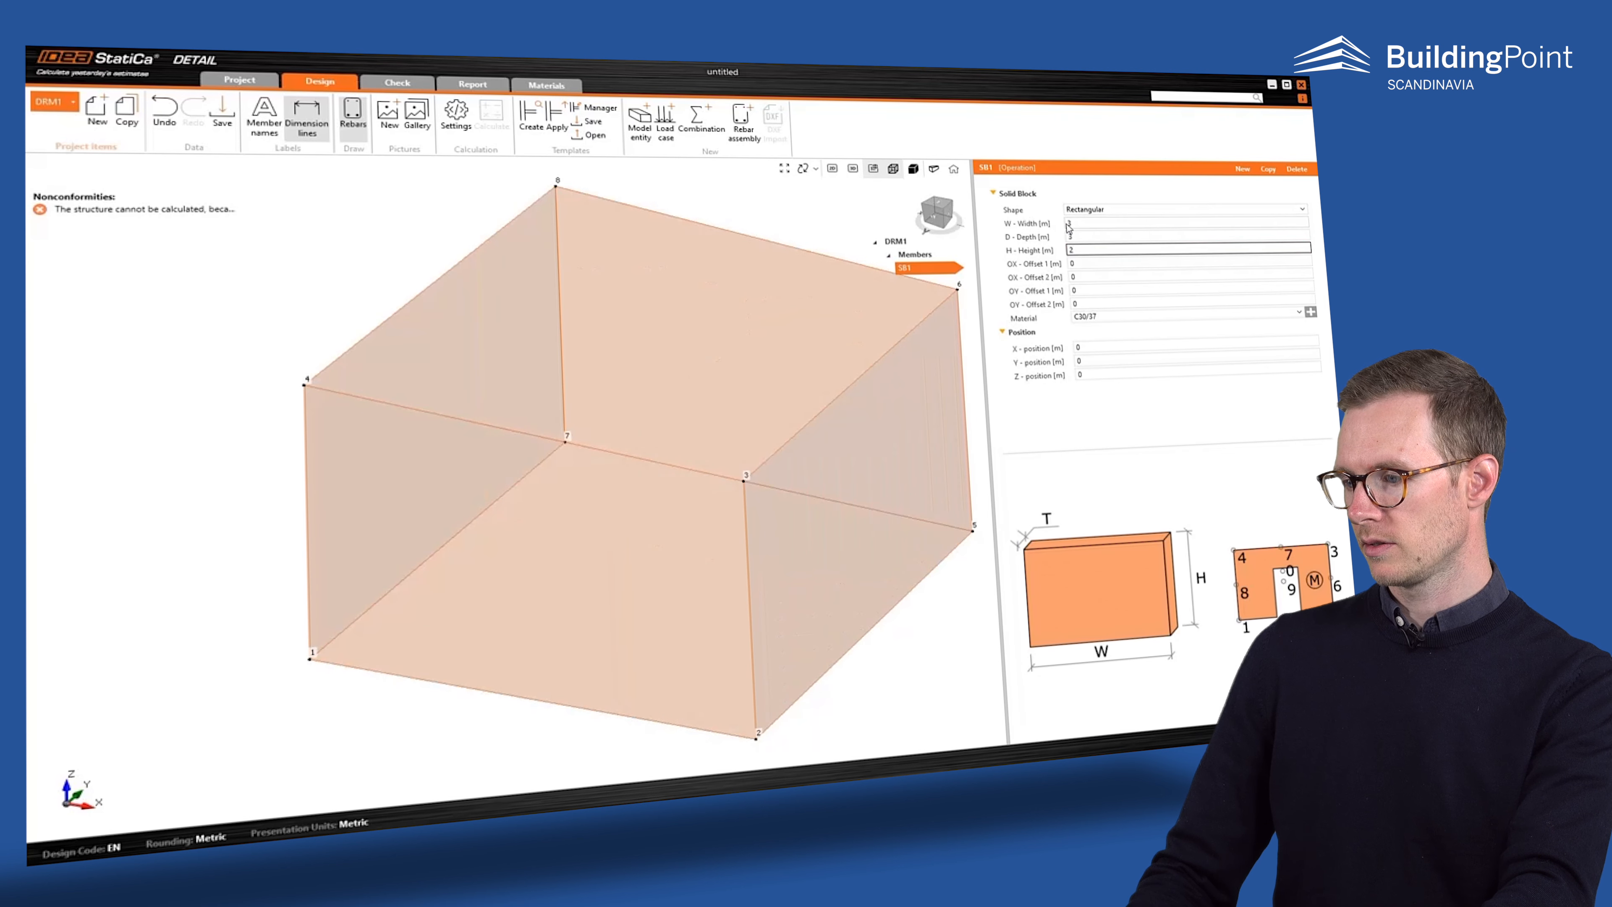
pyautogui.write('1')
pyautogui.press('Tab')
# - Add a surface support with polyline geometry shaped as an eight-point octagon spanning 0.6 m by 0.6 m
pyautogui.click(639, 121)
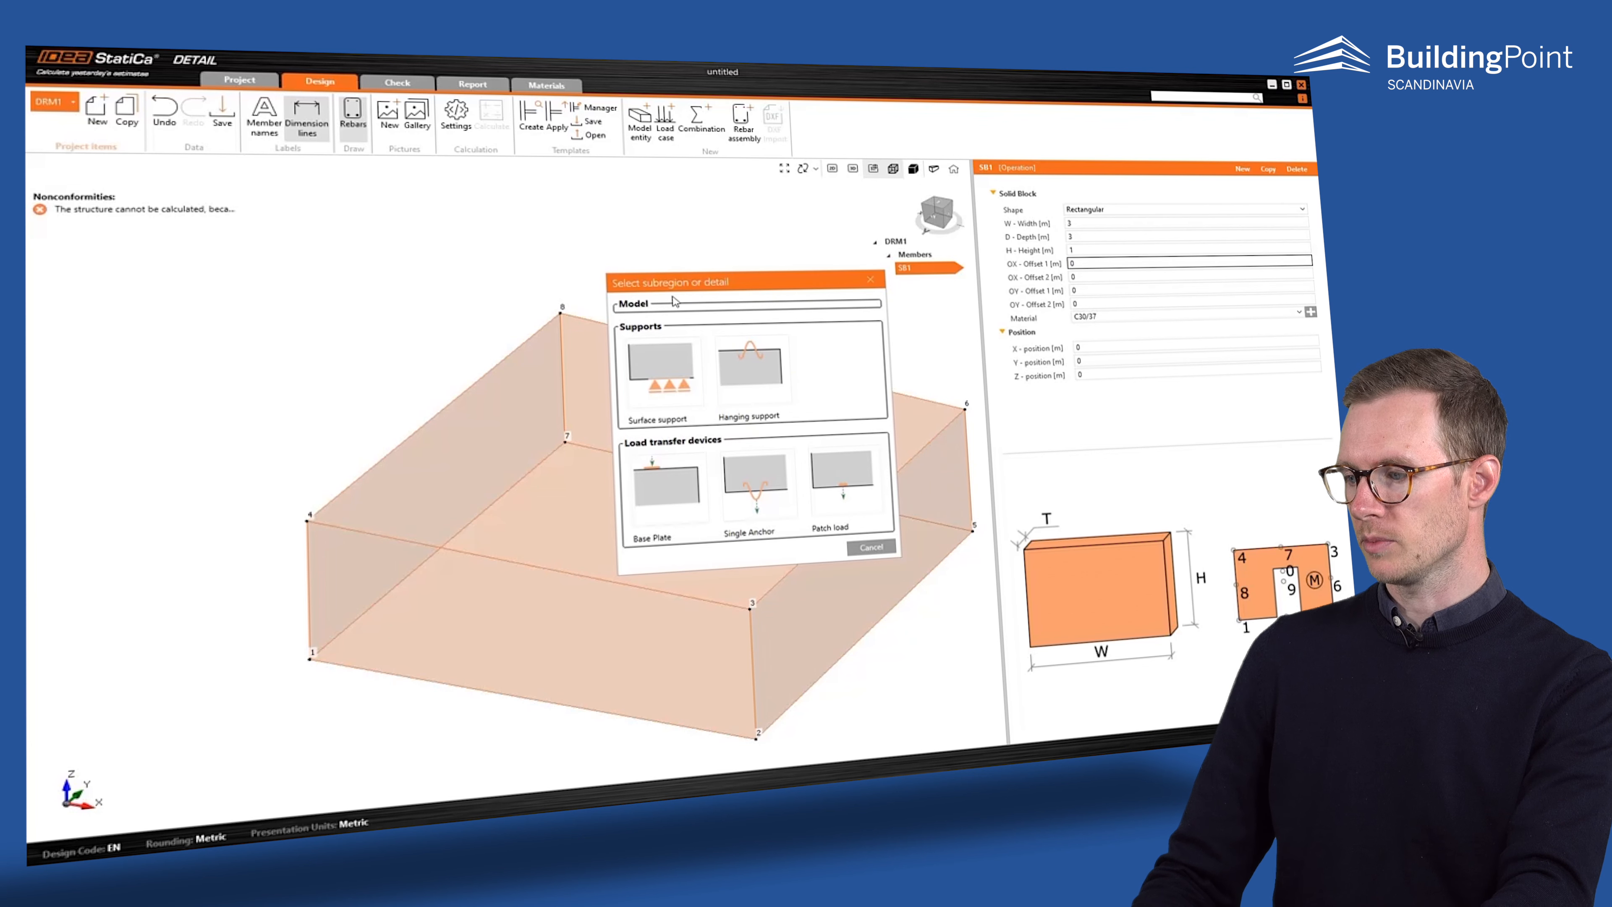
pyautogui.click(667, 367)
pyautogui.click(1092, 306)
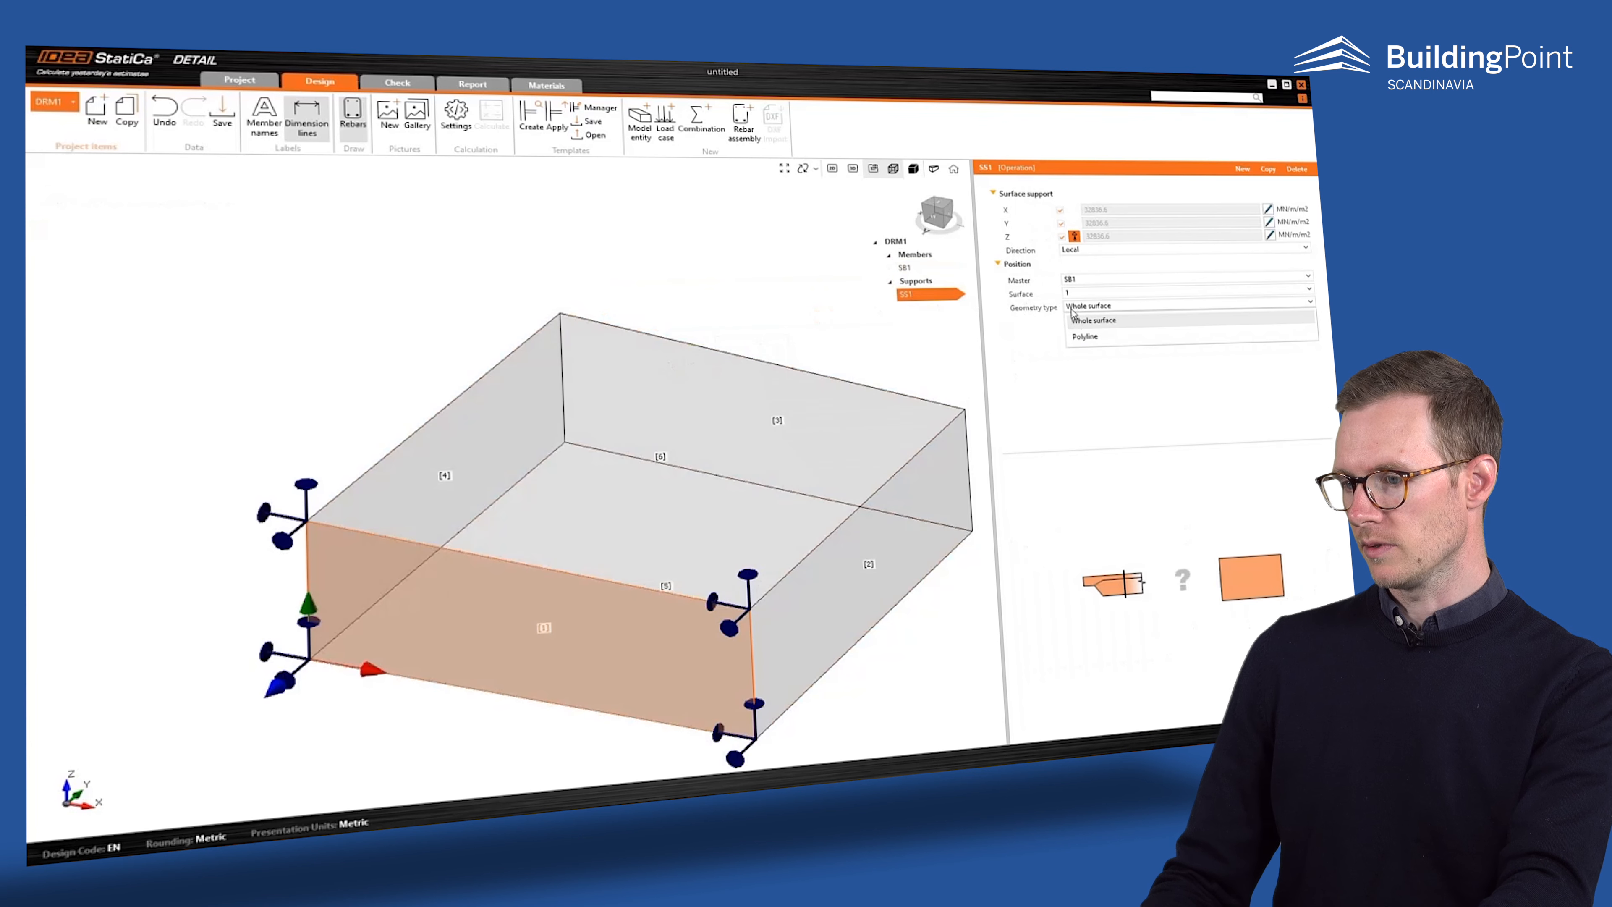
pyautogui.click(1085, 336)
pyautogui.click(1138, 319)
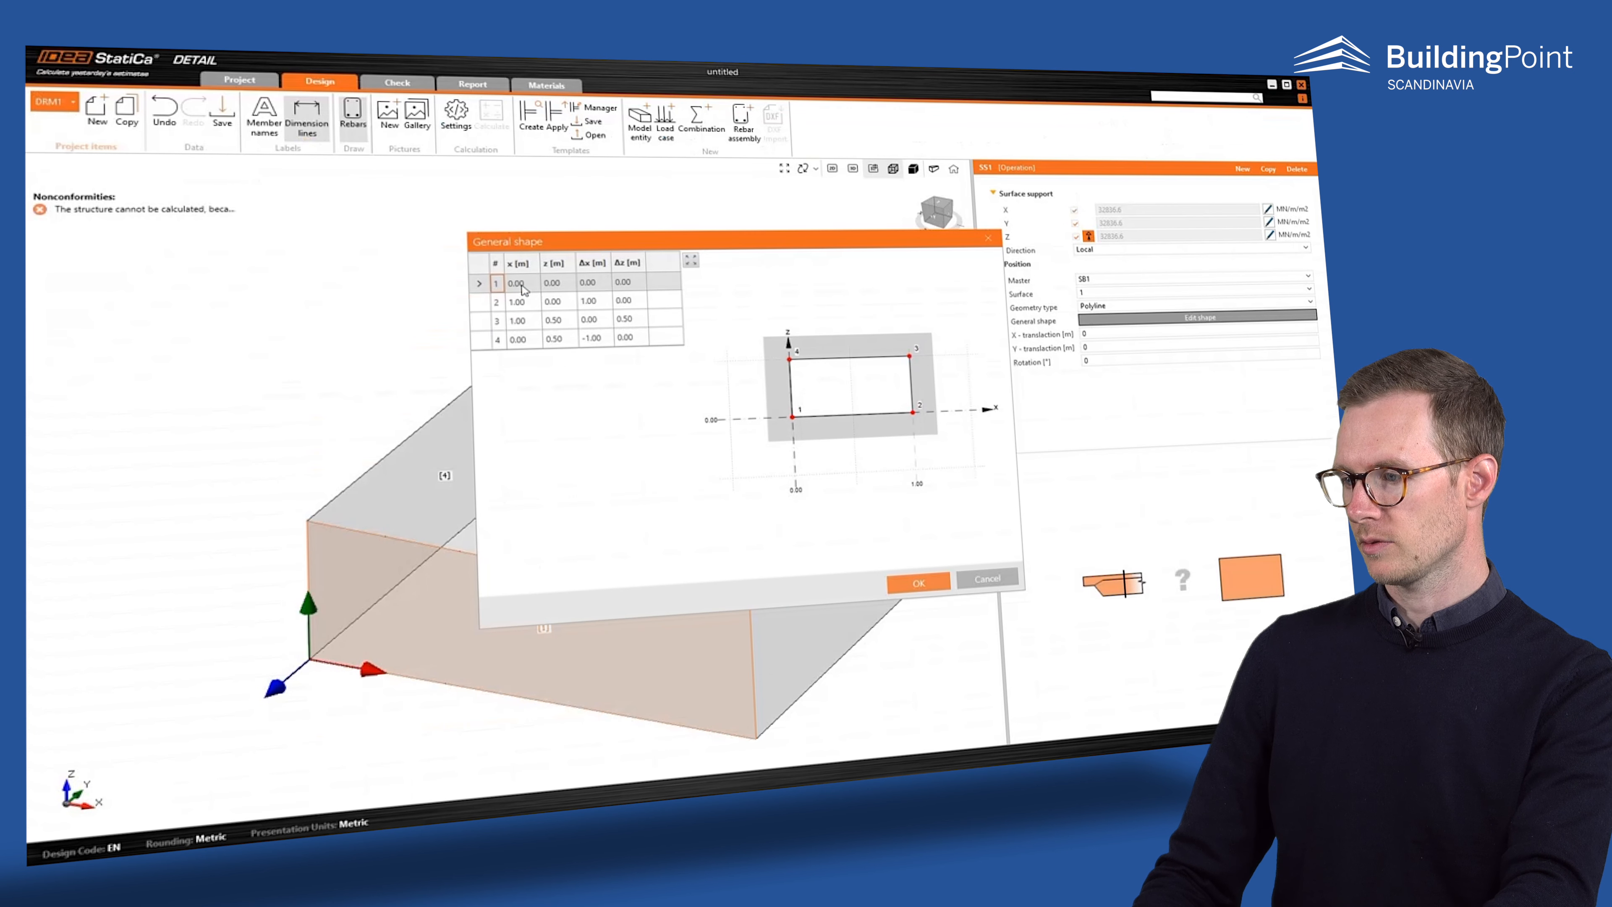
pyautogui.write('0\t0.2 0.2\t0 0.4\t0 0.6\t0.2 0.6\t0.4 0.4\t0.6 0.2\t0.6 0\t0.4')
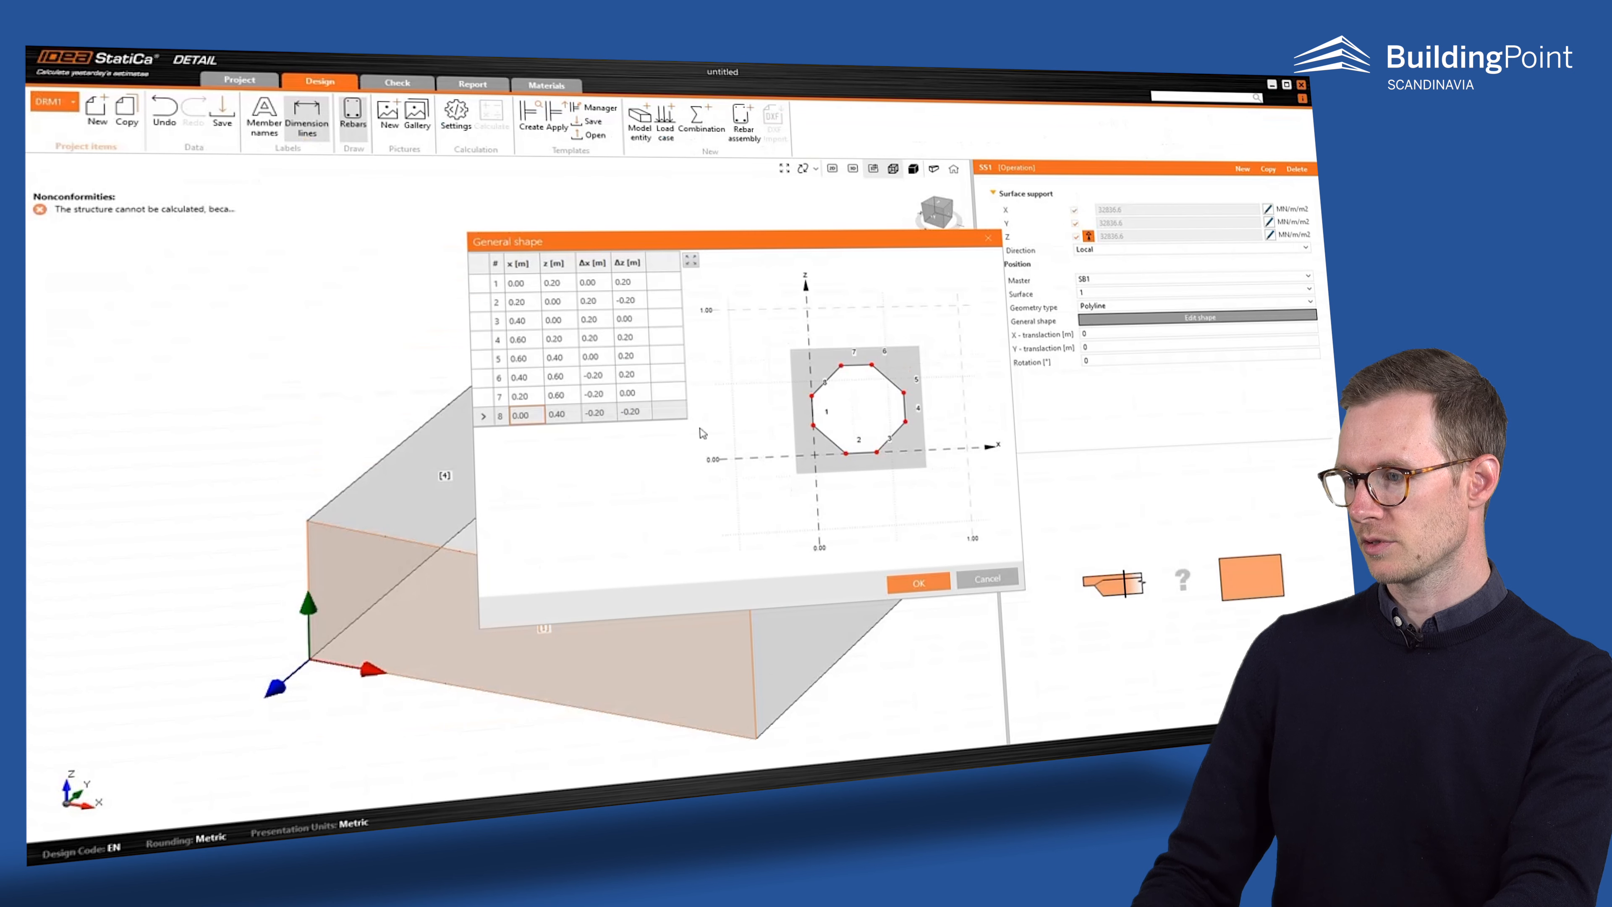
pyautogui.click(918, 584)
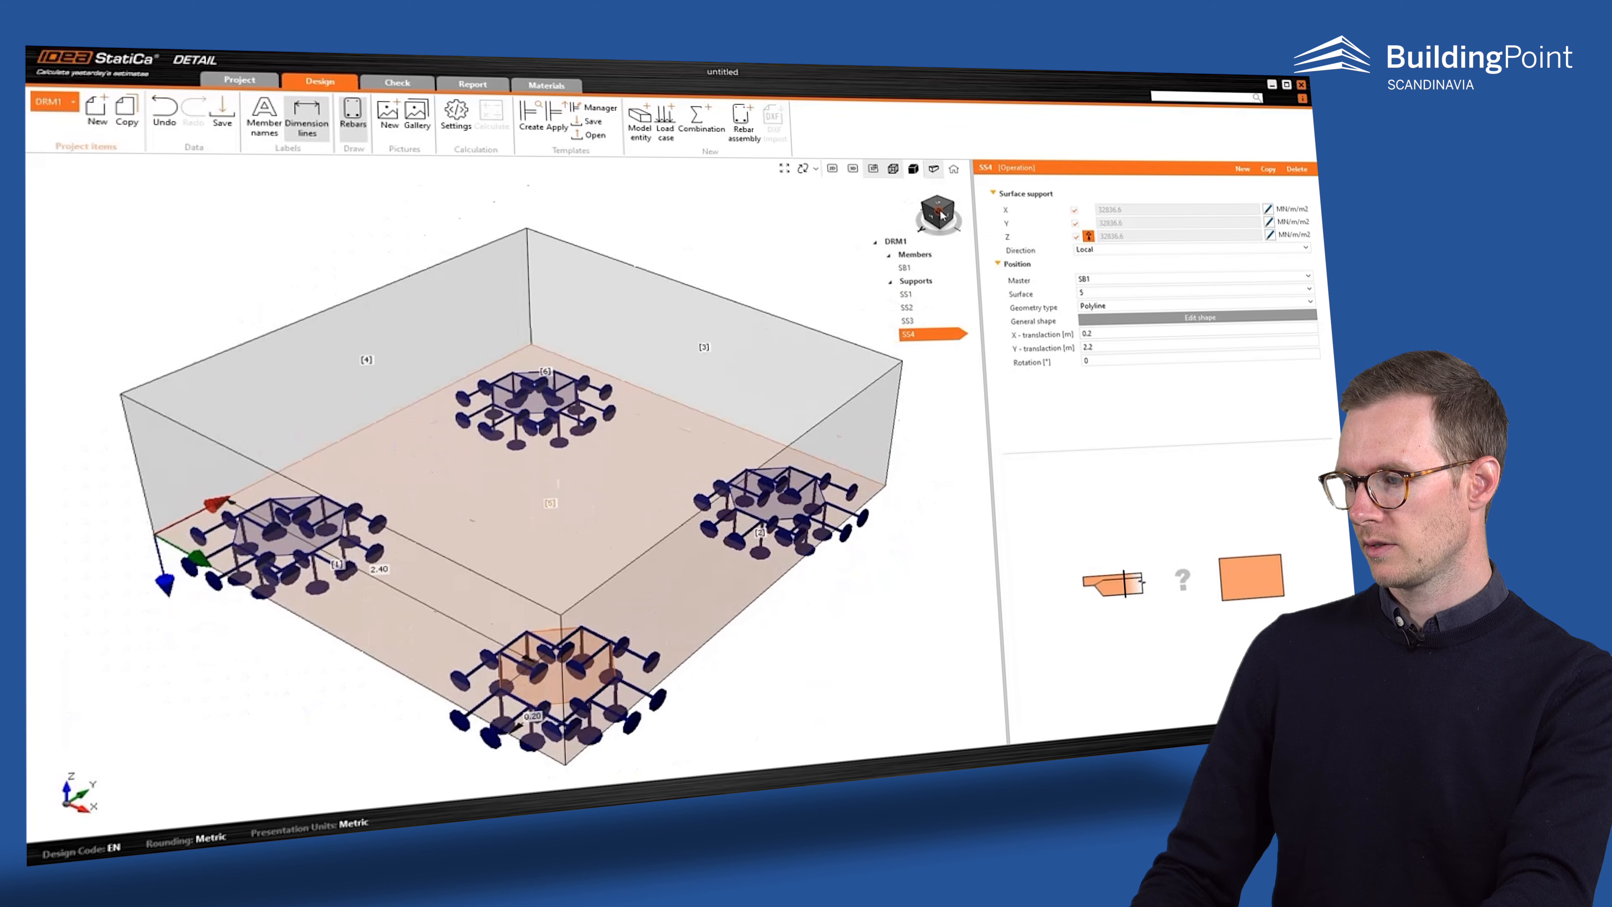
# - Add a base plate to the block with a rolled I cross-section, and set its load type to Forces
pyautogui.click(644, 142)
pyautogui.click(670, 480)
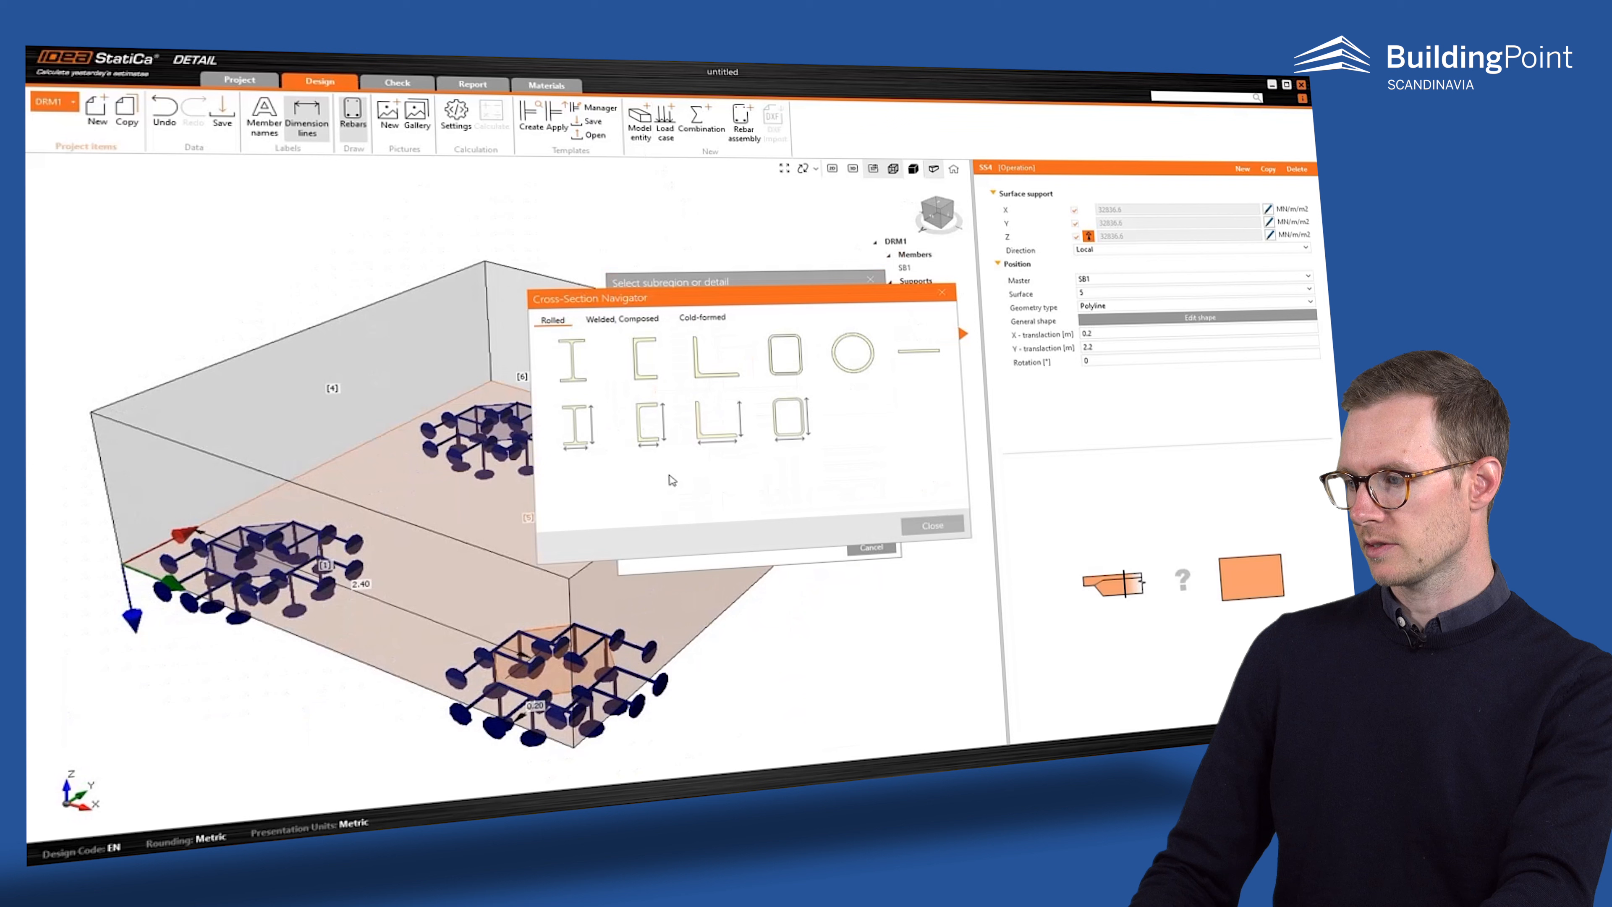
pyautogui.click(578, 380)
pyautogui.click(965, 564)
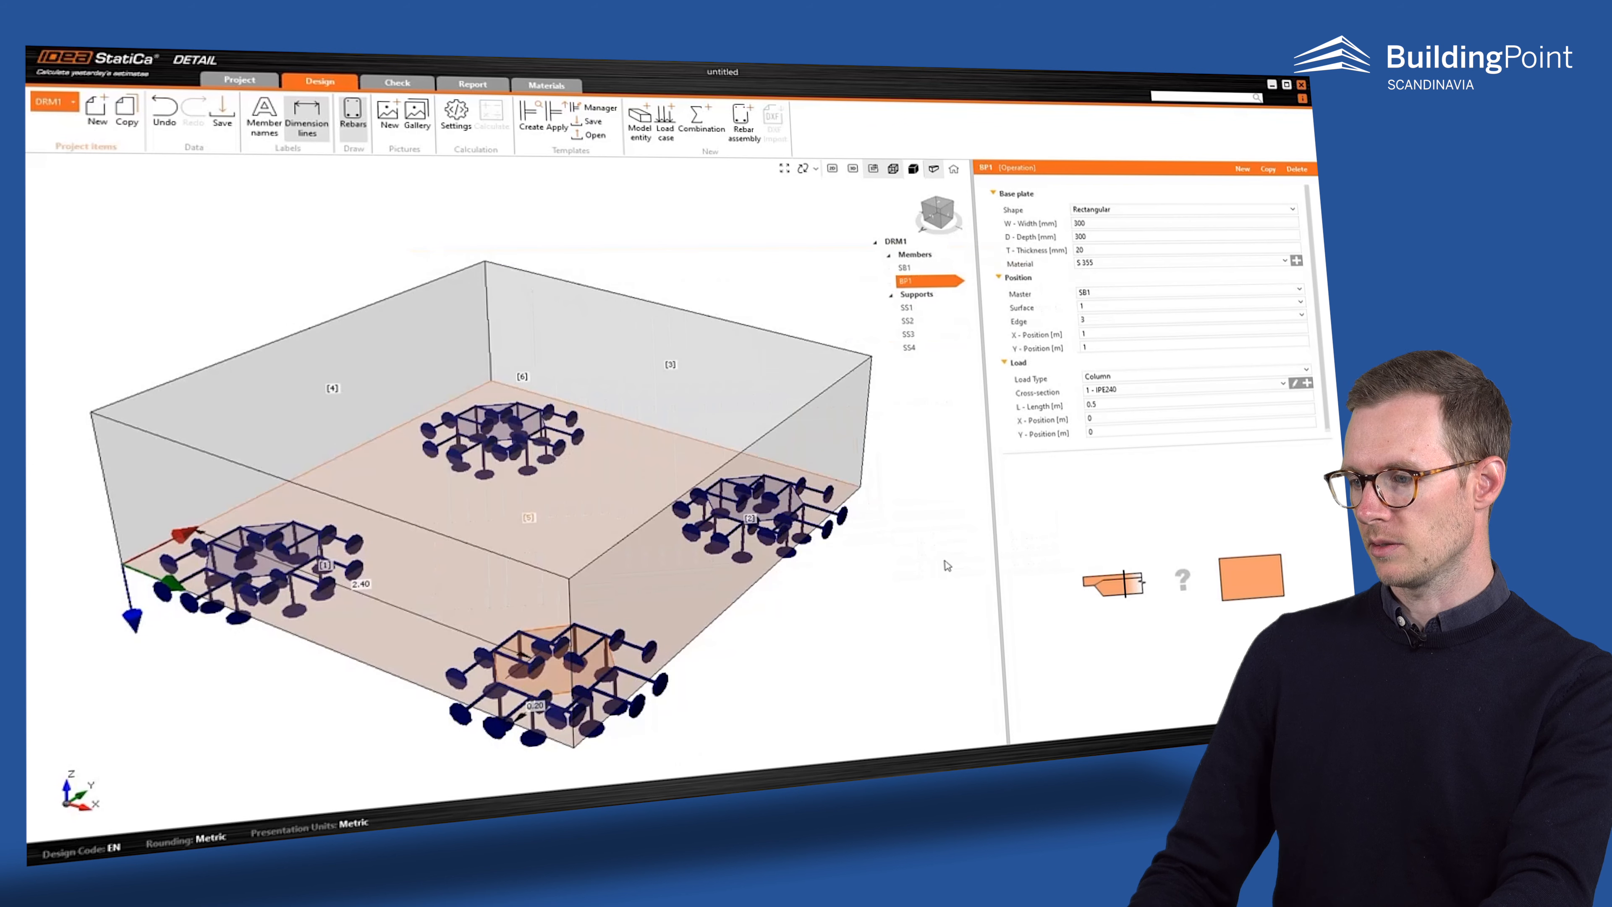
pyautogui.click(1121, 377)
pyautogui.click(1122, 408)
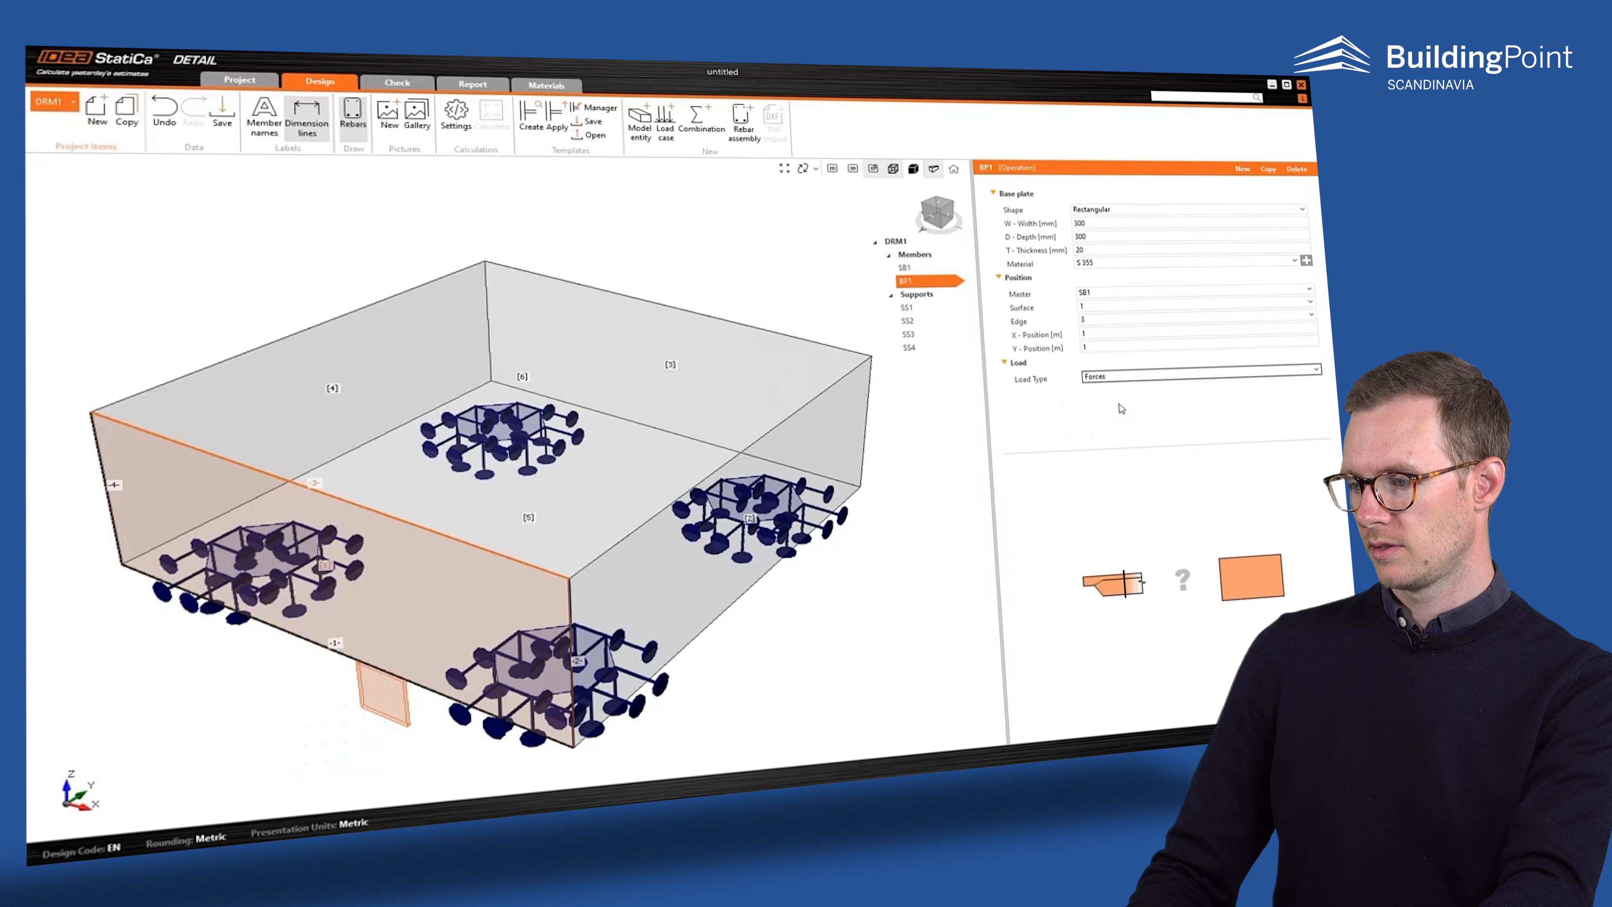
# - Size the base plate 500 mm wide, 600 mm deep and 50 mm thick
pyautogui.doubleClick(1094, 225)
pyautogui.write('500')
pyautogui.press('Tab')
pyautogui.write('600')
pyautogui.press('Tab')
pyautogui.write('50')
# - Place the base plate on surface 6 at X 1.2 m and Y 1.25 m
pyautogui.click(1118, 306)
pyautogui.click(1103, 394)
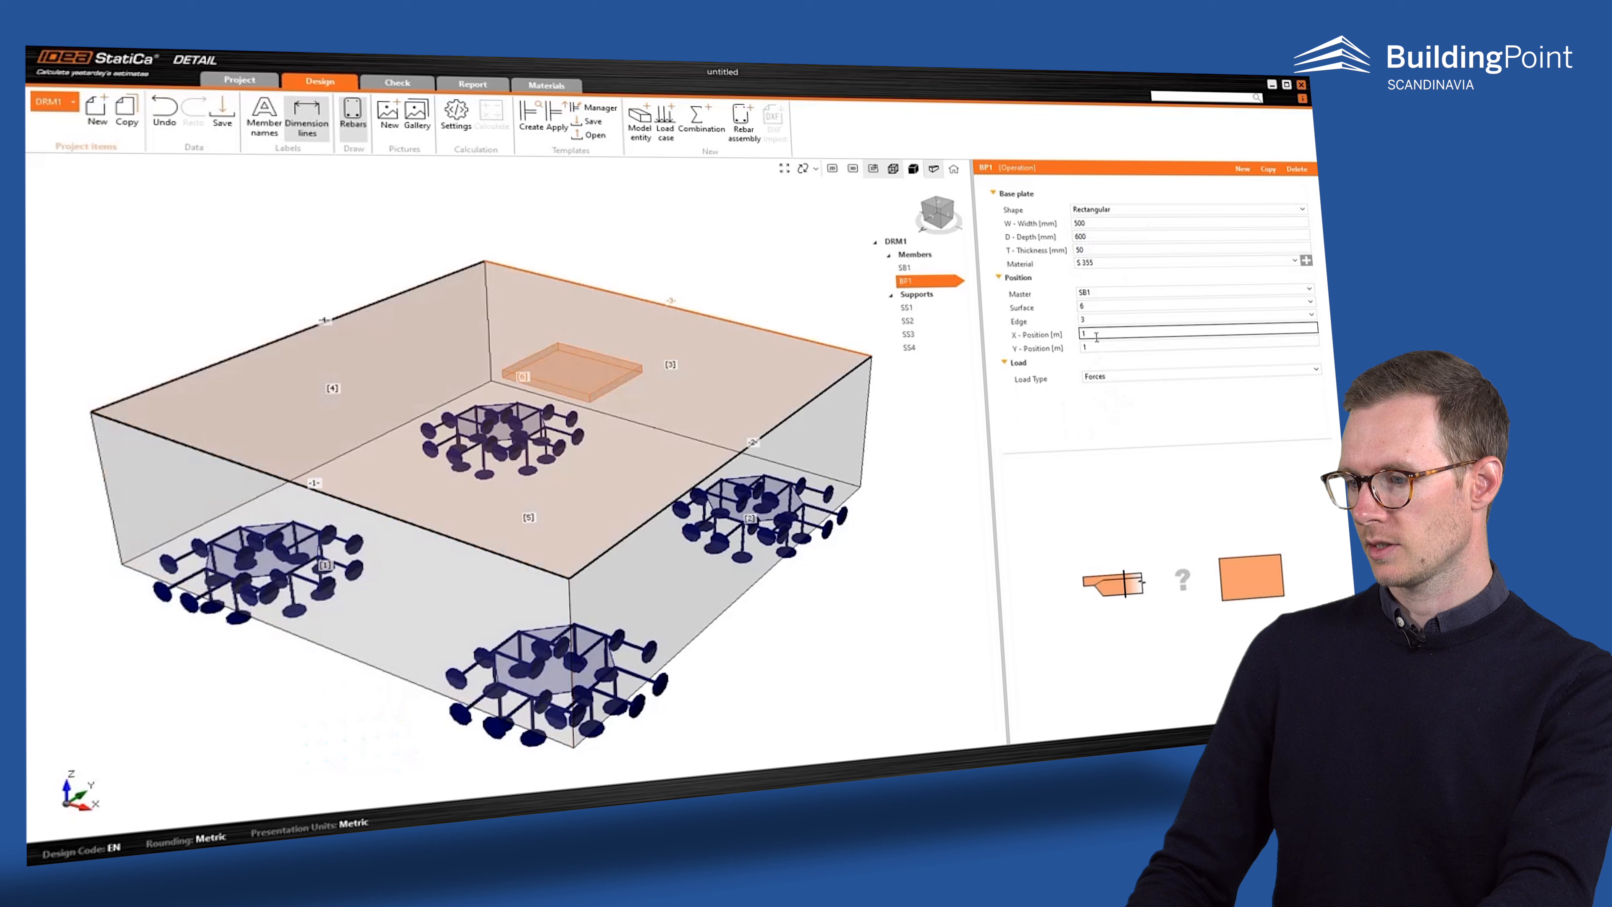
pyautogui.write('.2')
pyautogui.press('Tab')
pyautogui.write('1.25')
pyautogui.press('Tab')
# - Add a single anchor to the block and assign it to surface 6
pyautogui.click(640, 121)
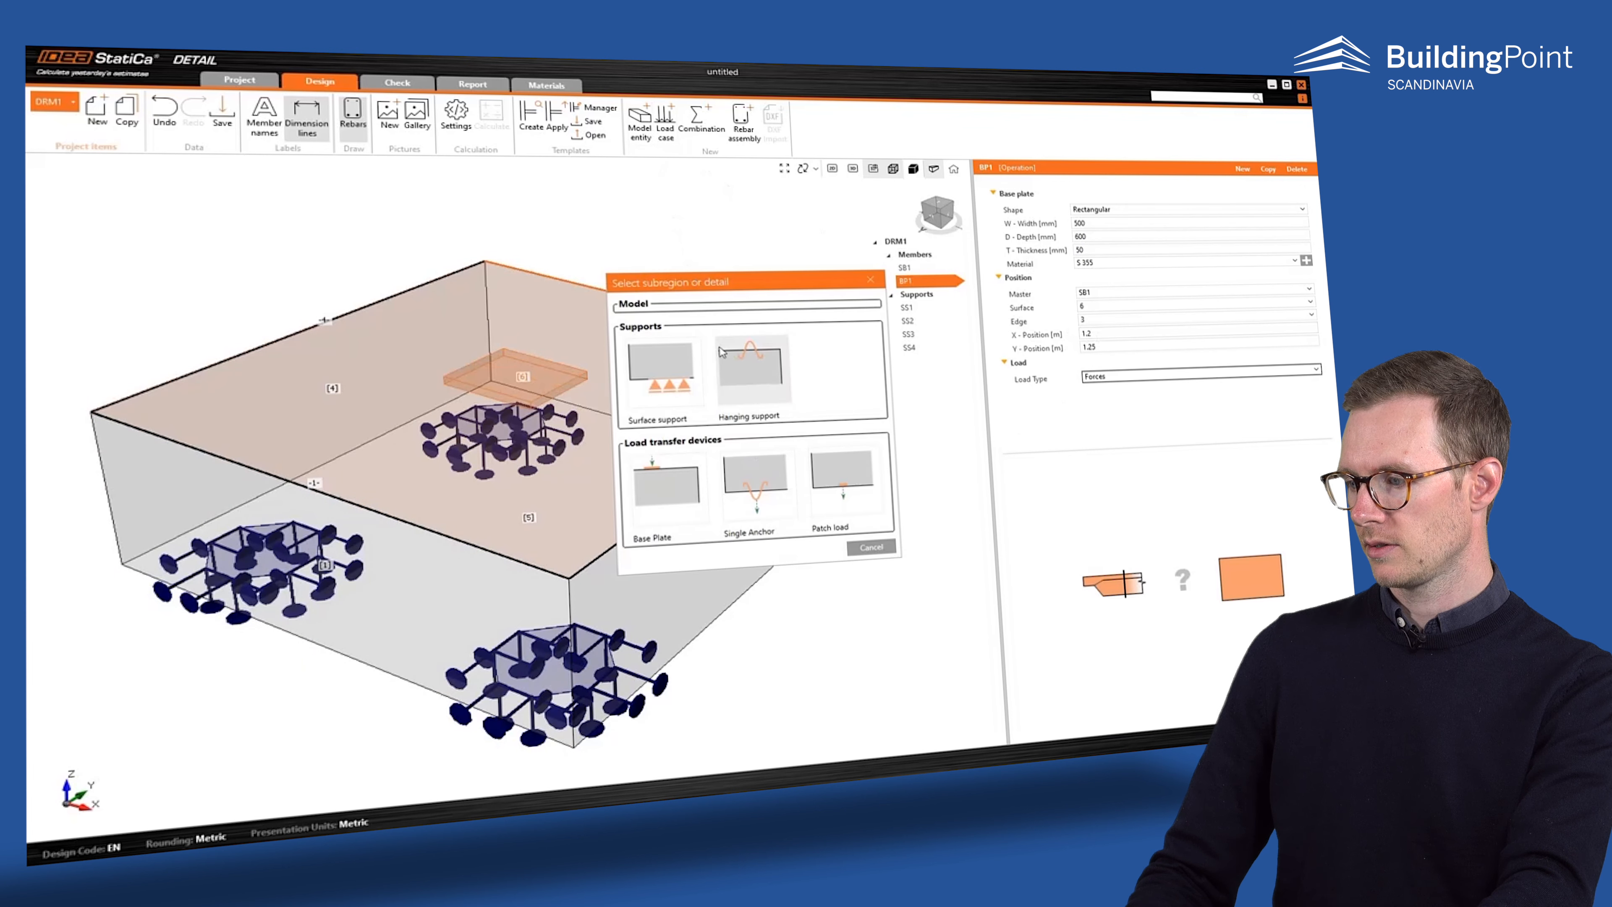
pyautogui.click(761, 484)
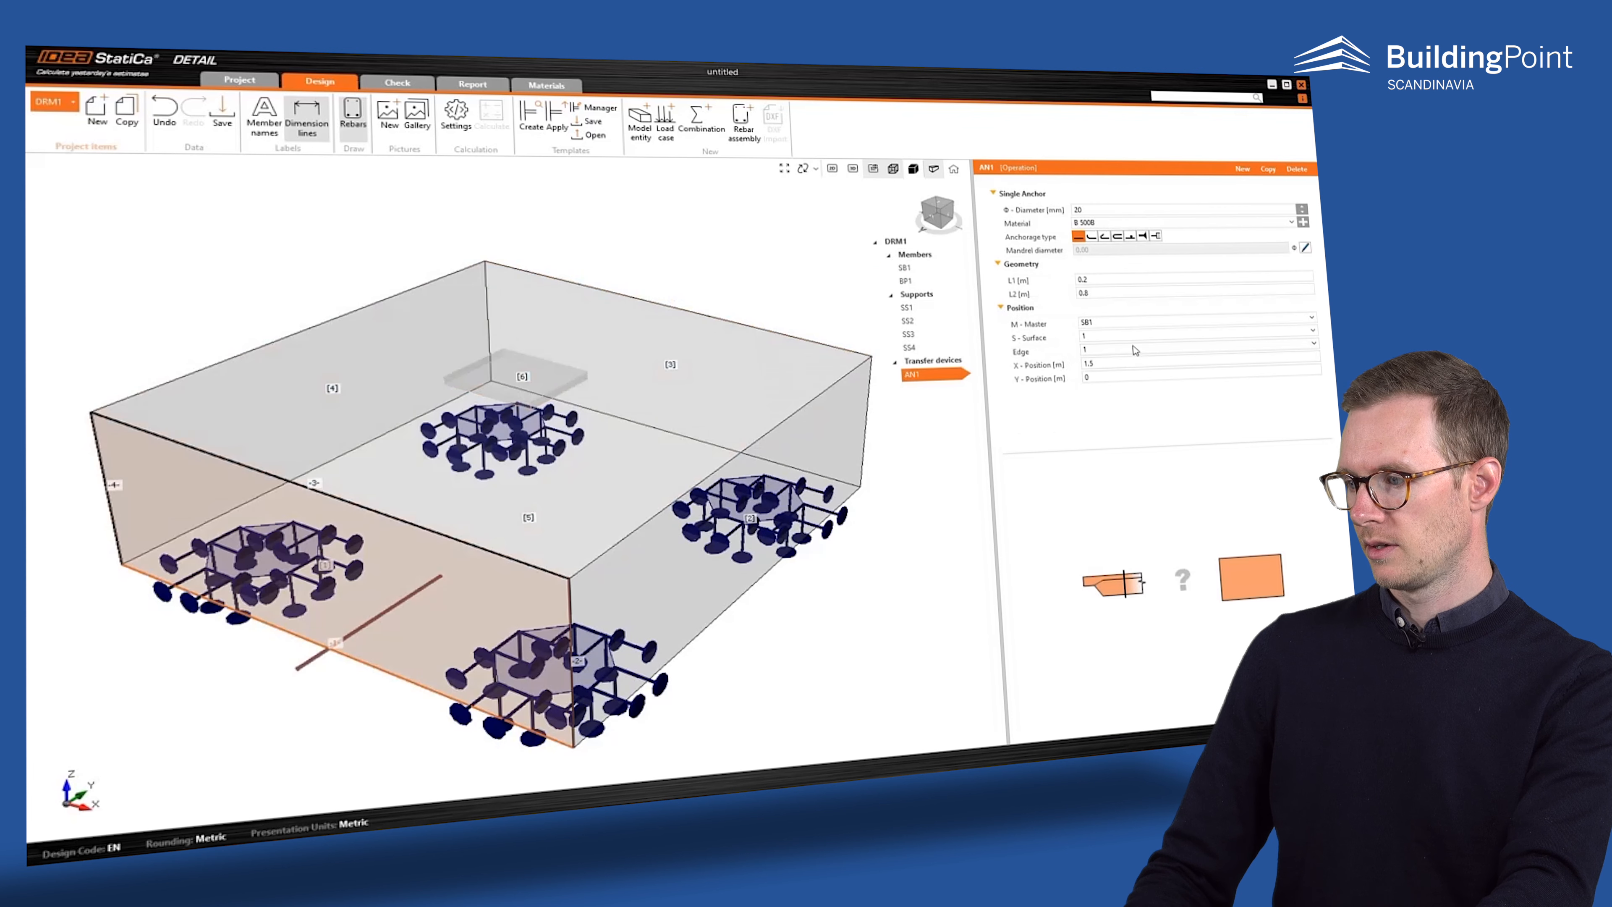
pyautogui.click(1134, 336)
pyautogui.click(1127, 417)
# - Position the anchor at X 1.3 m and Y 1.35 m with lengths L1 0.05 m and L2 0.5 m
pyautogui.doubleClick(1090, 364)
pyautogui.write('1.3')
pyautogui.press('Tab')
pyautogui.write('1.35')
pyautogui.doubleClick(1085, 280)
pyautogui.write('0.05')
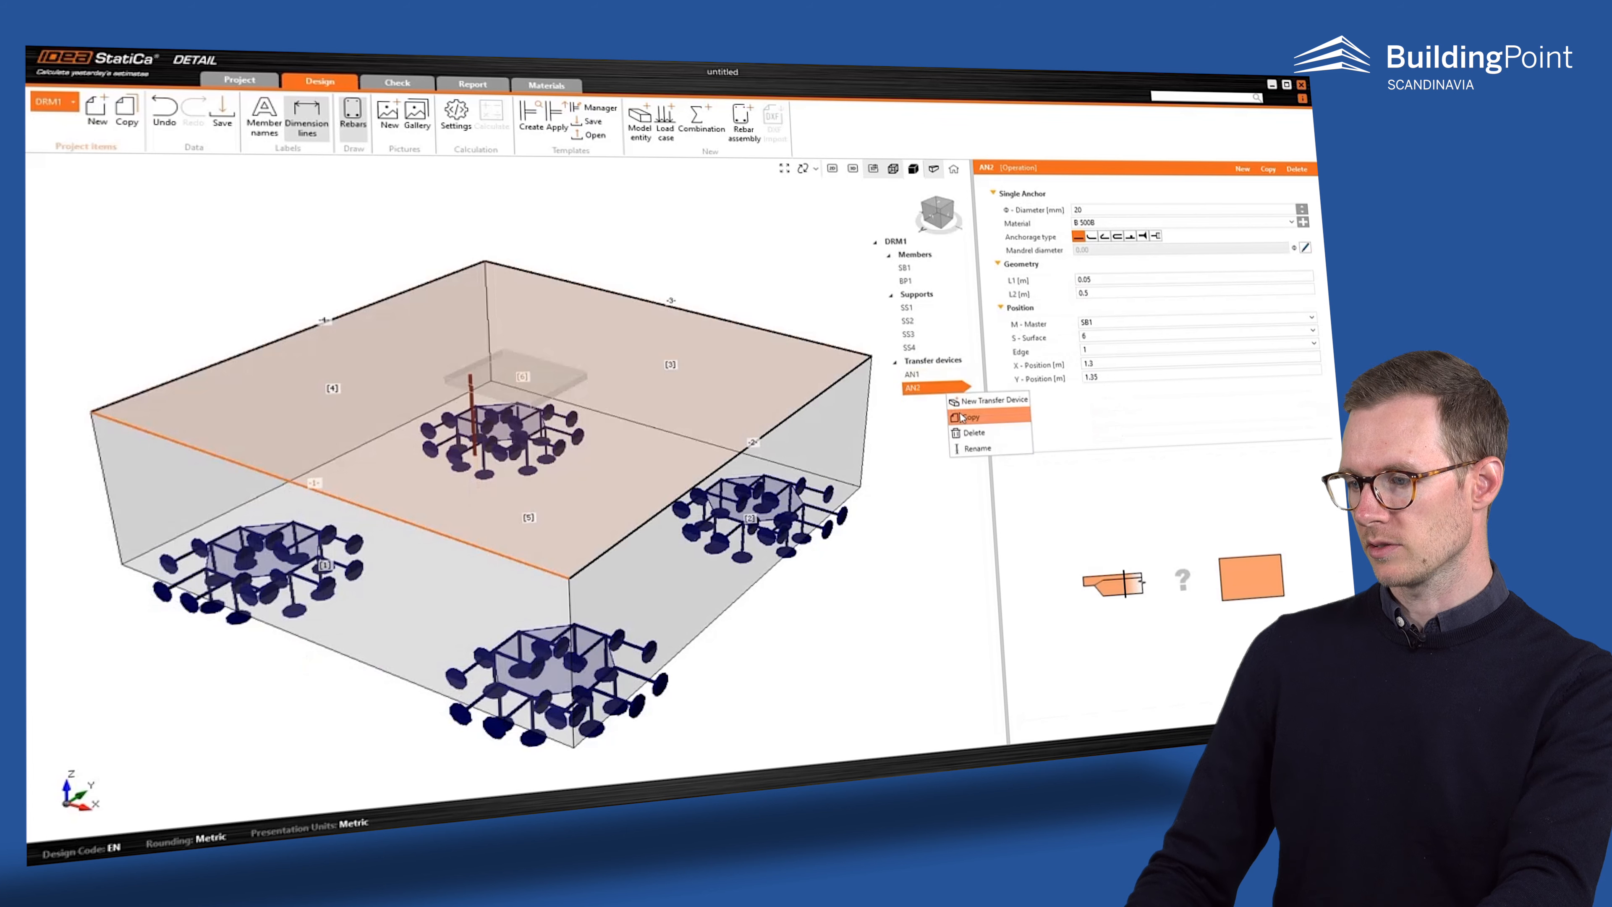
# - Copy the anchor to form a row of four, giving the copies Y positions including 1.45 m and 1.55 m
pyautogui.click(962, 417)
pyautogui.click(914, 388)
pyautogui.doubleClick(1091, 377)
pyautogui.write('1.45')
pyautogui.click(915, 402)
pyautogui.write('1.55')
pyautogui.click(915, 415)
# - Create a permanent load case with four 40 kN point loads in Fz, each transmitted through one of the anchors
pyautogui.click(672, 126)
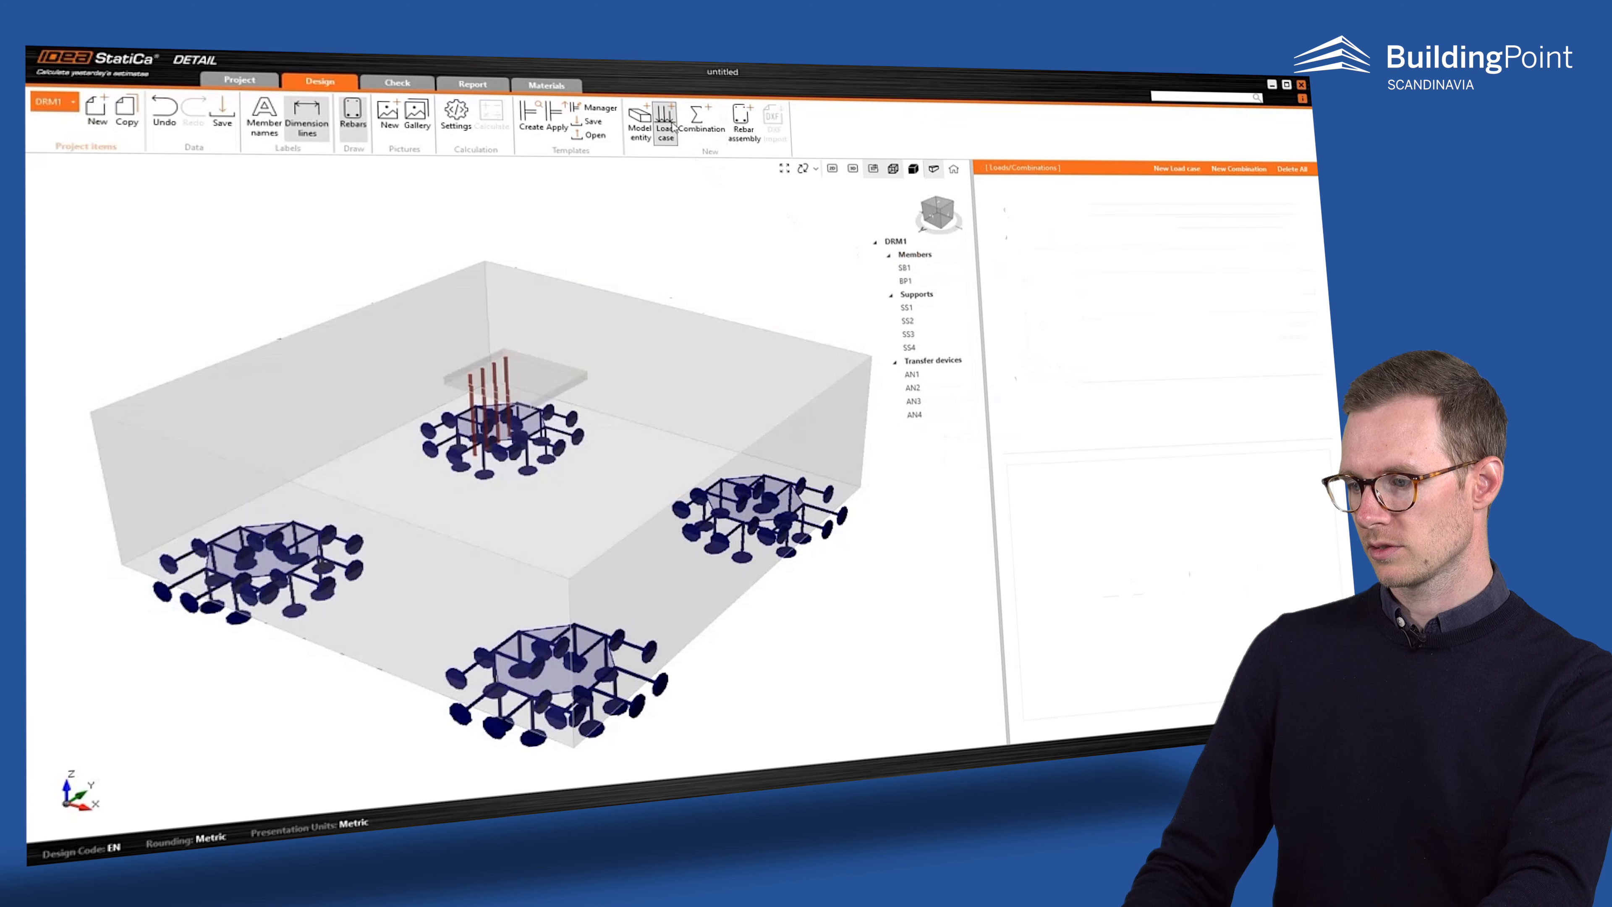
pyautogui.click(998, 251)
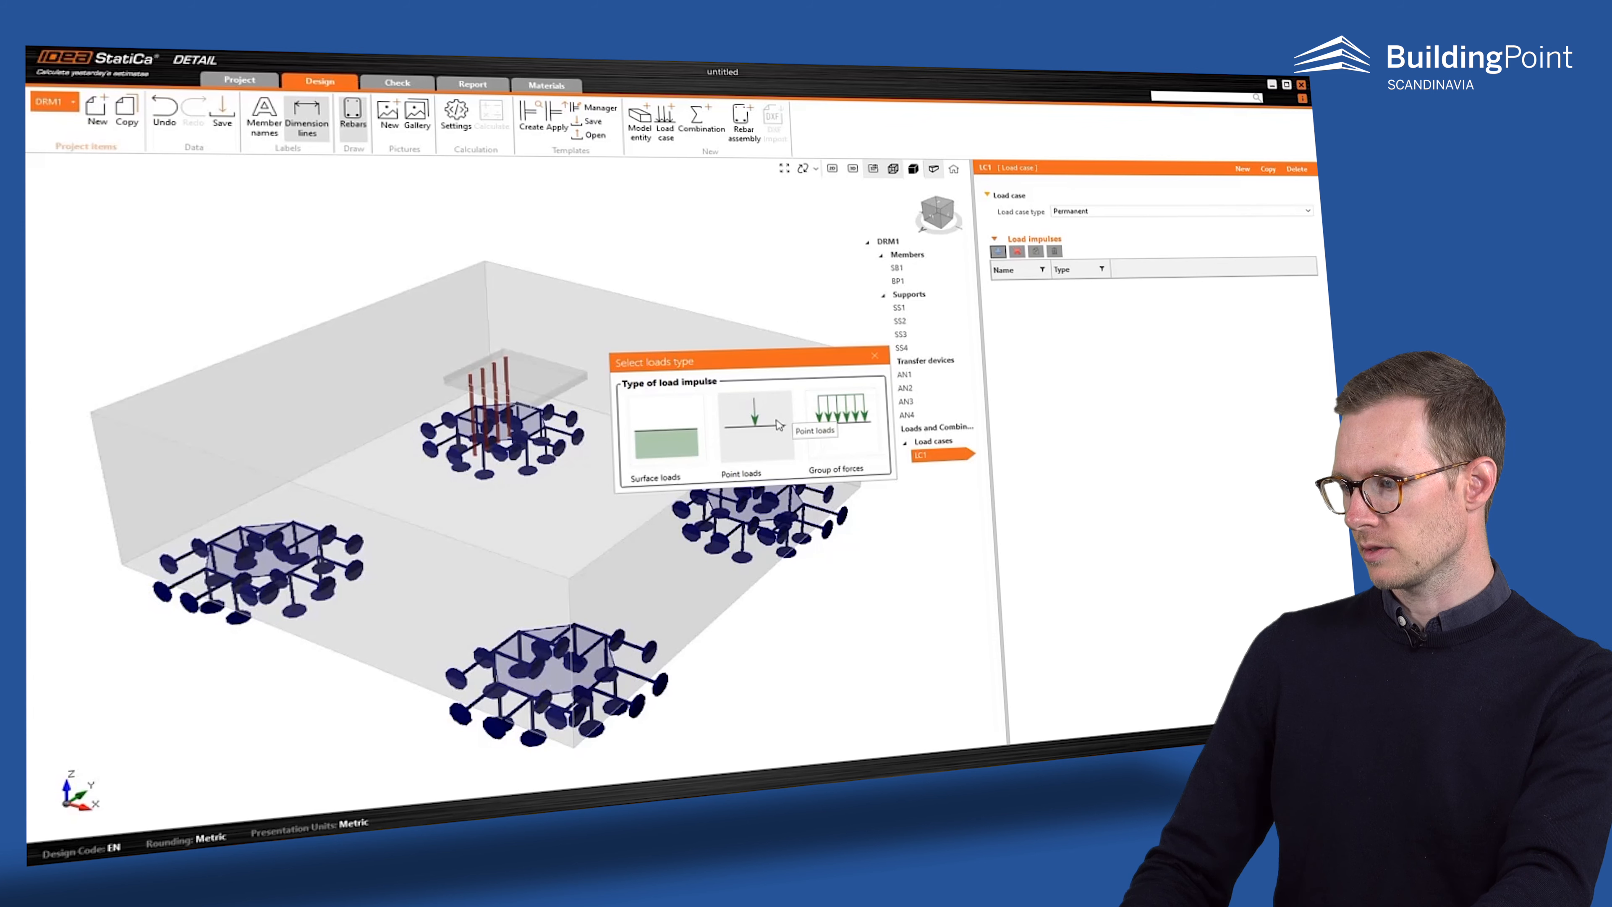
pyautogui.click(756, 424)
pyautogui.click(1094, 363)
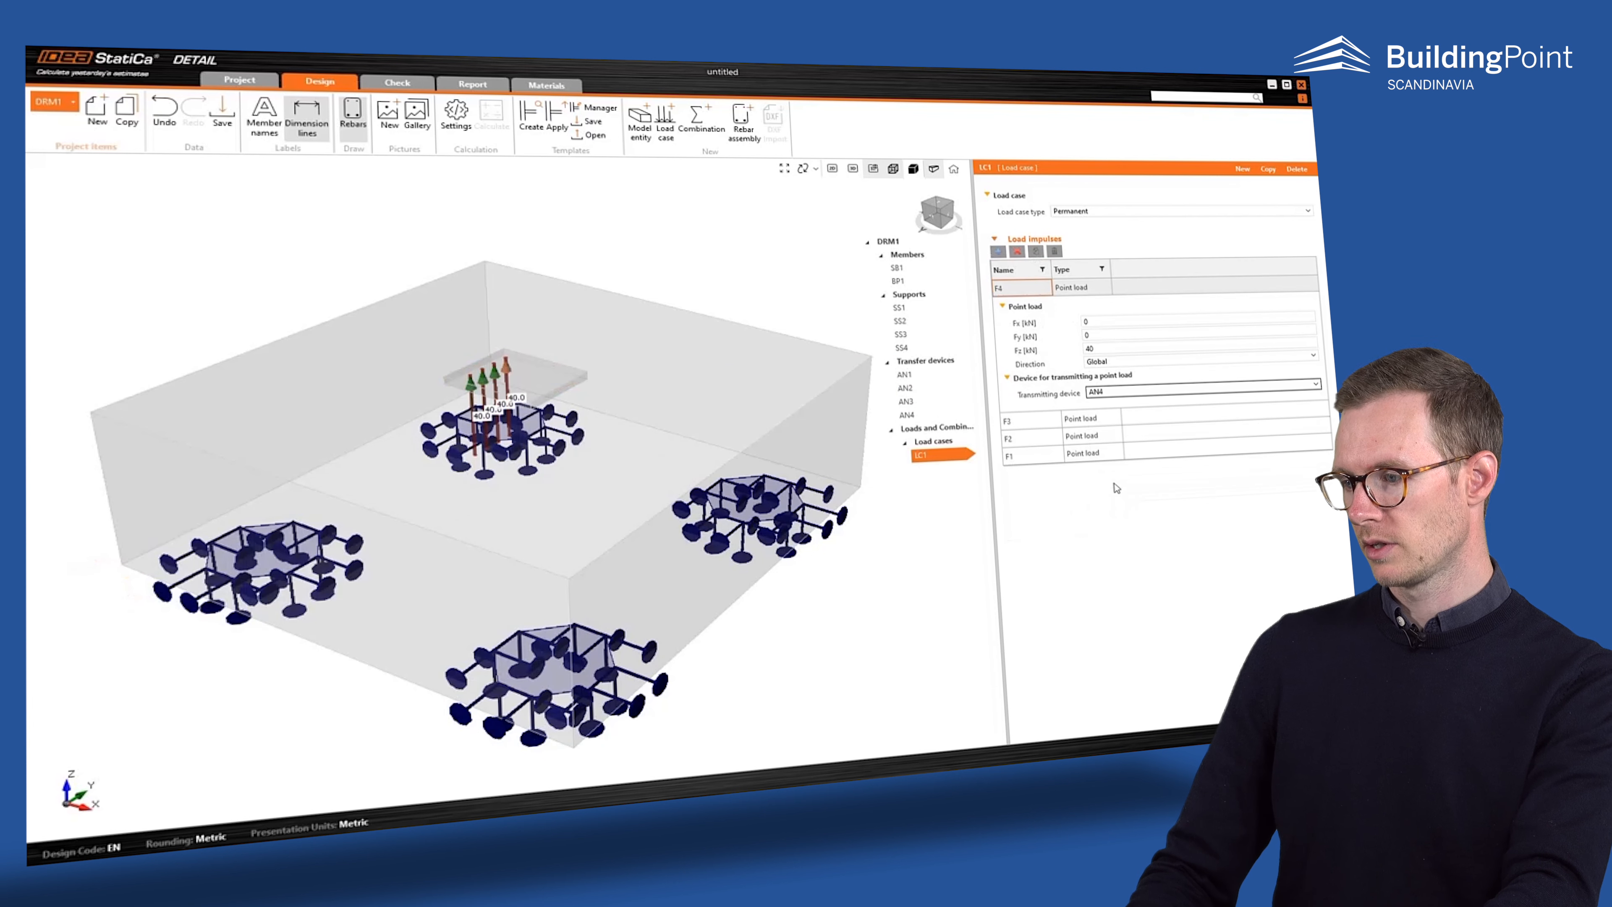
# - Add a group of forces to the load case, paste in the nine-row force table, and transmit it through base plate BP1
pyautogui.click(998, 251)
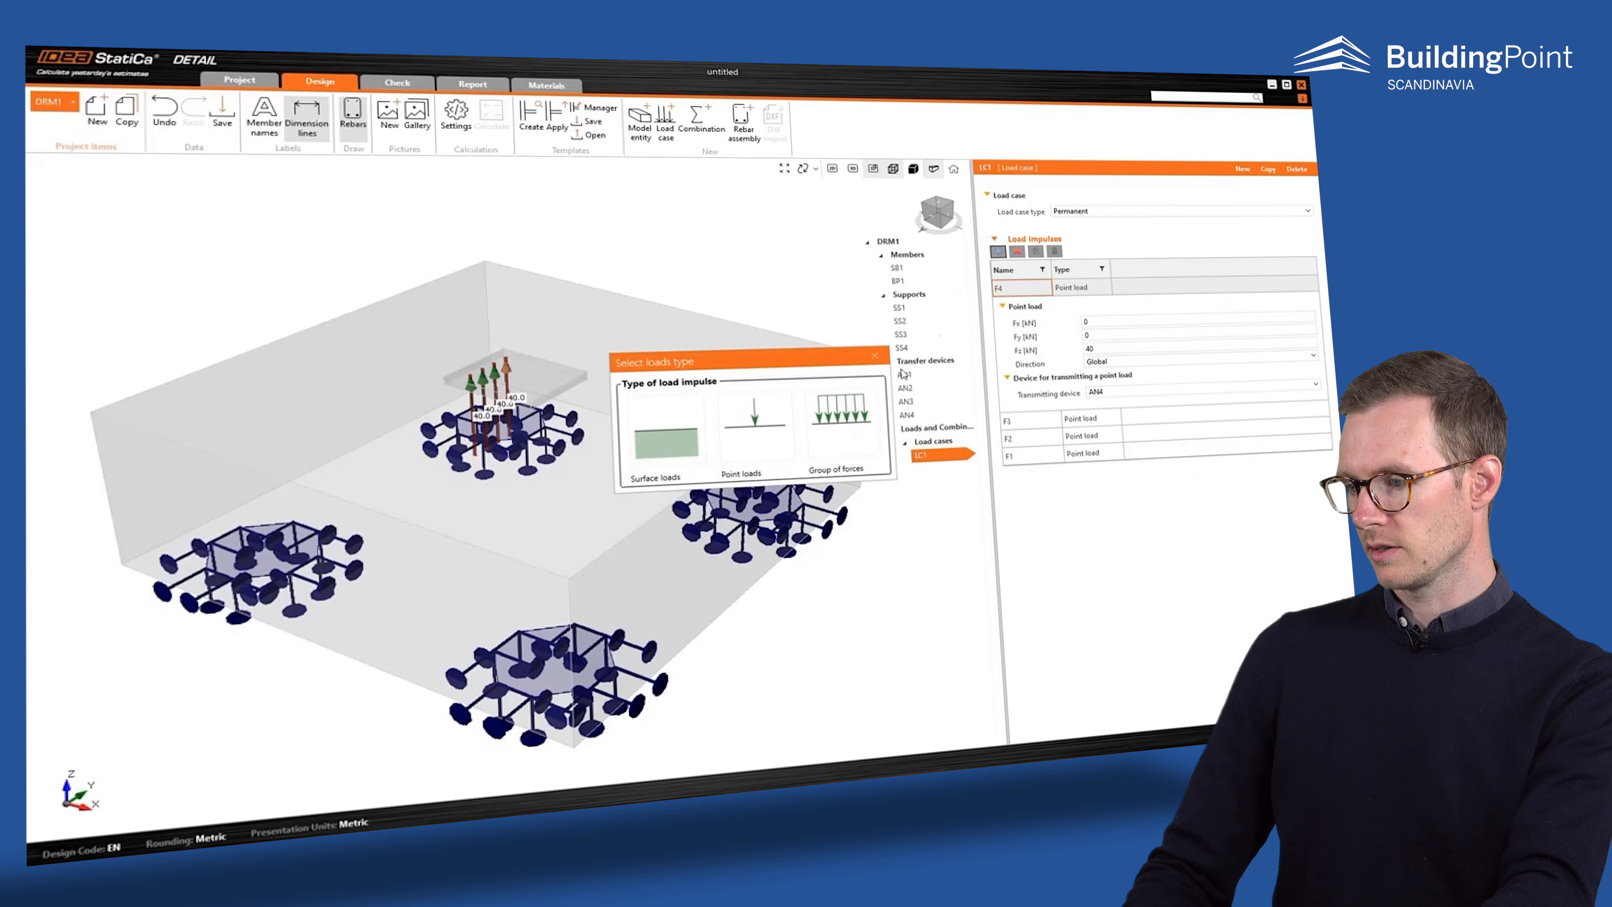
pyautogui.click(841, 426)
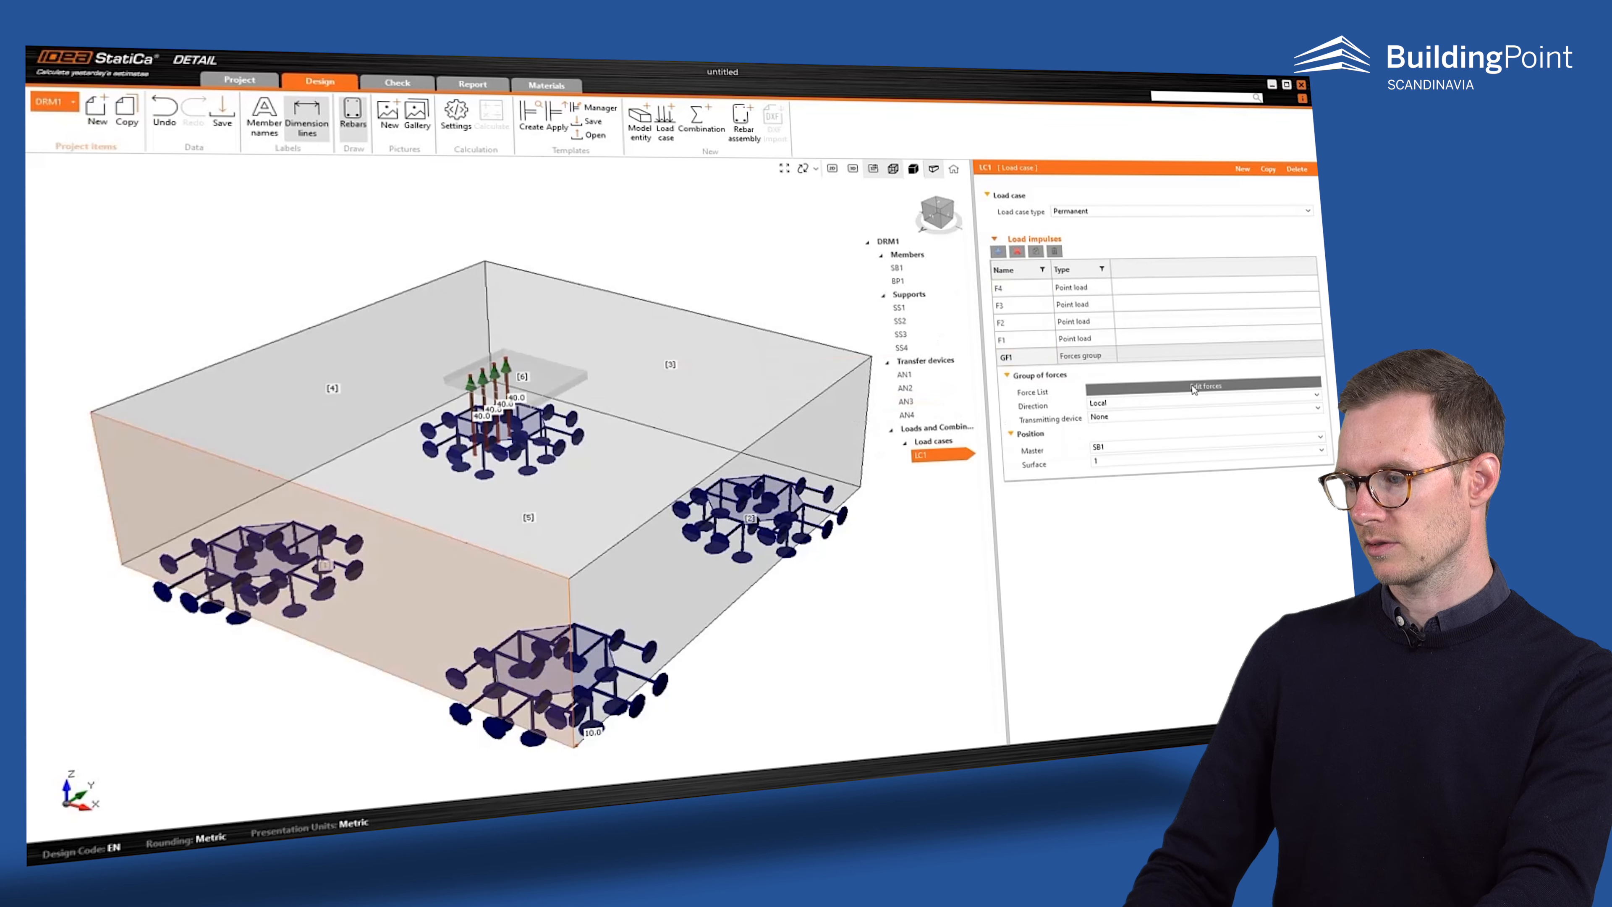
pyautogui.click(1193, 389)
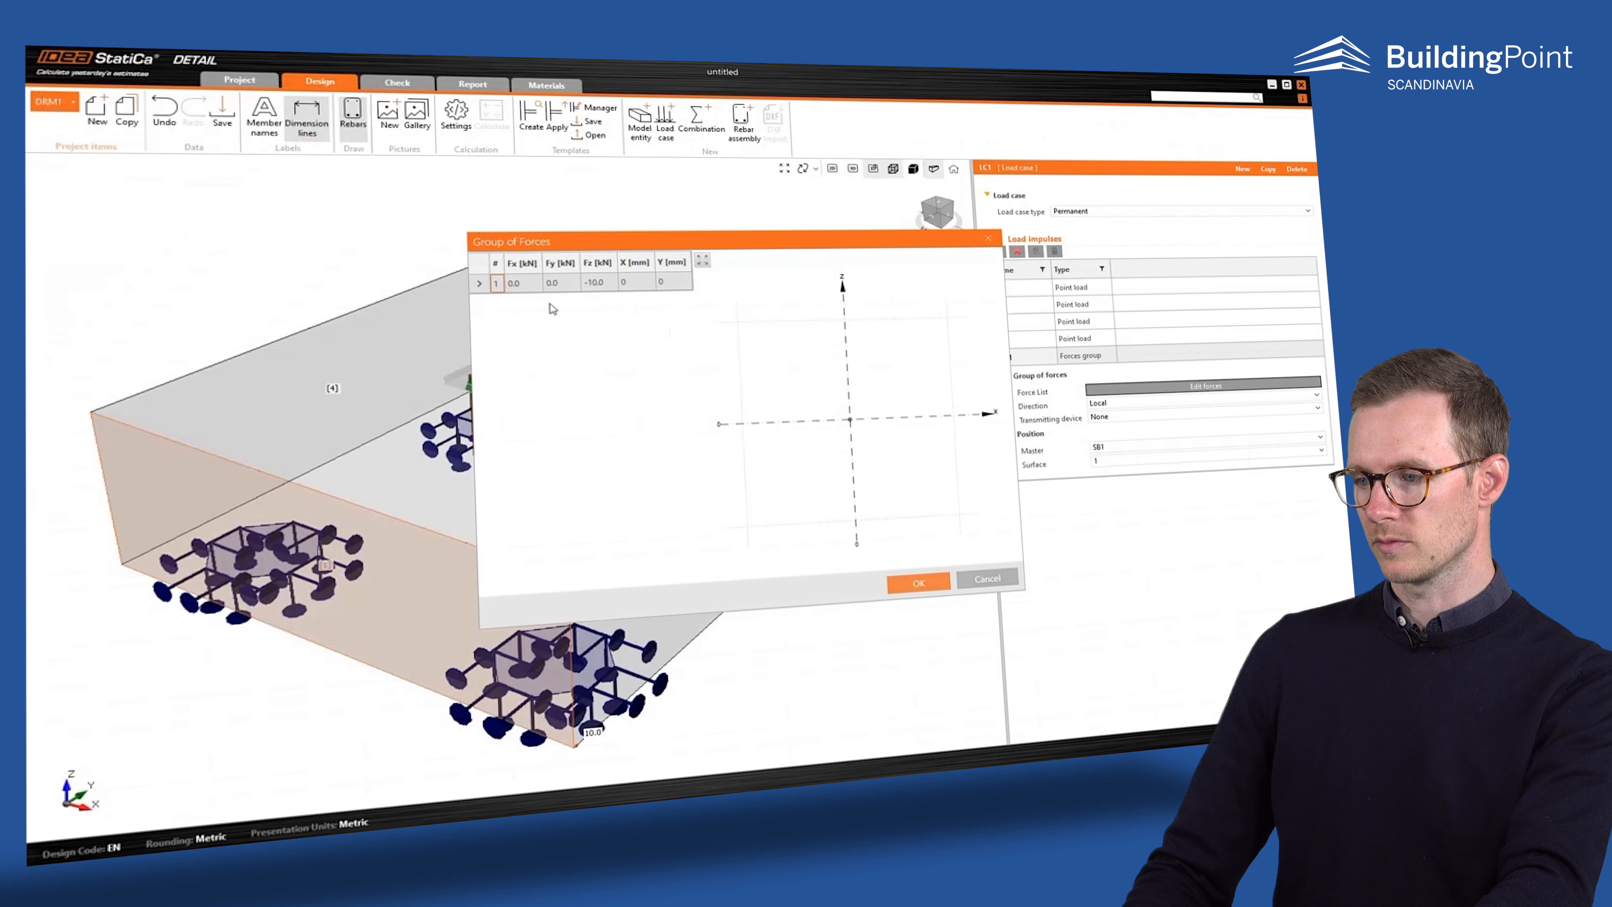
pyautogui.click(516, 286)
pyautogui.hotkey('ctrl', 'v')
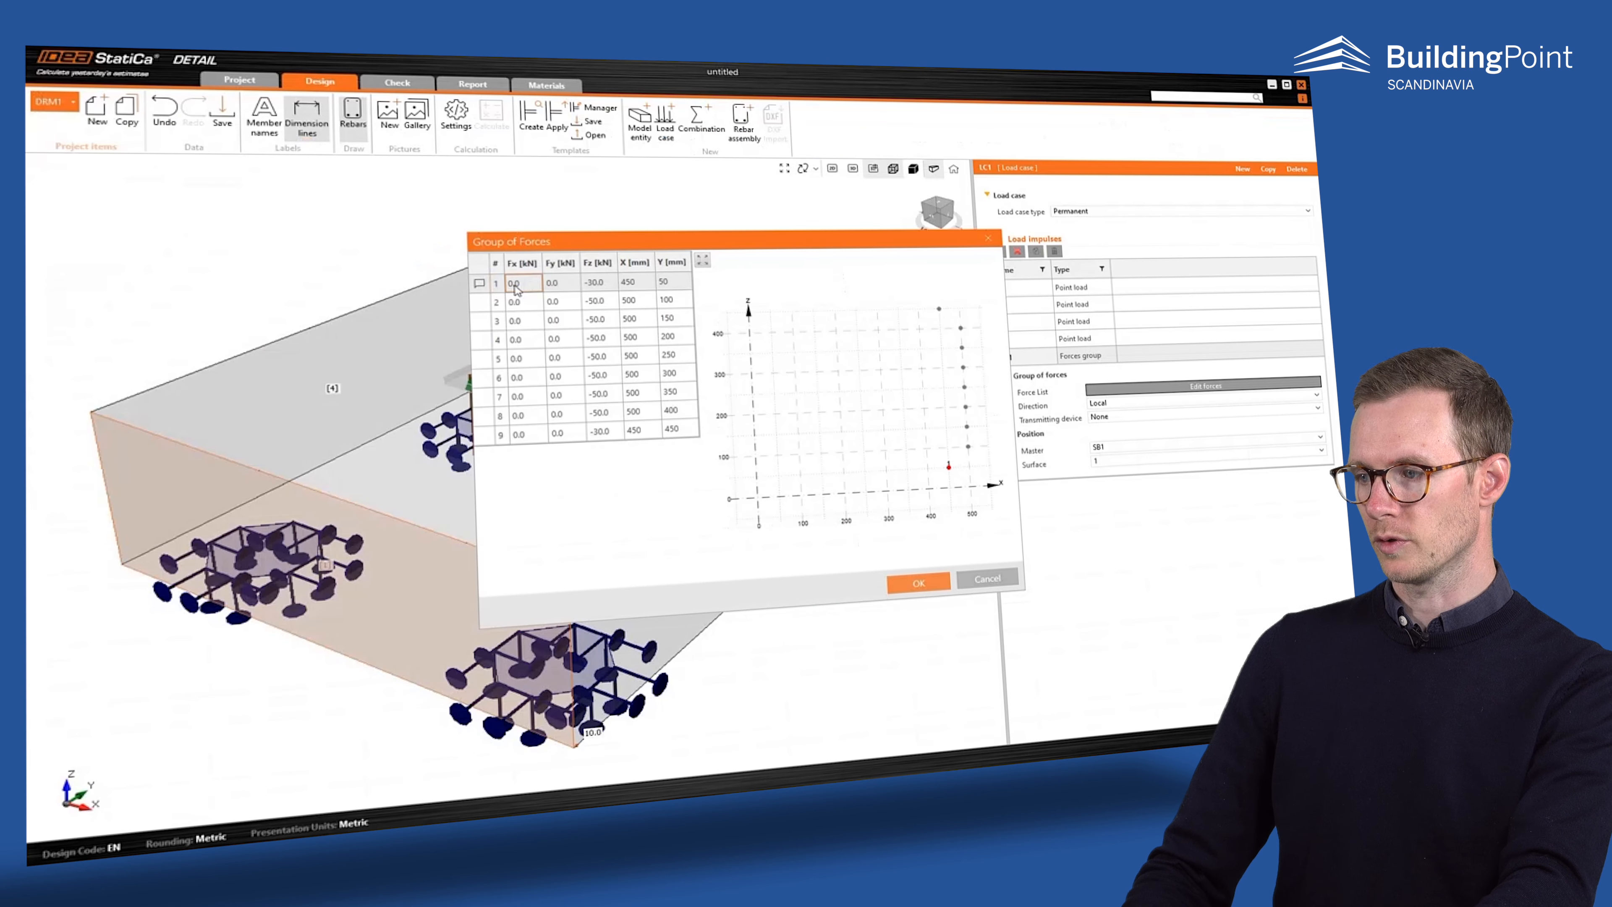
pyautogui.click(904, 583)
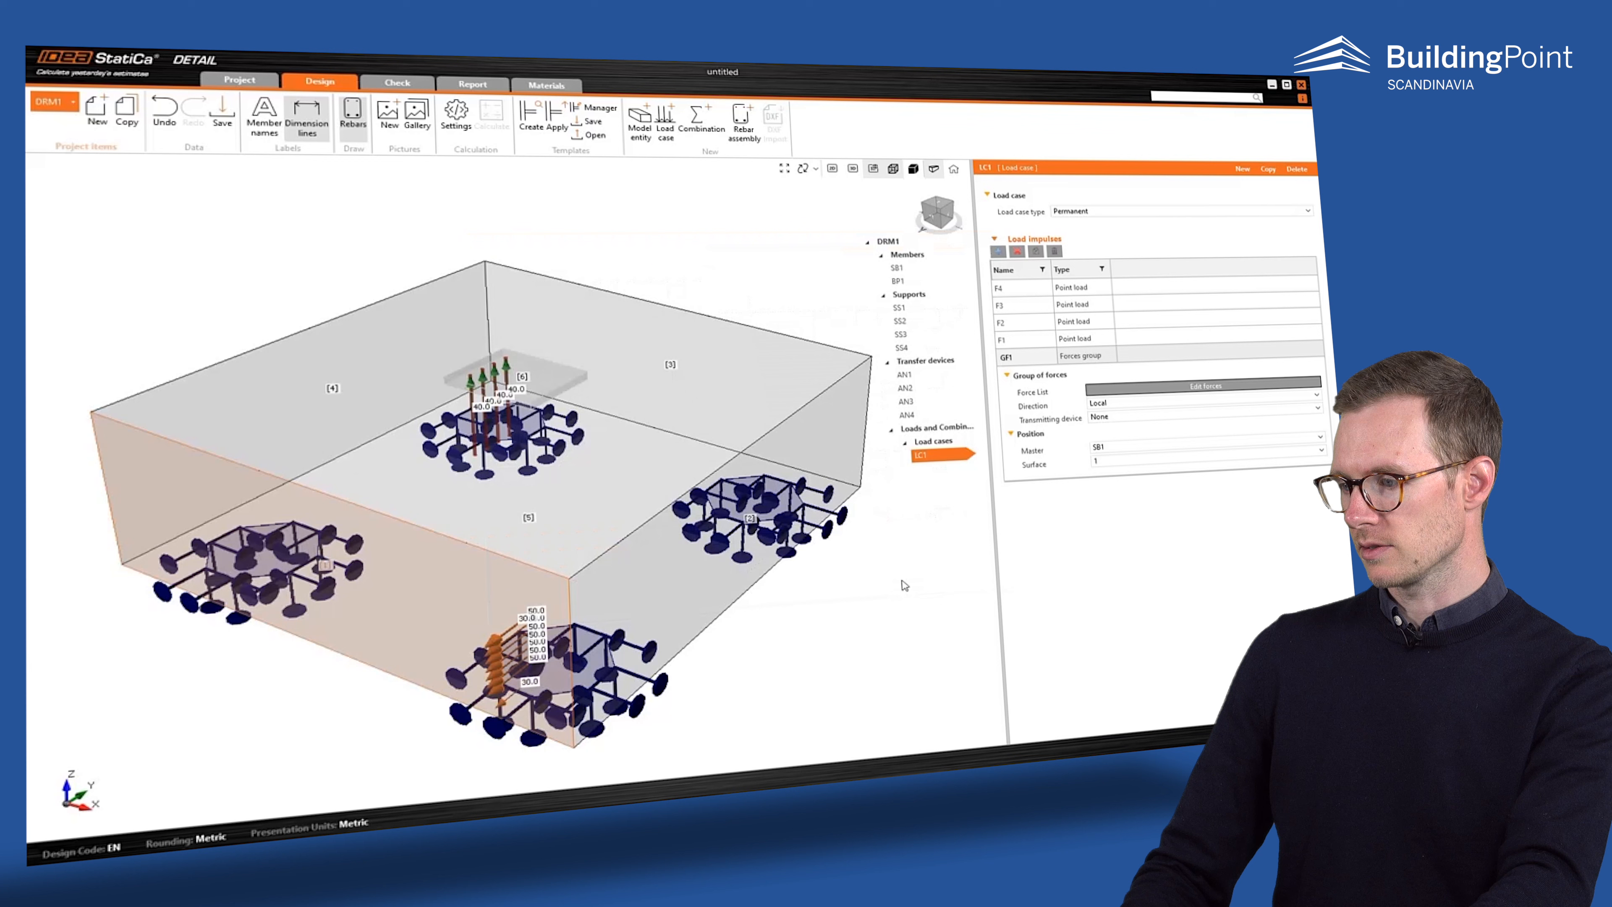
pyautogui.click(1119, 417)
pyautogui.click(1112, 440)
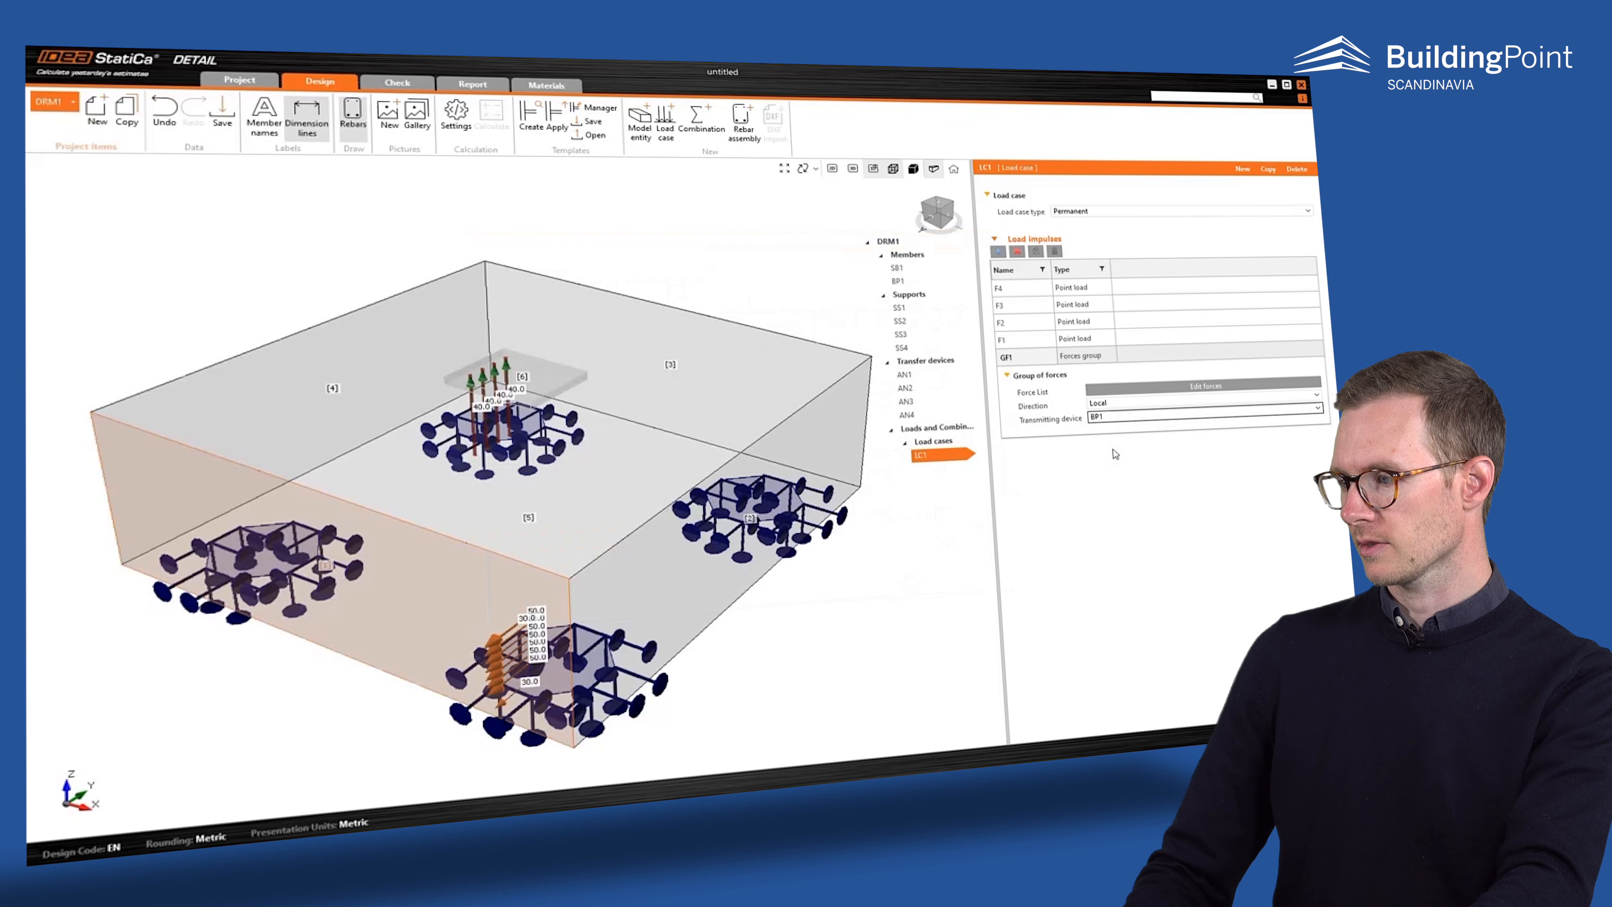
# - Add a 3D group of bars with 16 mm diameter and the third anchorage type at both ends
pyautogui.click(742, 124)
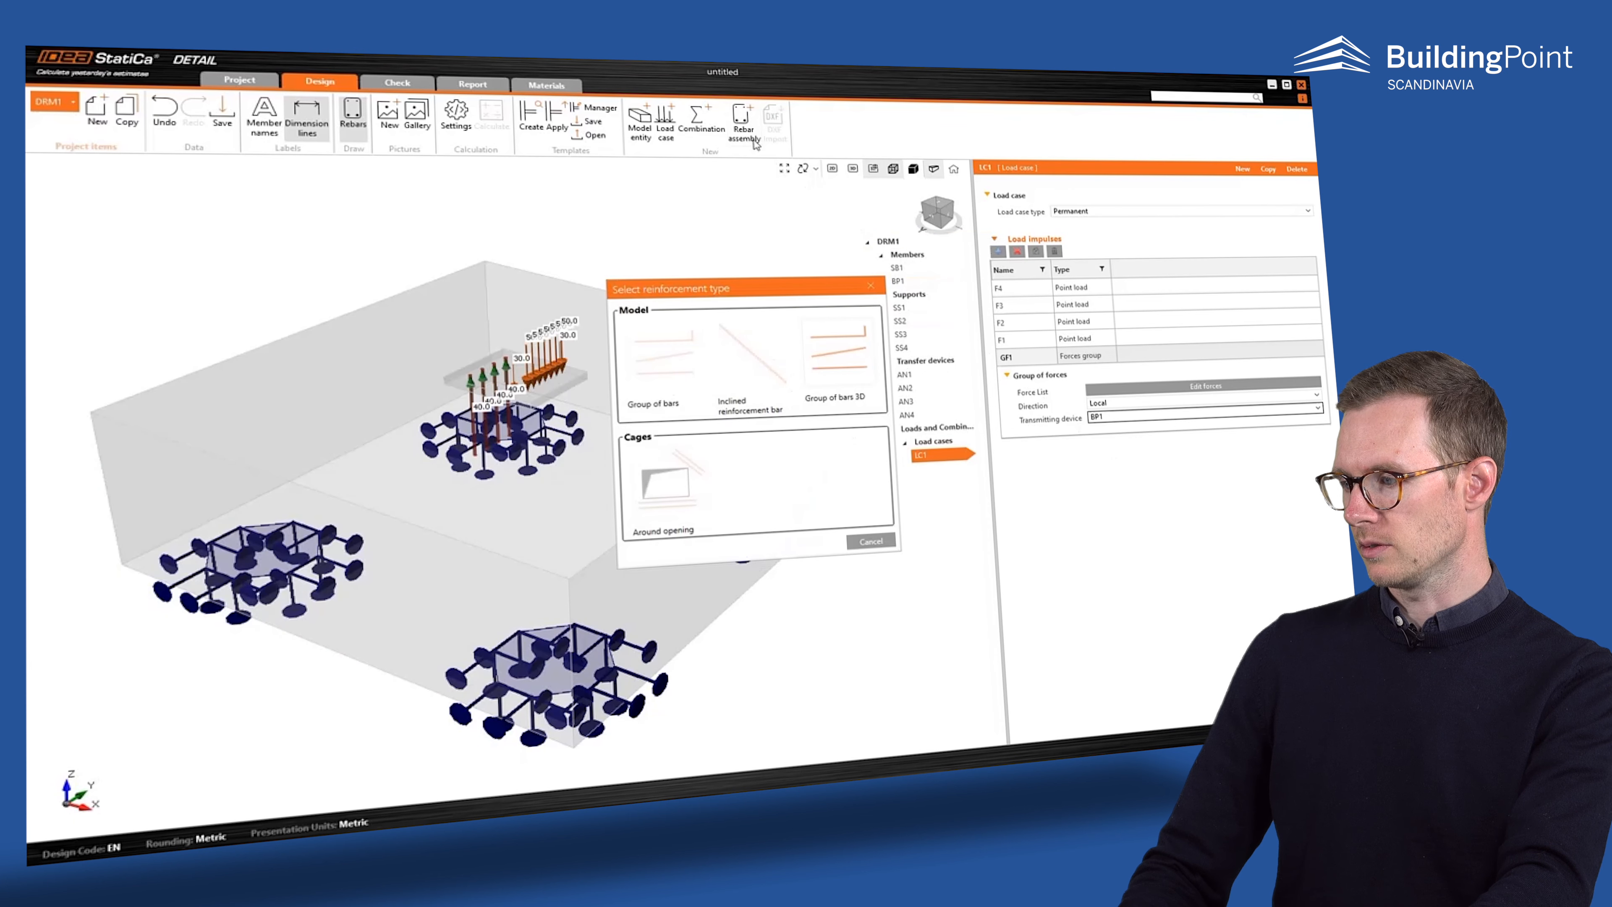
pyautogui.click(819, 346)
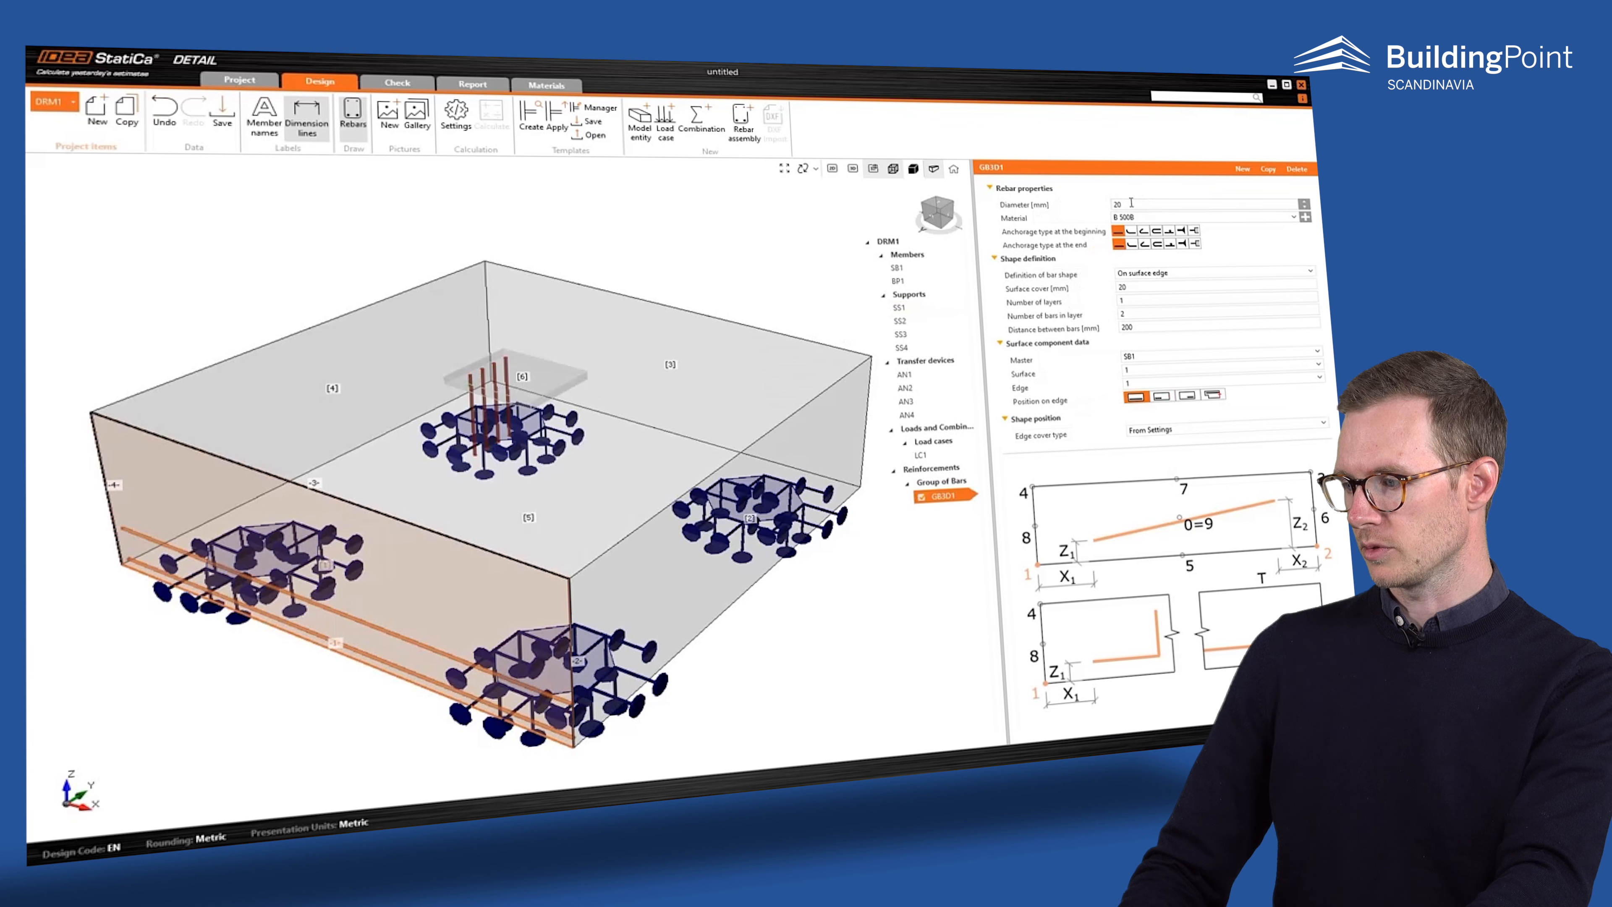
pyautogui.doubleClick(1116, 204)
pyautogui.click(1144, 231)
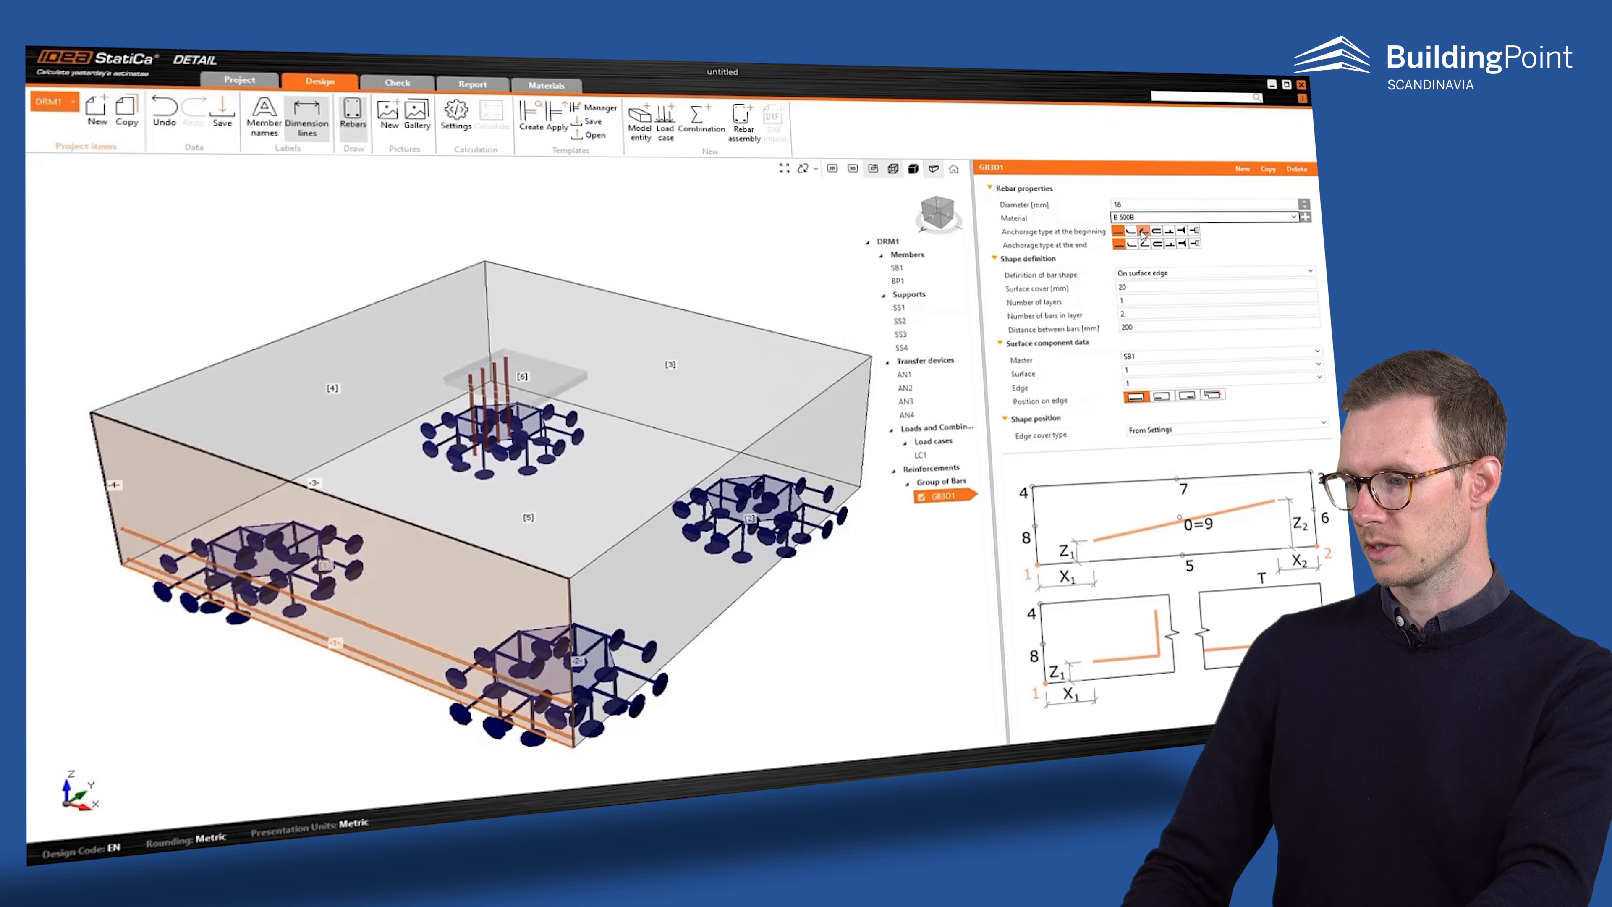
pyautogui.click(1143, 244)
# - Define the bars on surface edges 1 2 3 4 with 100 mm surface cover and 15 layers spaced 200 mm apart
pyautogui.click(1152, 273)
pyautogui.click(1154, 298)
pyautogui.doubleClick(1123, 287)
pyautogui.write('100')
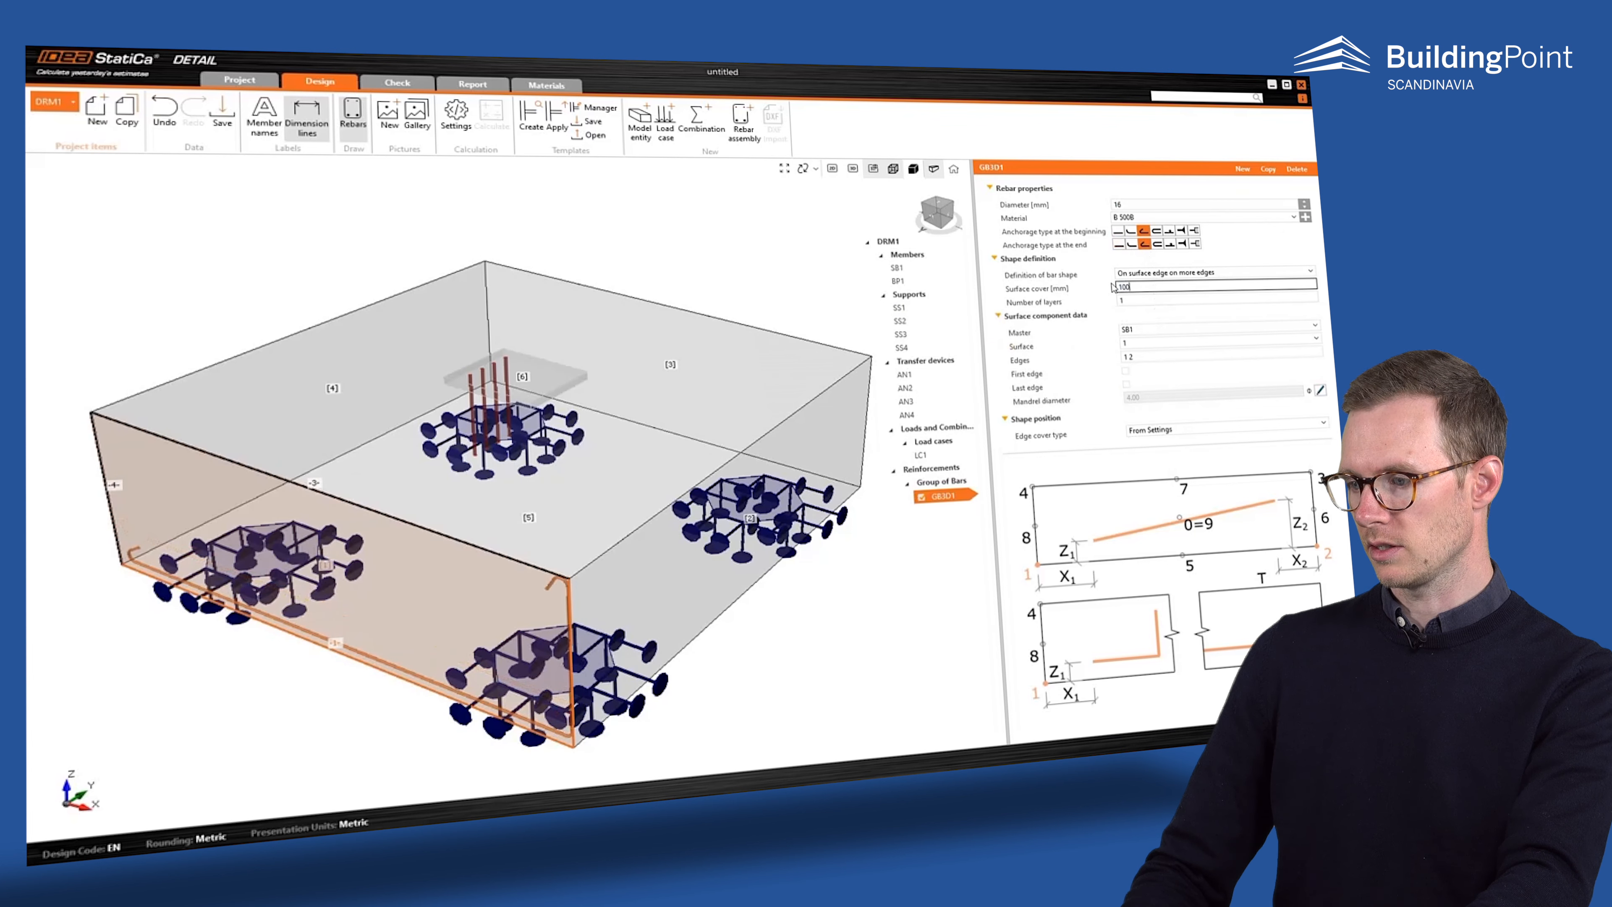
pyautogui.doubleClick(1122, 300)
pyautogui.write('15')
pyautogui.click(1132, 330)
pyautogui.click(1136, 369)
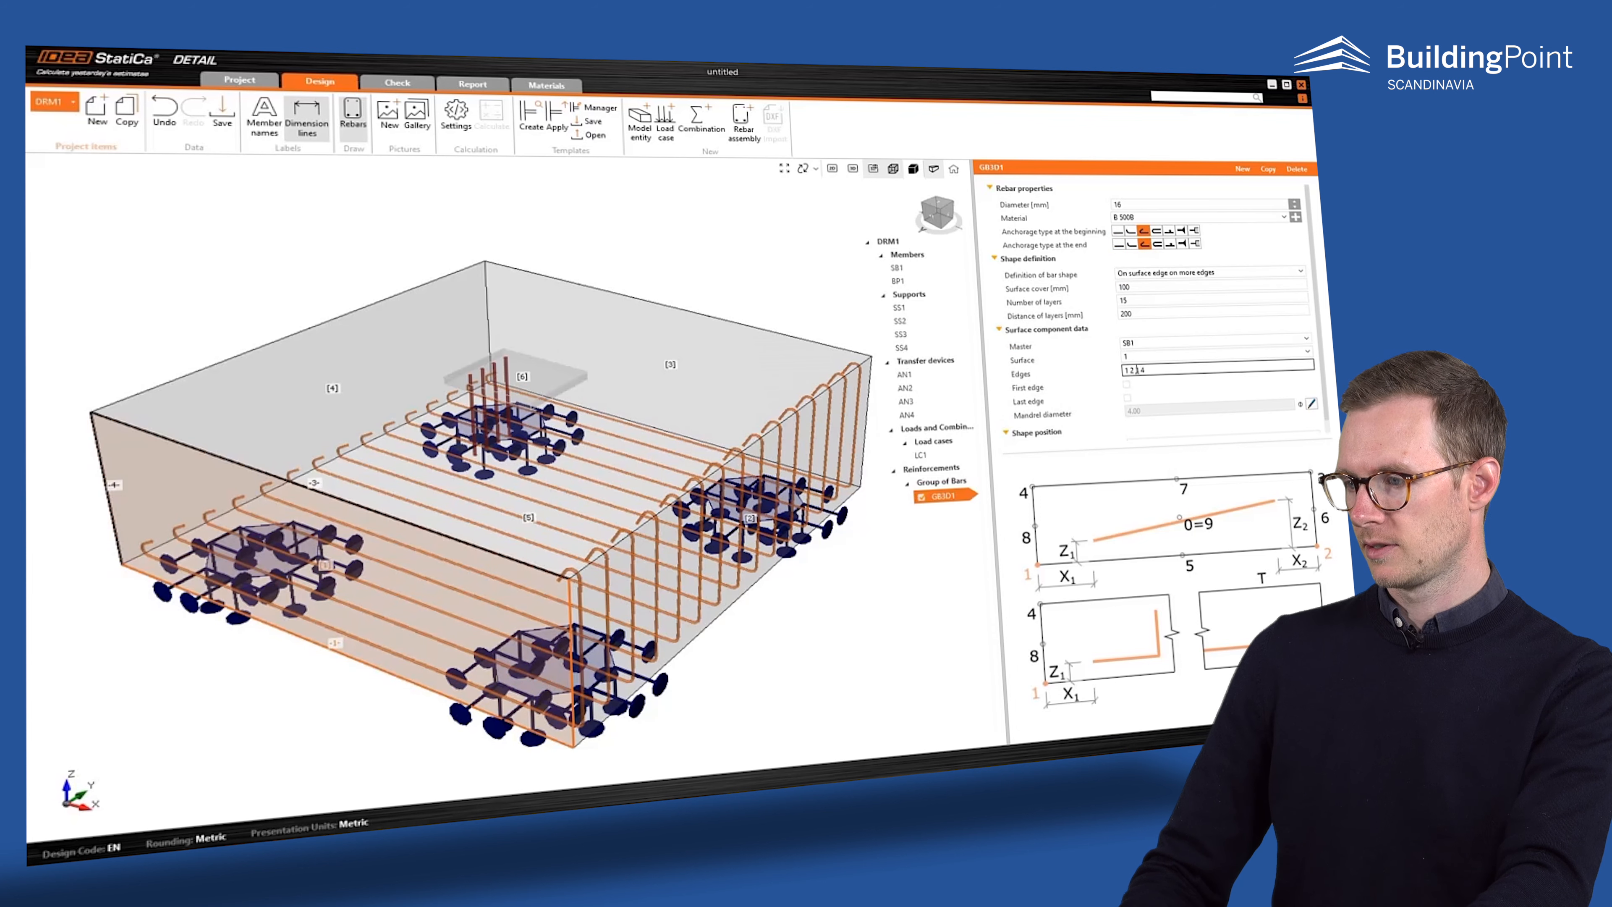
pyautogui.click(1054, 448)
# - Copy the bar group and assign the copy to surface 2
pyautogui.rightClick(949, 496)
pyautogui.click(974, 516)
pyautogui.click(1142, 357)
pyautogui.click(1140, 382)
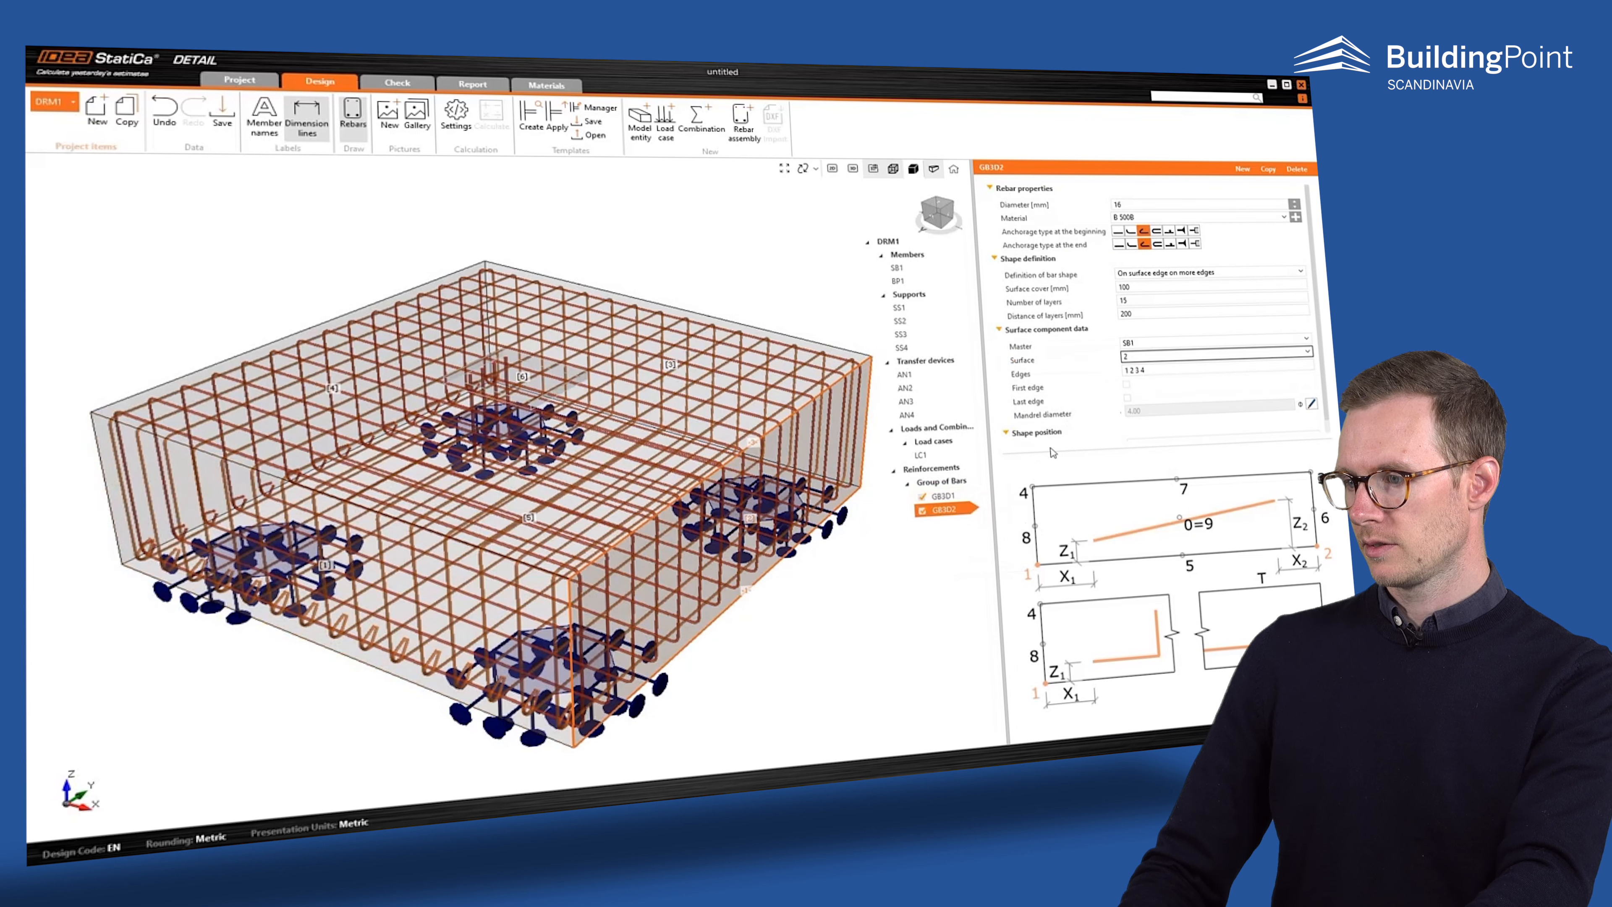
# - Copy the second bar group, assign the copy to surface 5 and change its surface cover
pyautogui.rightClick(946, 510)
pyautogui.click(972, 529)
pyautogui.click(1143, 356)
pyautogui.click(1139, 422)
pyautogui.doubleClick(1123, 287)
pyautogui.write('2')
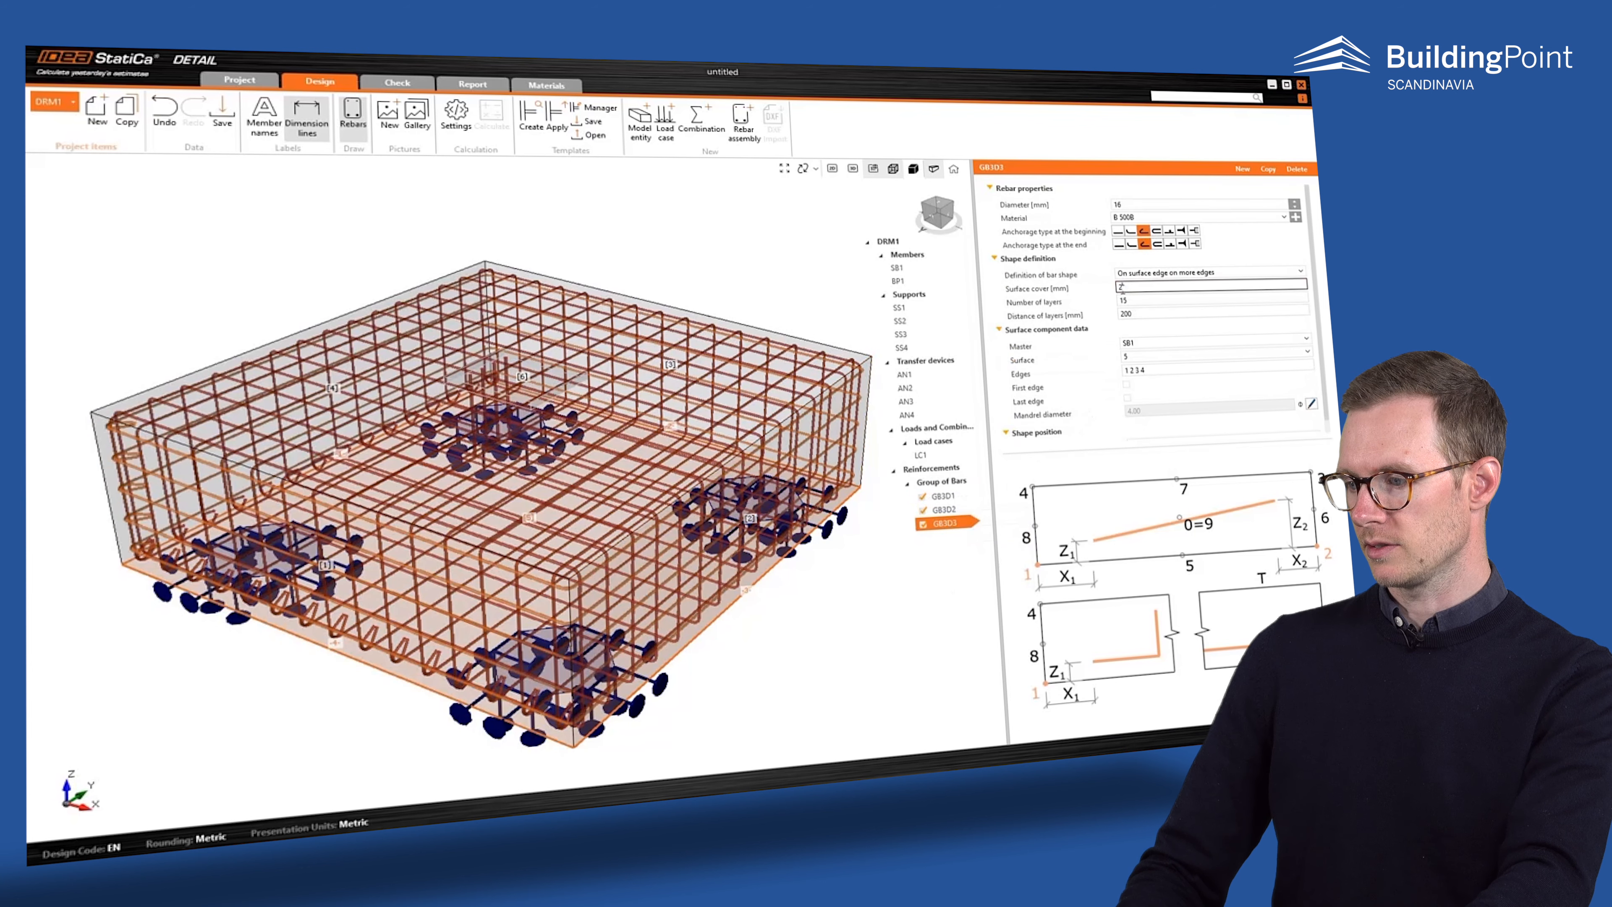
# - Create a ULS combination from load case LC1 and run the calculation
pyautogui.click(714, 134)
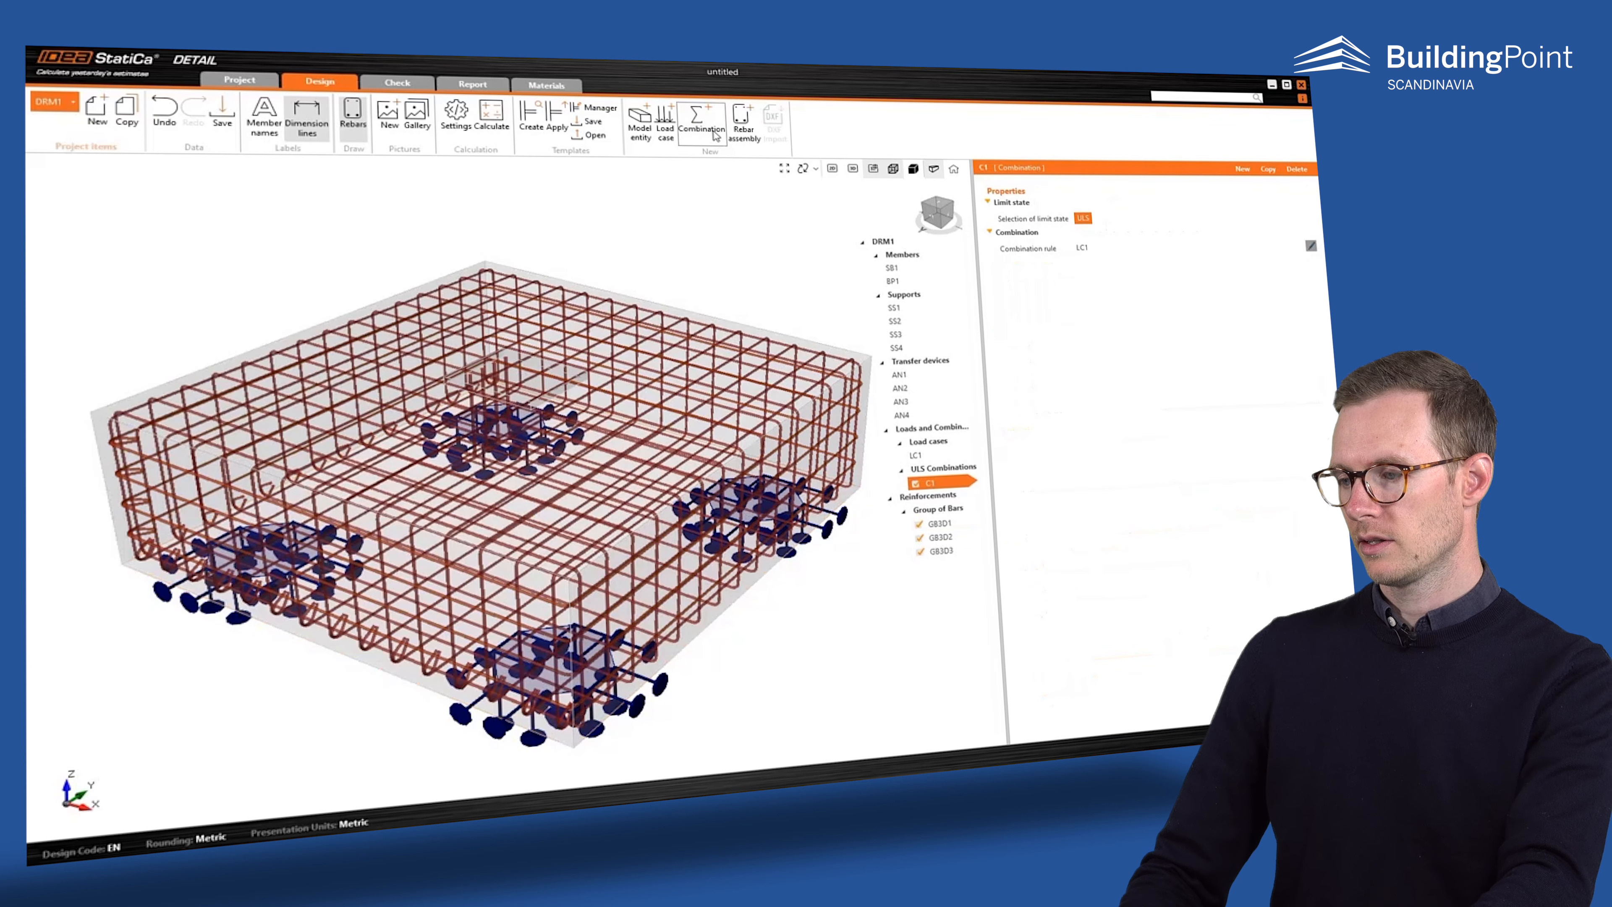
pyautogui.click(485, 133)
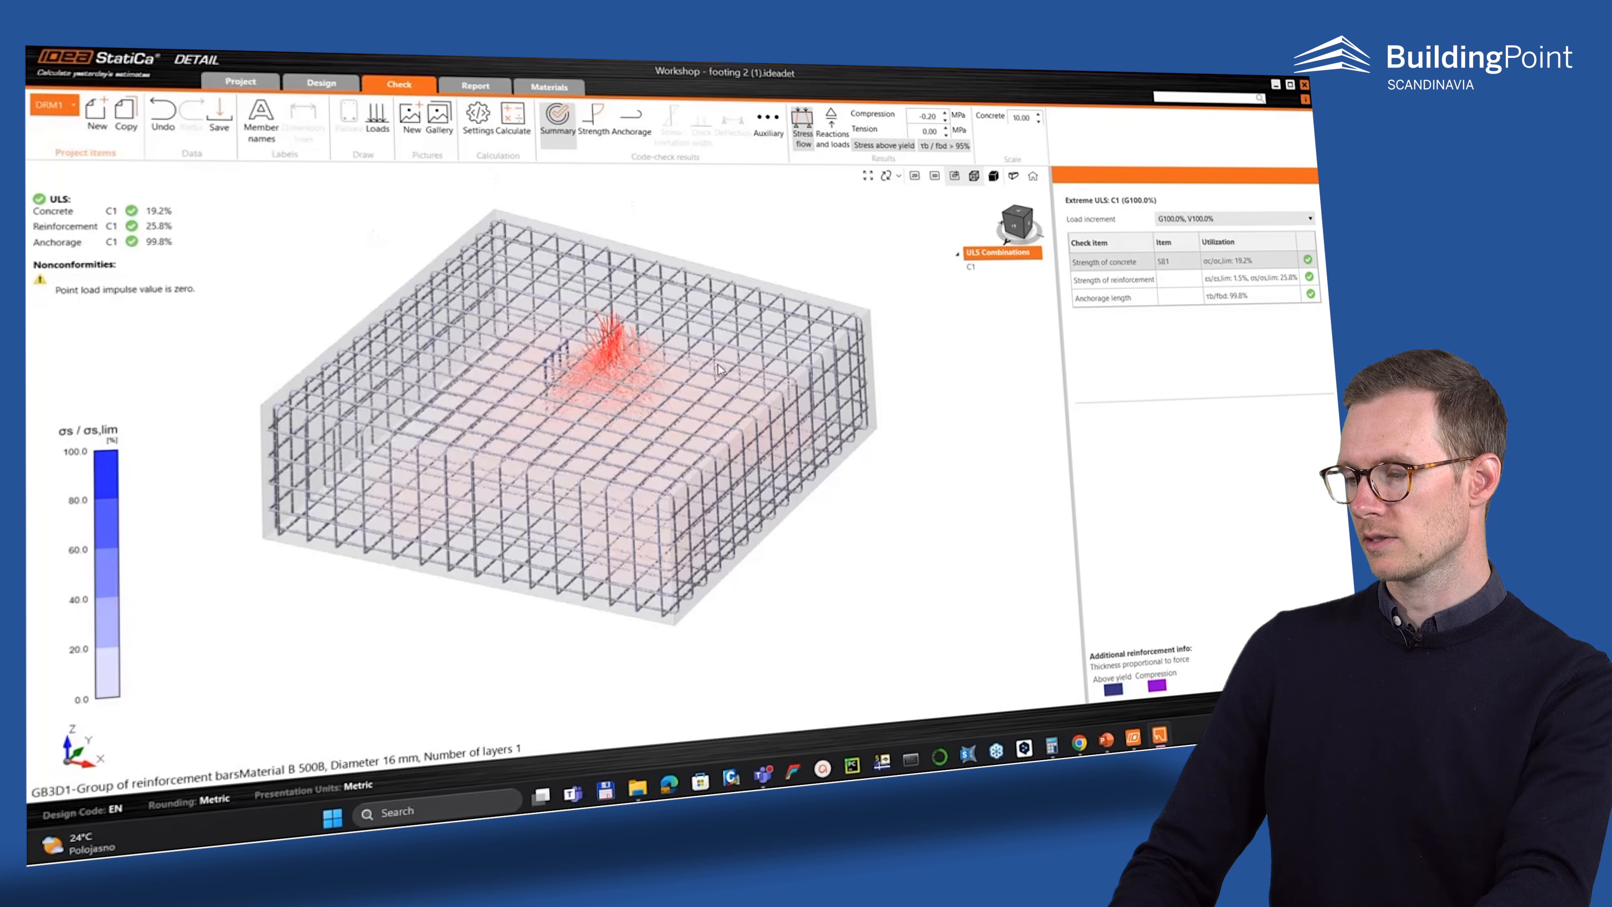
# - Examine the concrete stress σc in the strength results with the finite element mesh drawn
pyautogui.click(603, 147)
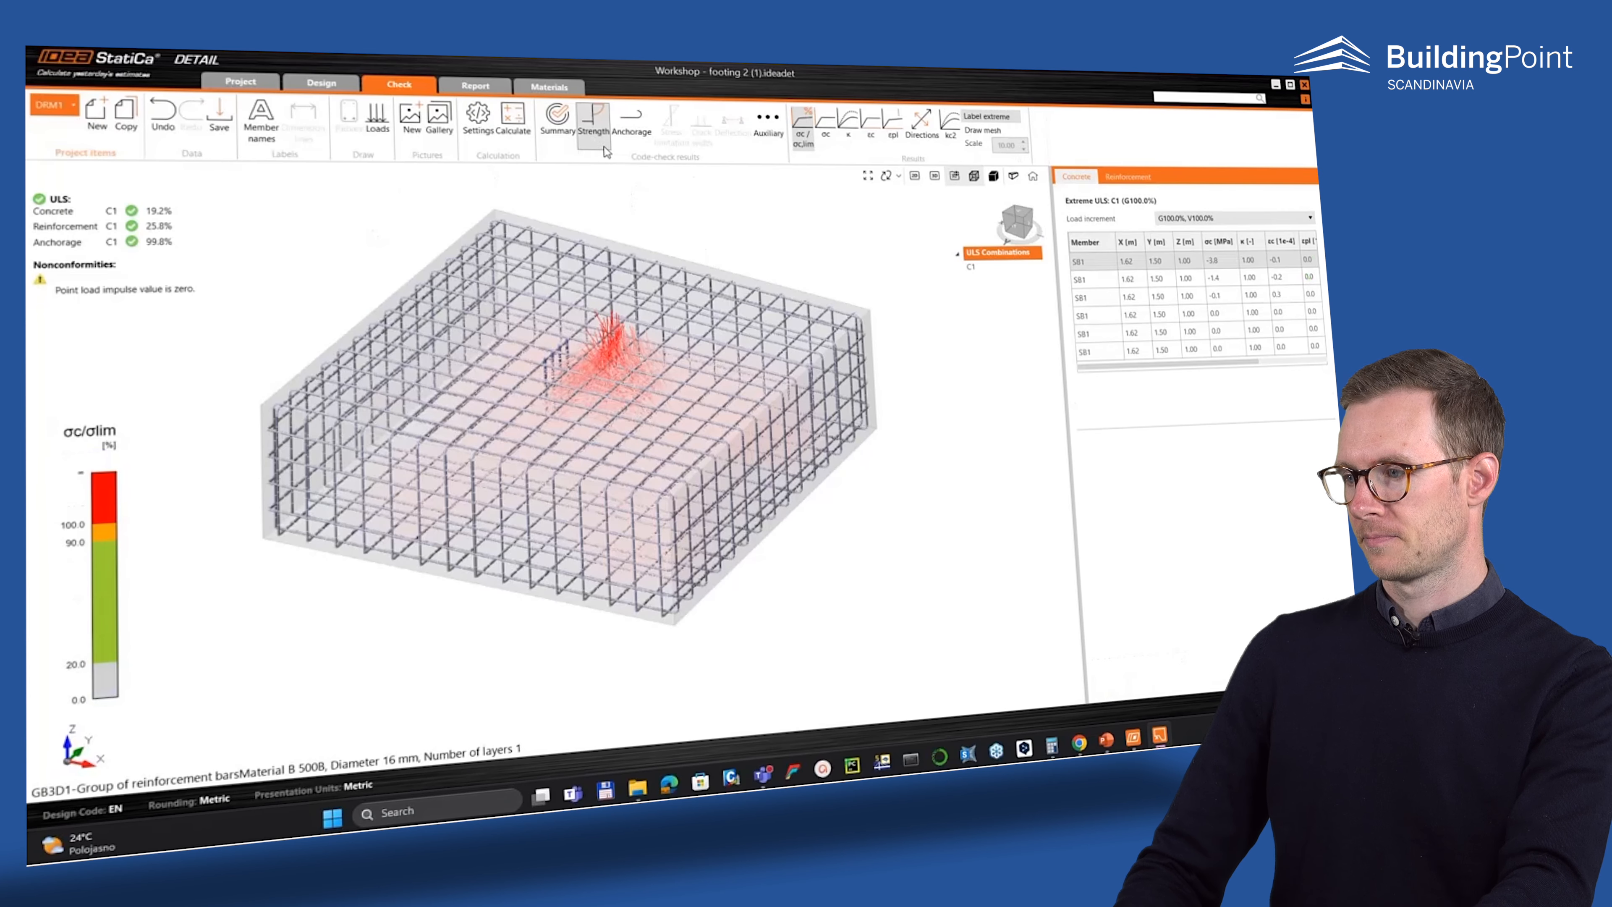
pyautogui.click(825, 122)
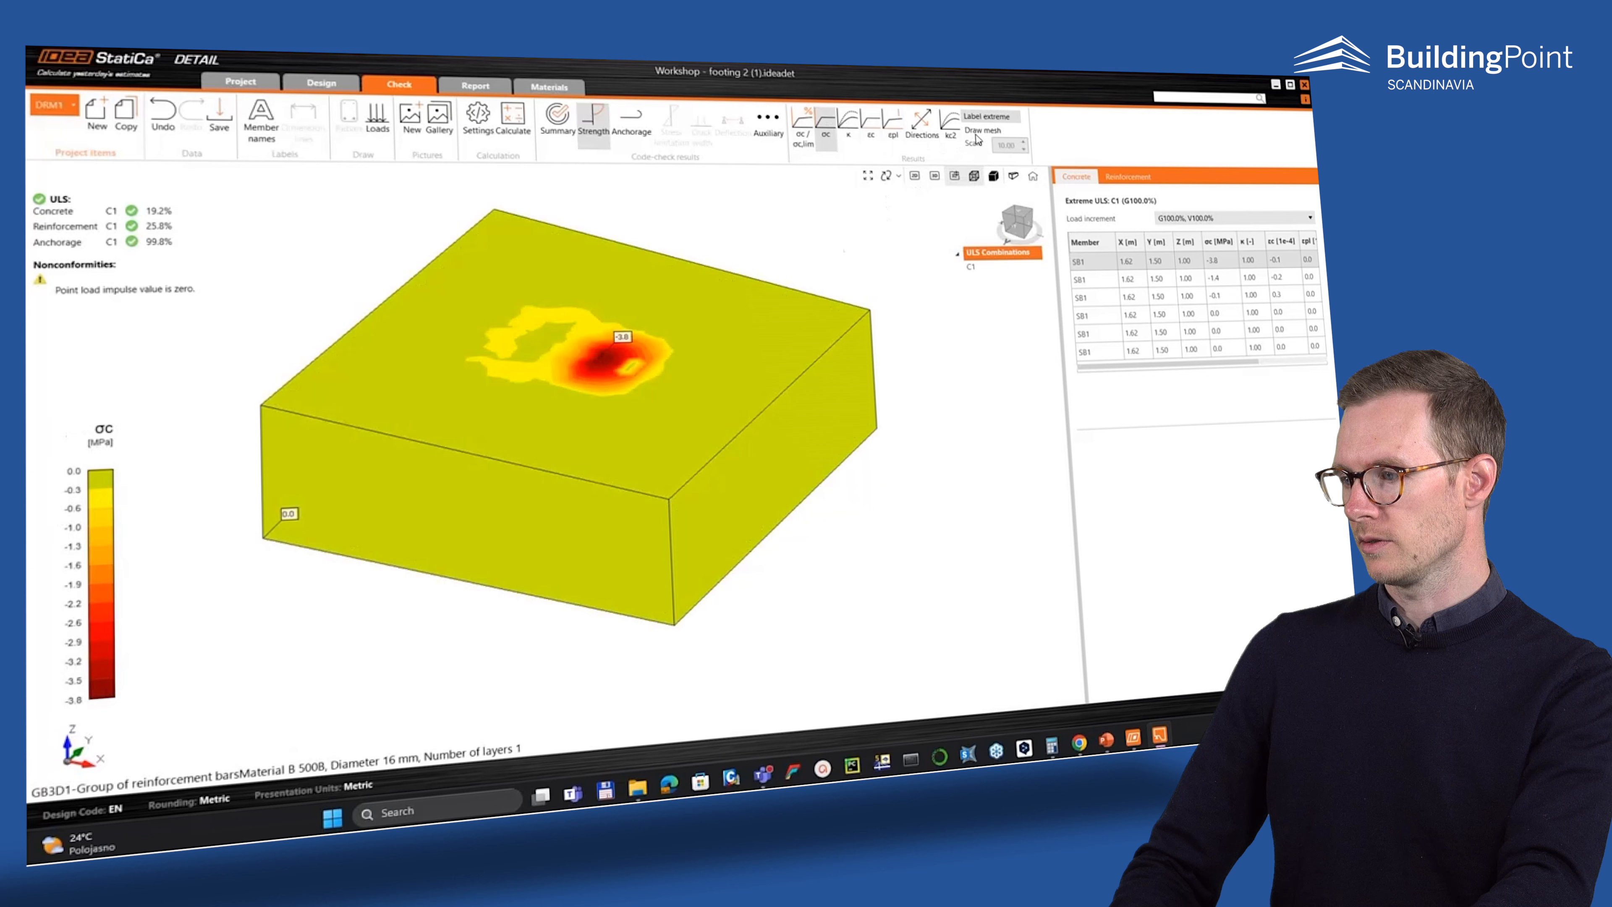
pyautogui.click(983, 131)
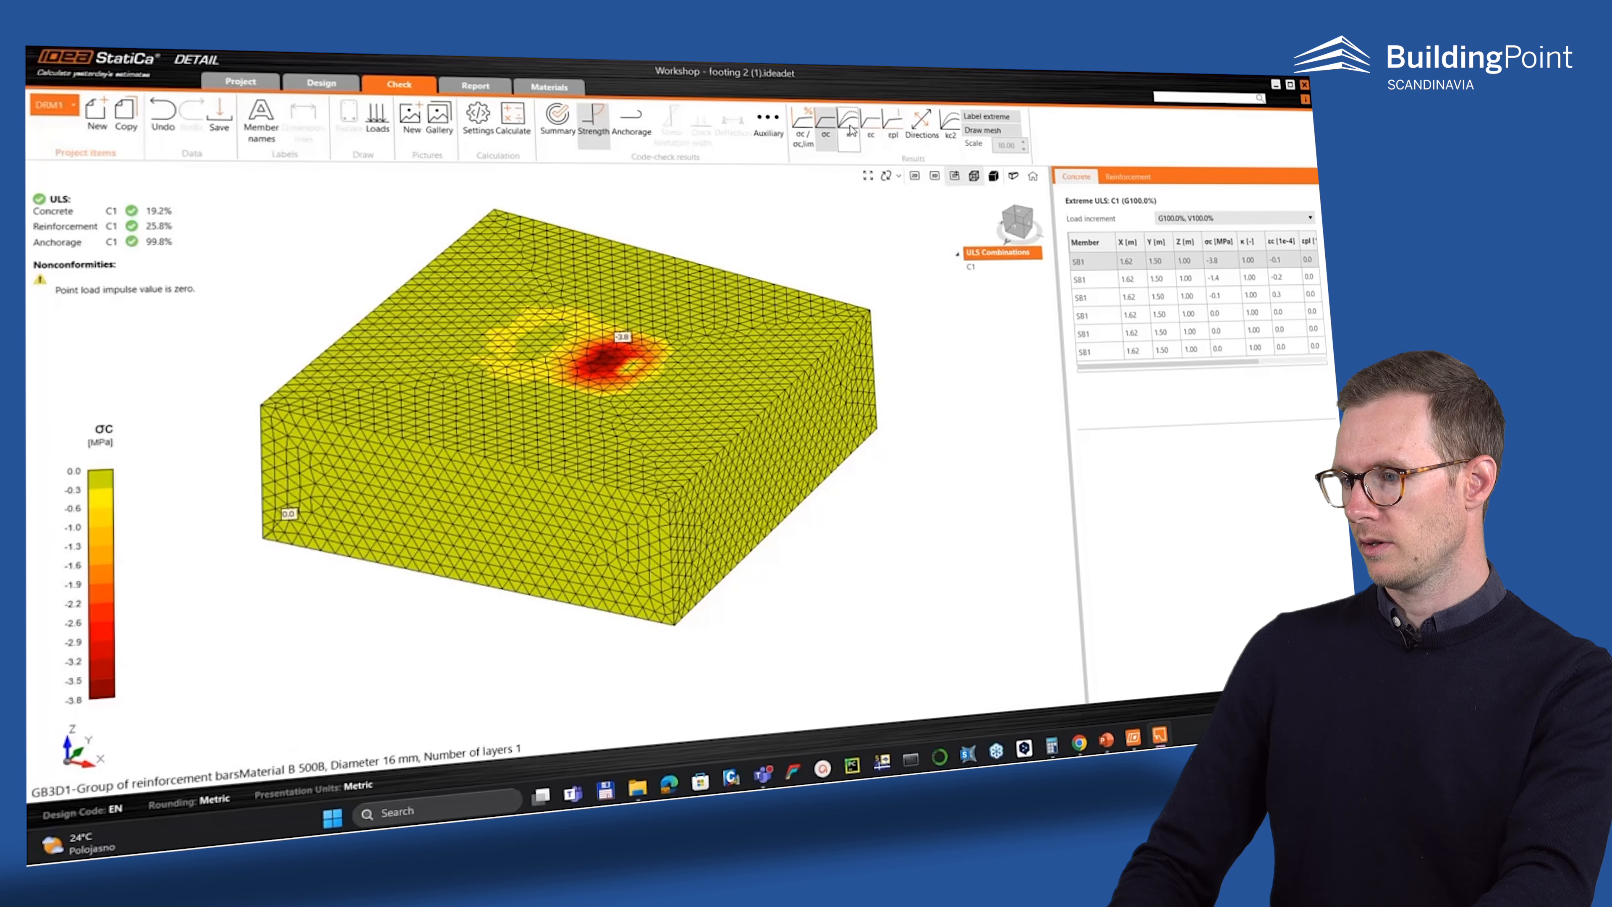
# - Examine the reinforcement stress σs in the bars and anchors in the strength results
pyautogui.click(1128, 176)
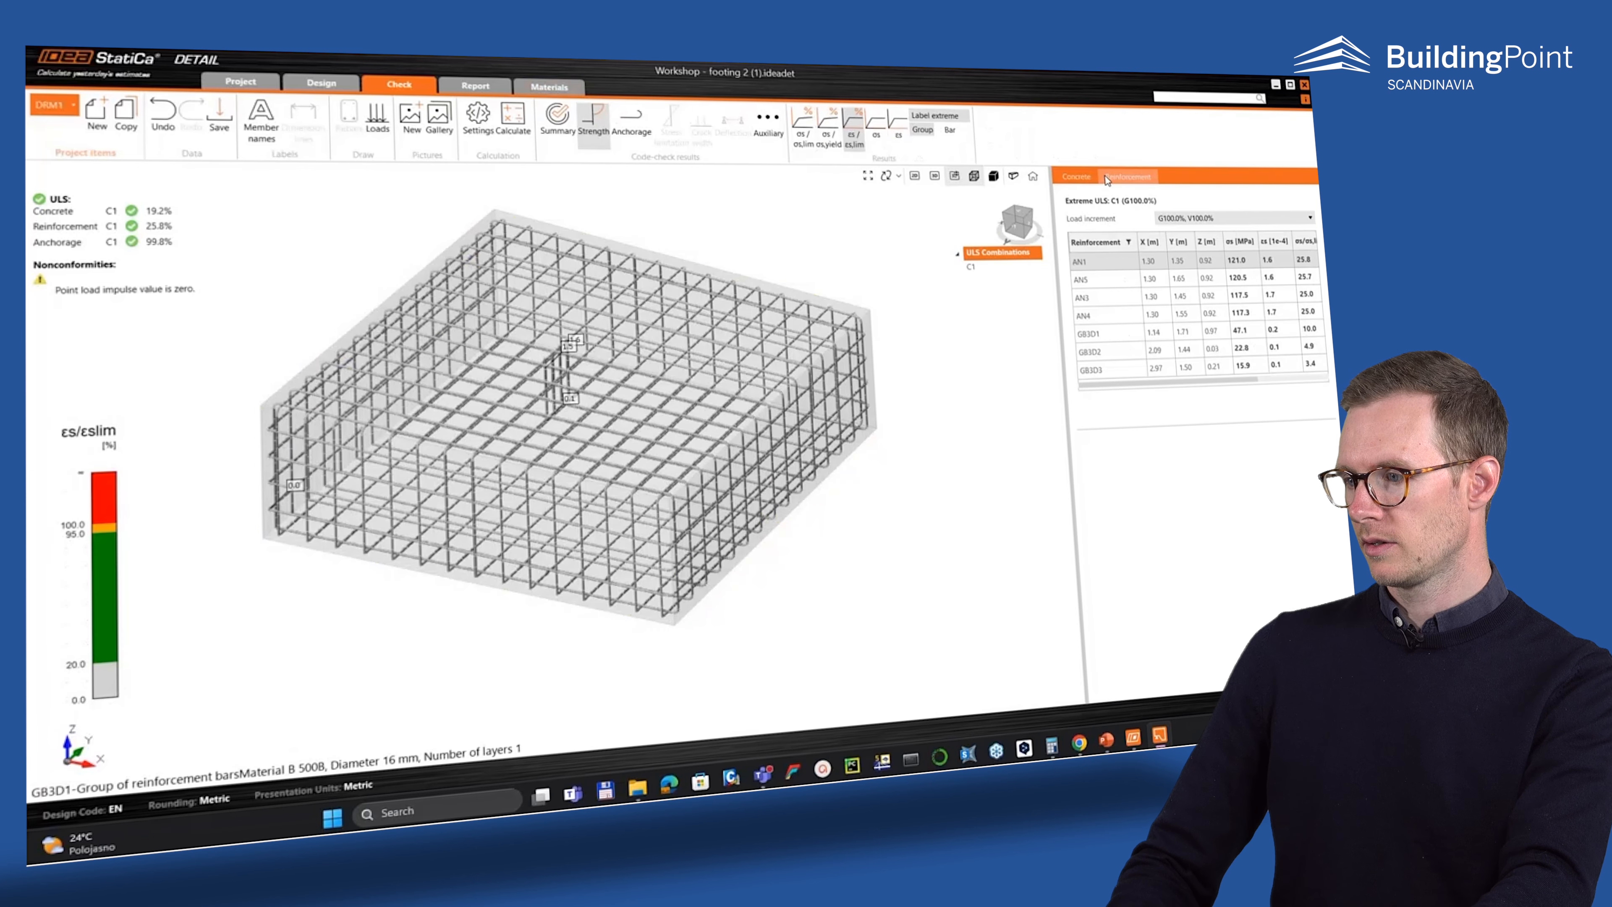
pyautogui.click(877, 127)
pyautogui.scroll(5, 561, 349)
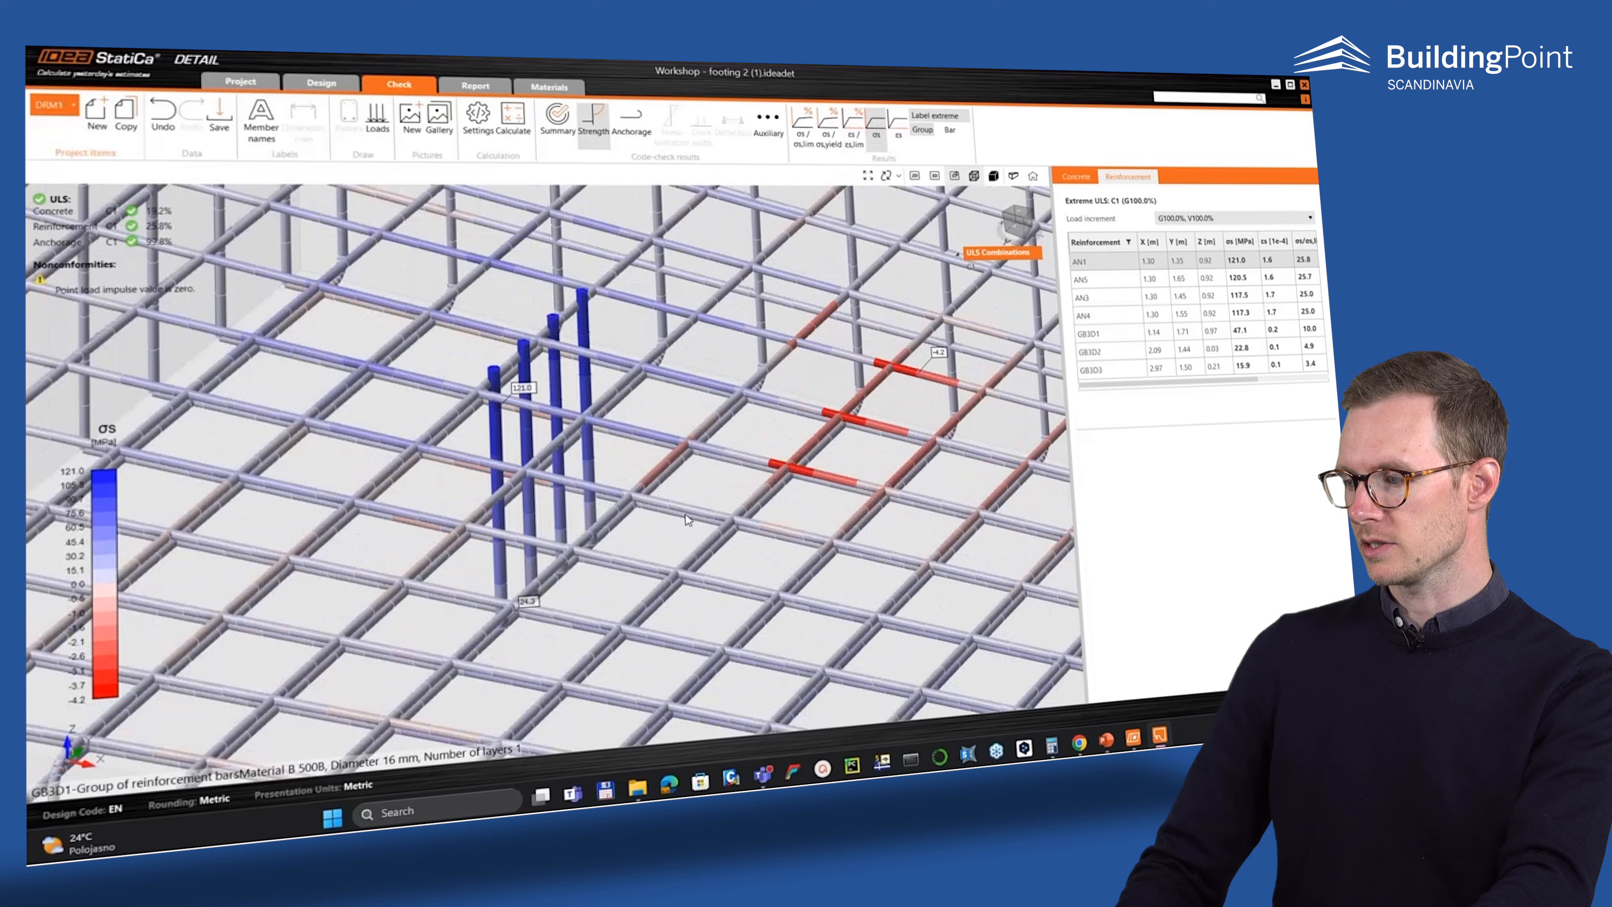
# - View the auxiliary deformation results and the concrete tensor values σ2 and σ3
pyautogui.click(768, 124)
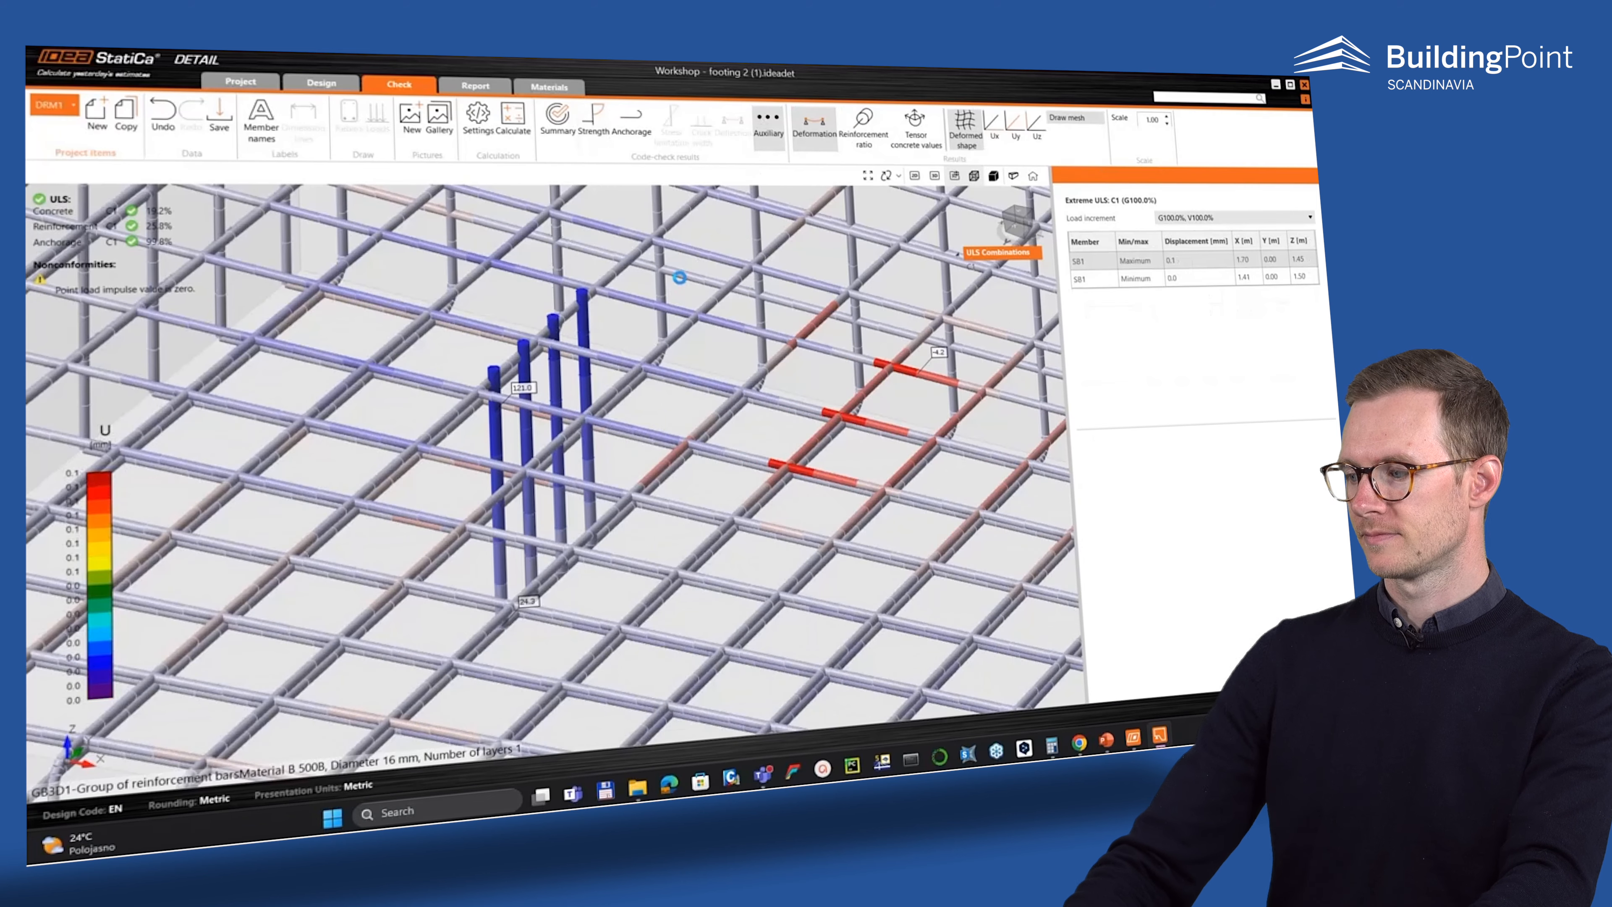
pyautogui.scroll(-4, 687, 289)
pyautogui.moveTo(784, 326); pyautogui.dragTo(623, 381, button='middle')
pyautogui.click(915, 124)
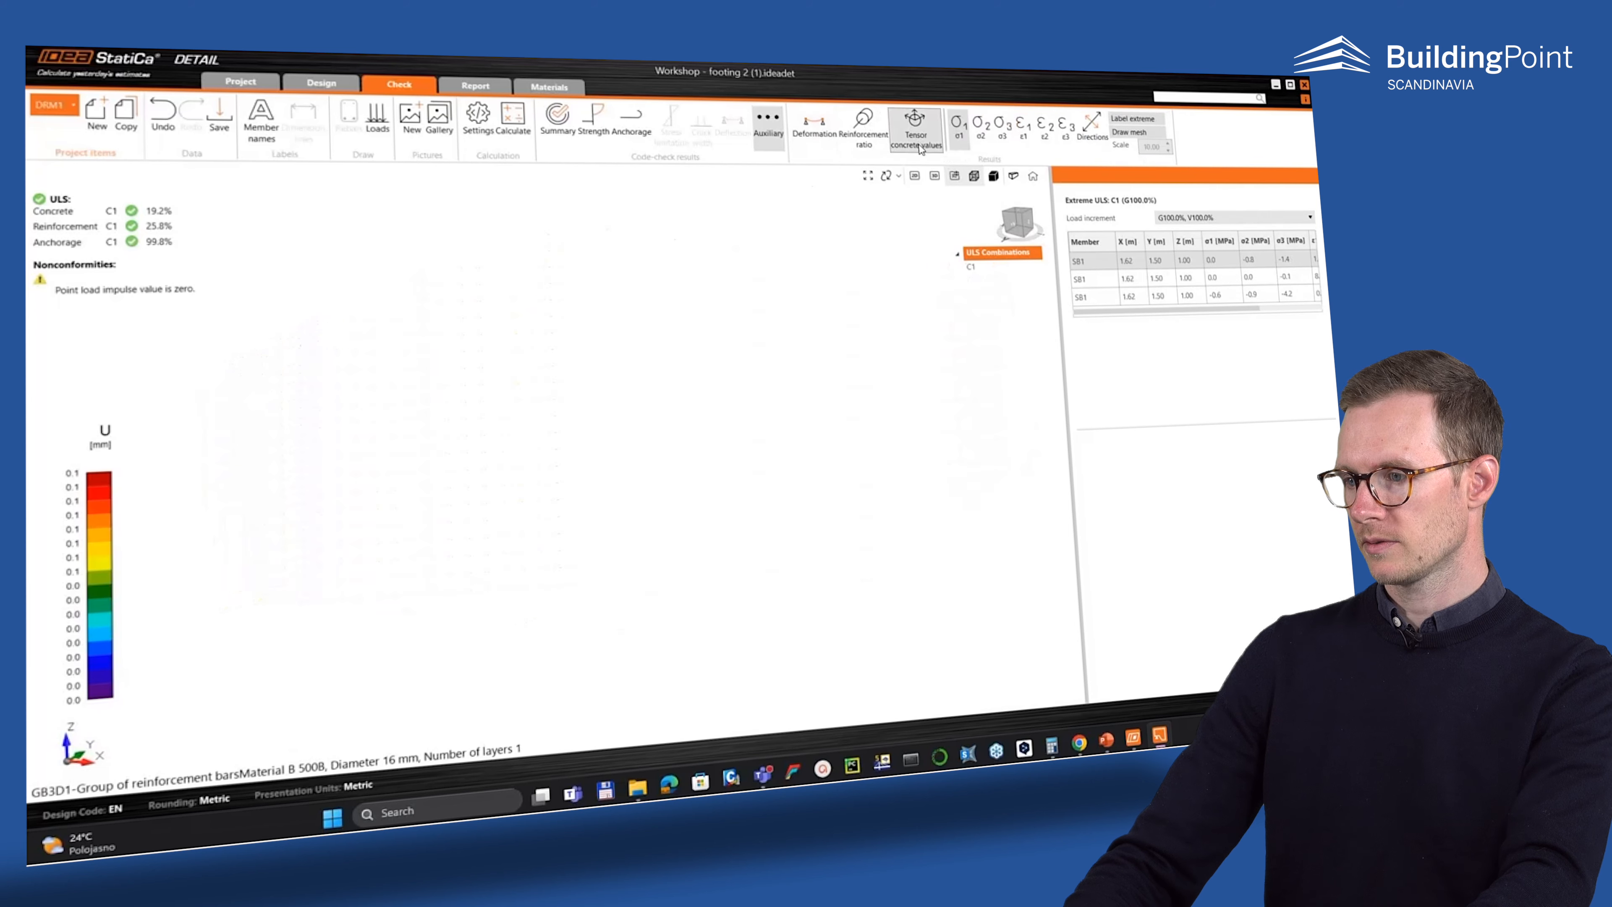
pyautogui.click(981, 133)
pyautogui.click(1001, 126)
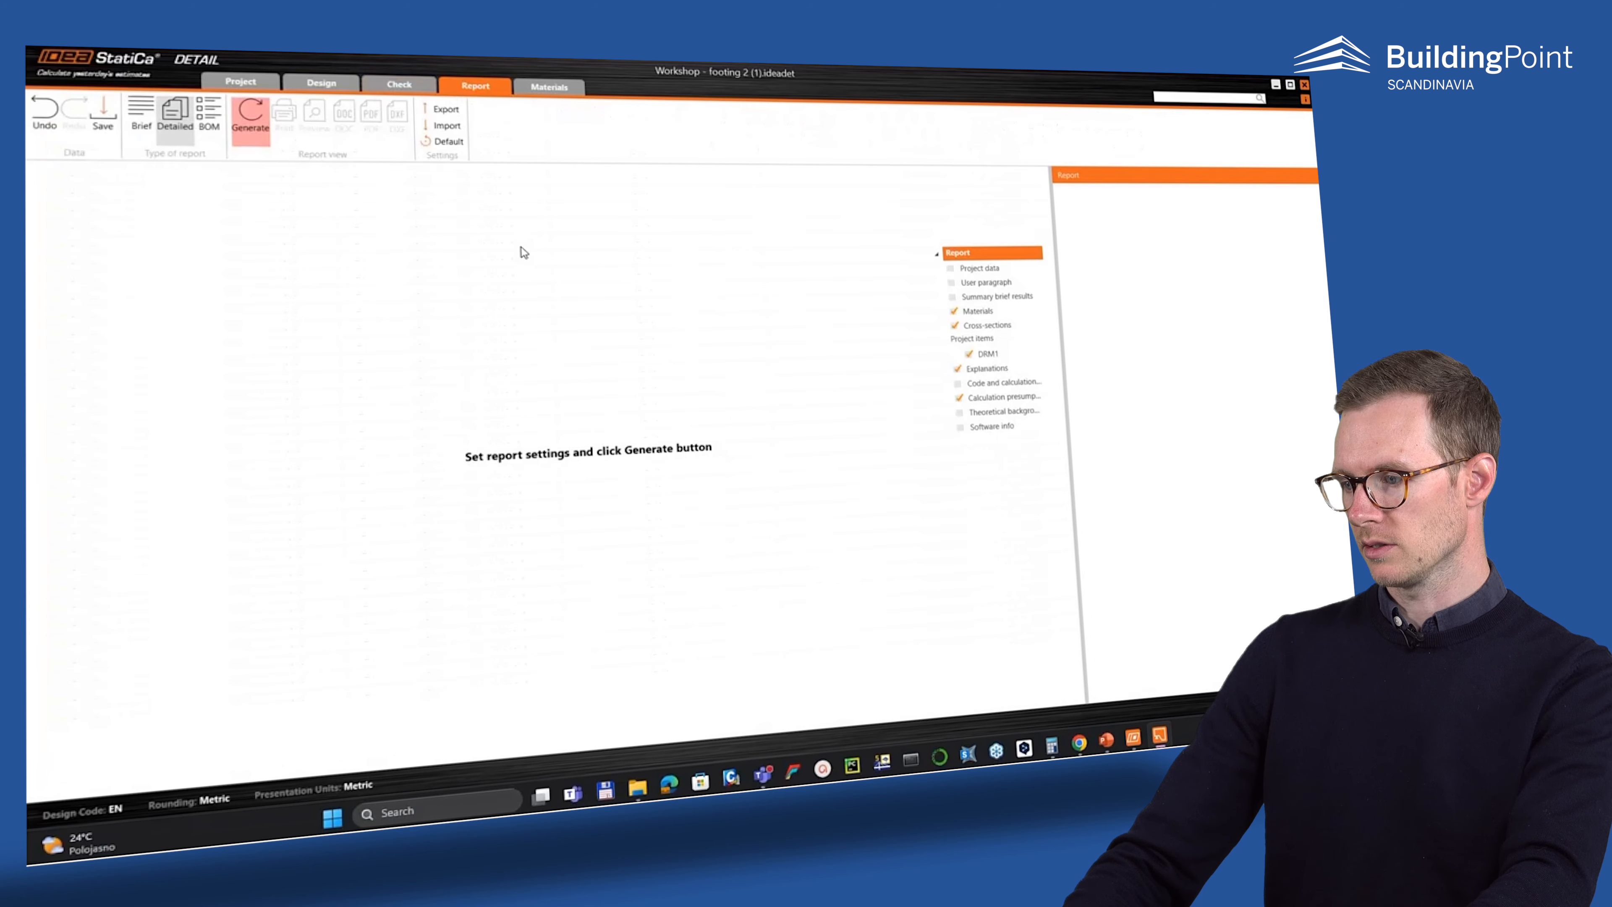
# - Read through the detailed report, from the loads and check summary to the concrete and reinforcement result pictures
pyautogui.scroll(-15, 651, 335)
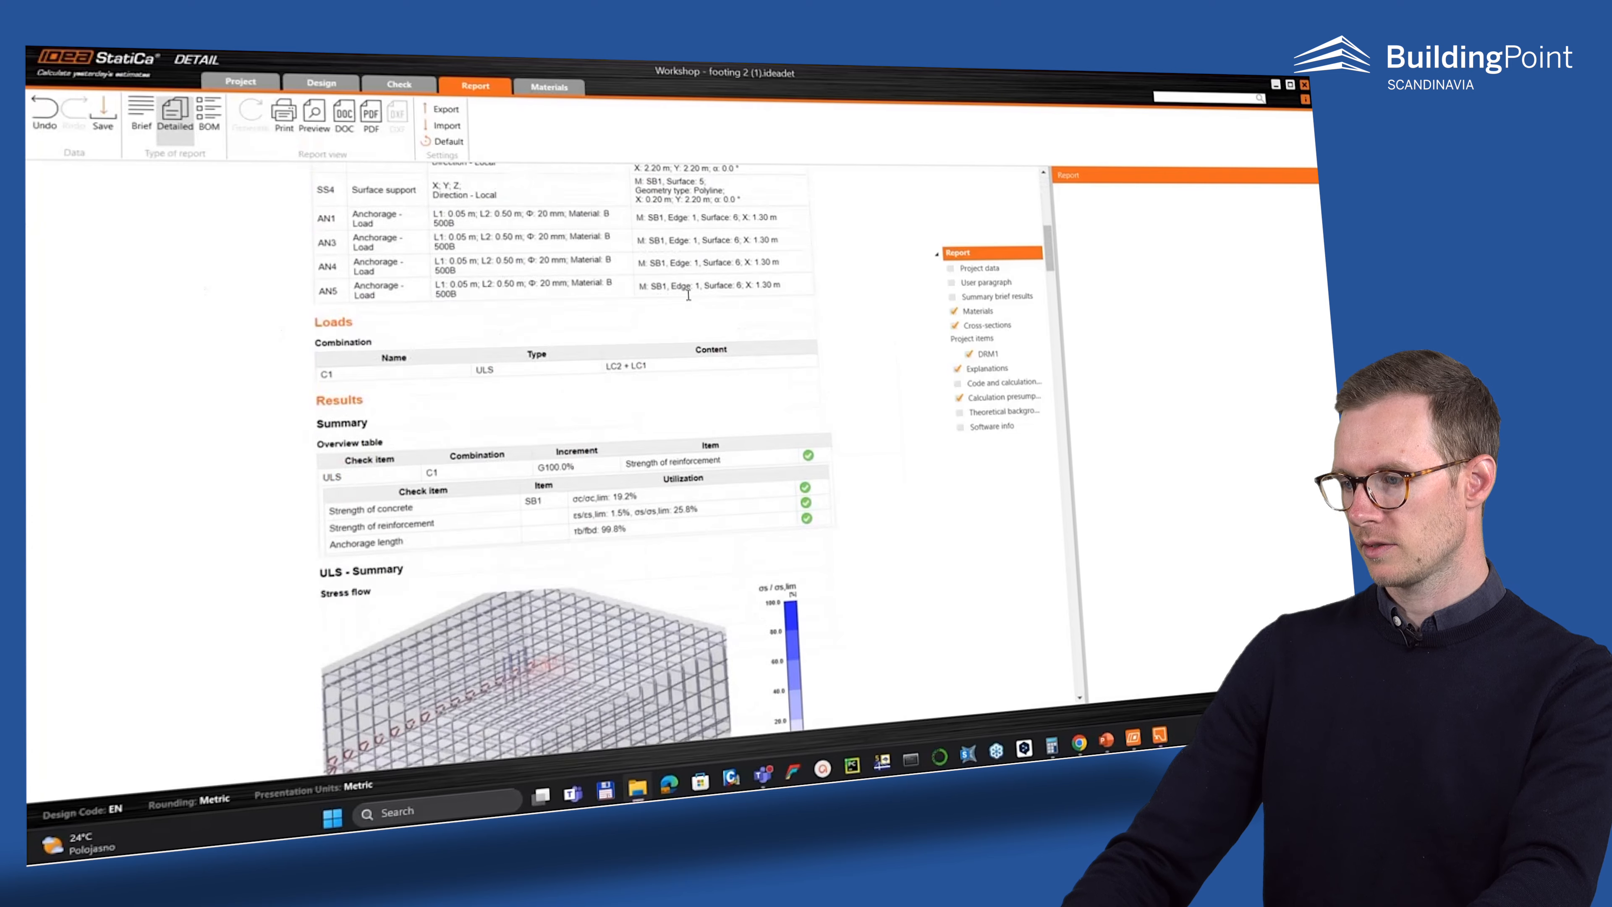
pyautogui.scroll(-20, 651, 336)
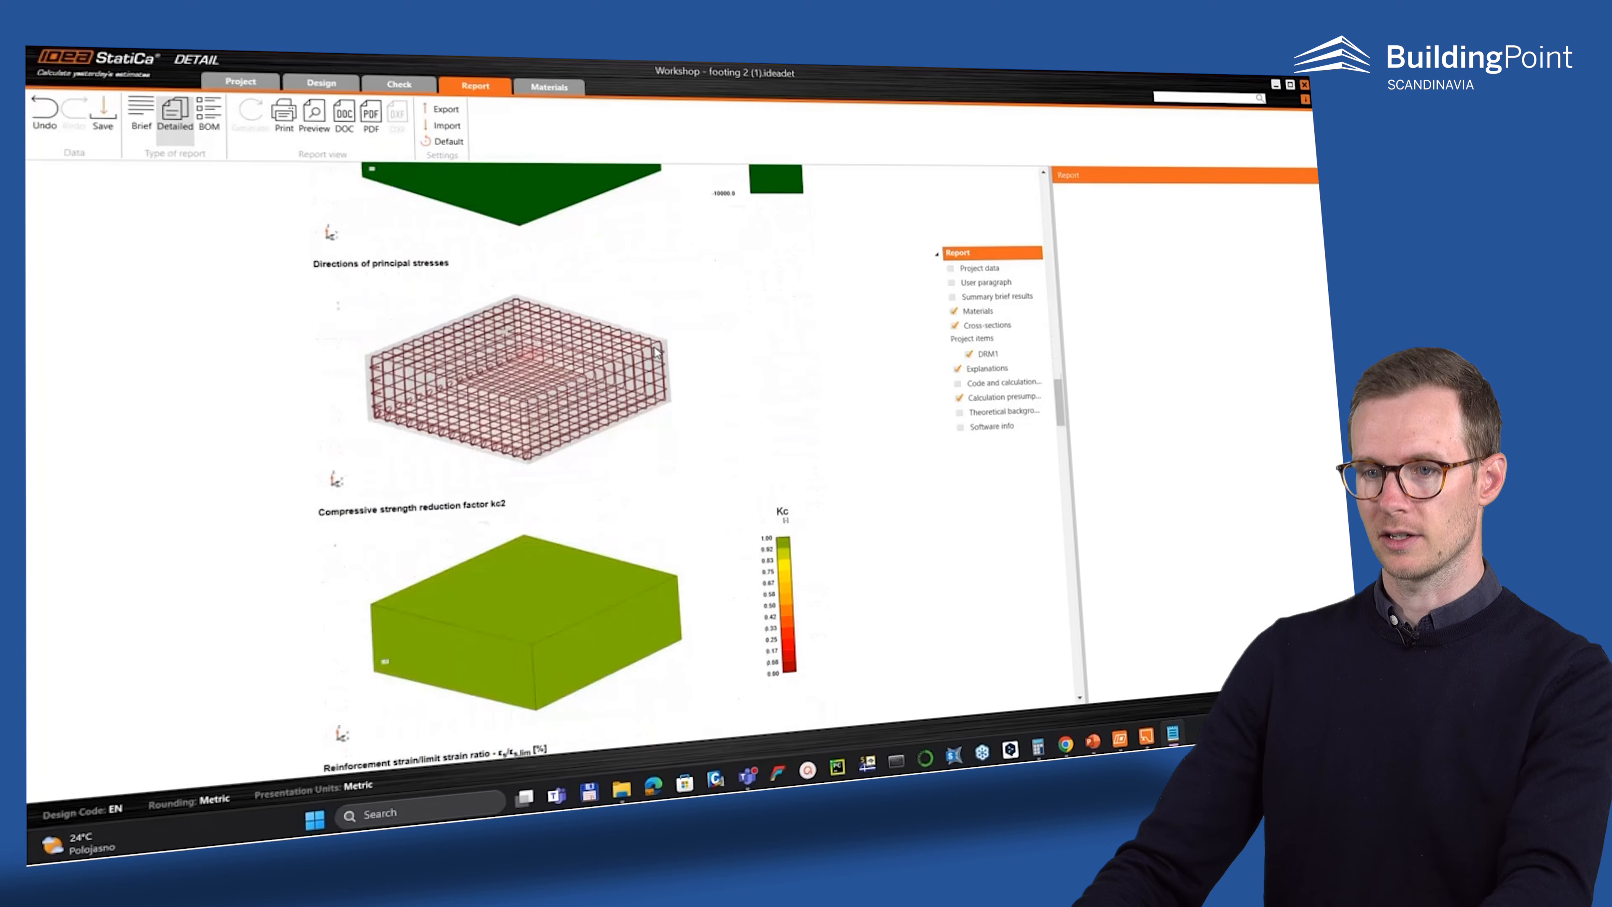
pyautogui.scroll(-15, 657, 356)
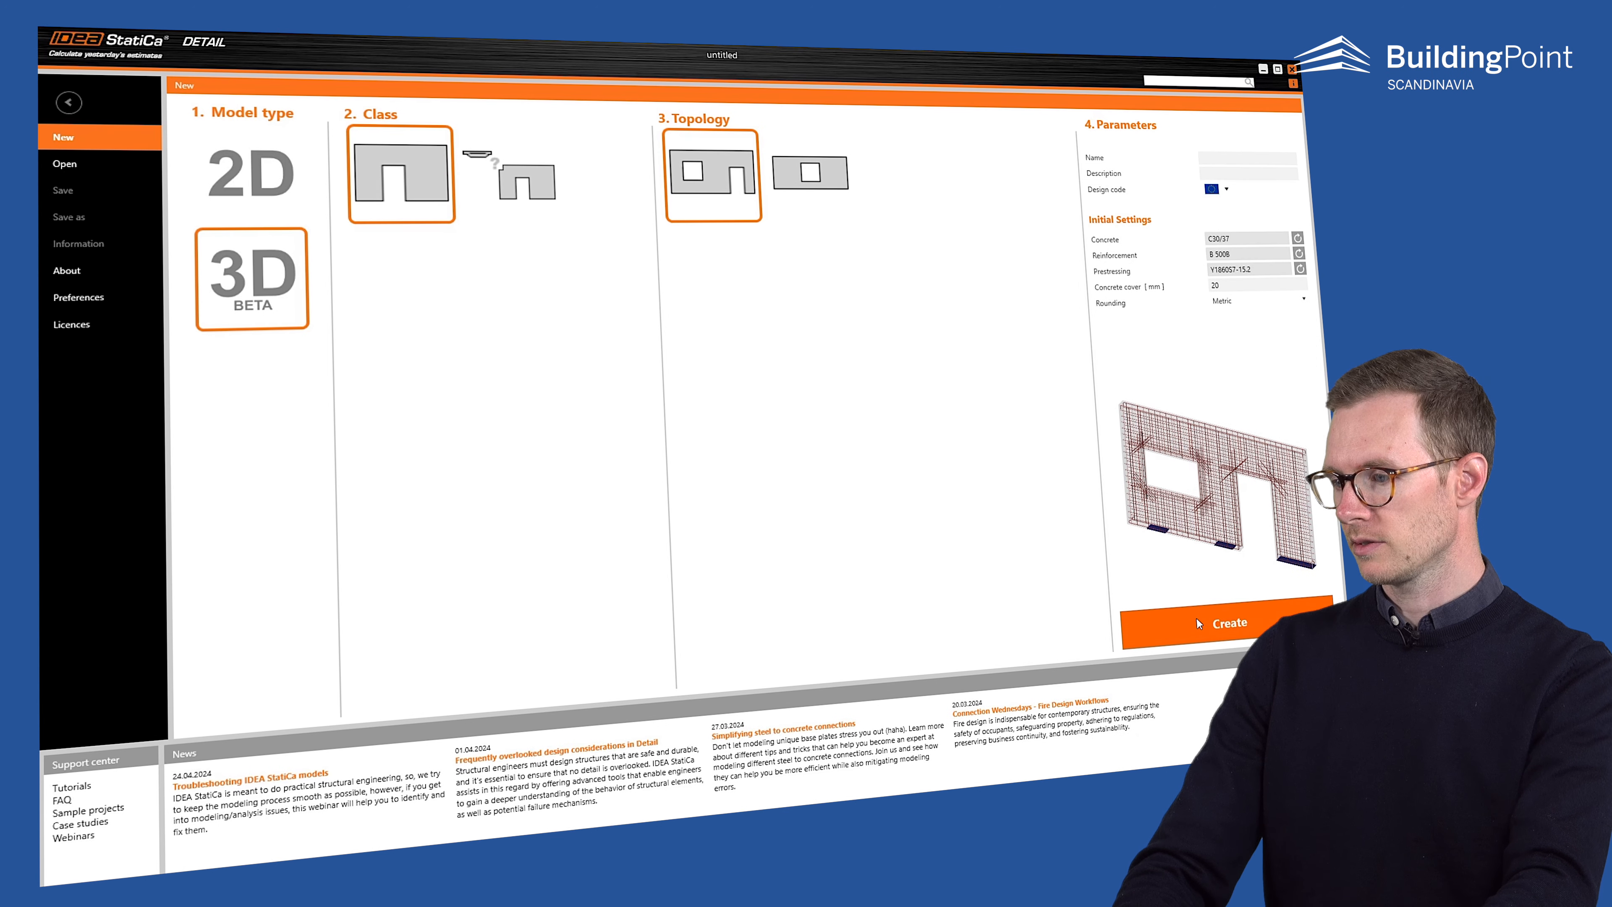
# - Create a 3D wall project from the topology with a window and a door opening, and hide its rebars
pyautogui.click(1198, 622)
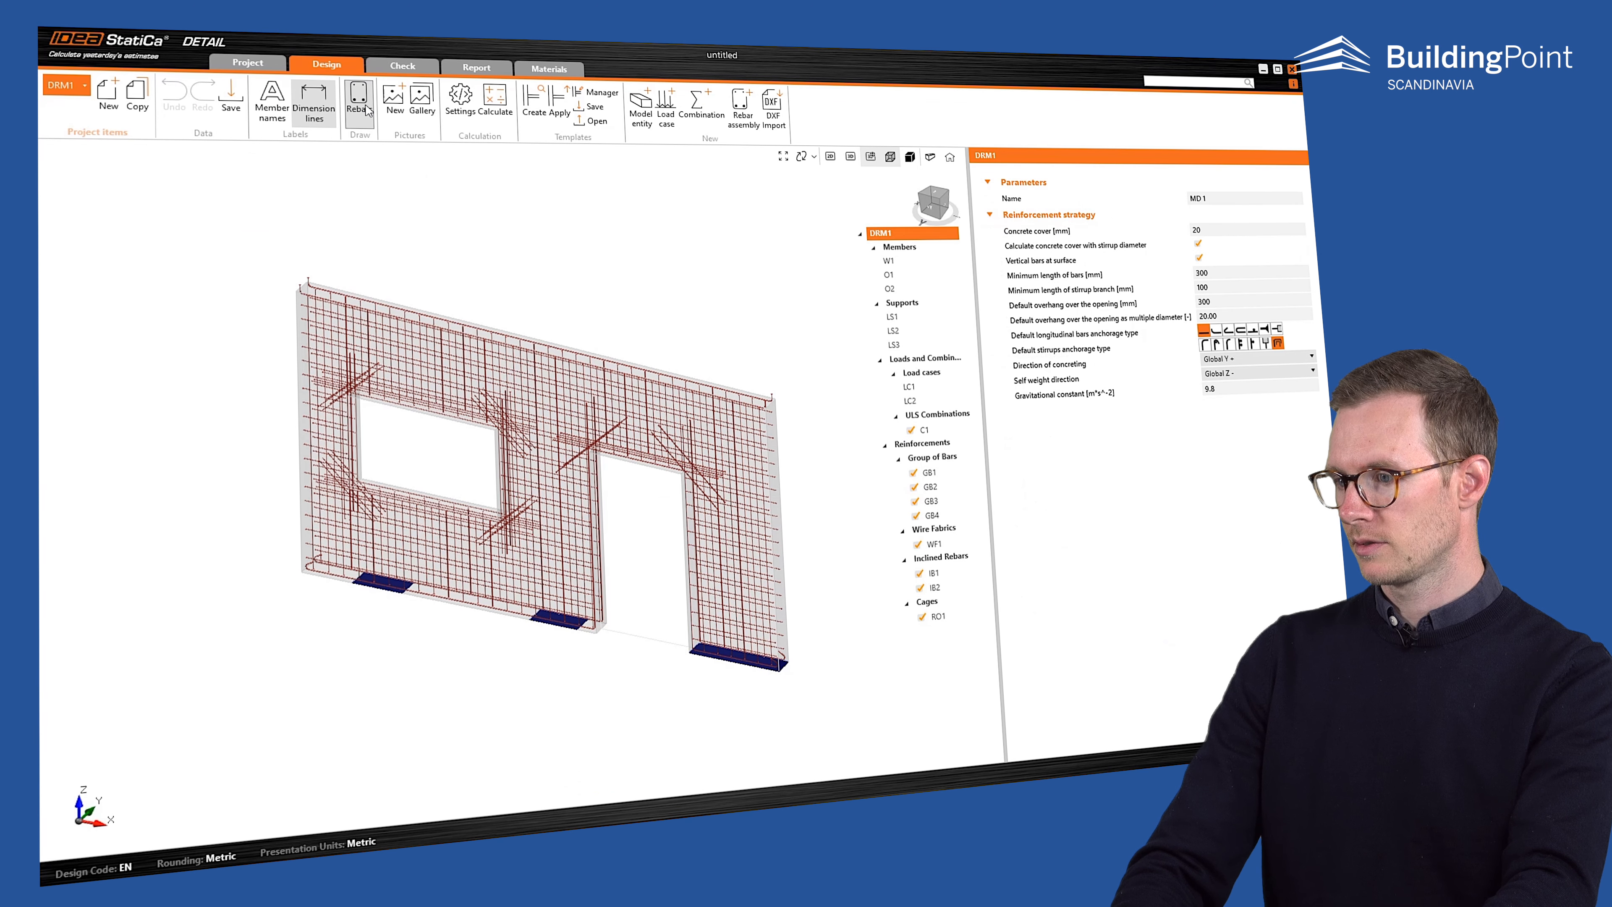
pyautogui.click(366, 109)
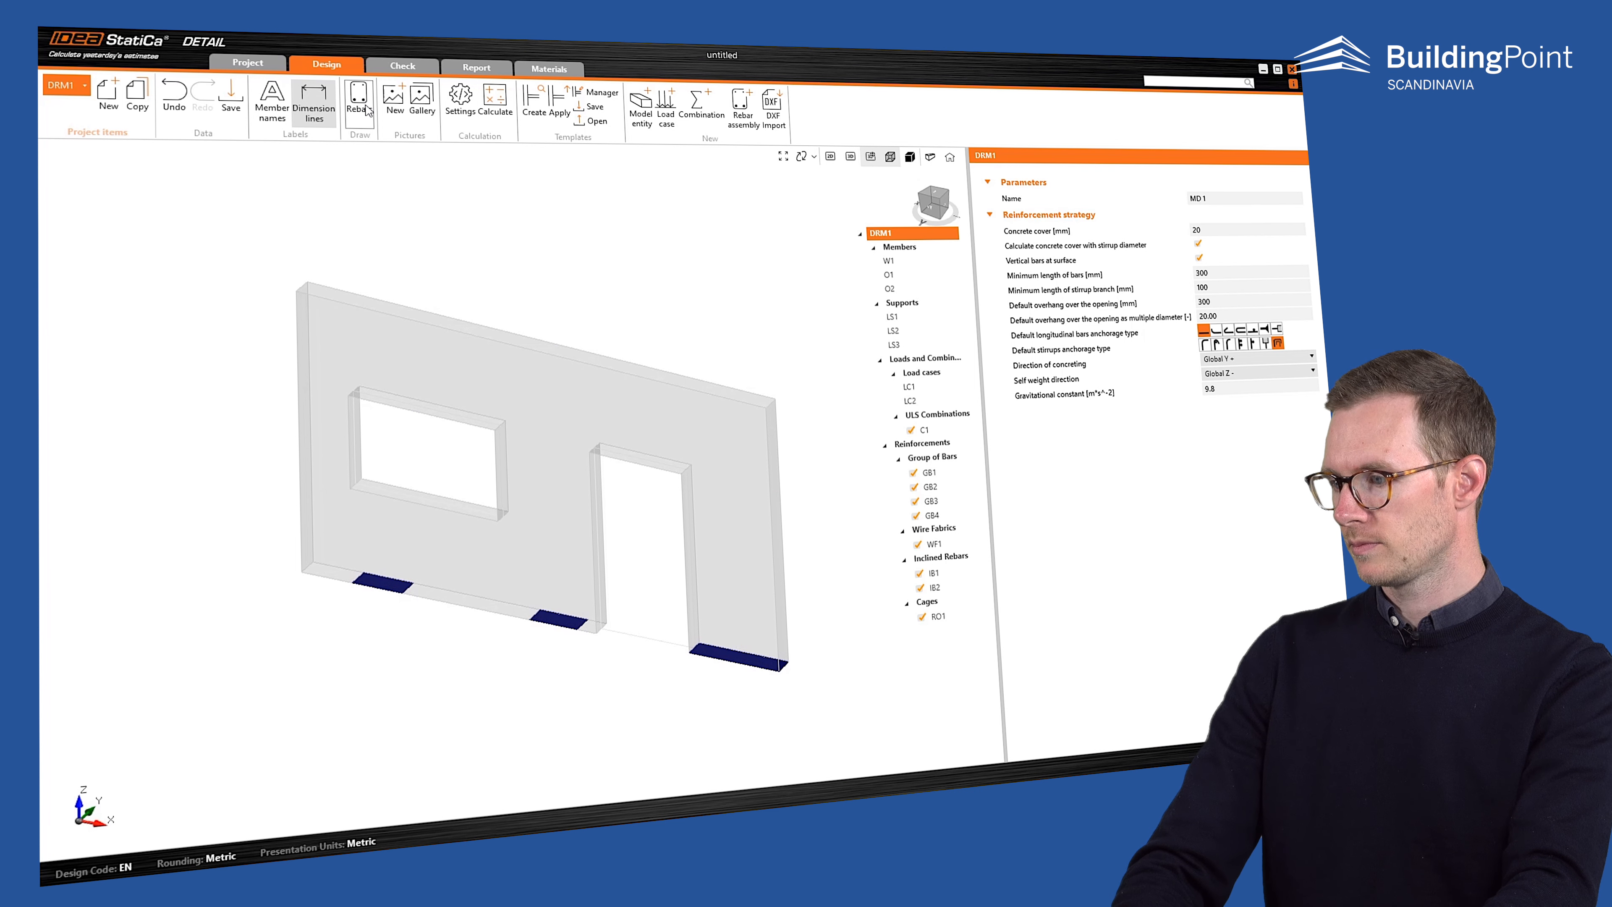
# - Keep wall W1 rectangular and set its offset 2 to 0.5 m and its thickness to 0.35 m
pyautogui.click(889, 262)
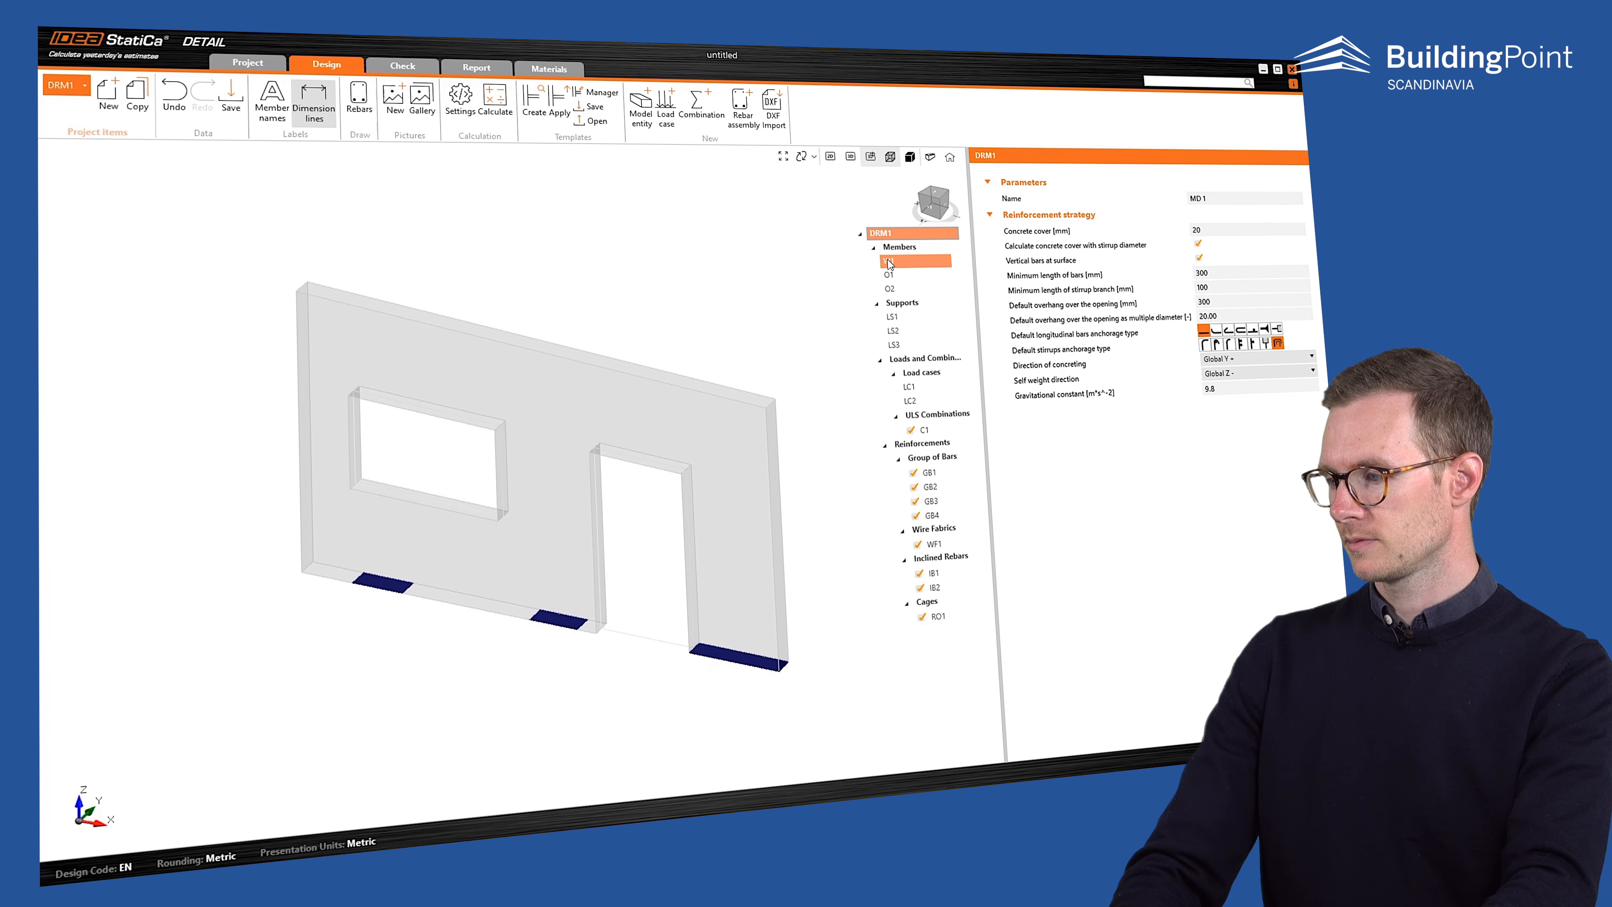
pyautogui.click(1071, 257)
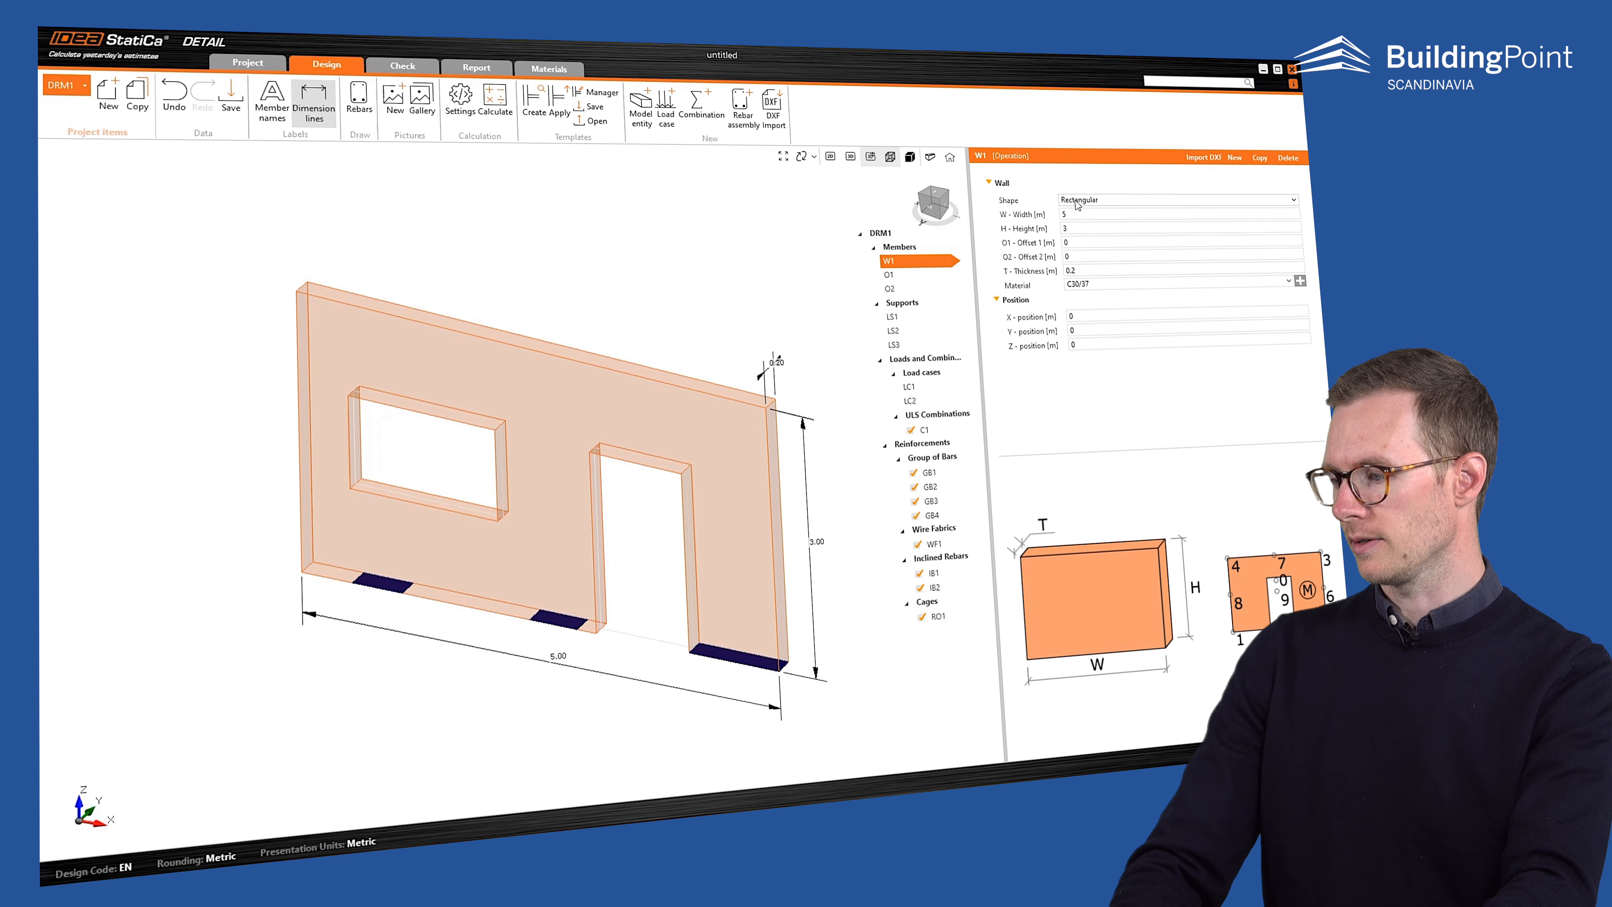
pyautogui.click(1079, 202)
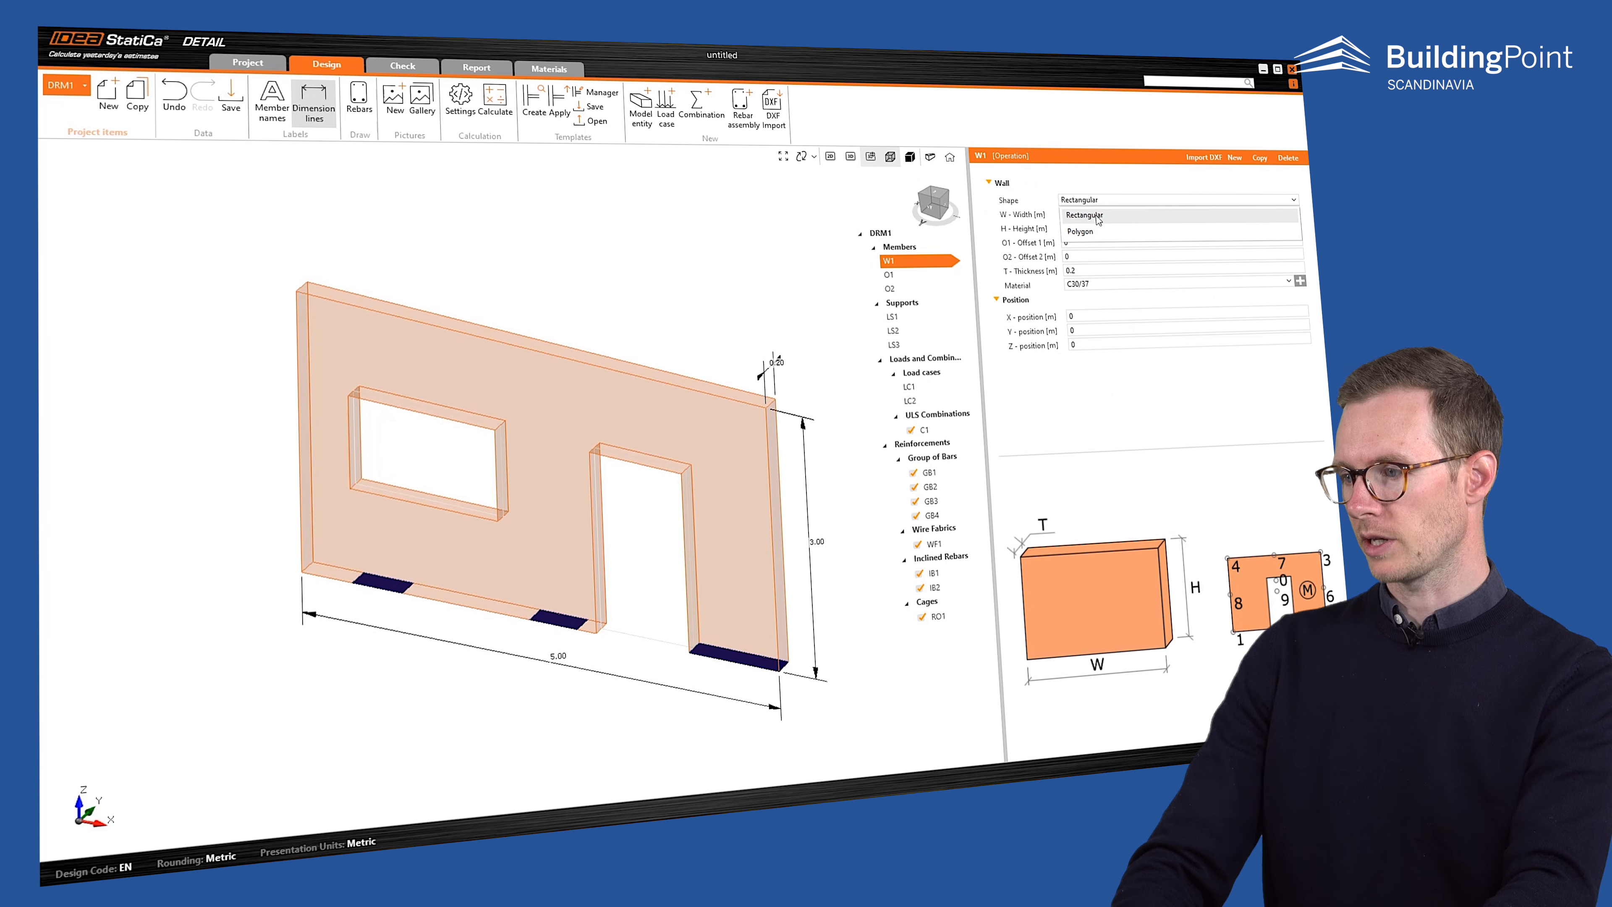
pyautogui.click(1098, 216)
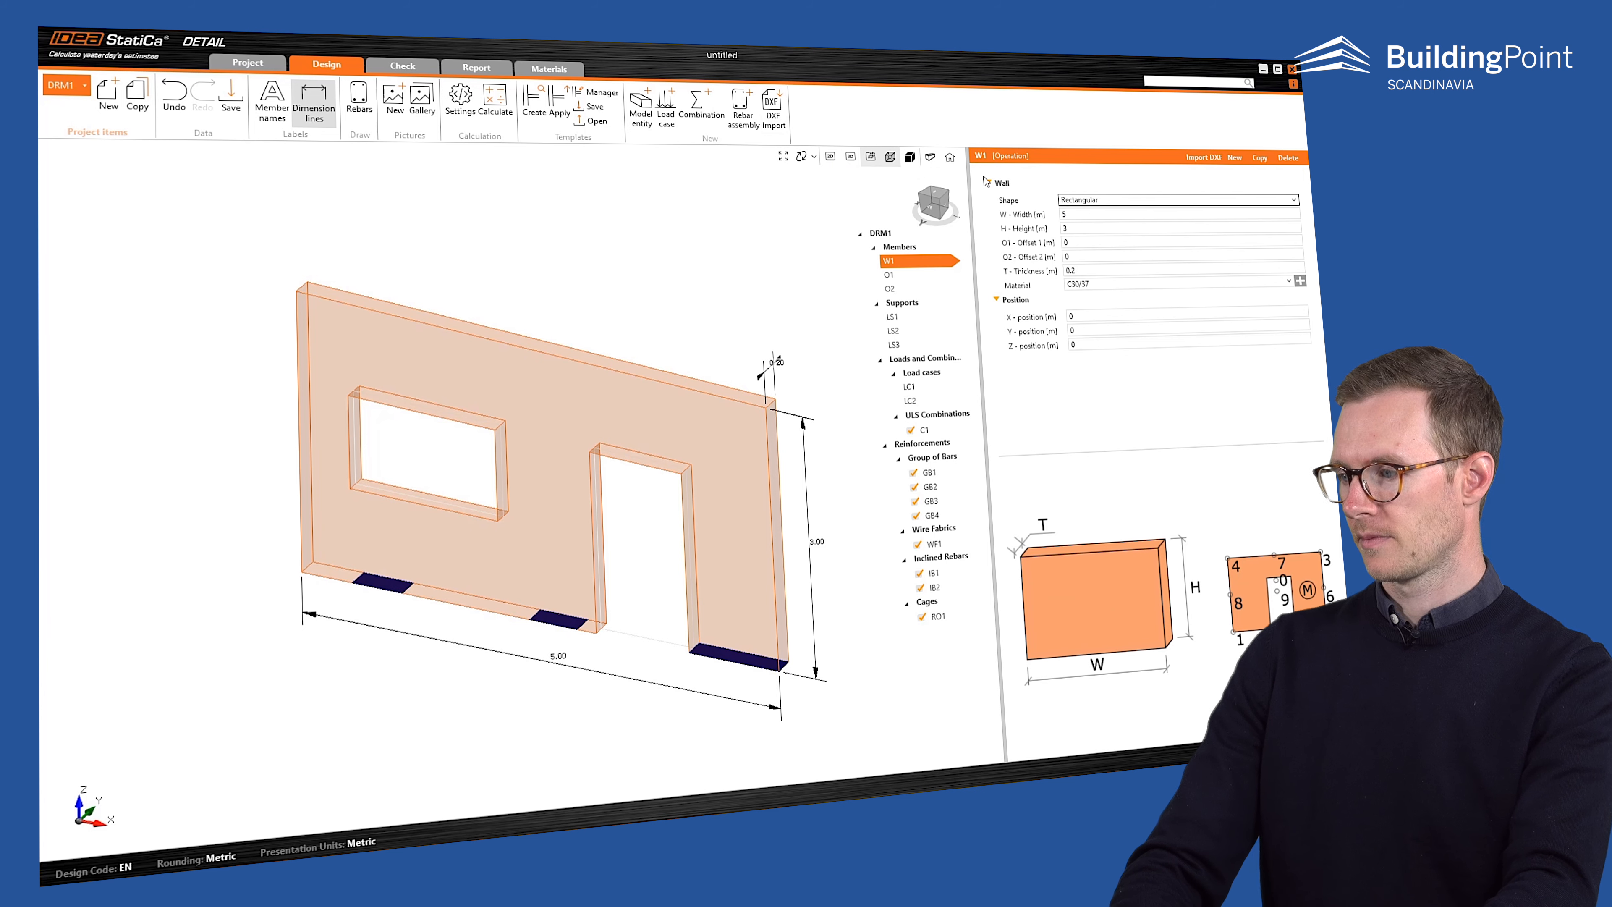
pyautogui.click(1071, 255)
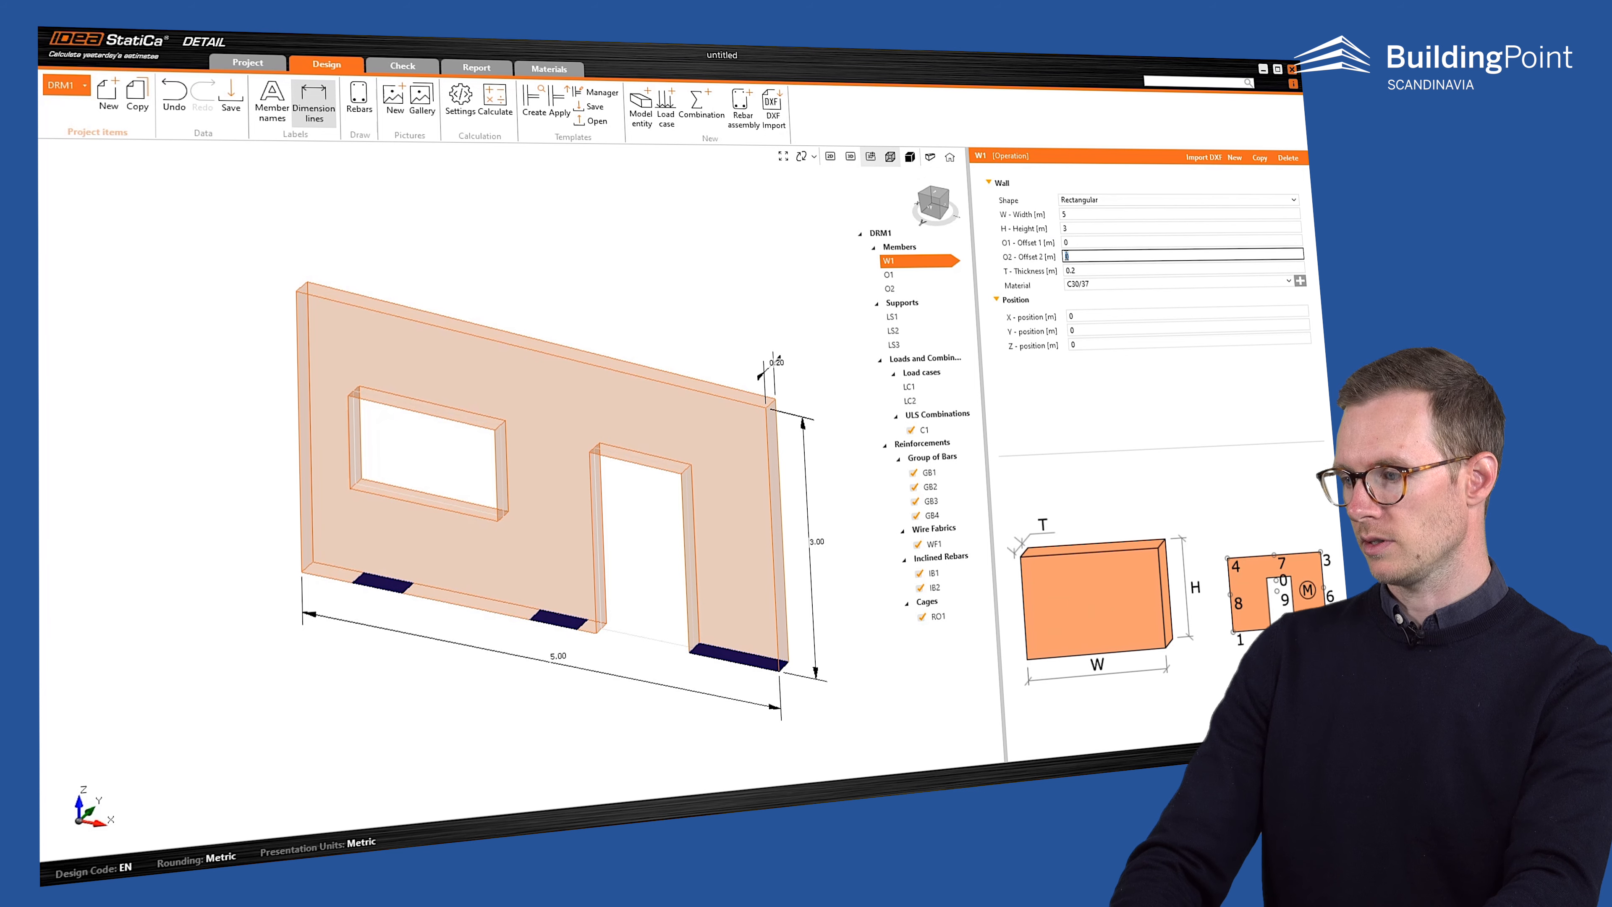
pyautogui.write('.5')
pyautogui.press('Tab')
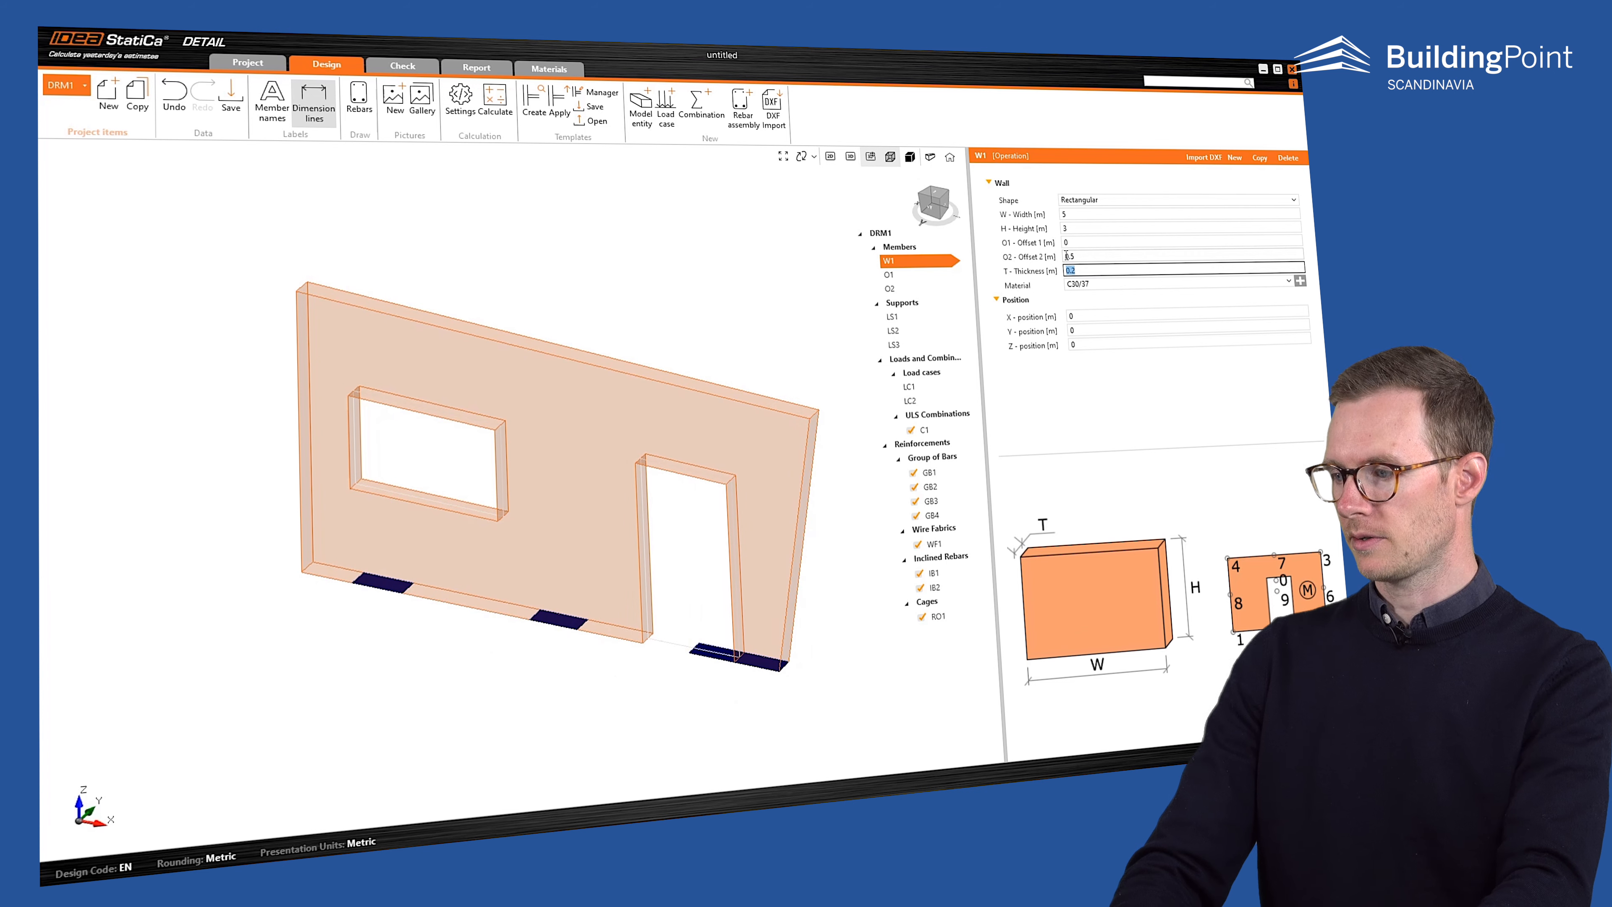
pyautogui.write('0.35')
pyautogui.press('Tab')
# - Copy wall W1 and place the copy above it with master W1, master point 4 and insert point 1
pyautogui.rightClick(941, 267)
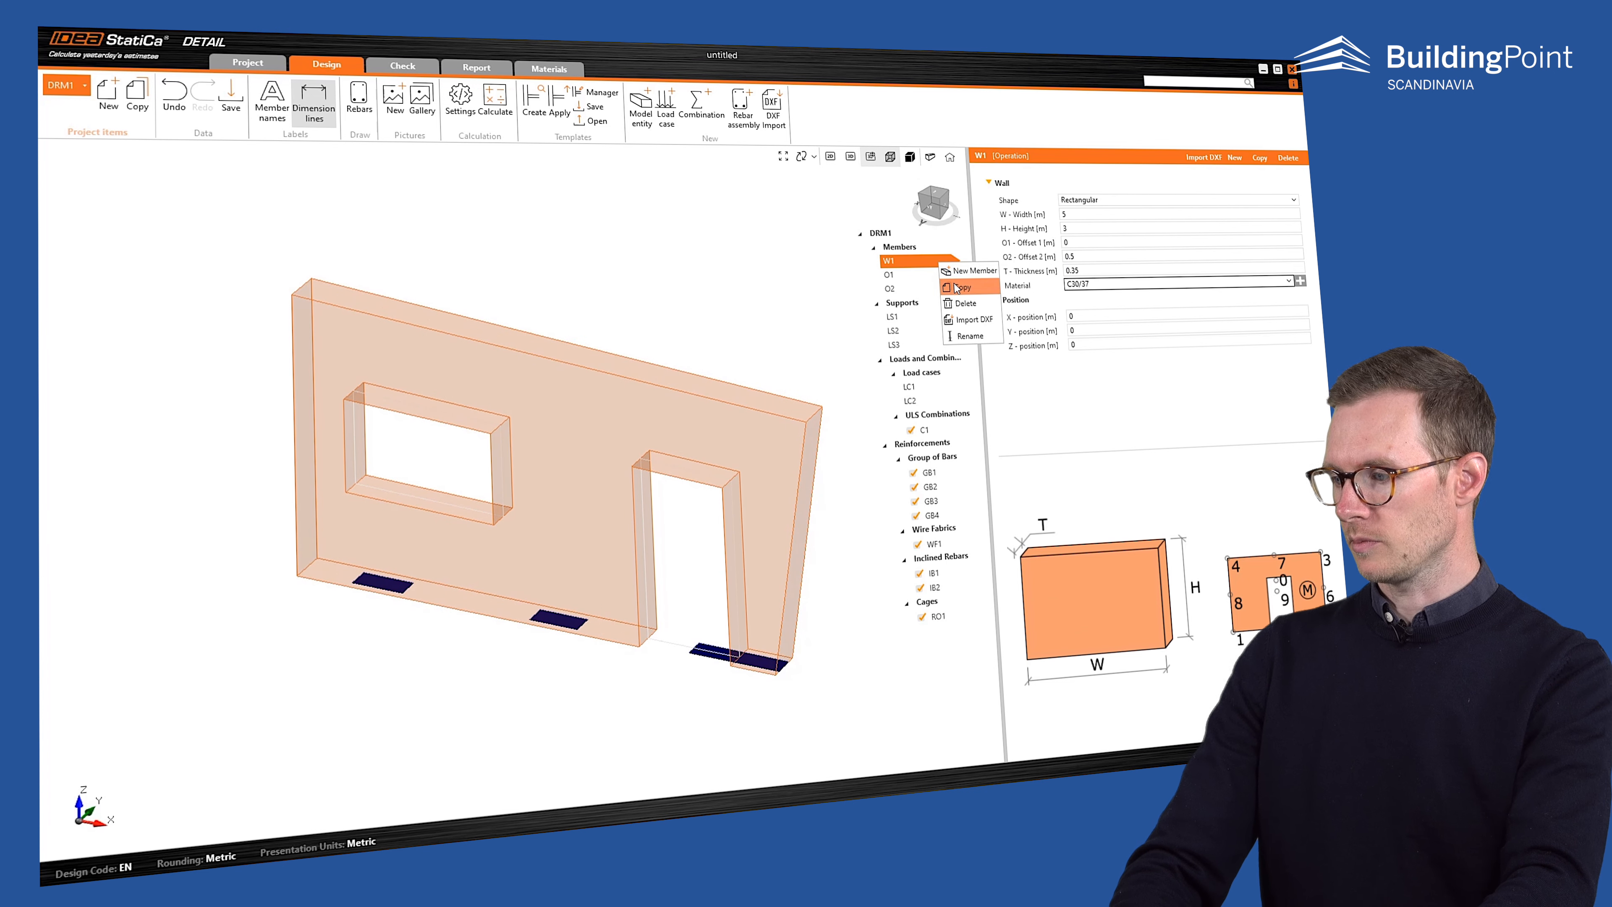
pyautogui.click(962, 290)
pyautogui.click(1076, 317)
pyautogui.click(1082, 344)
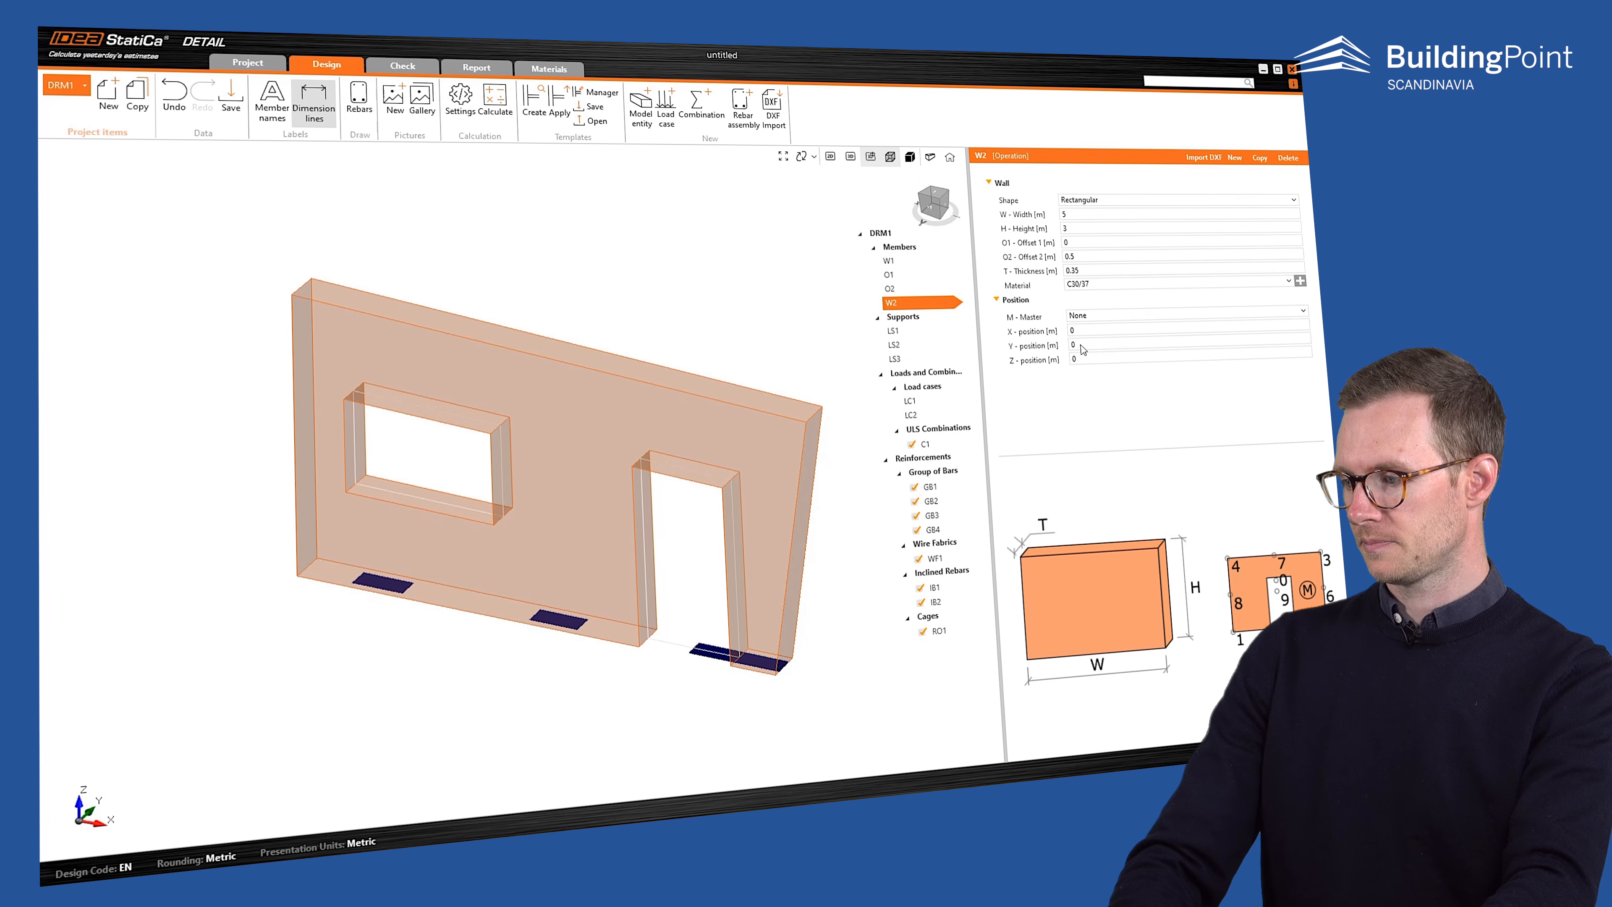
pyautogui.click(1083, 331)
pyautogui.click(1094, 412)
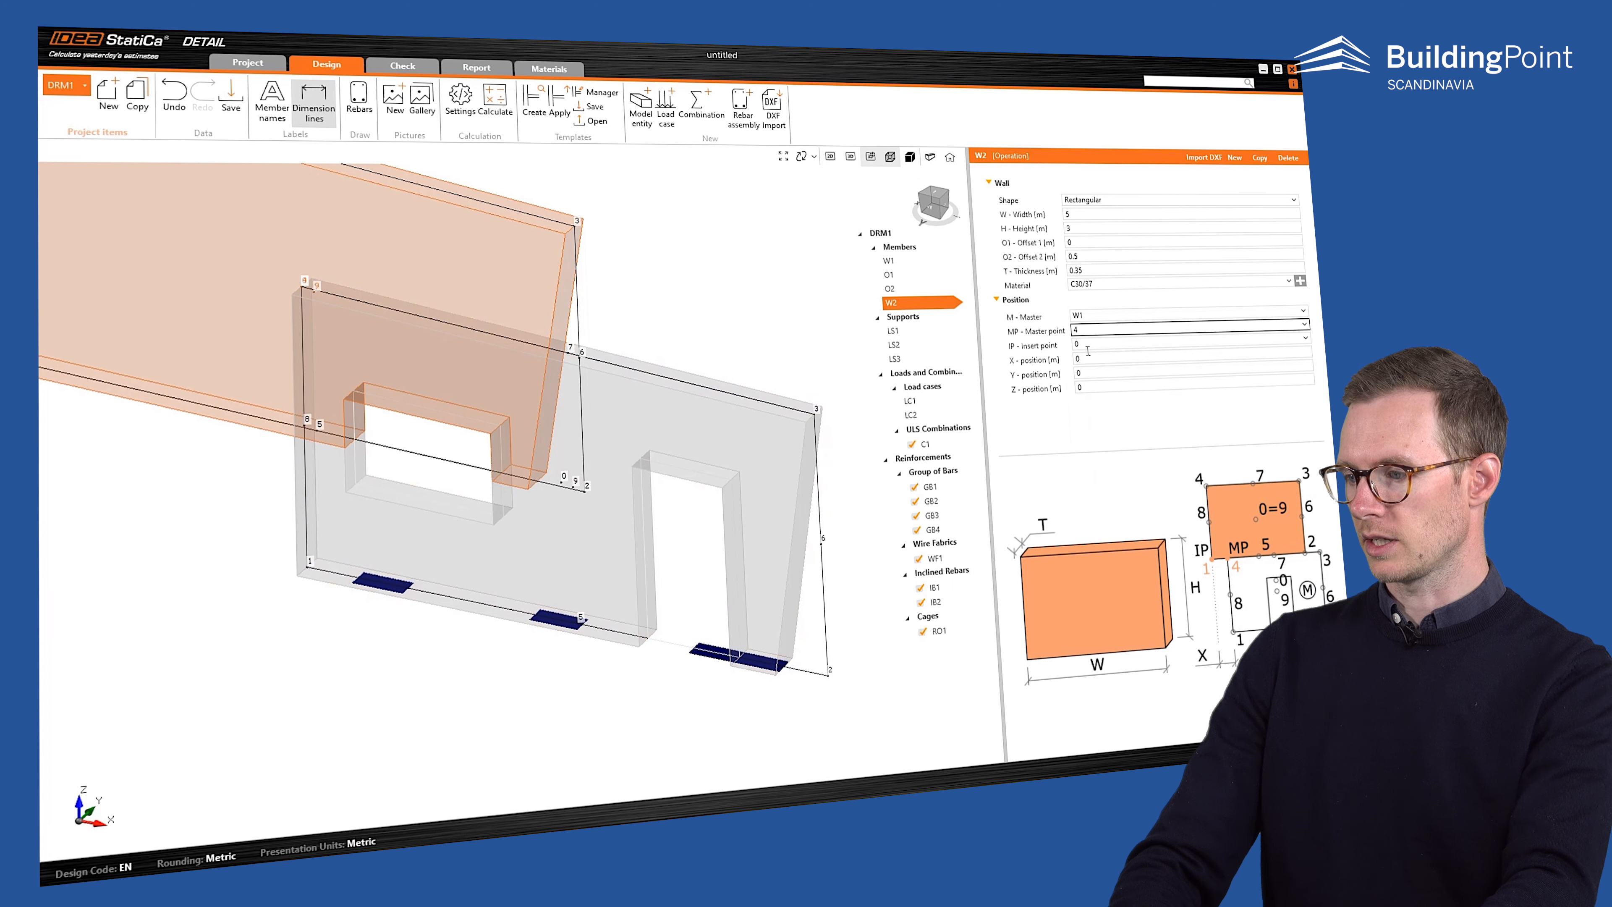
pyautogui.click(1087, 344)
pyautogui.click(1090, 376)
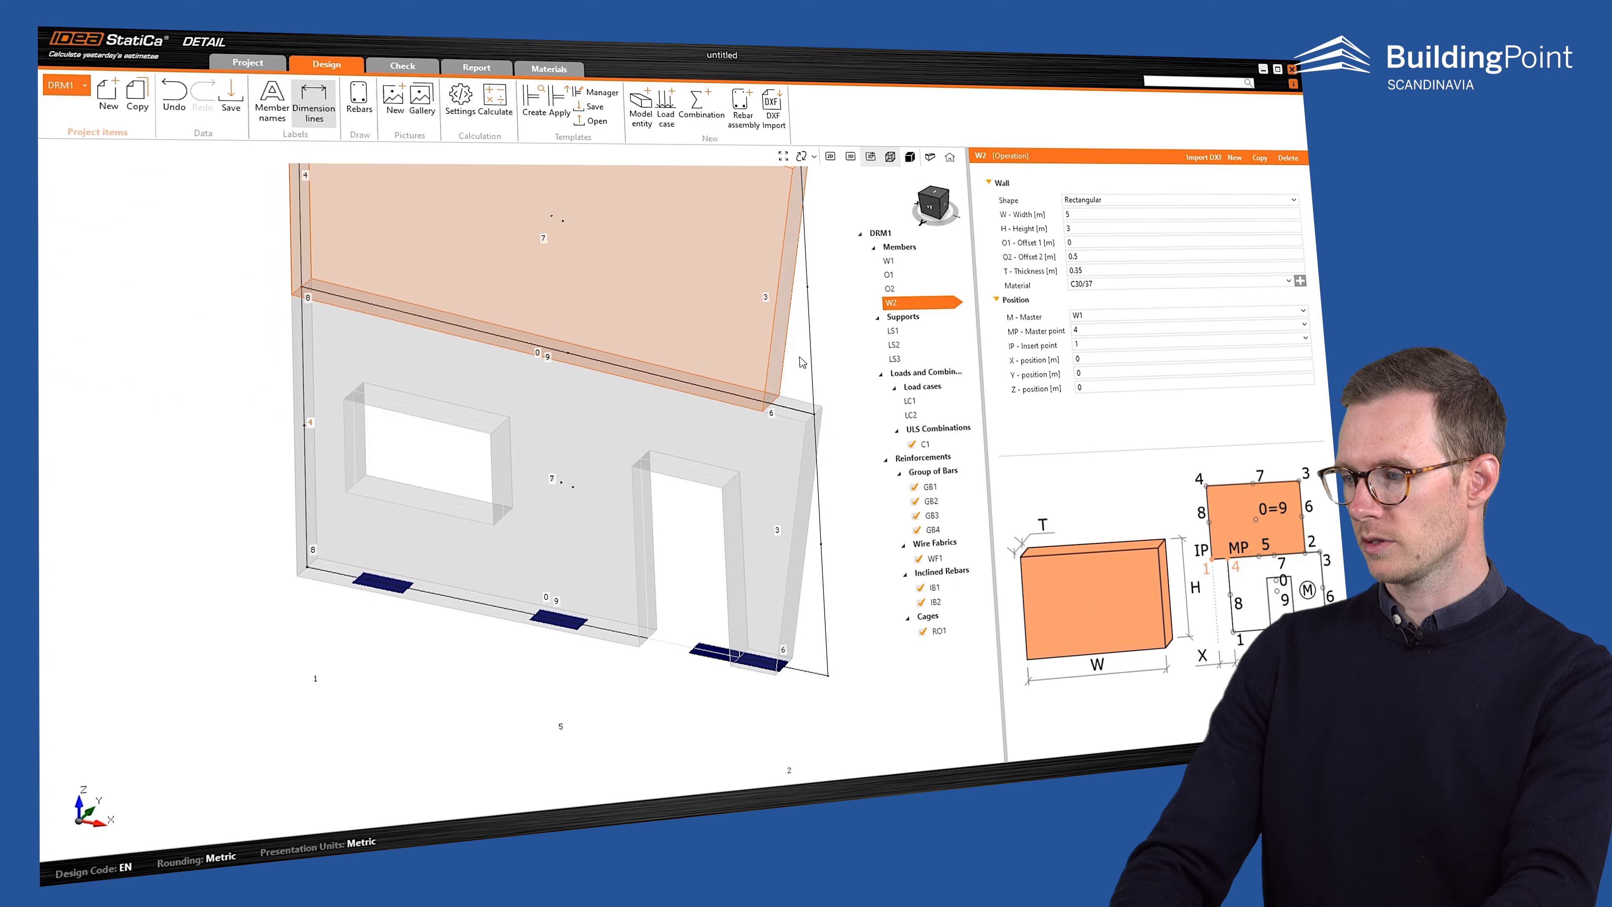
# - Set the upper wall's width to 5.5 m and its thickness to 0.2 m
pyautogui.click(1077, 214)
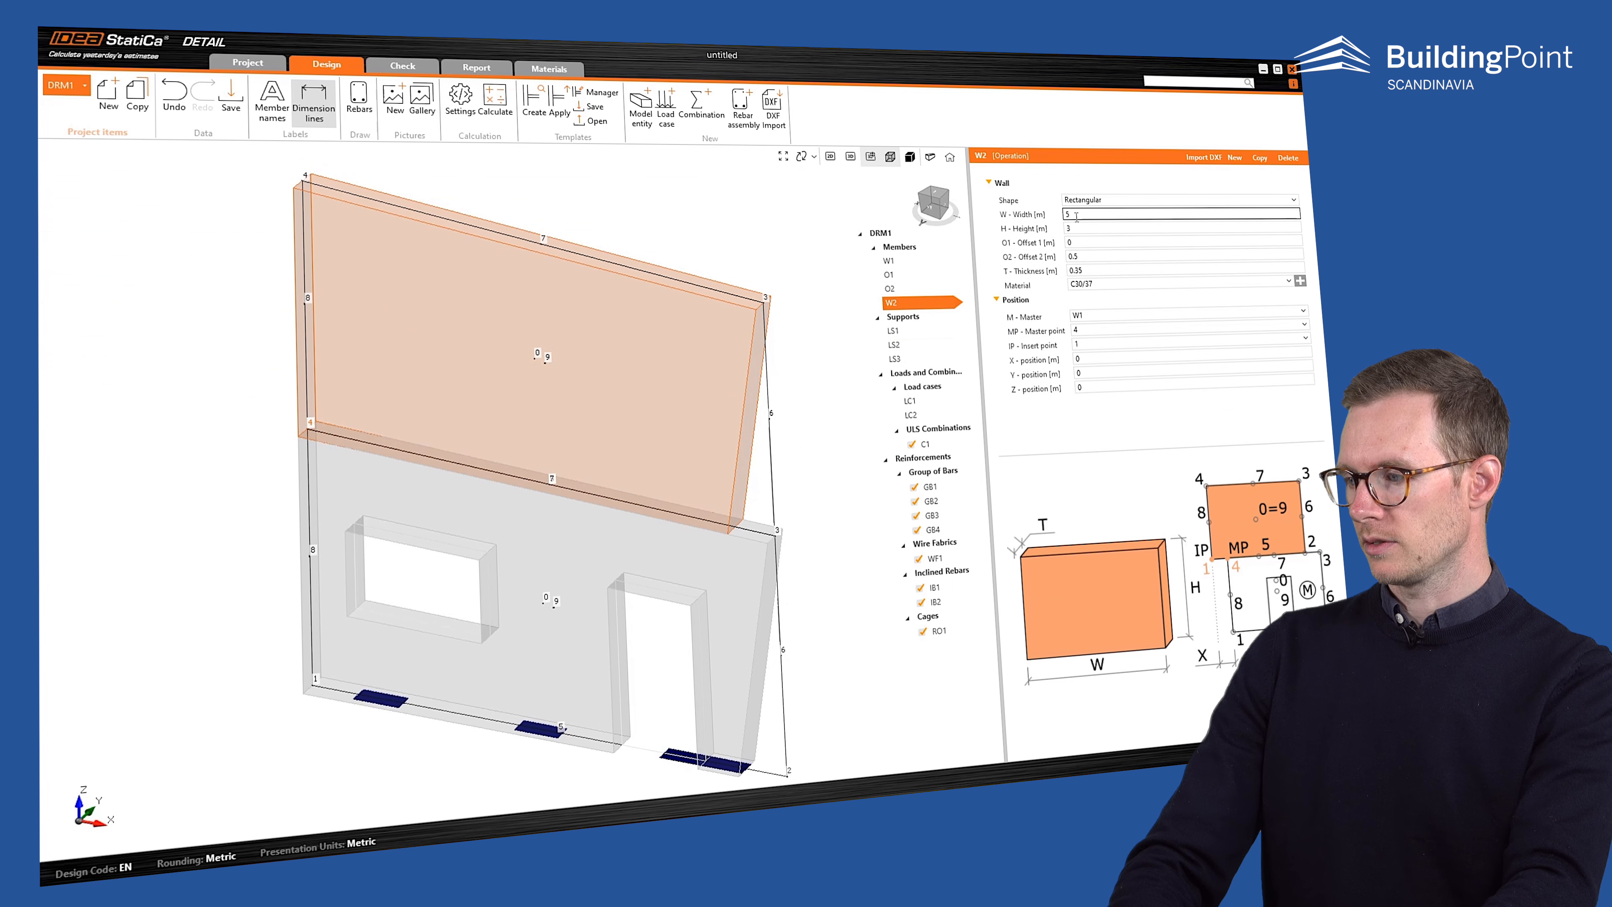
pyautogui.write('.5')
pyautogui.press('Tab')
pyautogui.click(1089, 270)
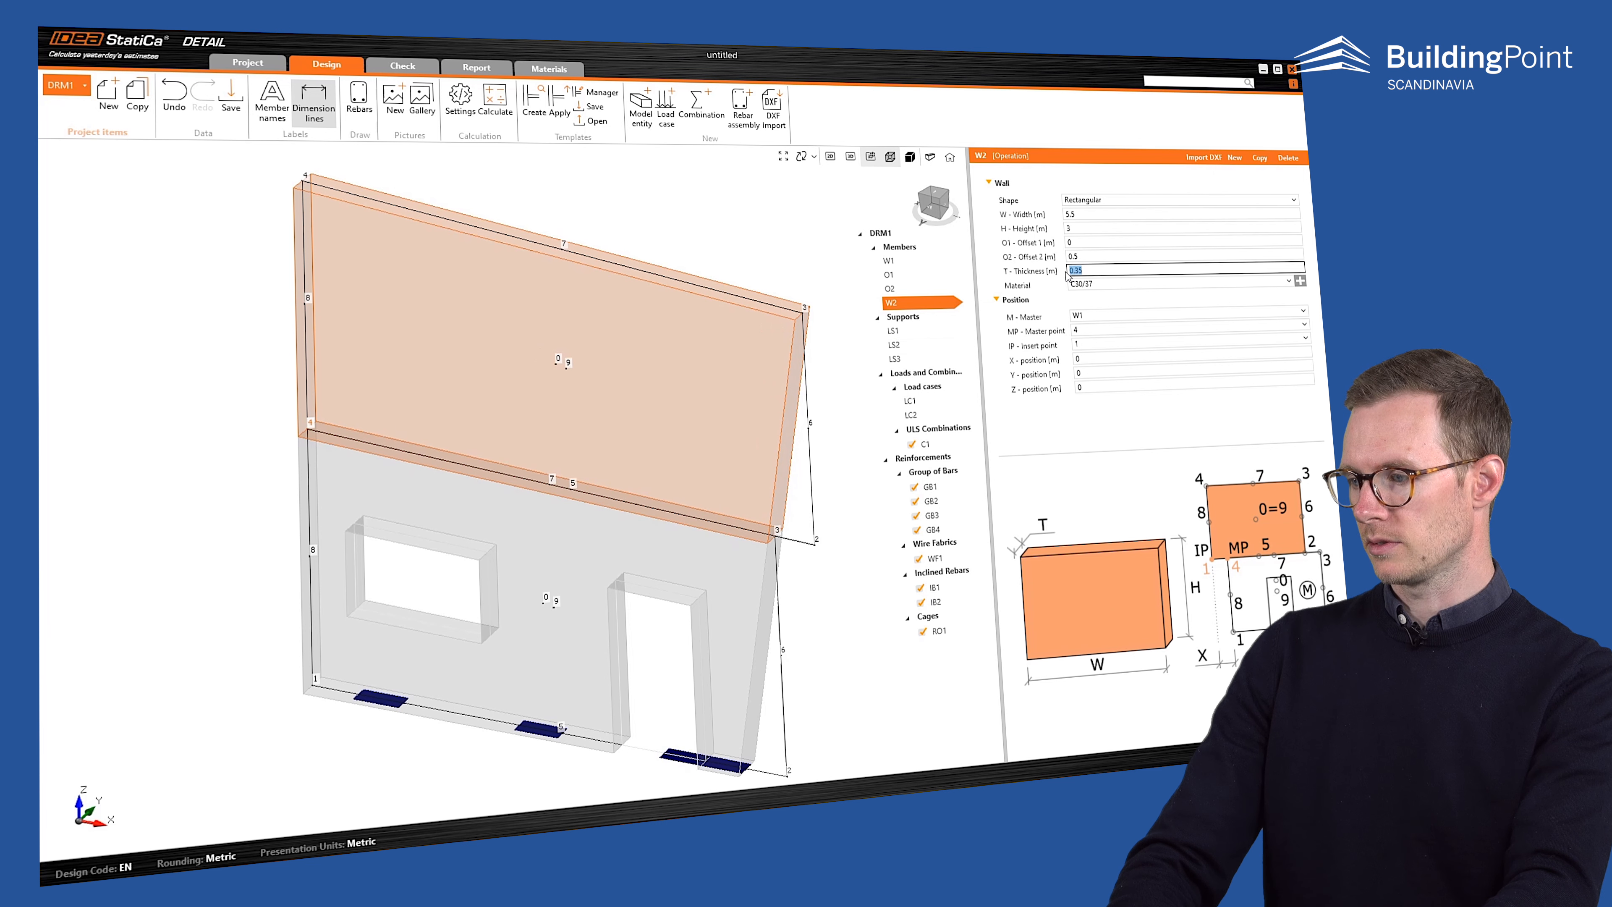
pyautogui.write('0.2')
pyautogui.press('Tab')
# - Set the X-position of door opening O2 to -1.5 m
pyautogui.click(908, 290)
pyautogui.click(1090, 303)
pyautogui.write('.5')
pyautogui.press('Tab')
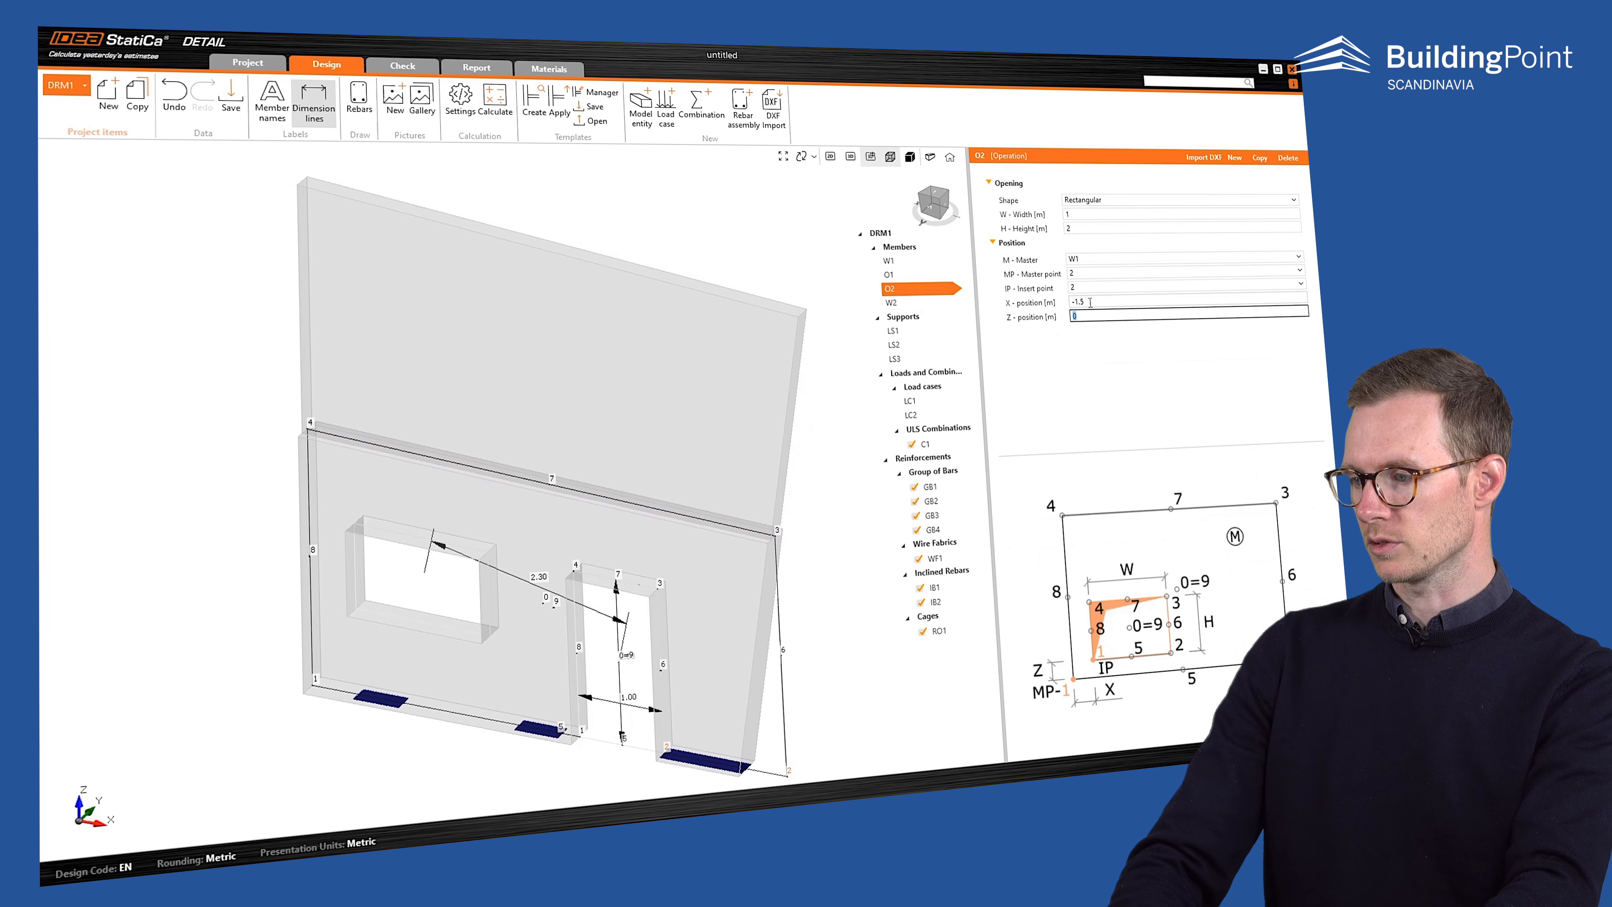
# - Add a circular opening to wall W2 with master point 0, insert point 0 and X-position 0
pyautogui.click(642, 100)
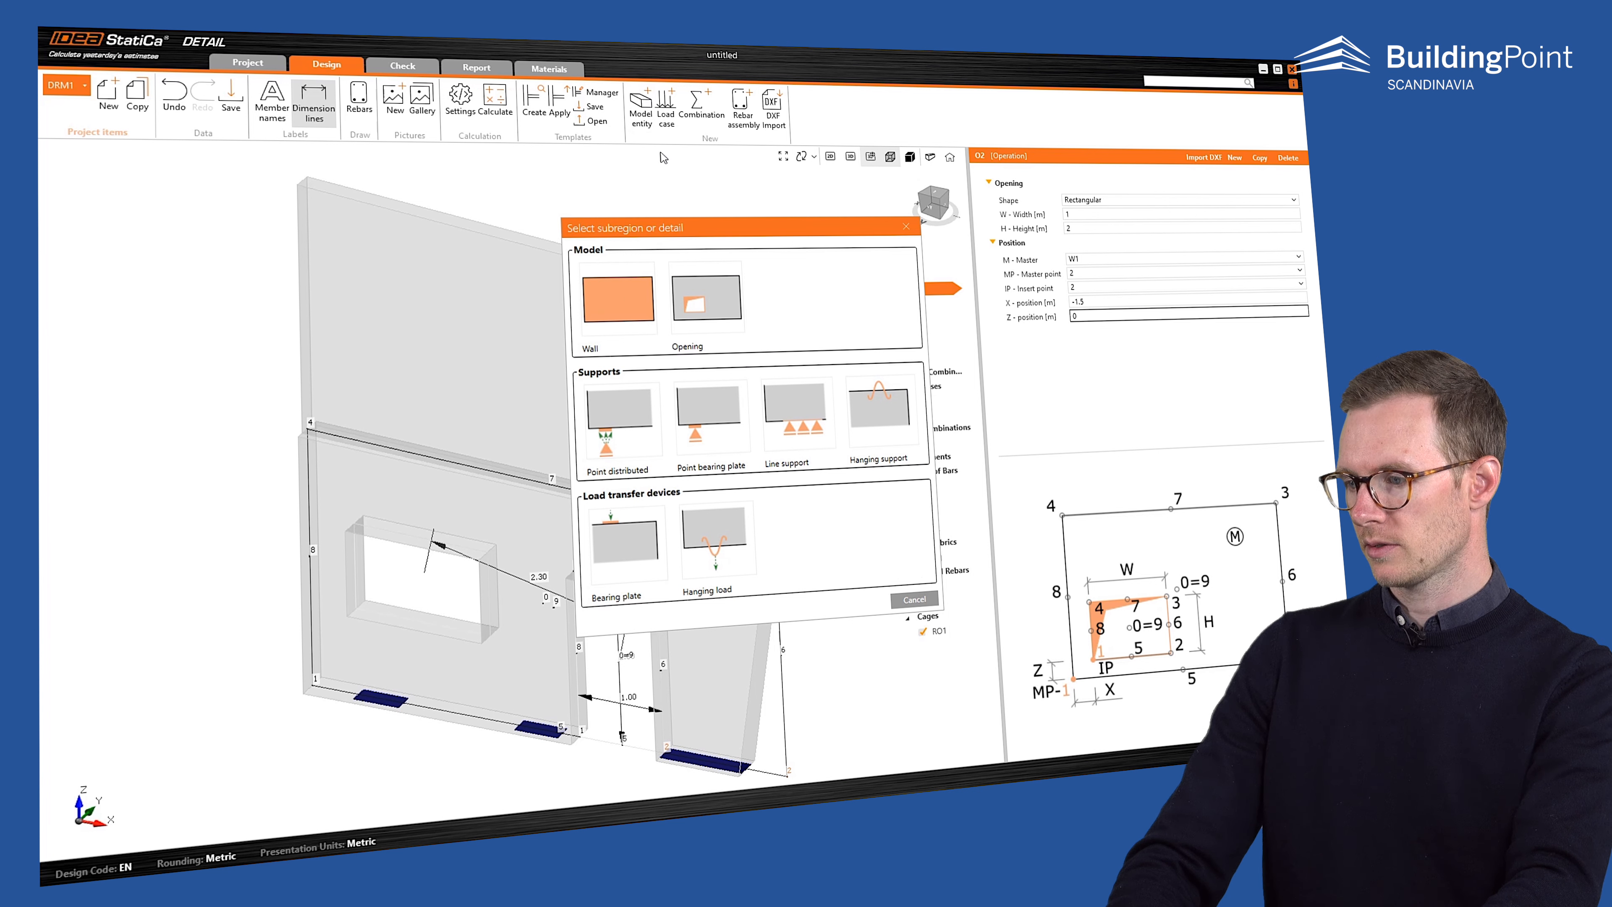
pyautogui.click(716, 304)
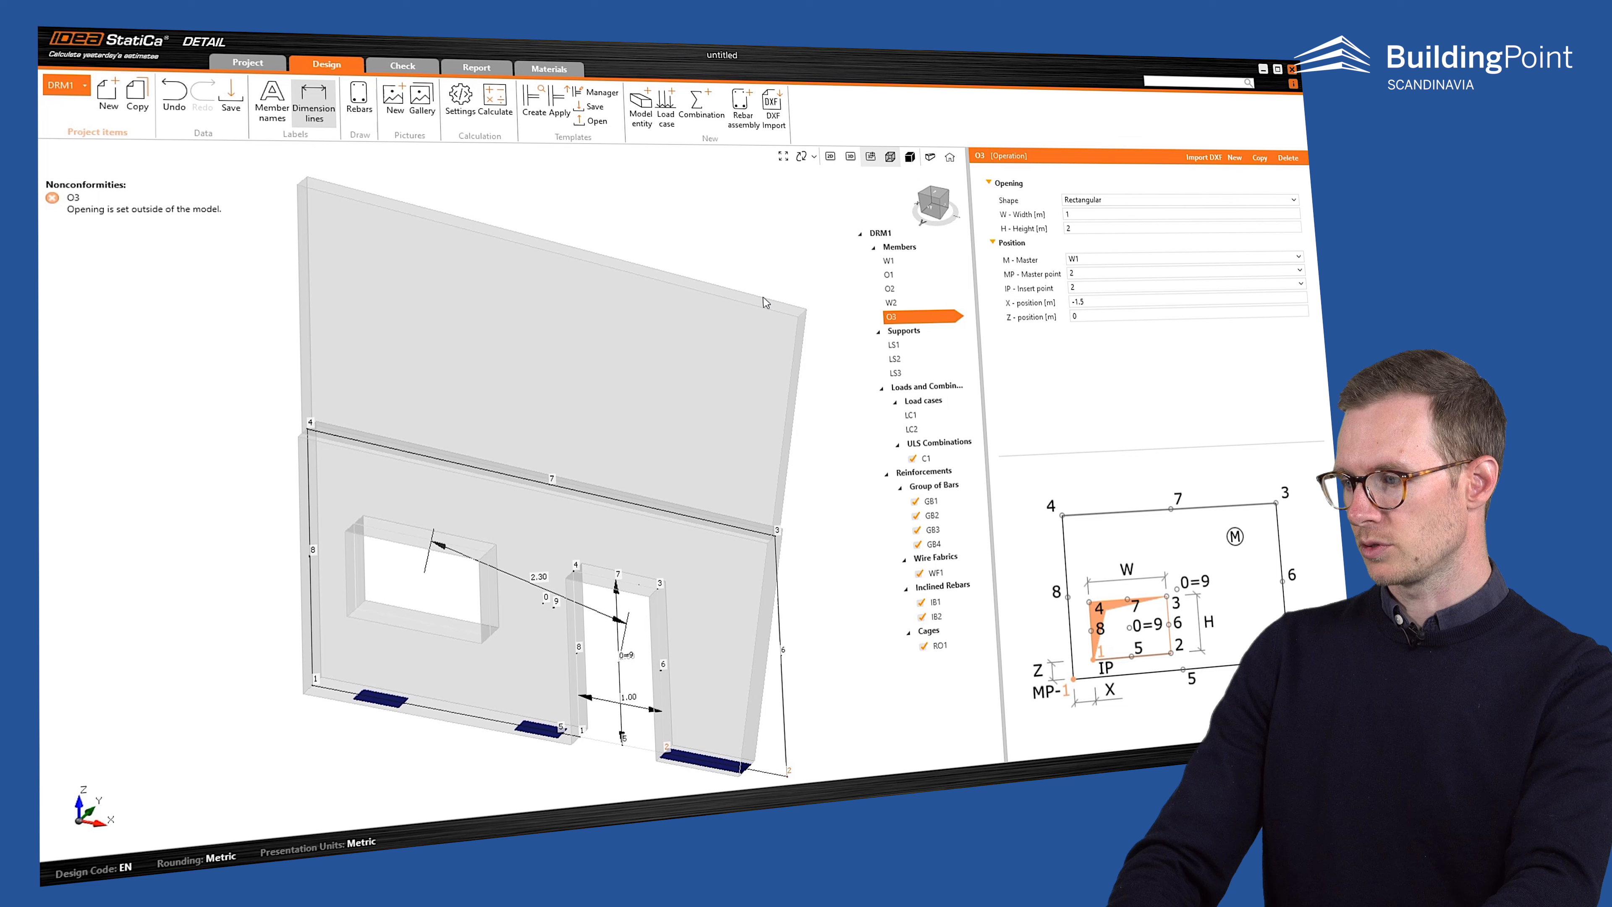
pyautogui.click(1097, 201)
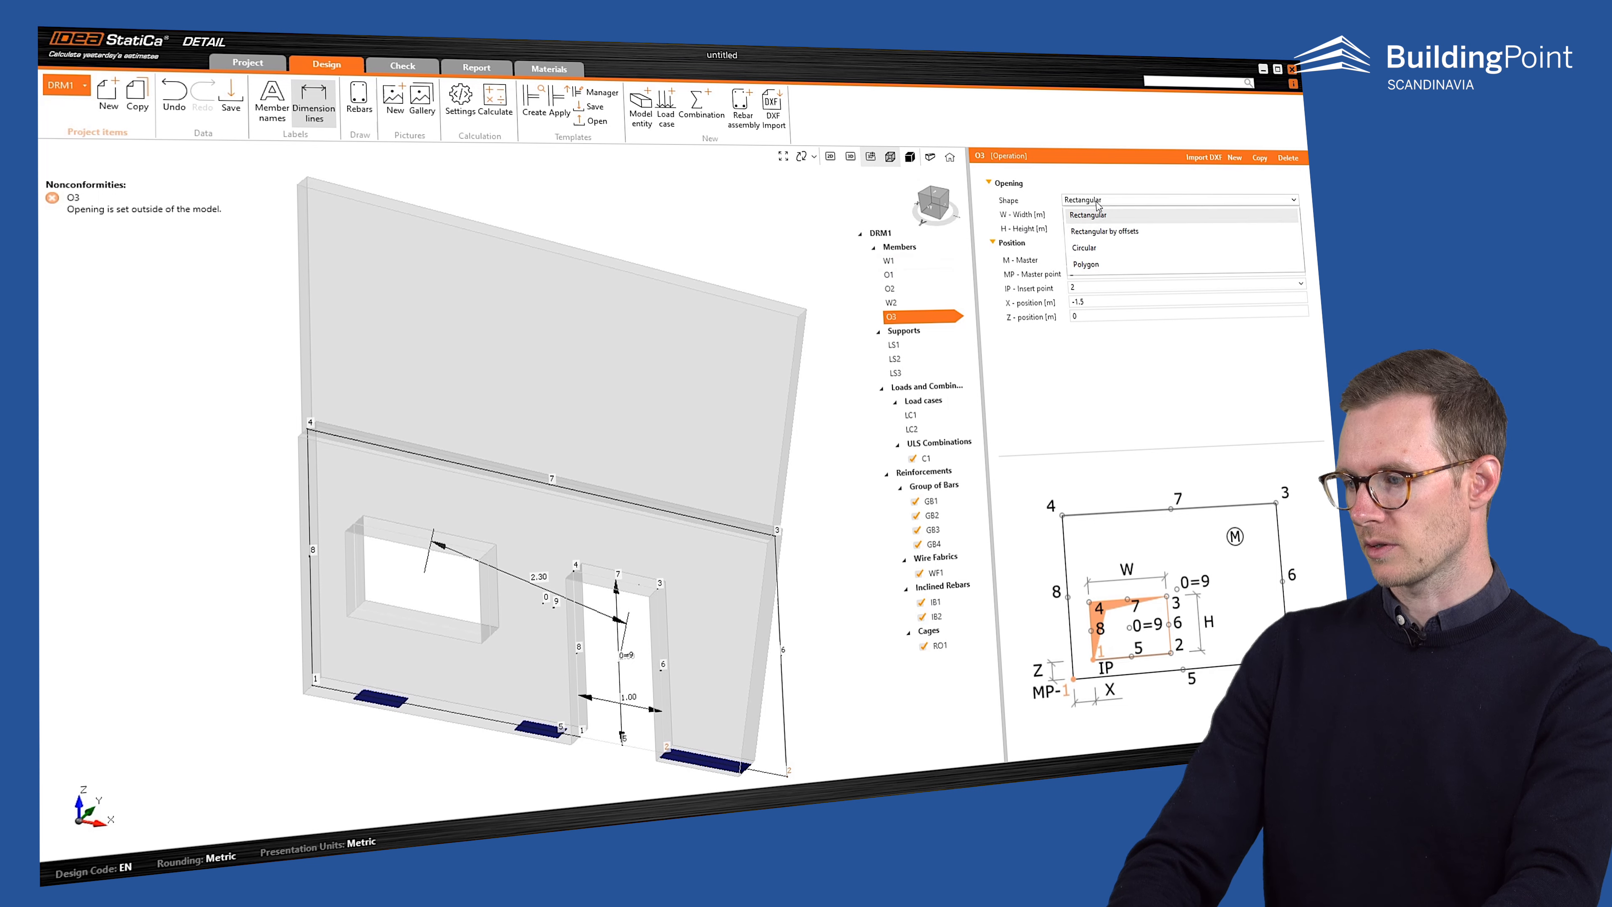
pyautogui.click(1099, 231)
pyautogui.click(1099, 244)
pyautogui.click(1099, 294)
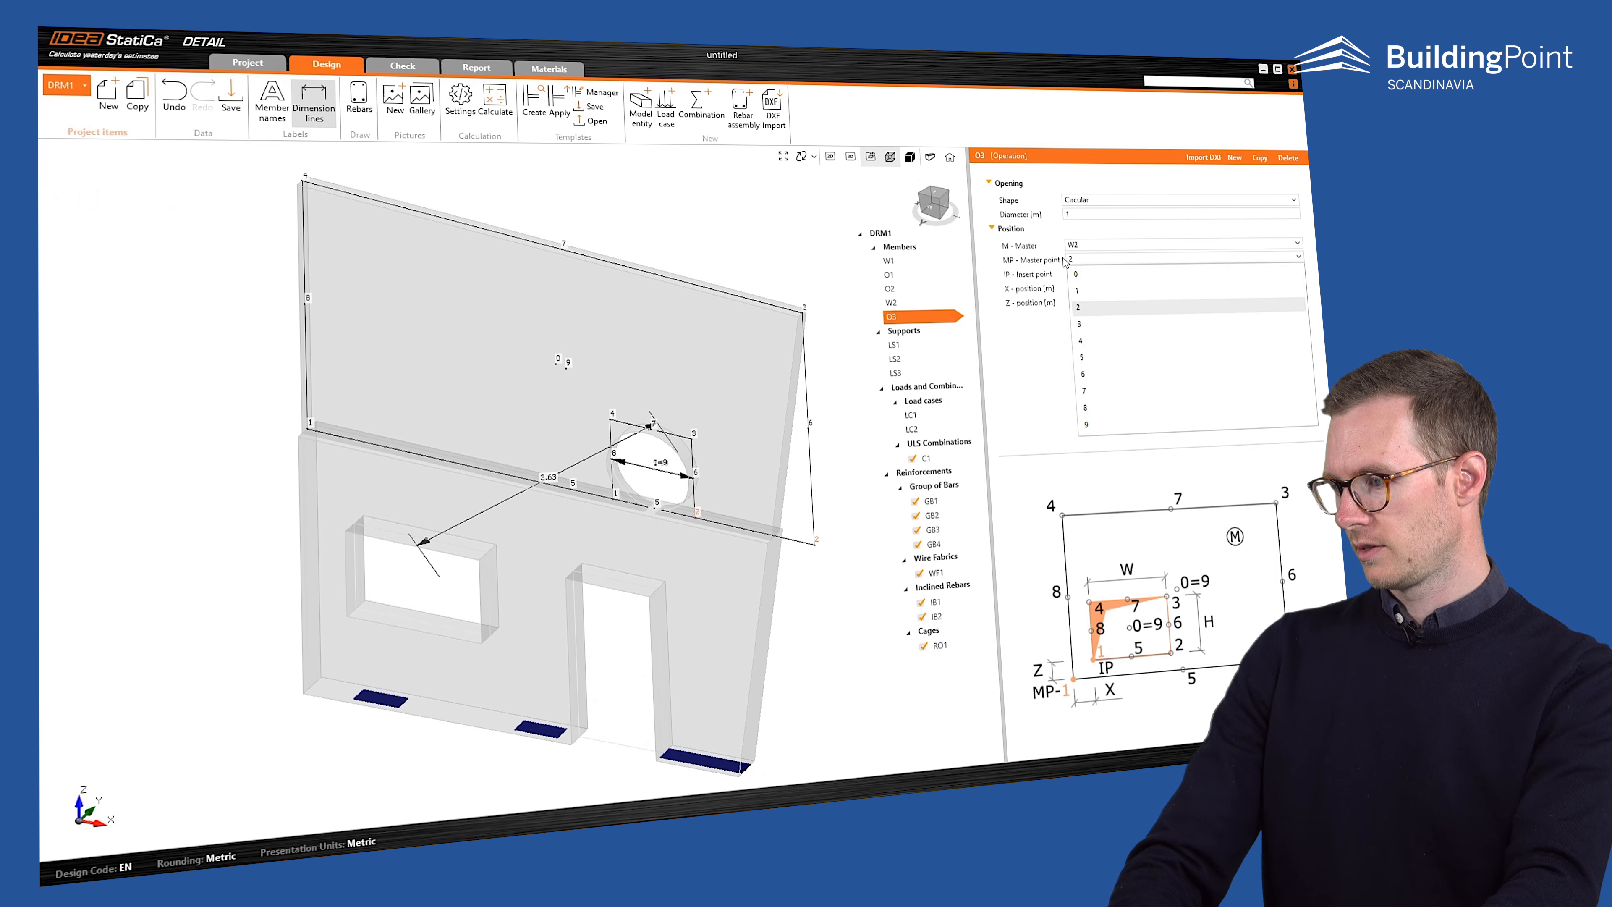
pyautogui.press('Tab')
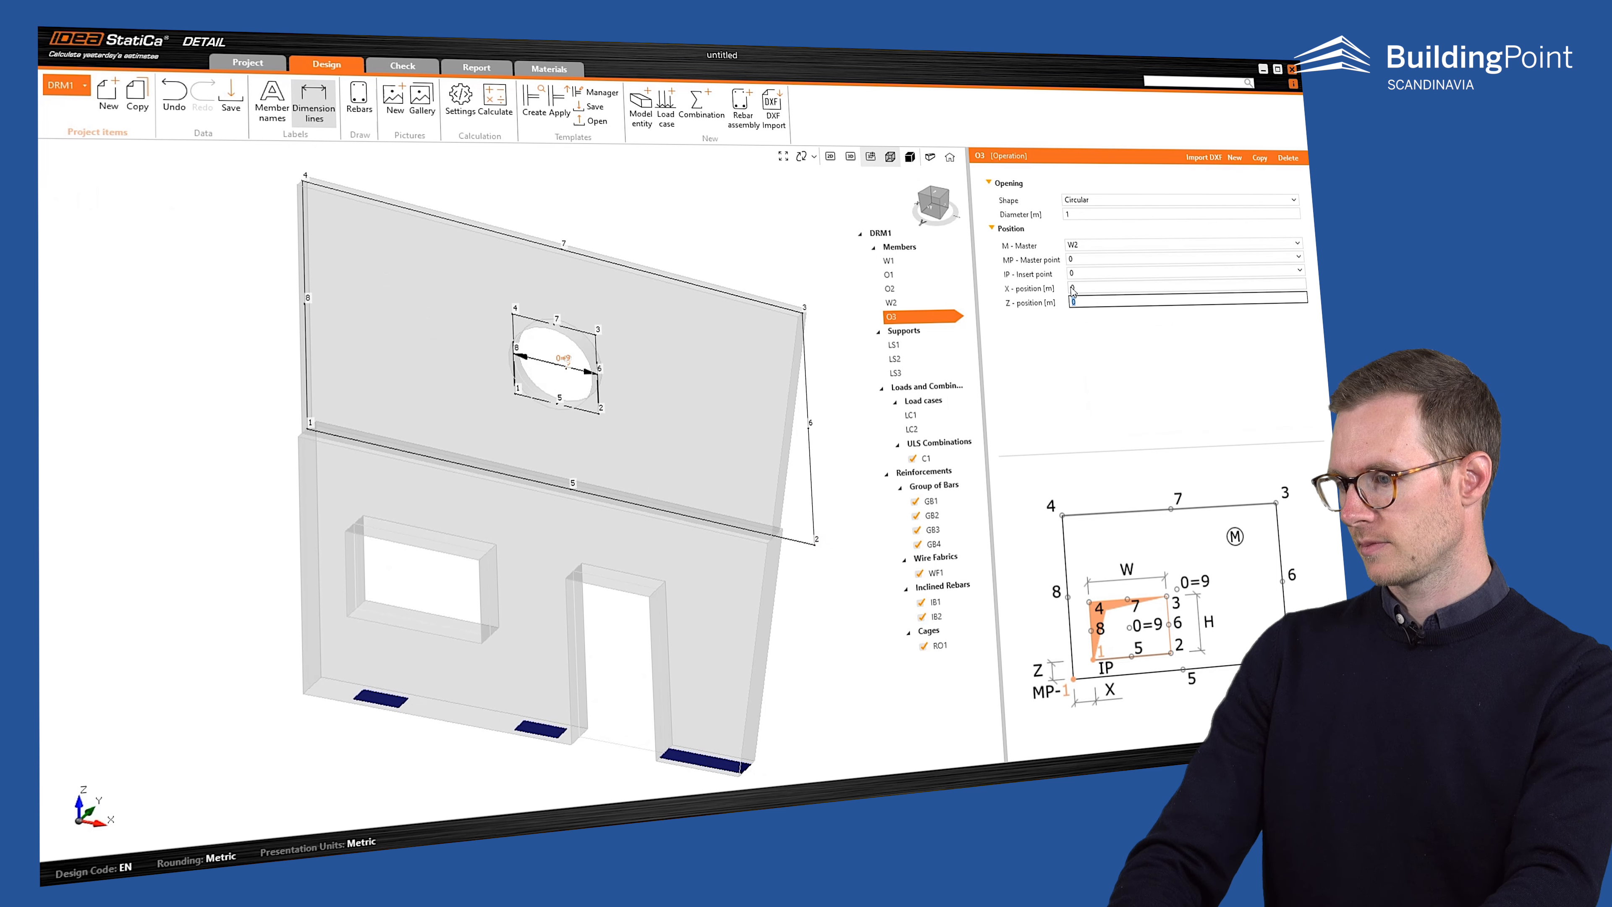
# - Set the circular opening's diameter to 2 m
pyautogui.doubleClick(1078, 215)
pyautogui.write('2')
pyautogui.press('Tab')
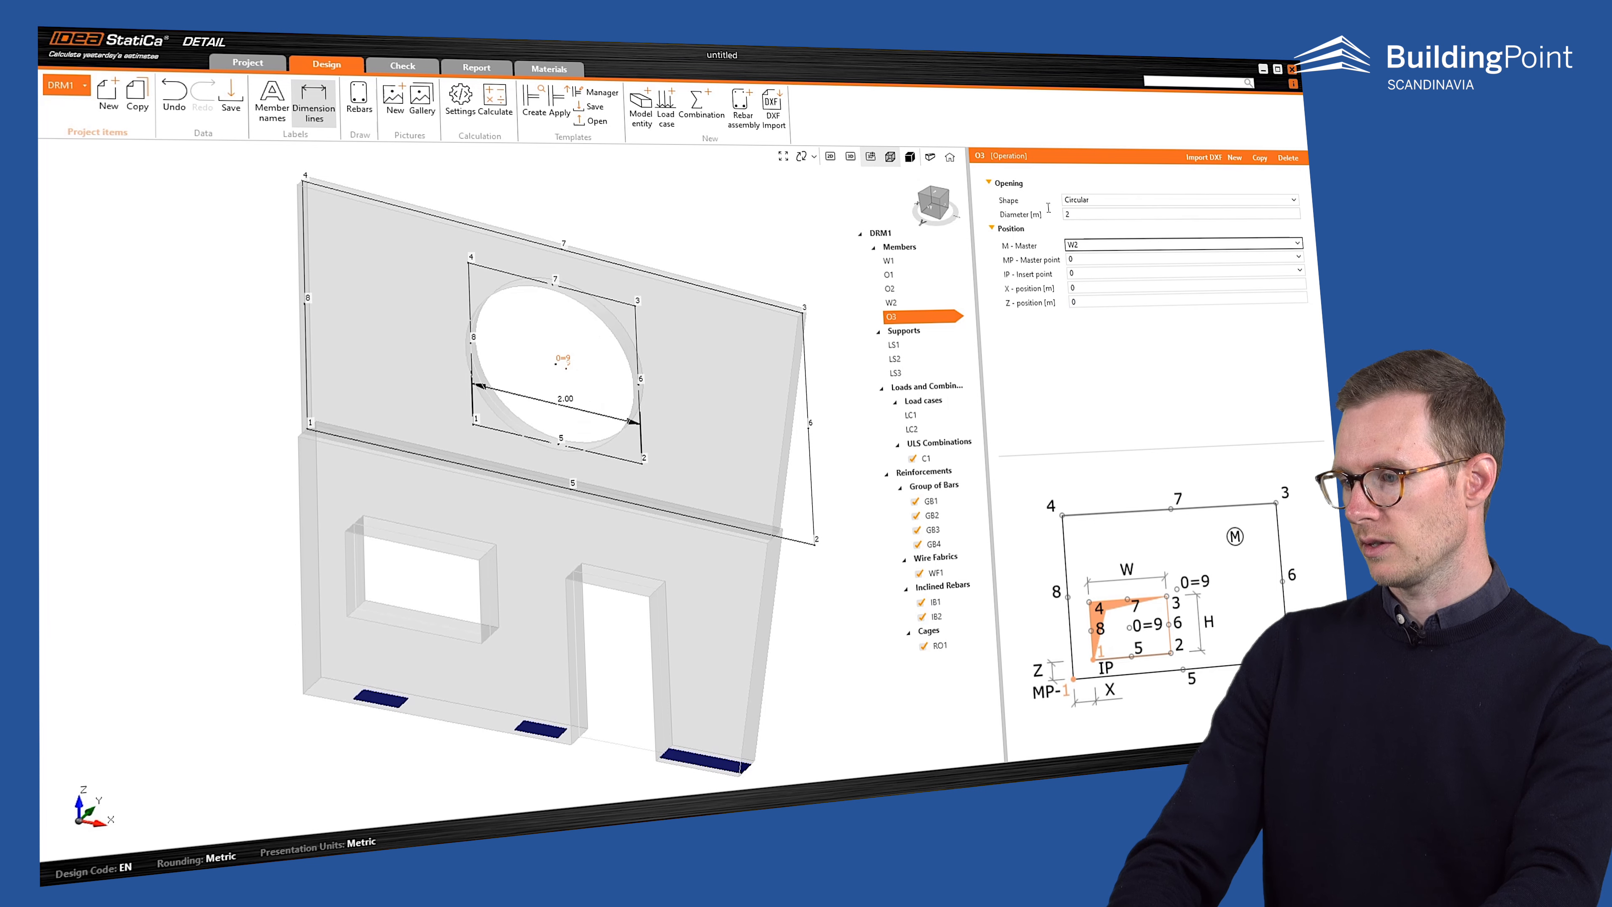
# - Add a point bearing plate support restrained only in Y and Z, with a plate 0.4 m wide and 0.2 m deep
pyautogui.click(642, 102)
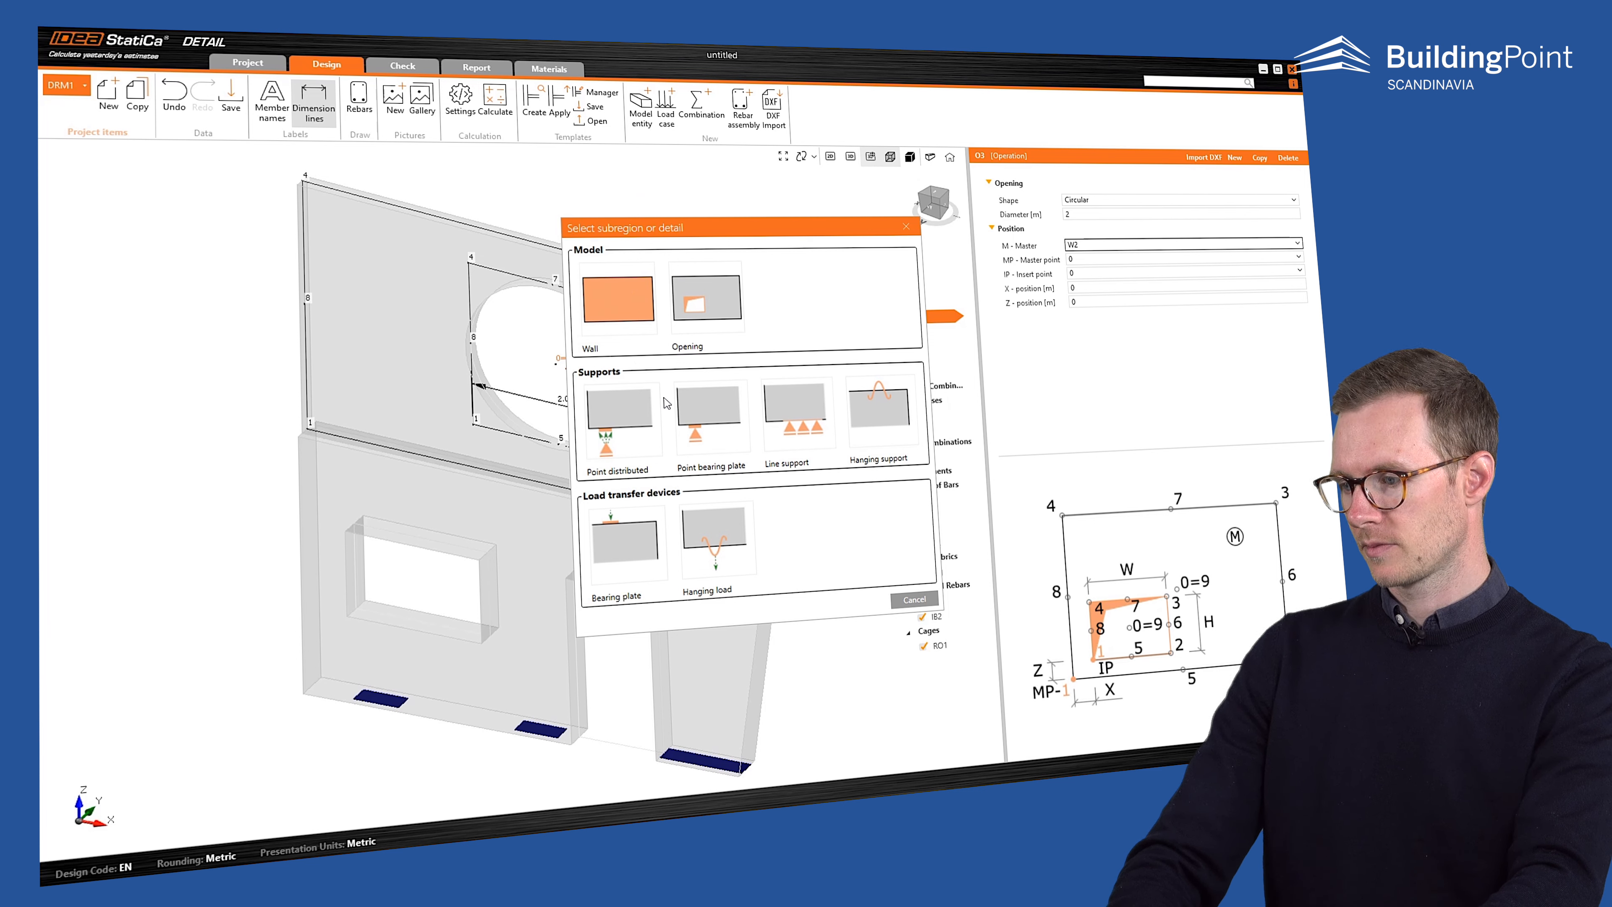
pyautogui.click(707, 406)
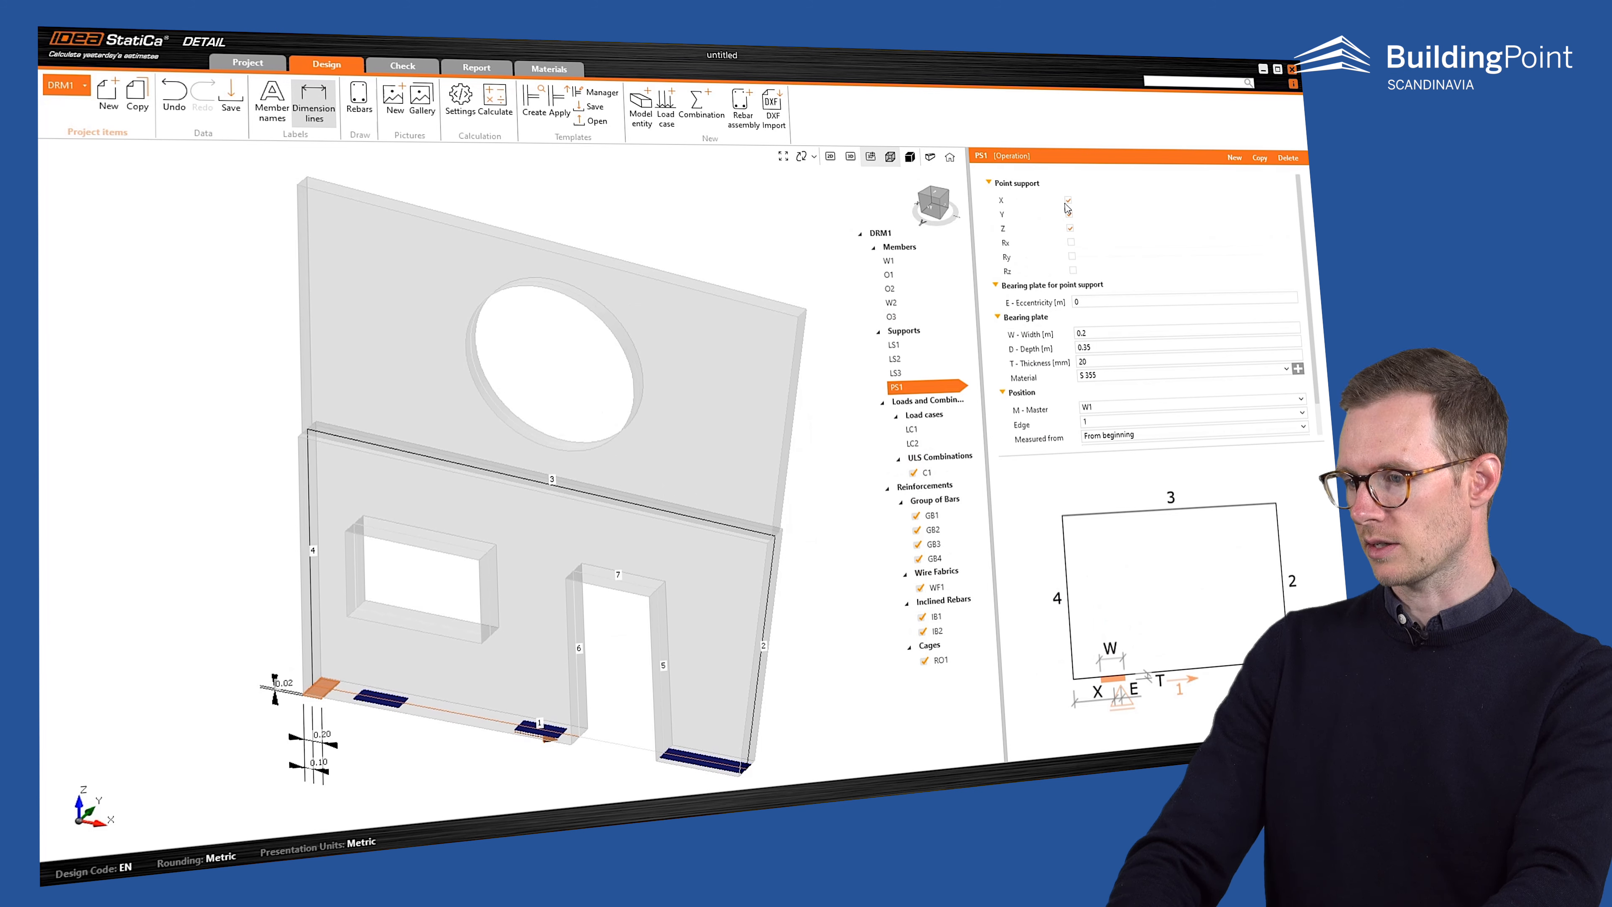
pyautogui.click(1086, 332)
pyautogui.write('0.4')
pyautogui.press('Tab')
pyautogui.write('0.2')
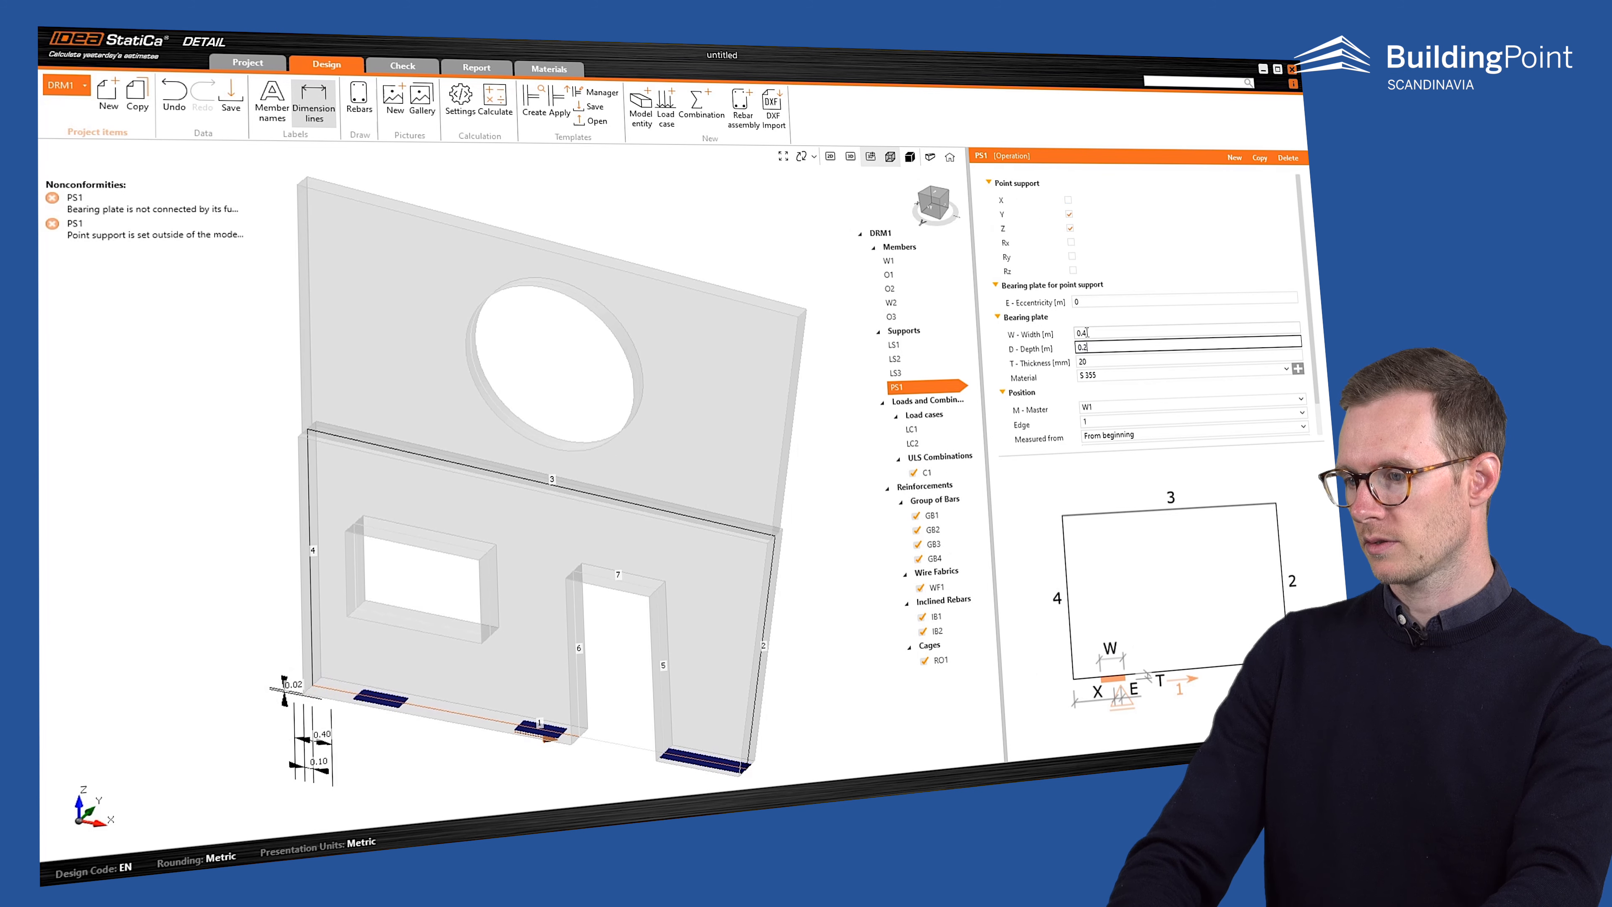
# - Place the bearing plate support on edge 4 of wall W2 at X-position 0.3 m from the beginning
pyautogui.click(1103, 408)
pyautogui.click(1101, 437)
pyautogui.click(1099, 423)
pyautogui.click(1103, 496)
pyautogui.click(1097, 452)
pyautogui.write('0.3')
pyautogui.press('Tab')
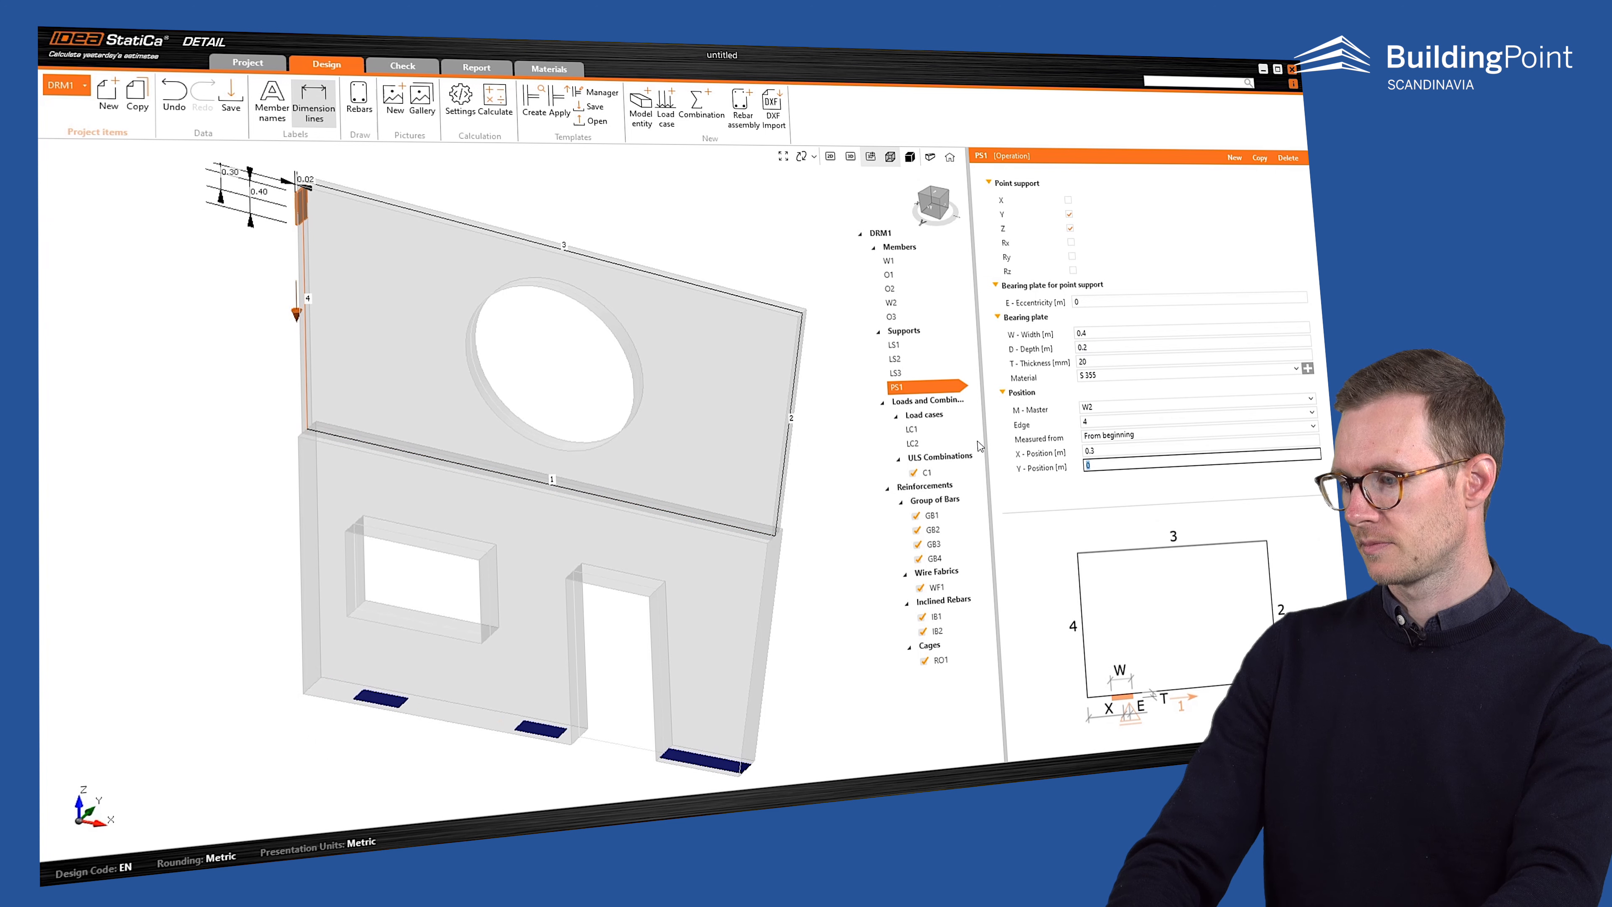
# - Set the y-direction force of line load LL1 in load case LC1 to 20 kN/m
pyautogui.click(927, 432)
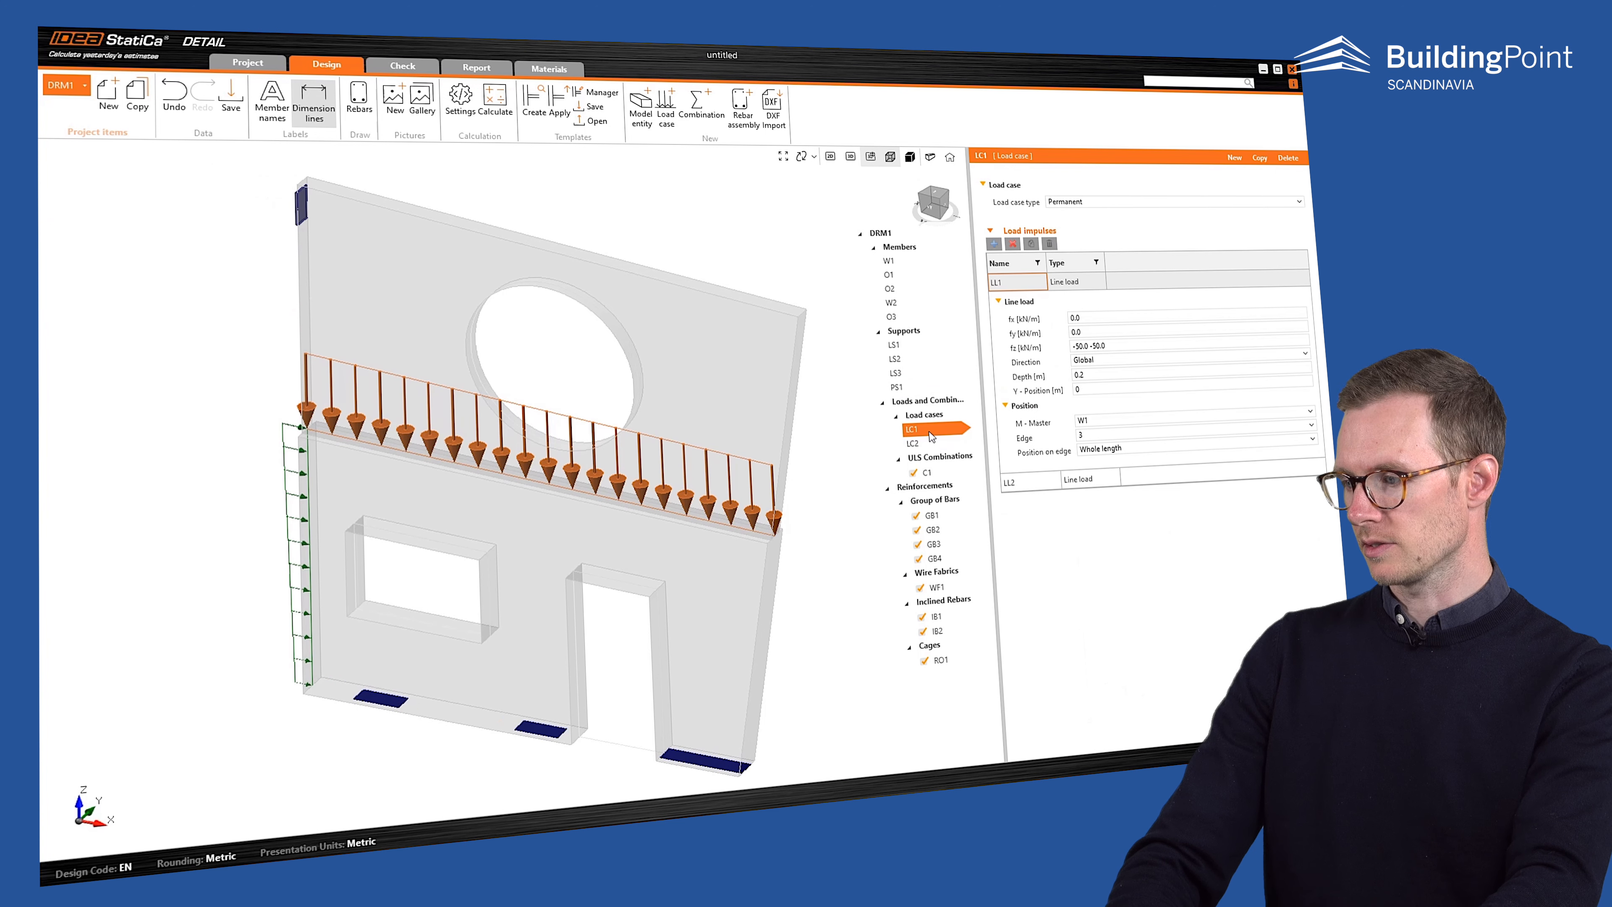
pyautogui.click(1074, 332)
pyautogui.write('20')
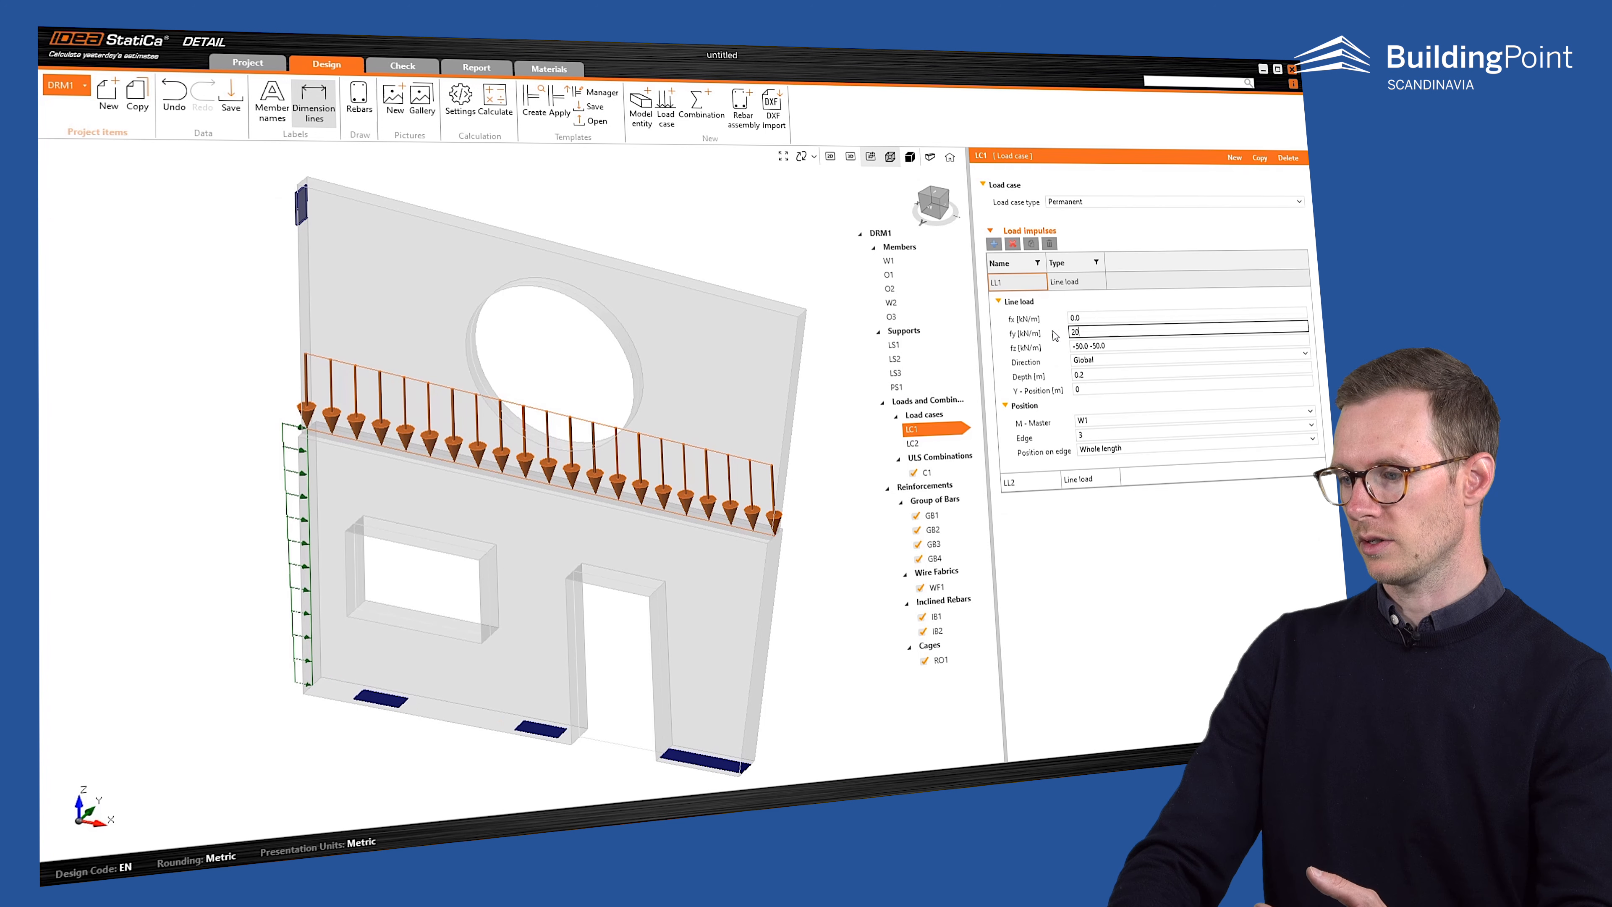
pyautogui.press('Tab')
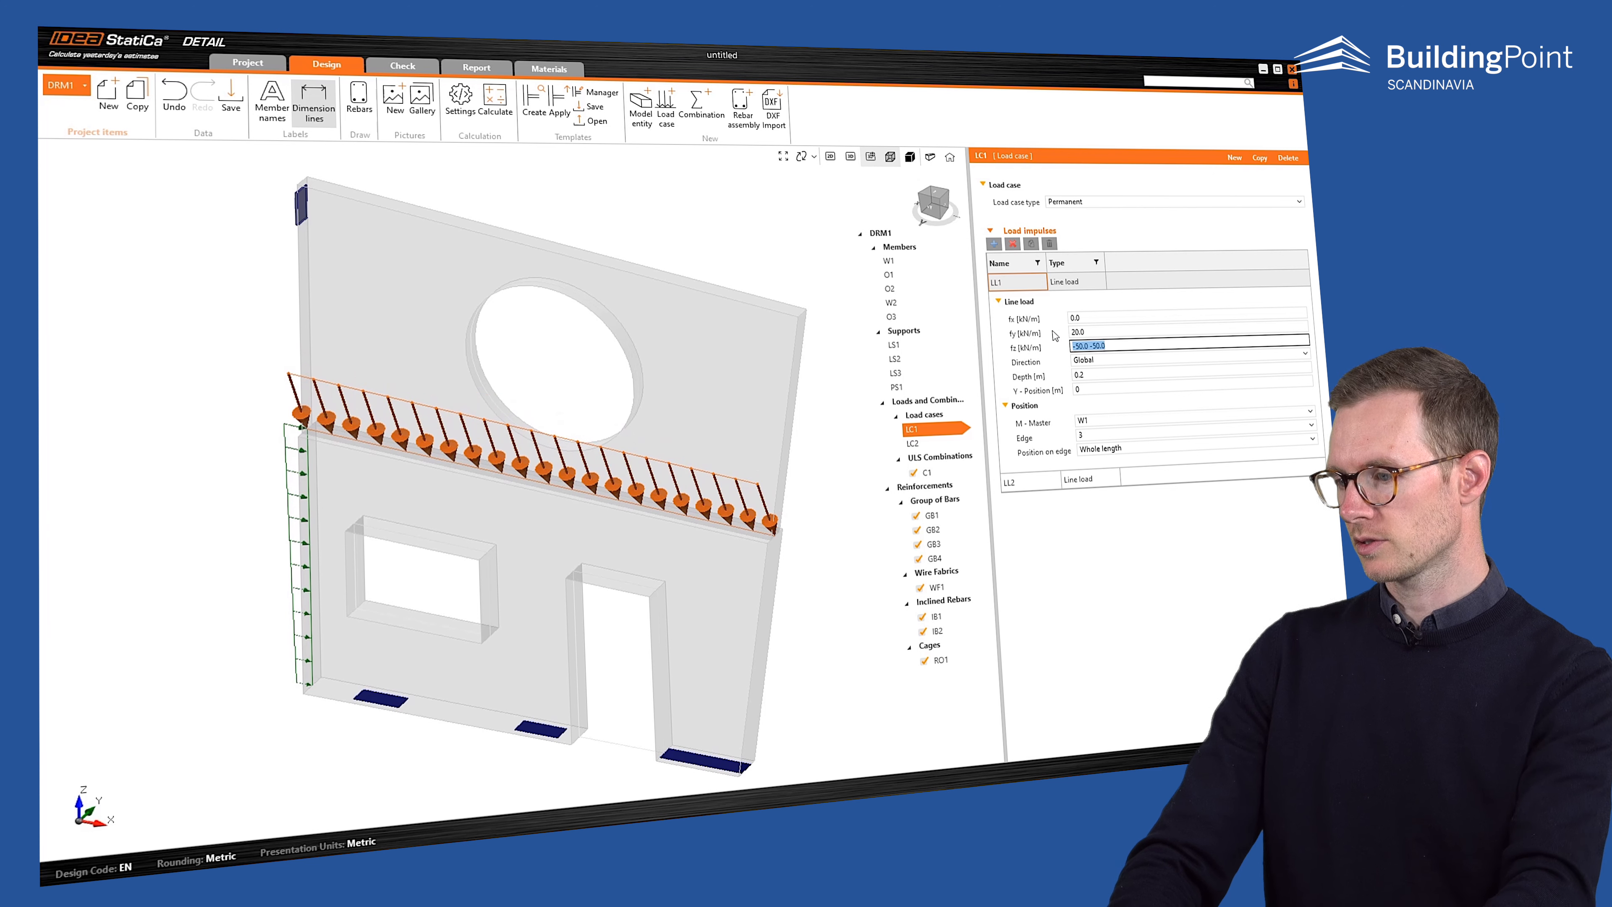
# - Assign line load LL3 in load case LC2 to wall W2 as its master
pyautogui.click(955, 444)
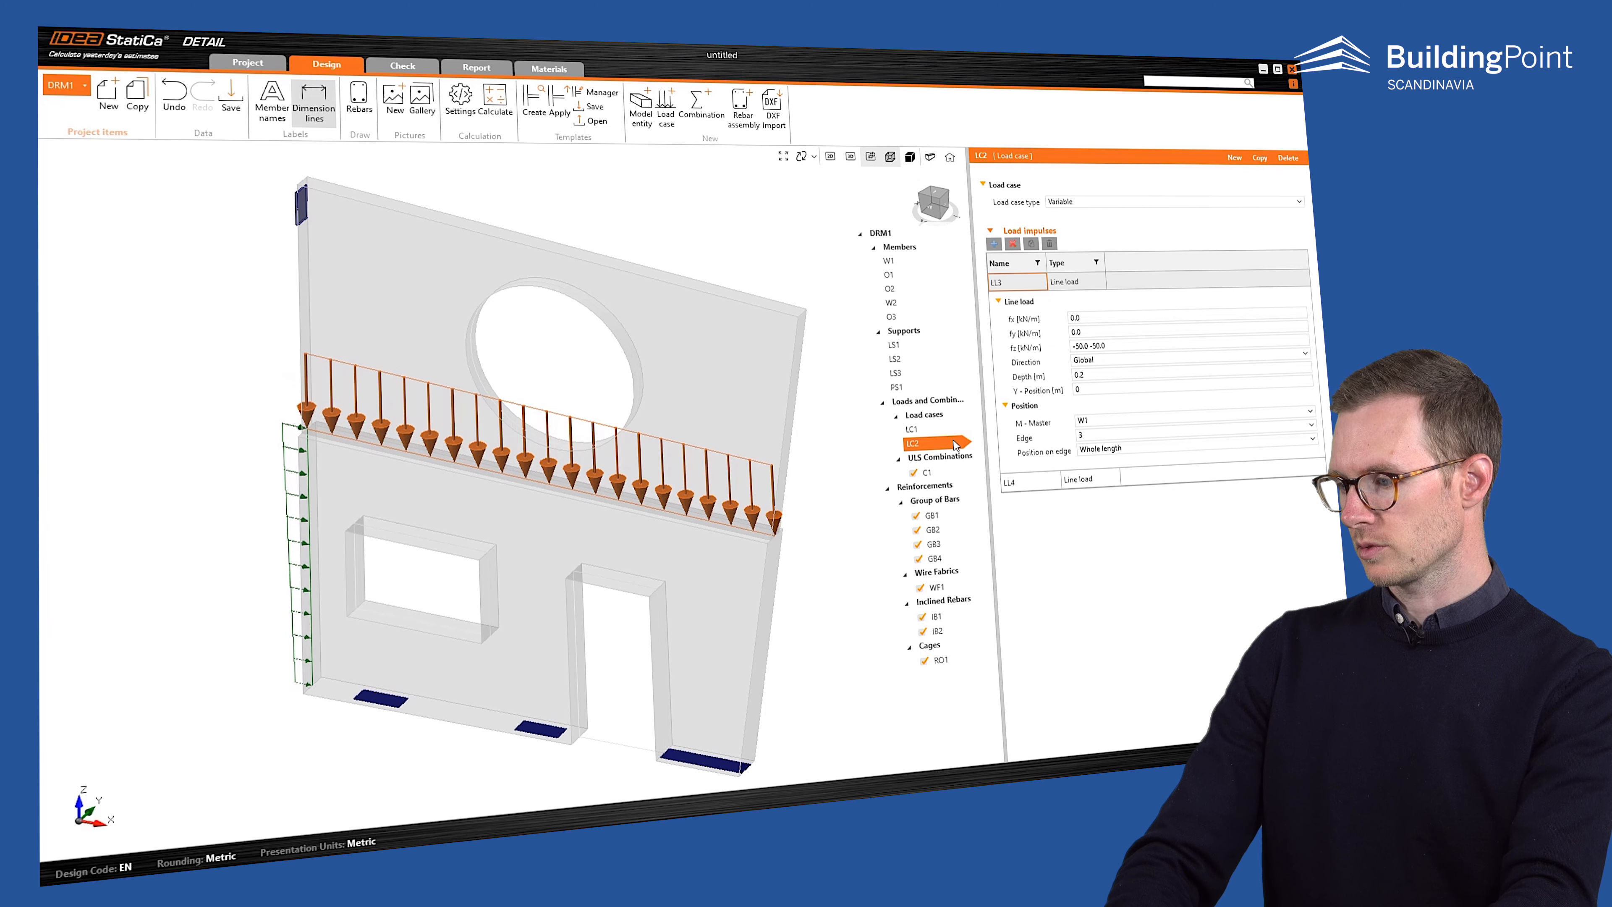
pyautogui.click(1093, 421)
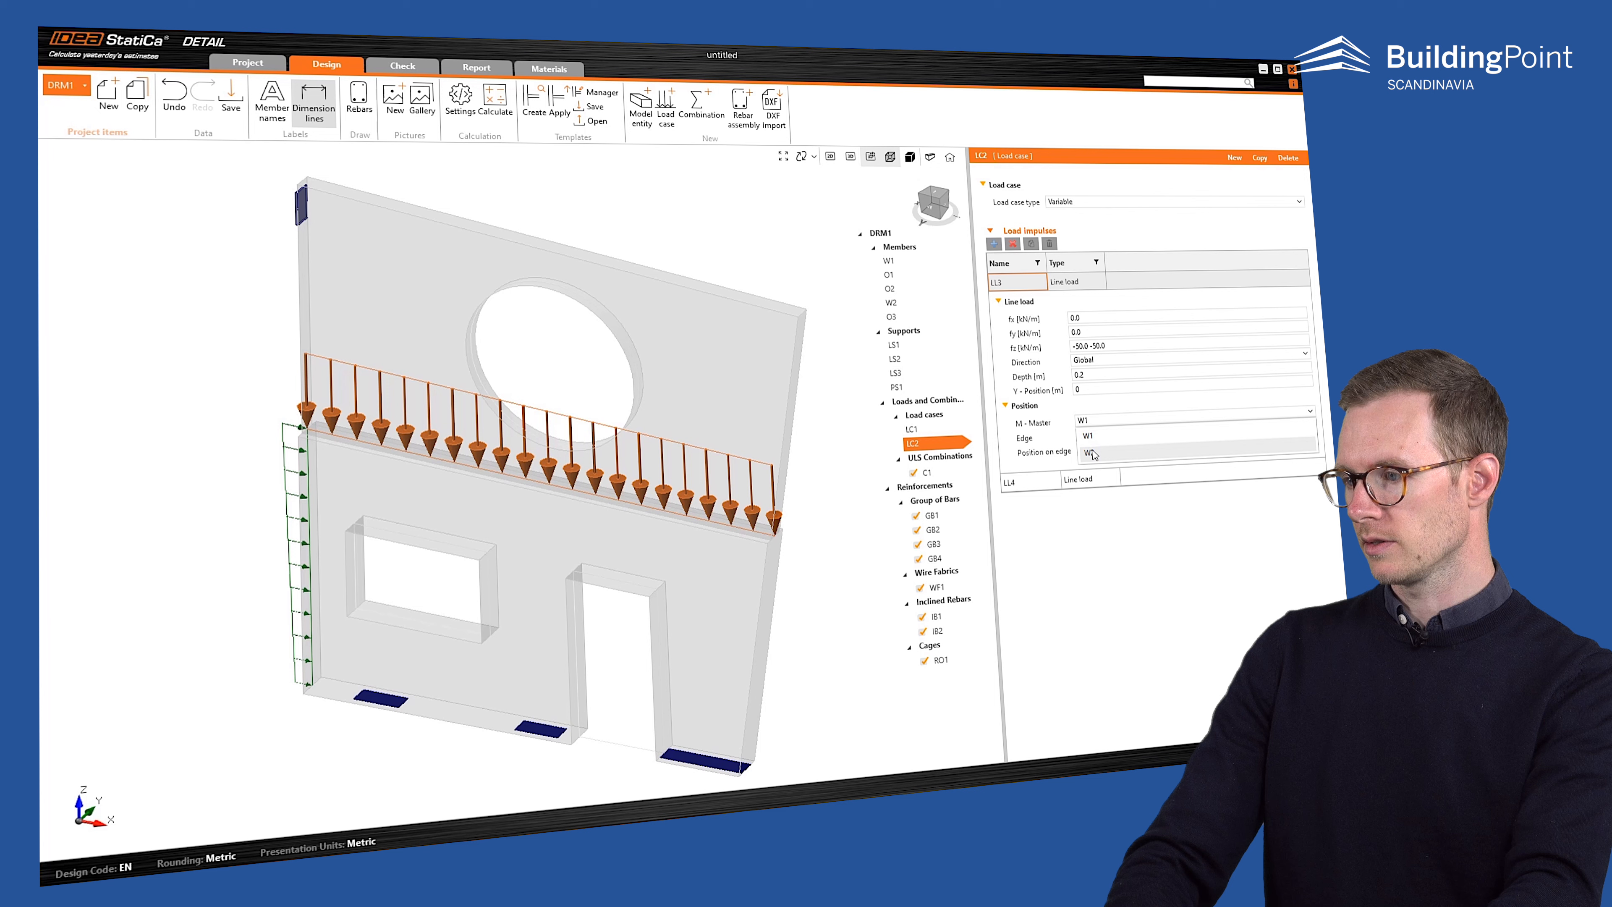
pyautogui.click(1094, 452)
# - Add a group of reinforcement bars to wall W2 with the bar shape defined on an outline or opening edge
pyautogui.click(738, 124)
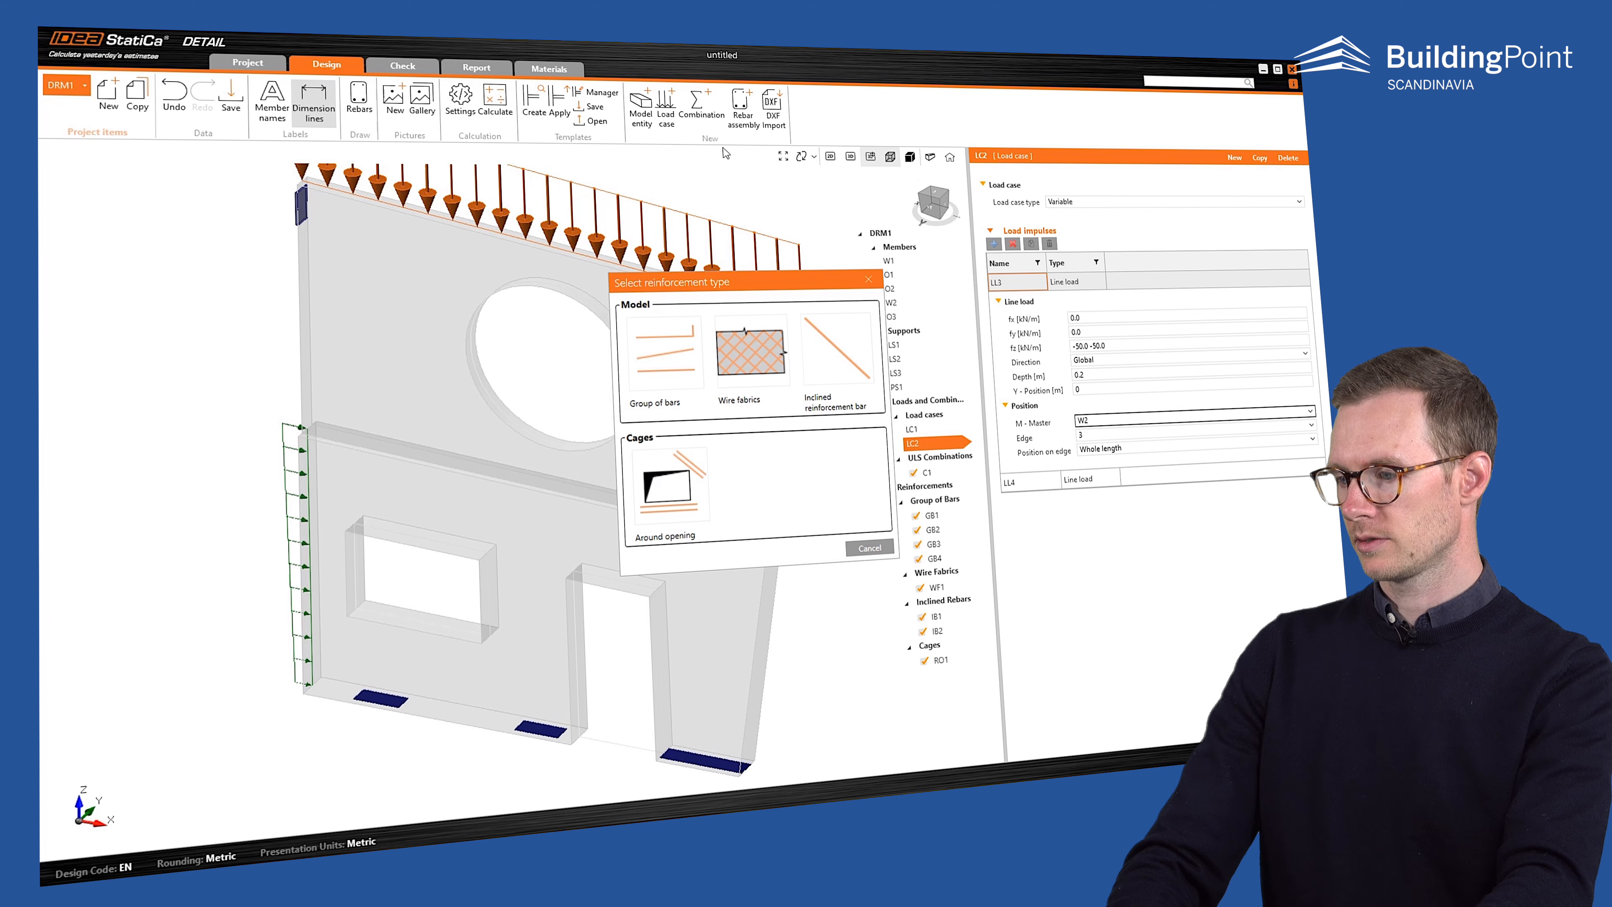
pyautogui.click(673, 341)
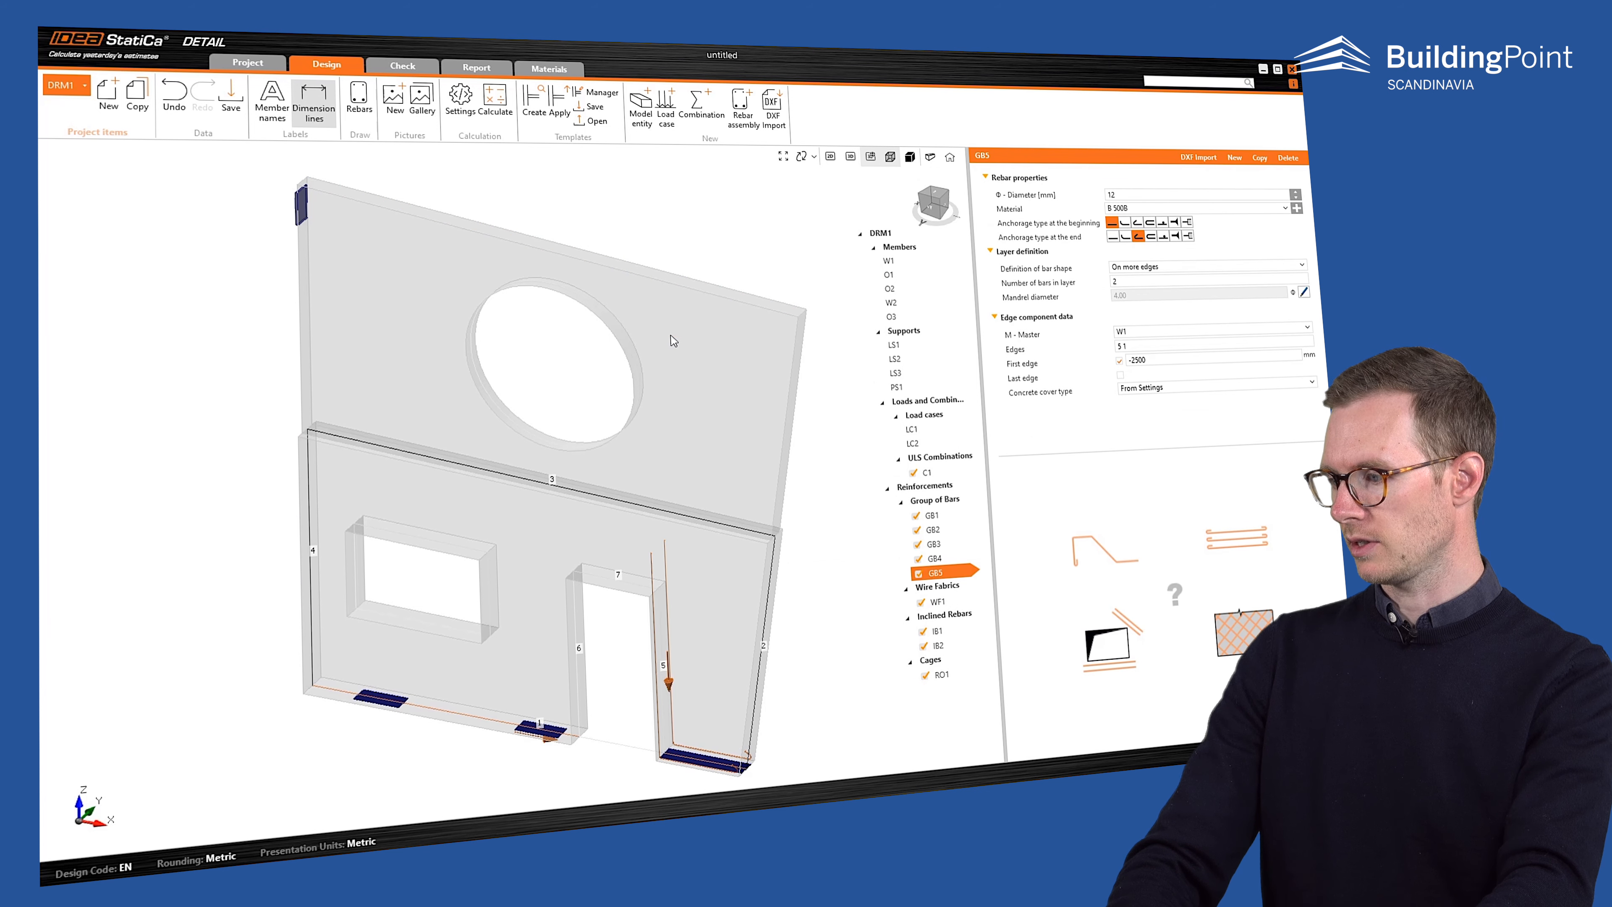
pyautogui.click(1222, 330)
pyautogui.click(1194, 363)
pyautogui.click(1162, 267)
pyautogui.click(1146, 282)
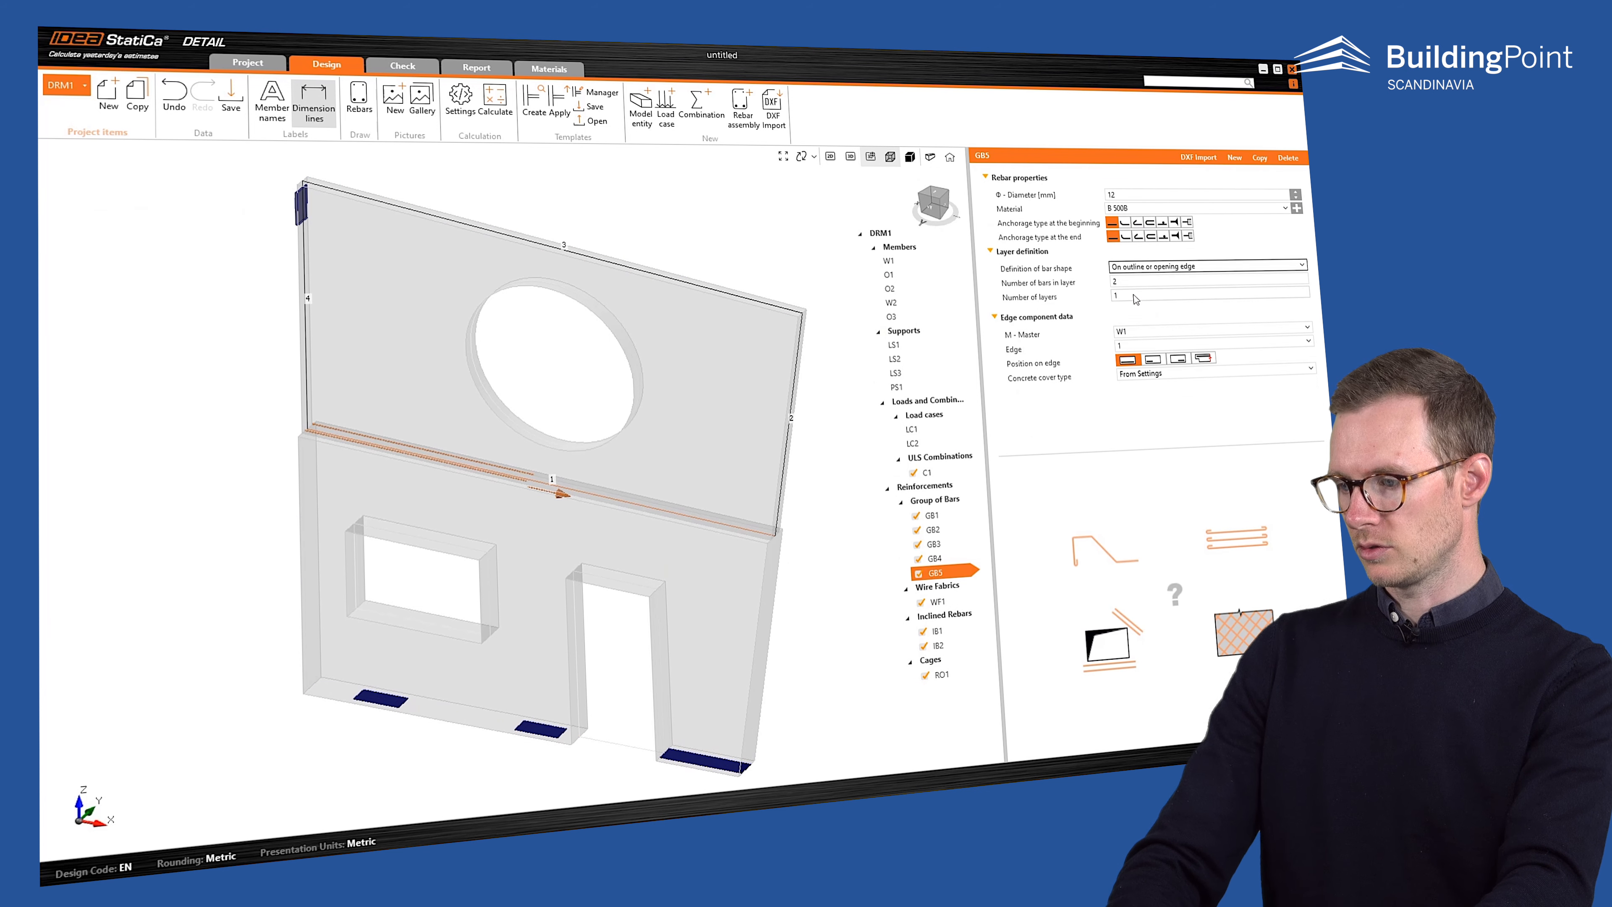
# - Arrange the bars along edge 4 in 25 layers spaced 200 mm, with extensions of -2500 mm at the beginning and 500 mm at the end
pyautogui.click(1143, 332)
pyautogui.click(1143, 347)
pyautogui.write('25')
pyautogui.click(1143, 350)
pyautogui.click(1129, 377)
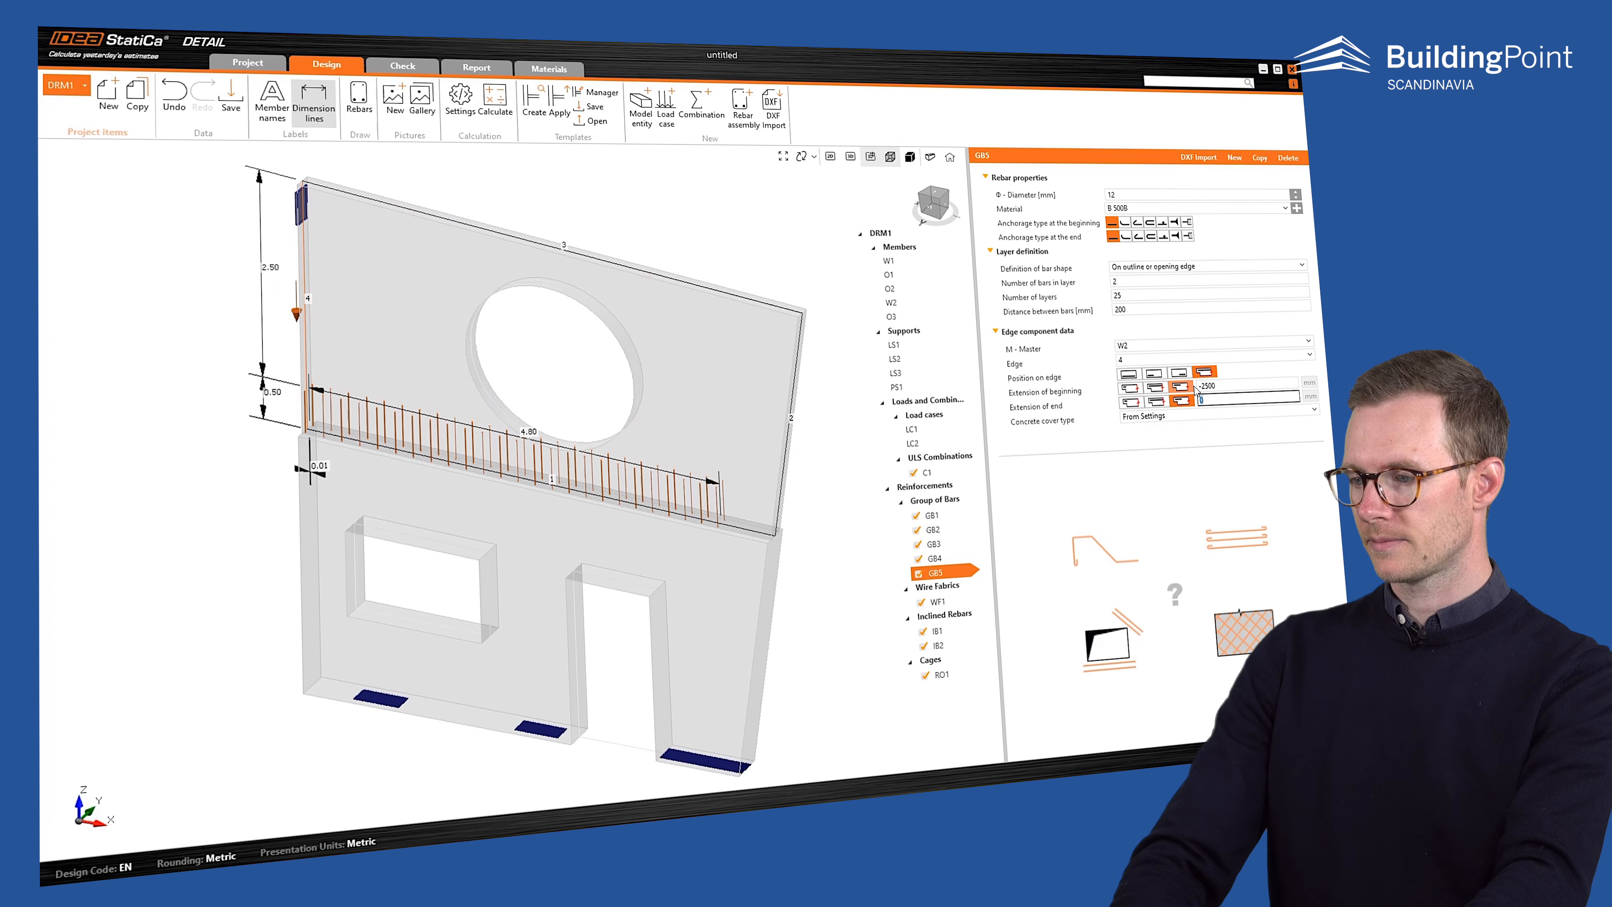
pyautogui.write('500')
pyautogui.press('Tab')
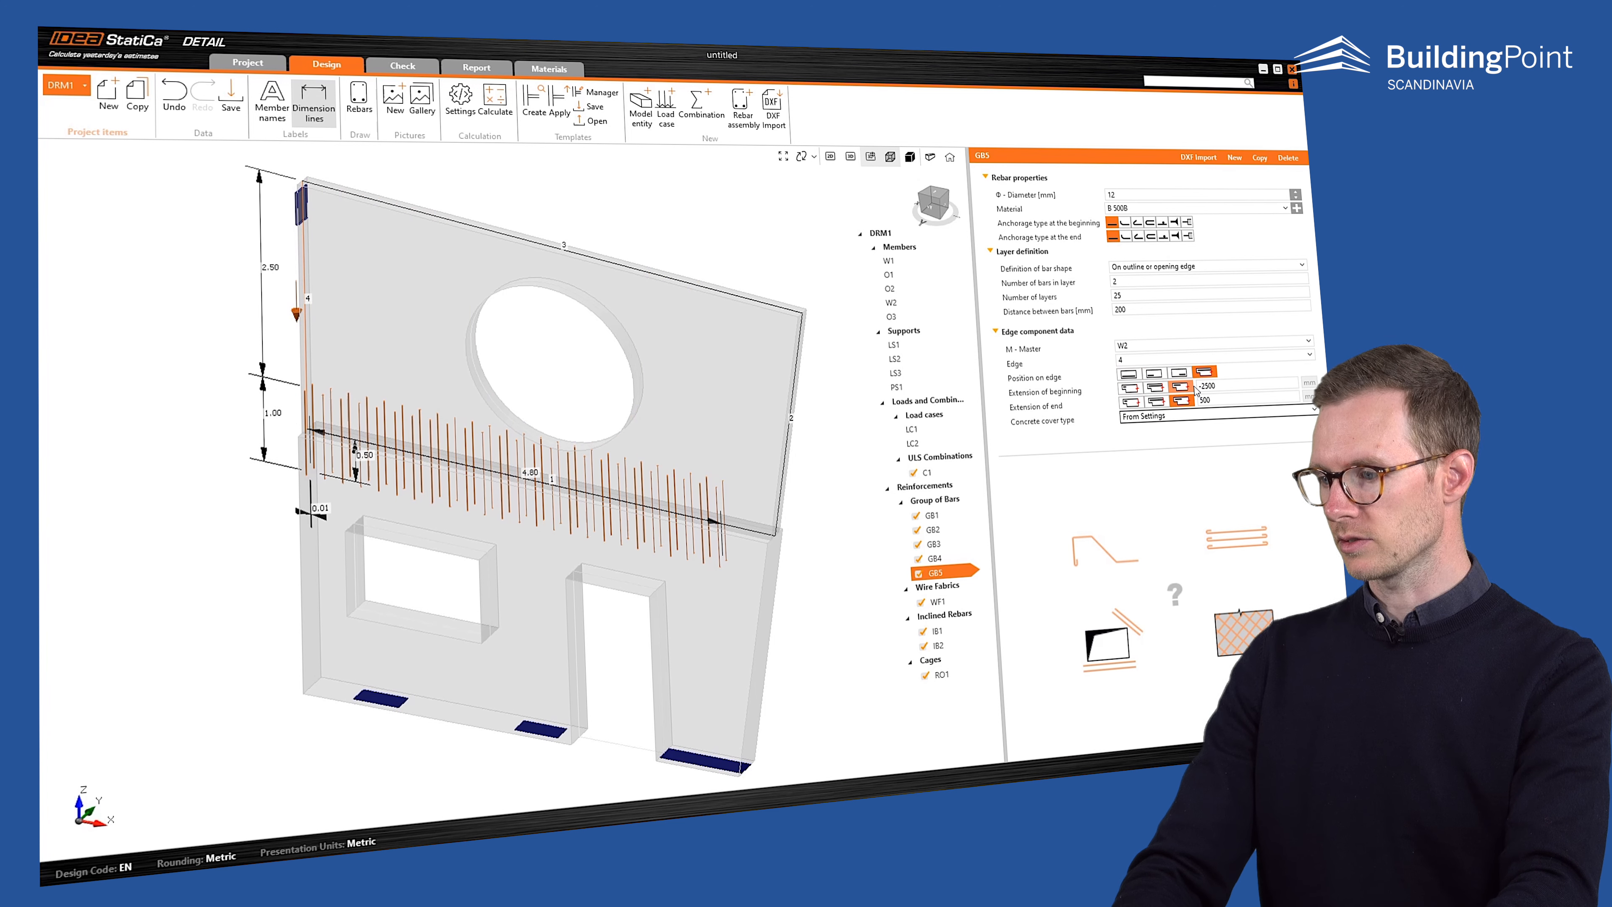
# - Add around-opening reinforcement to the circular opening O3 and set the diagonal bars' length to 1500 mm
pyautogui.click(742, 105)
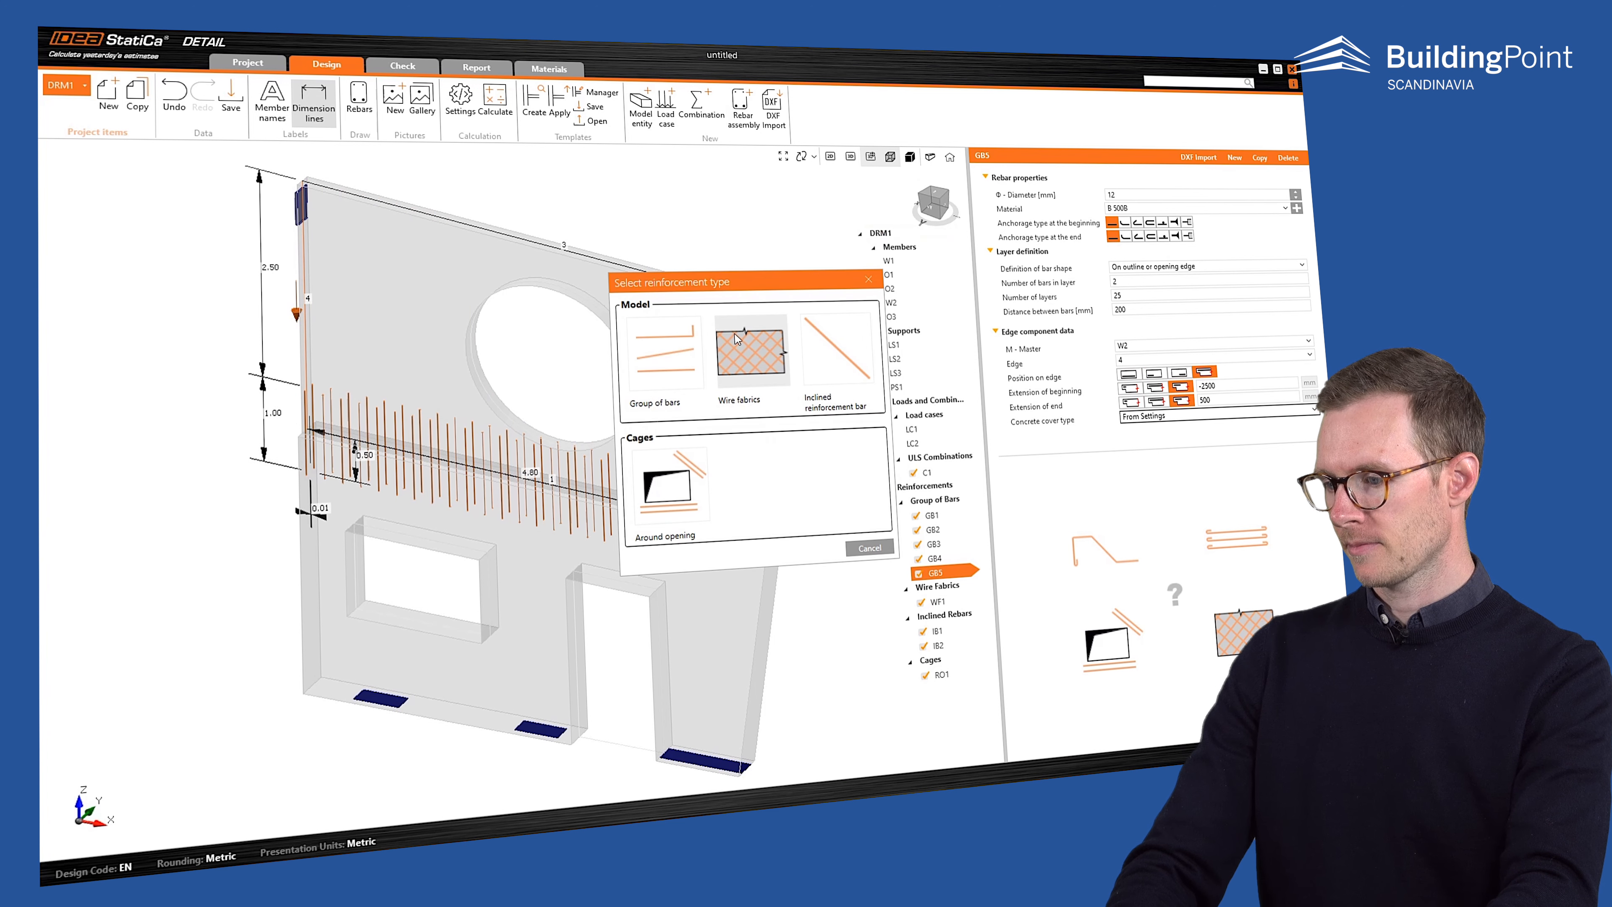
pyautogui.click(669, 485)
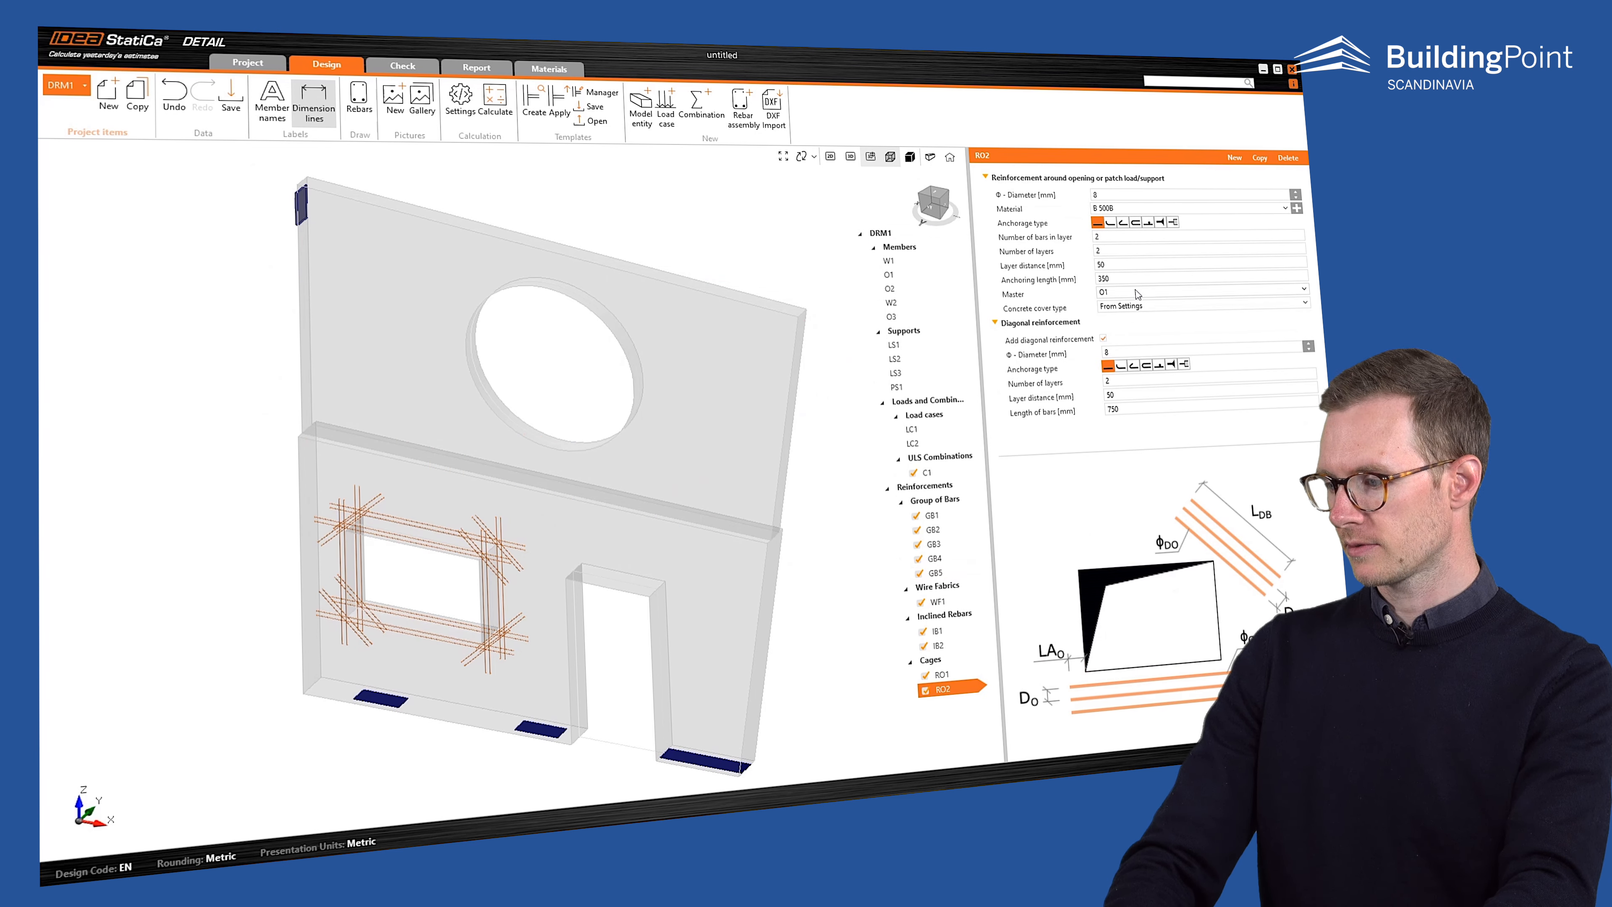
pyautogui.click(1136, 294)
pyautogui.click(1137, 340)
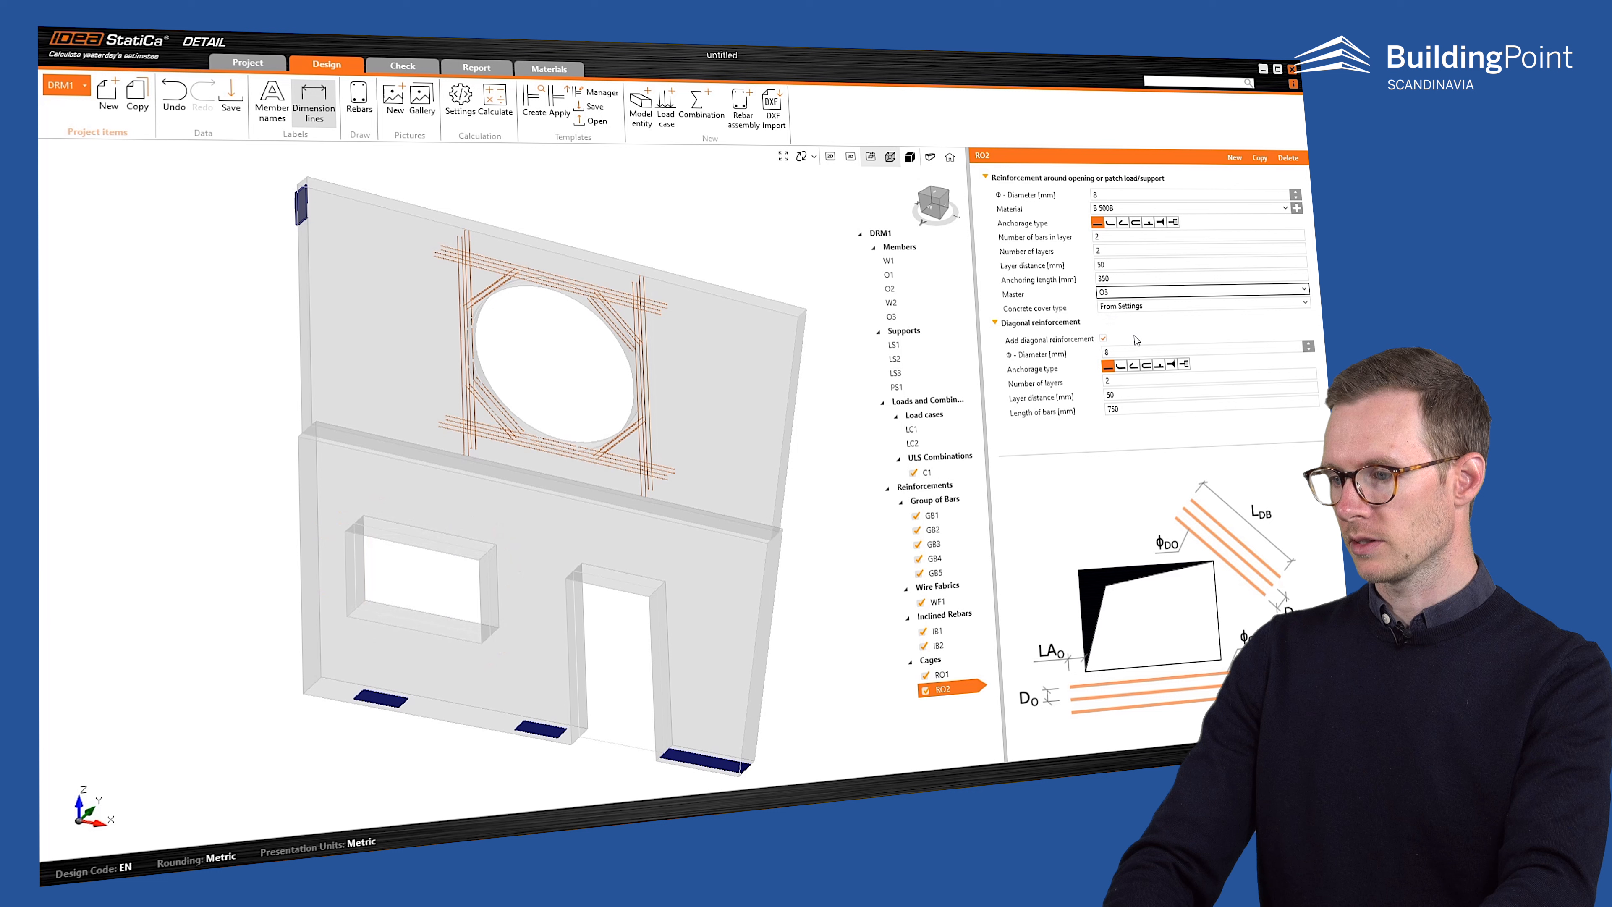
pyautogui.click(1115, 409)
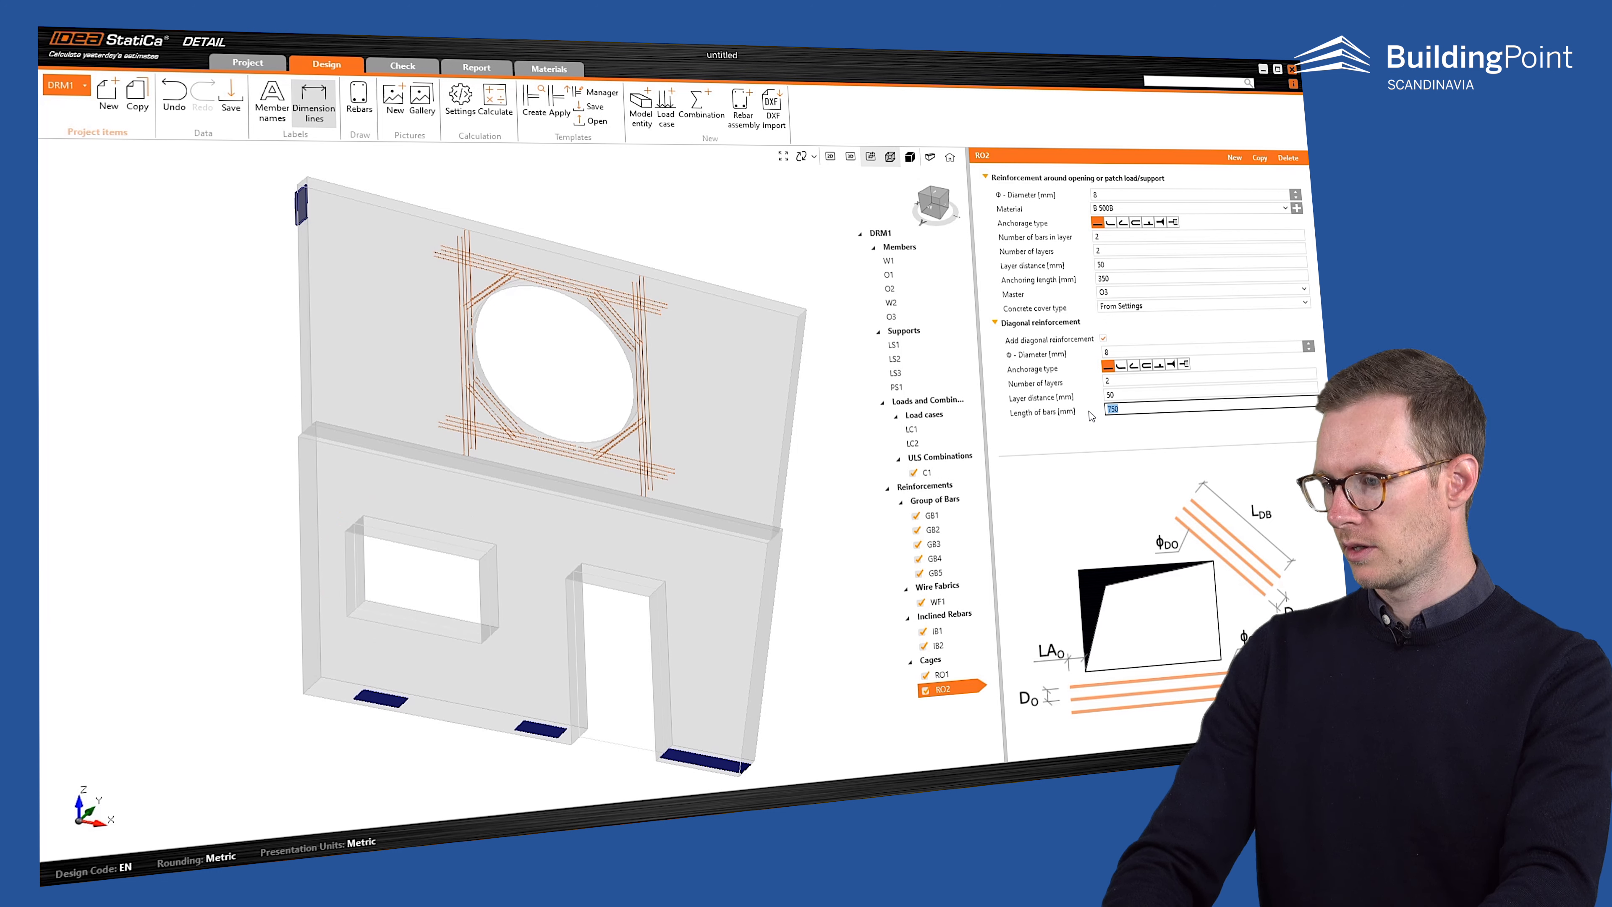
pyautogui.press('Return')
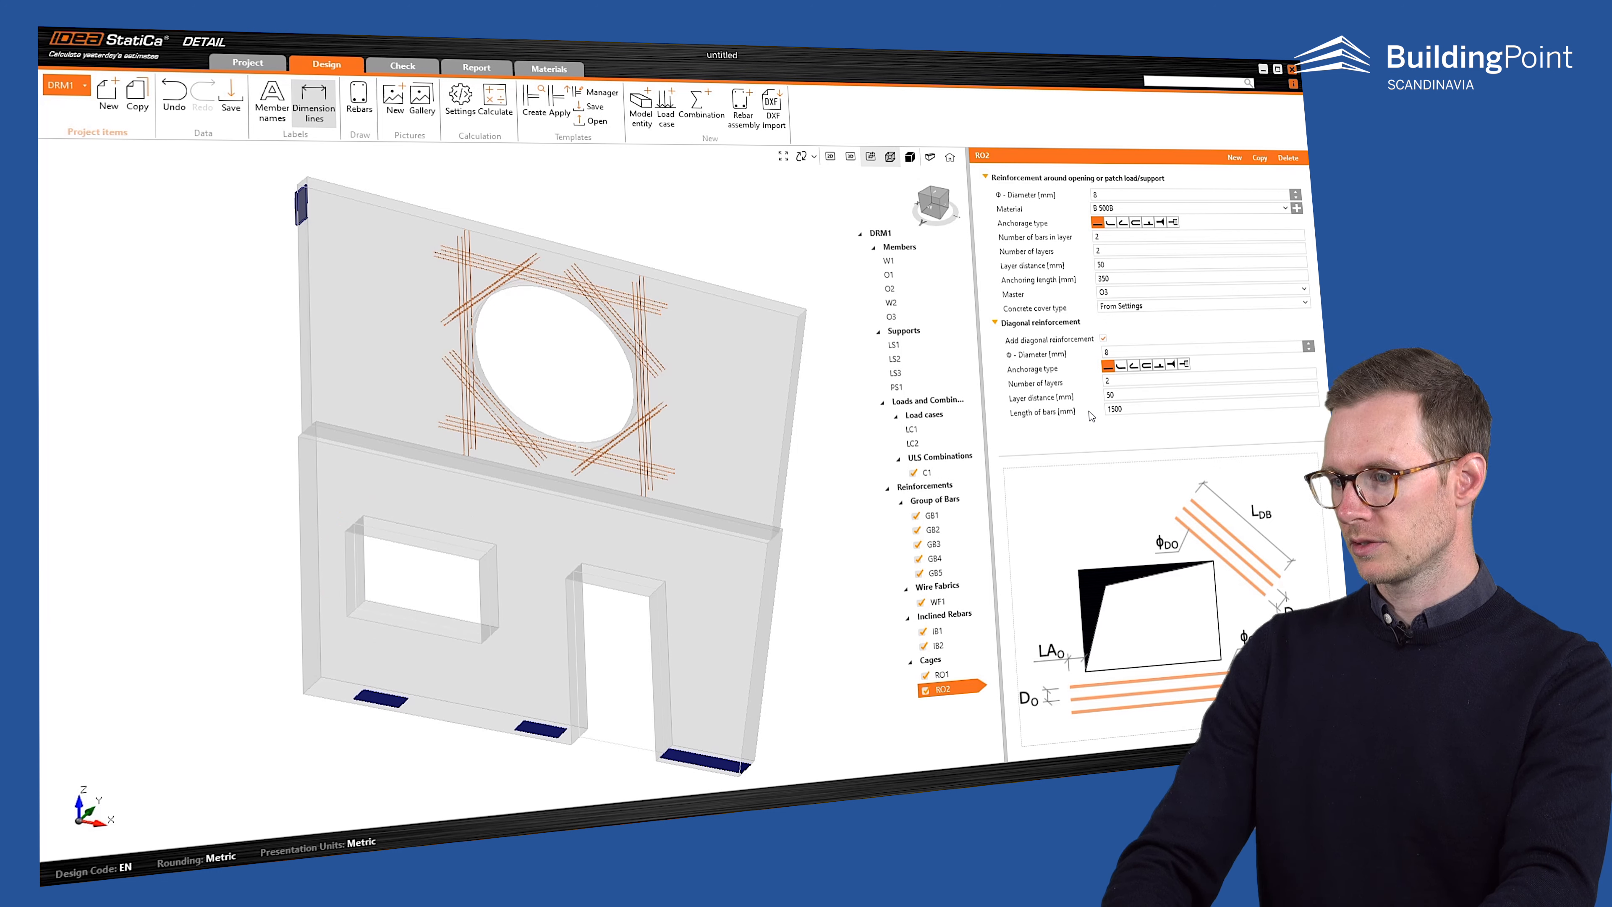
# - Display all rebars in the wall model and run the calculation
pyautogui.click(358, 101)
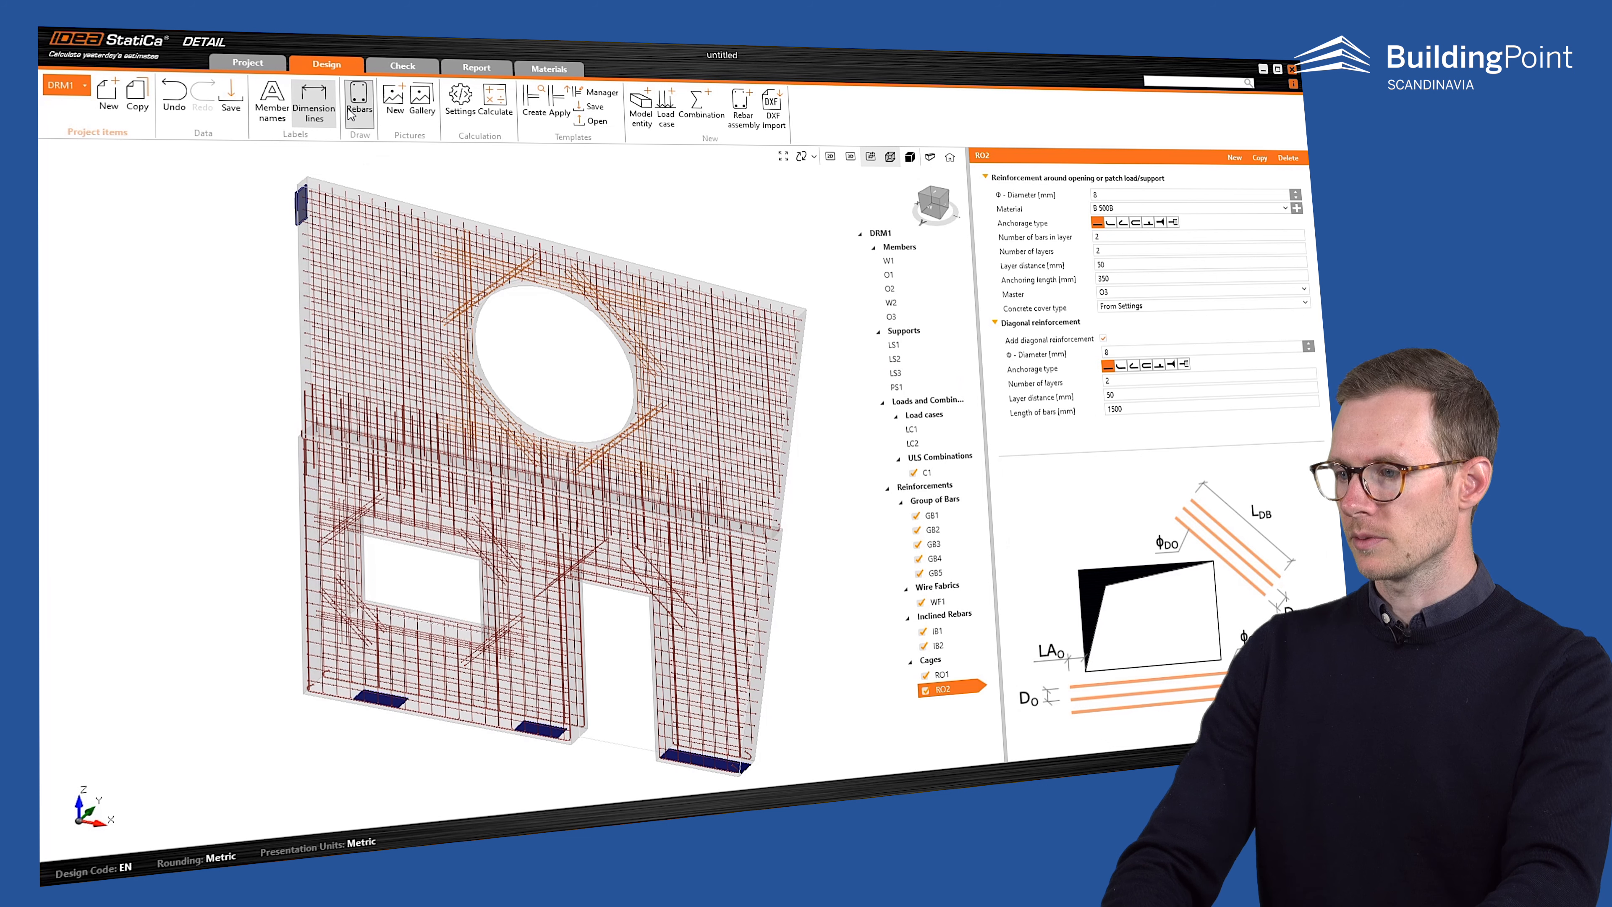
pyautogui.click(498, 110)
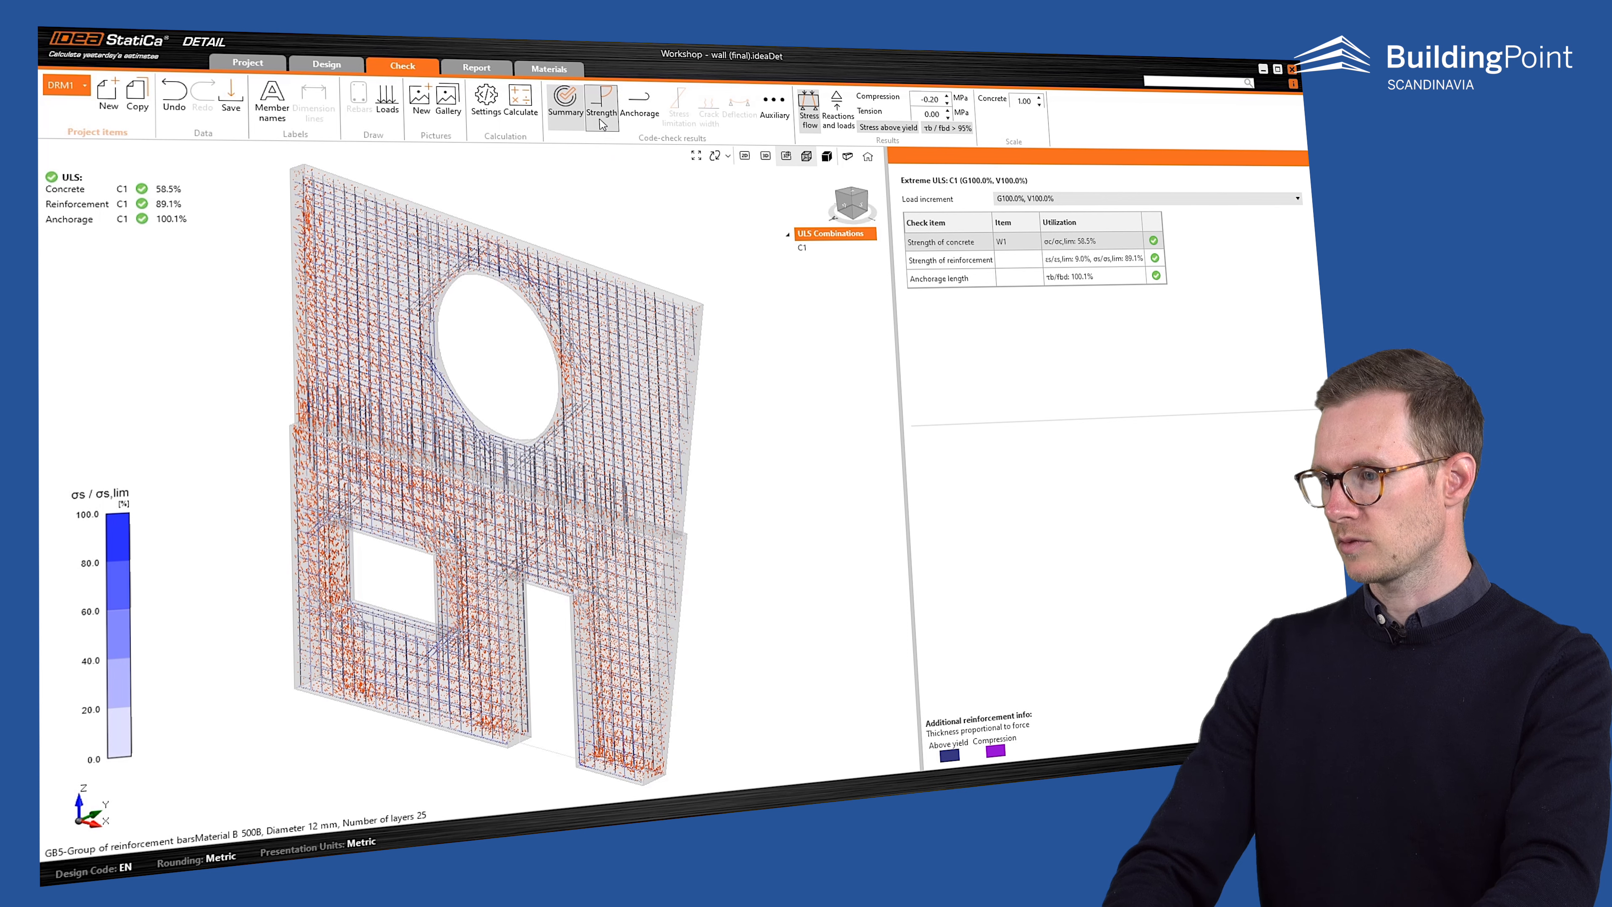
# - Examine the wall's concrete strength utilization, concrete stress, stress directions, reinforcement stress and deformed shape
pyautogui.click(602, 122)
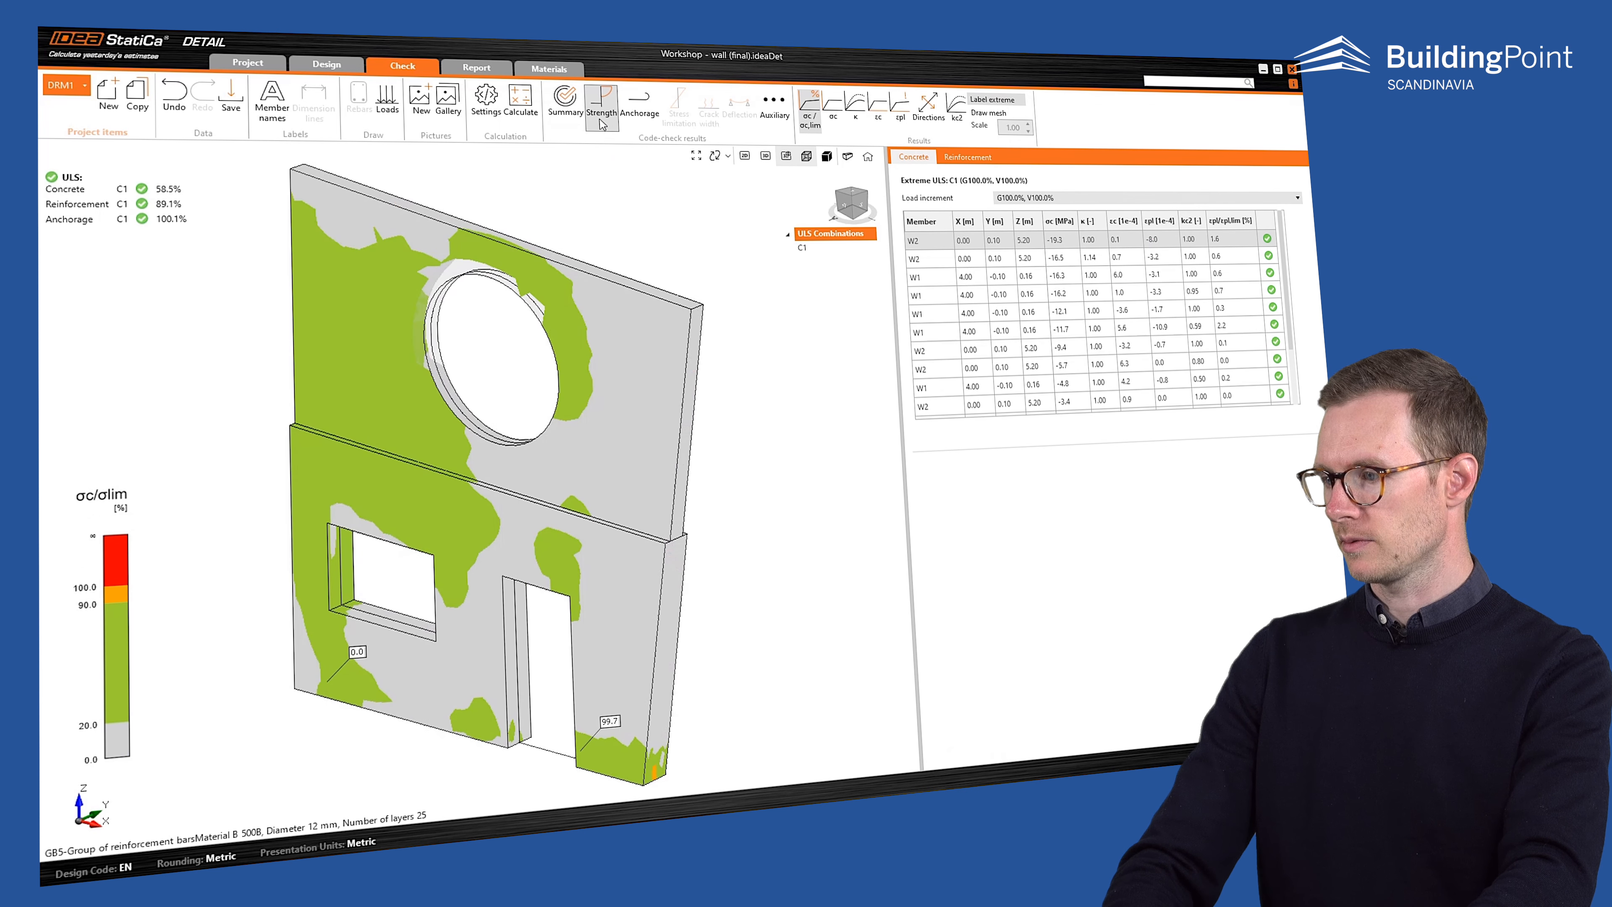
pyautogui.click(831, 122)
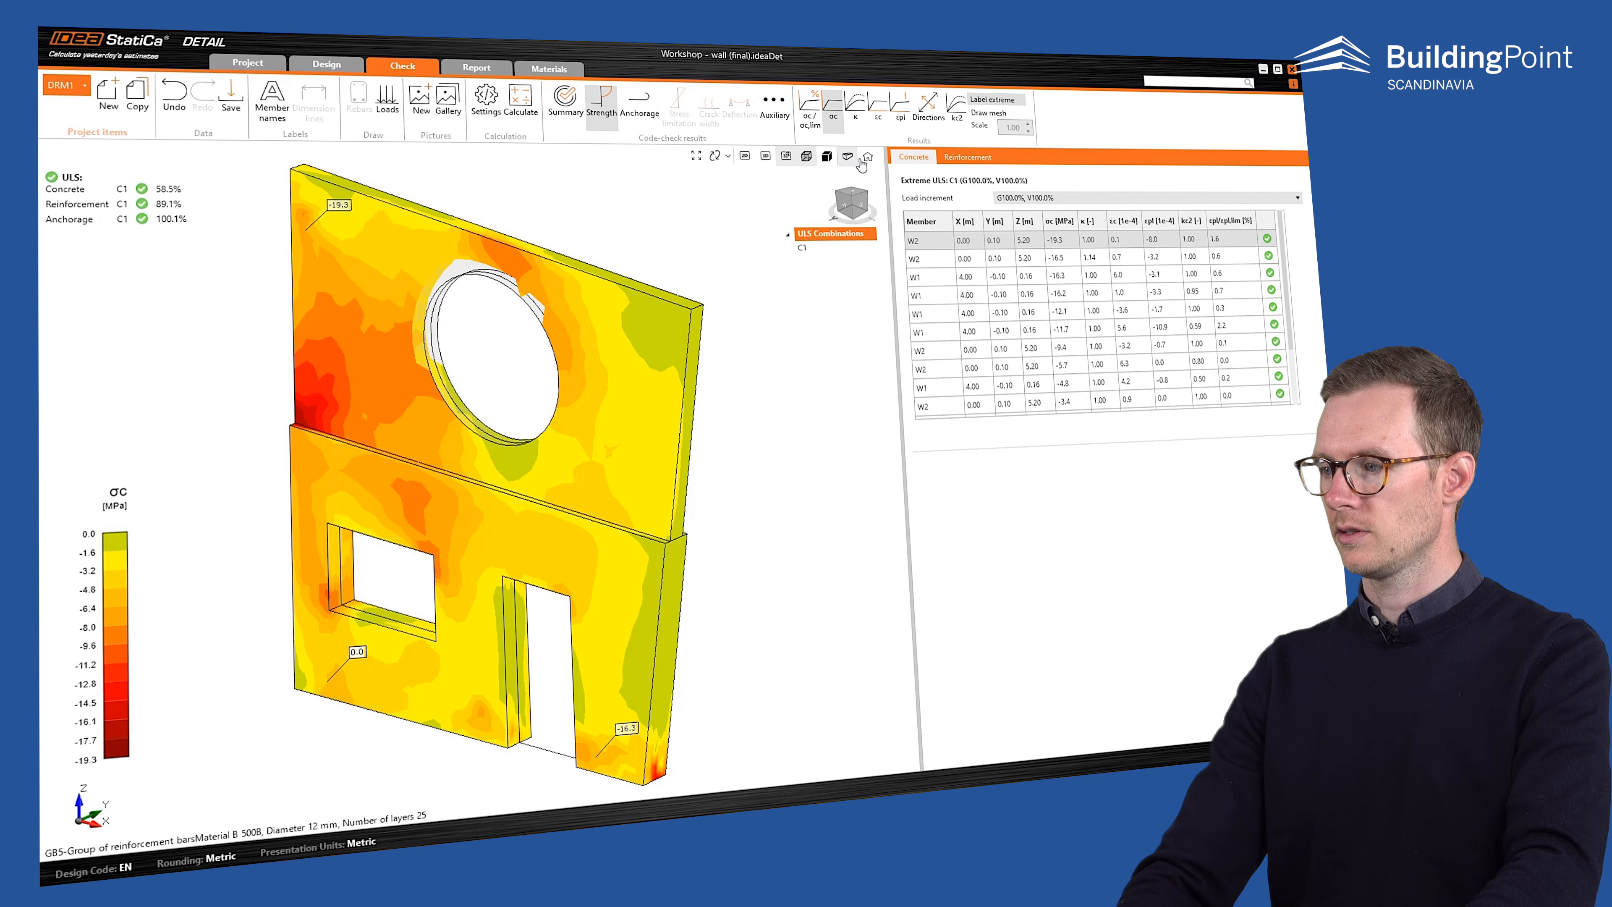
pyautogui.click(927, 108)
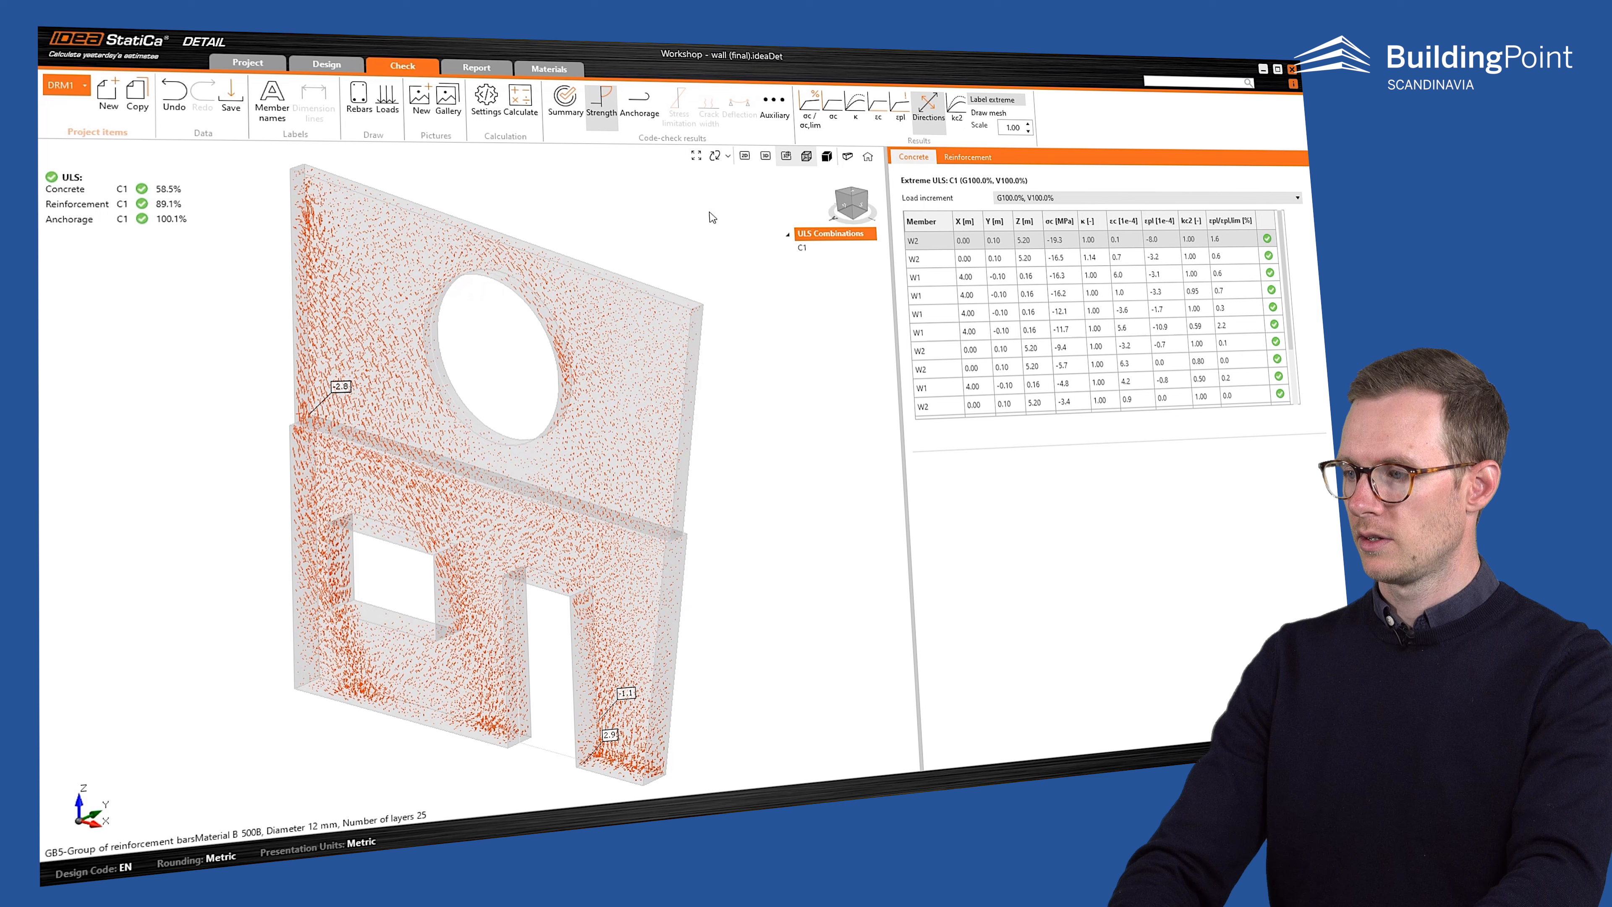
pyautogui.click(955, 160)
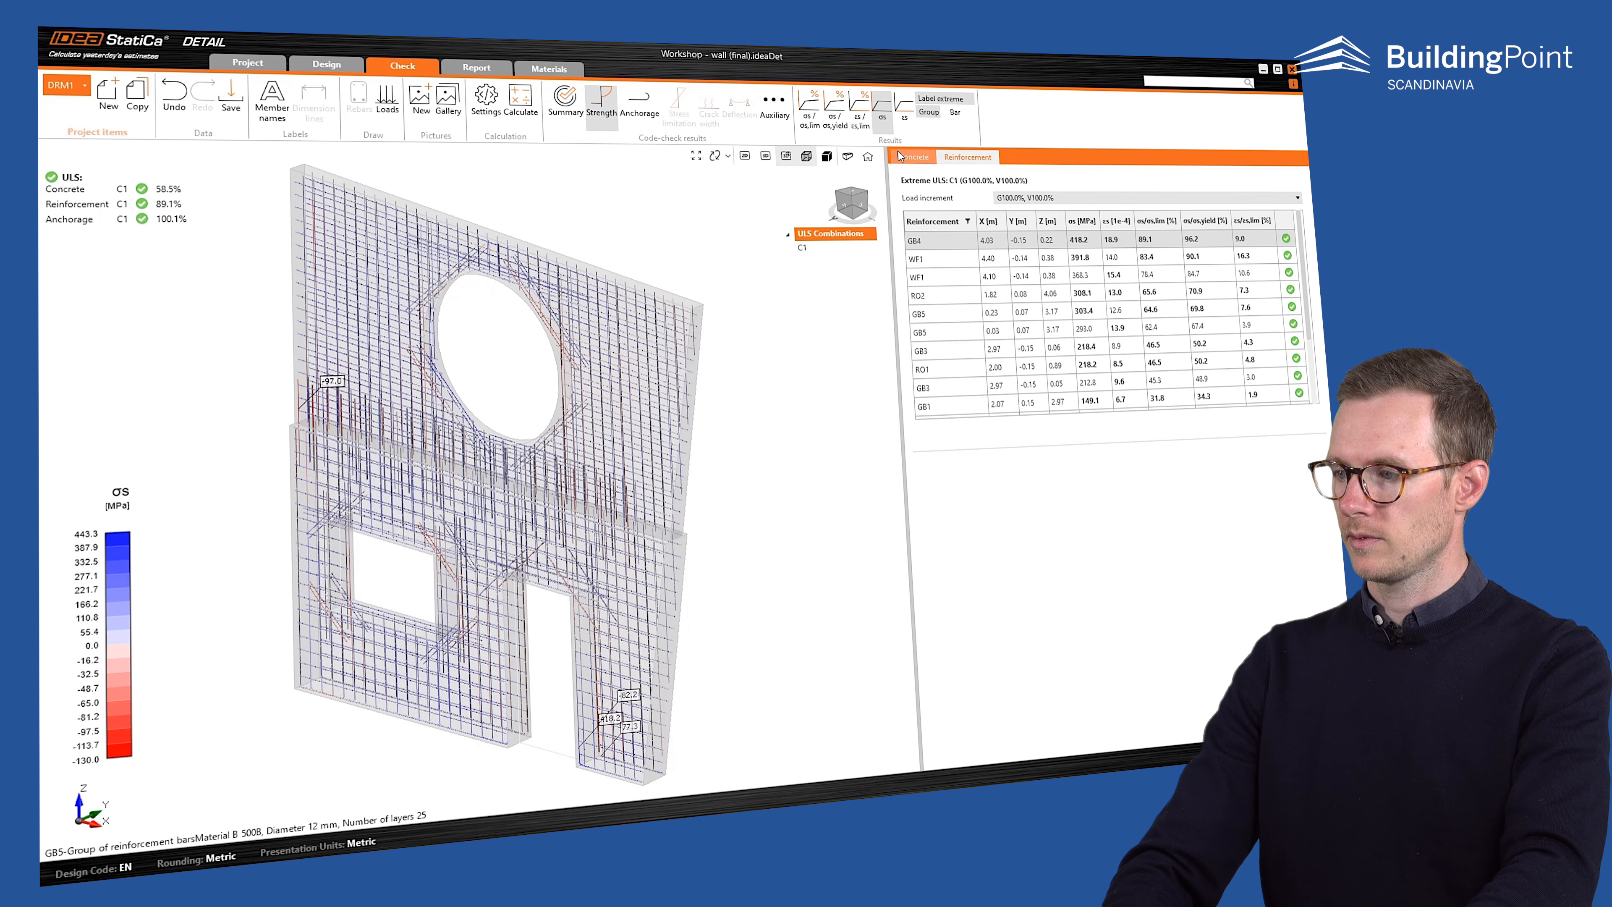
pyautogui.click(784, 123)
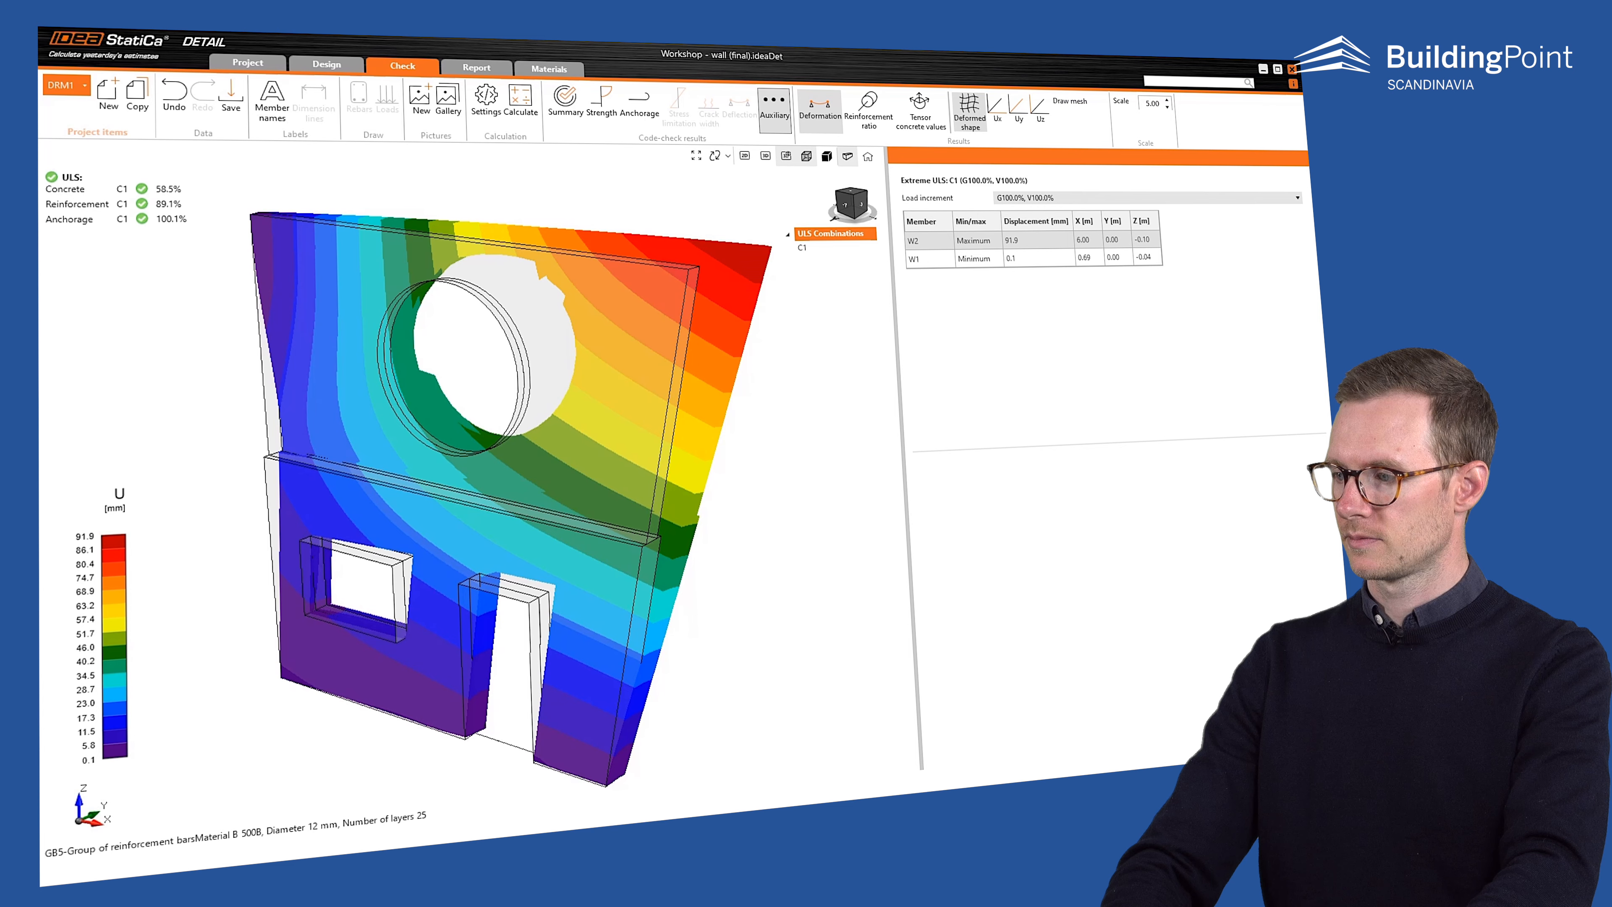
pyautogui.moveTo(865, 220)
pyautogui.mouseDown()
pyautogui.moveTo(836, 228)
pyautogui.moveTo(854, 227)
pyautogui.mouseUp()
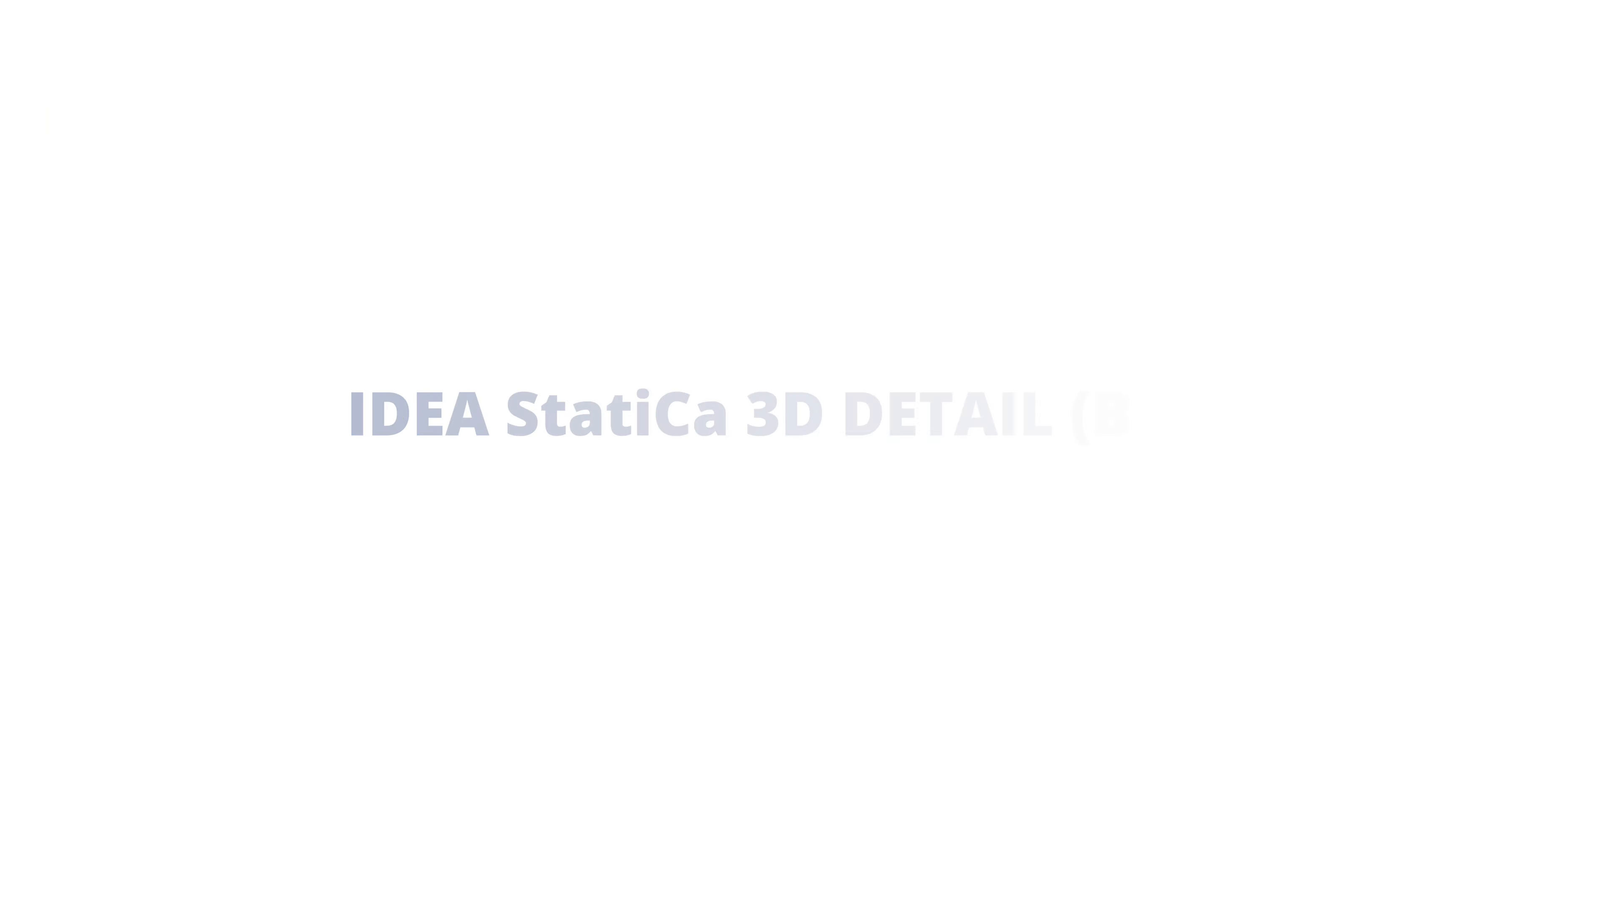
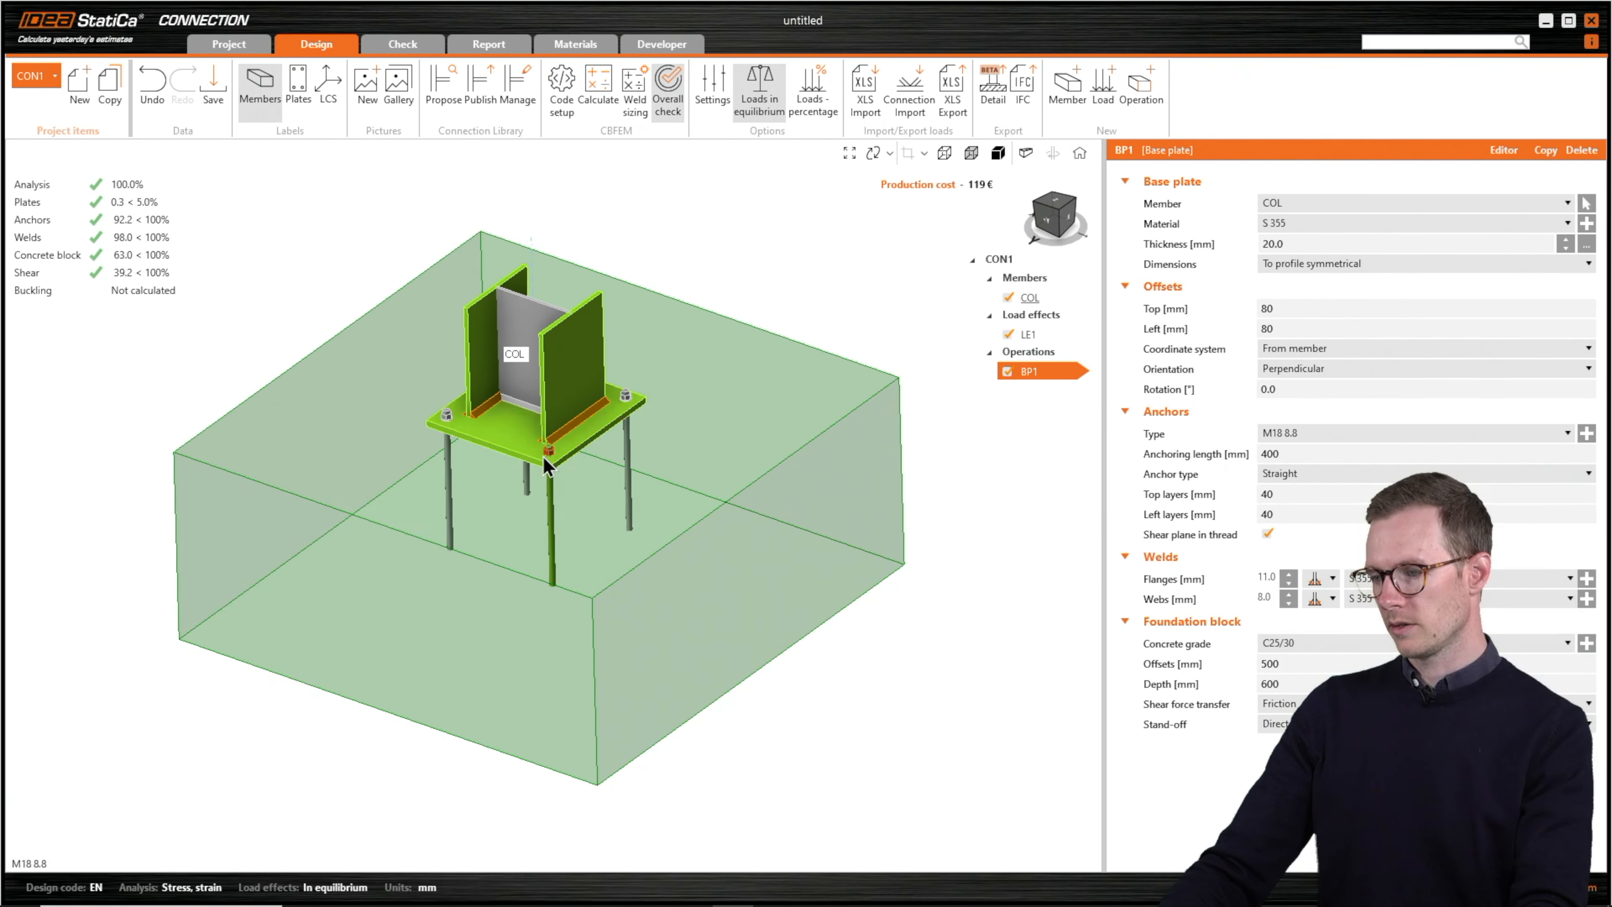
pyautogui.click(1209, 668)
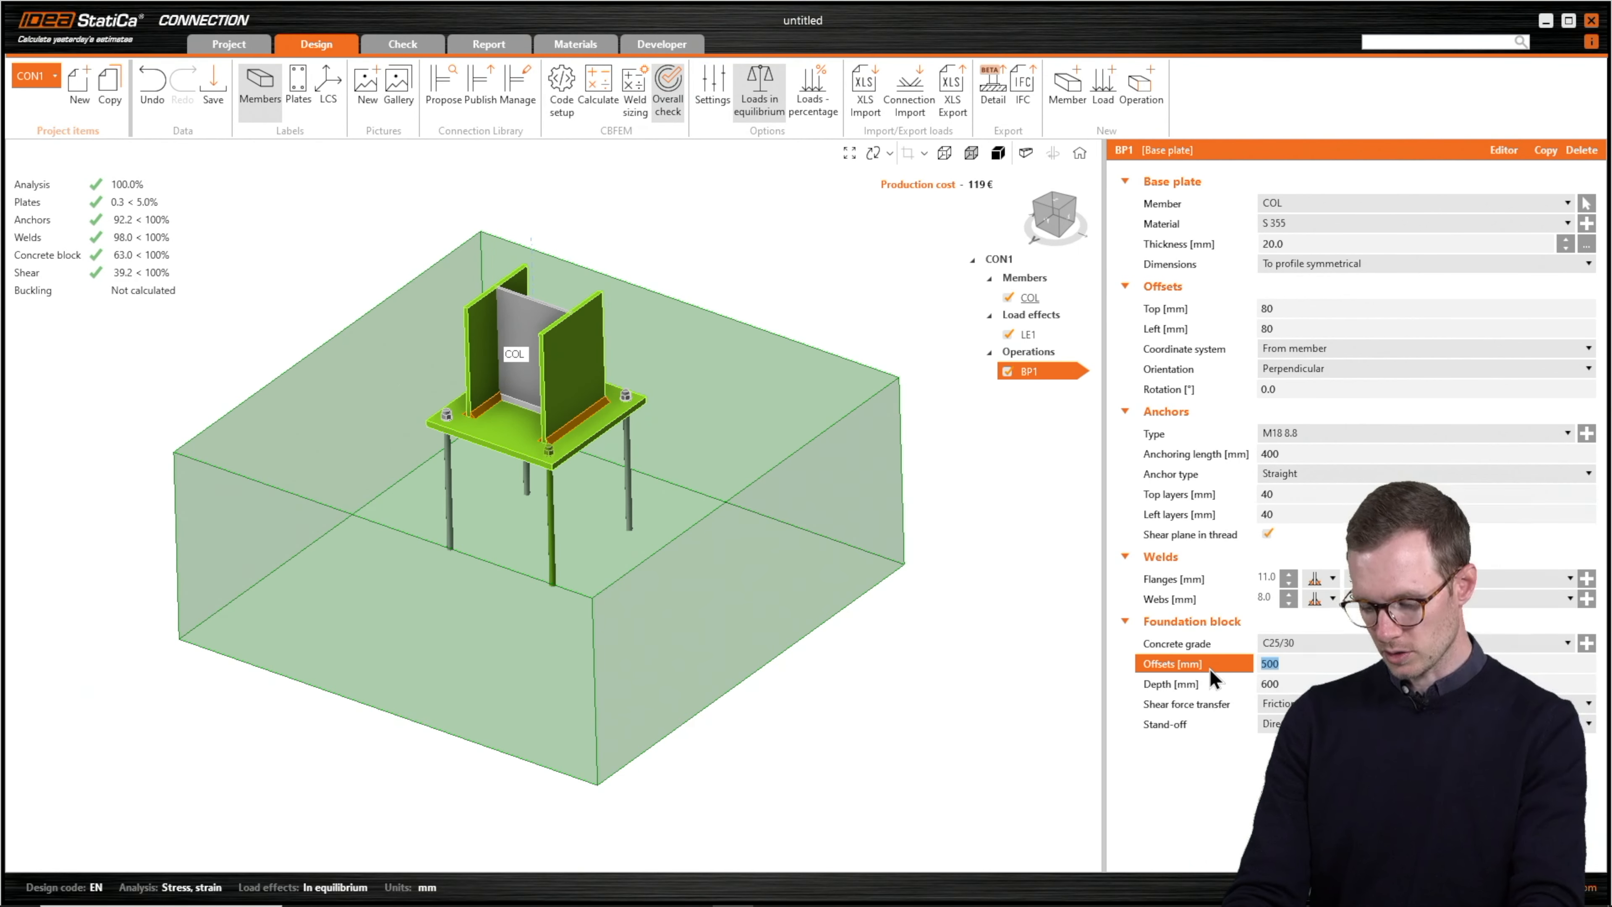
pyautogui.write('50')
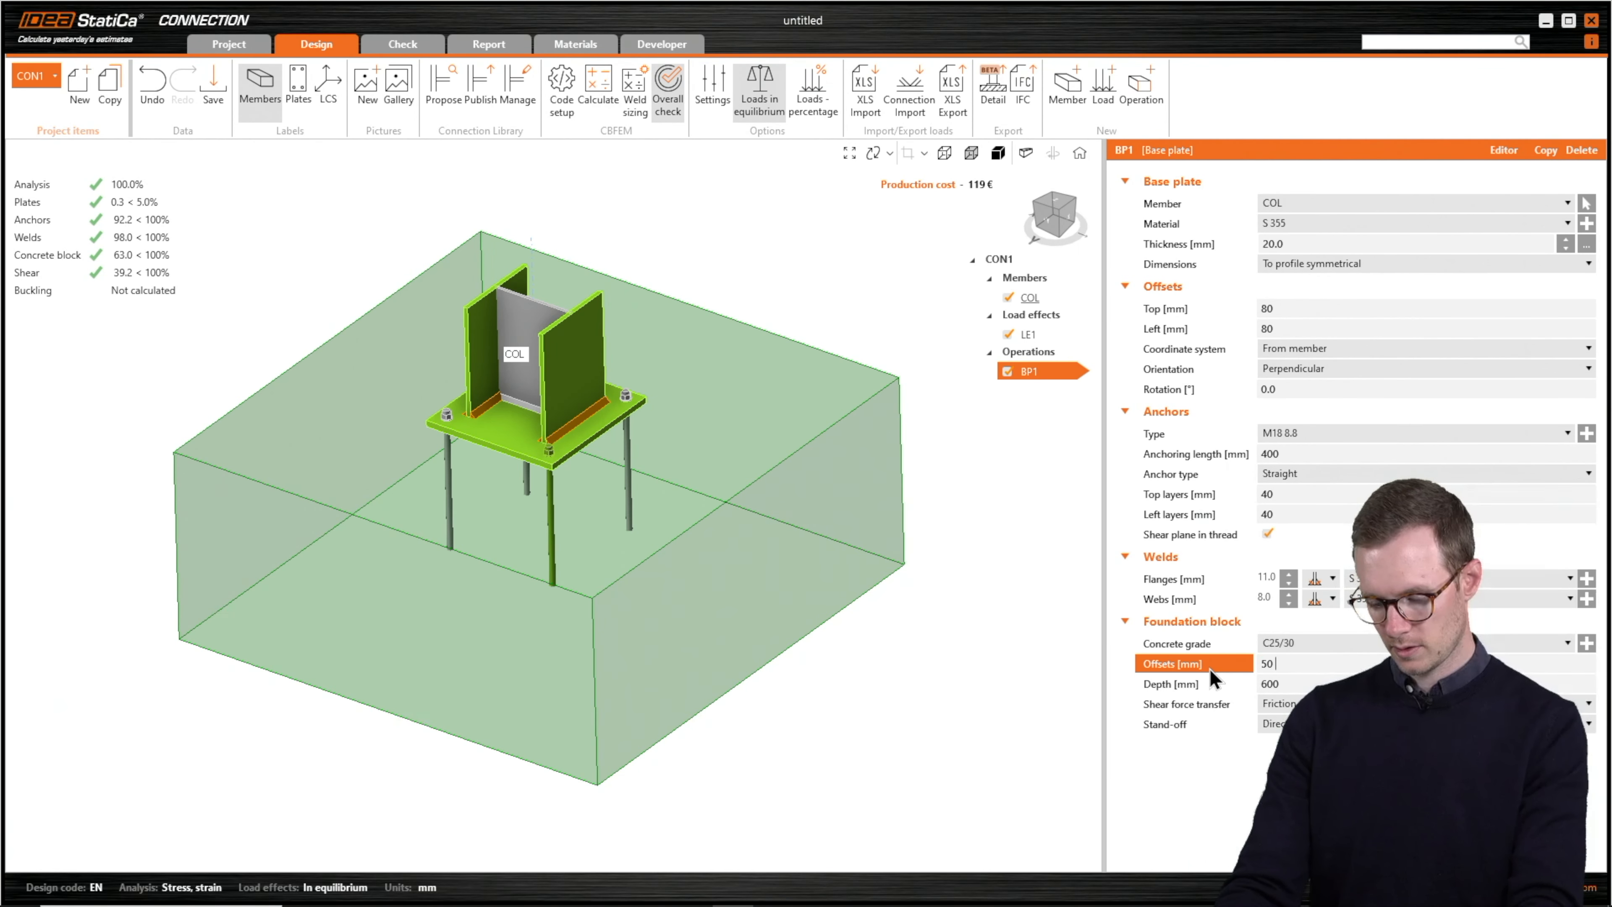
pyautogui.write(' 550 550')
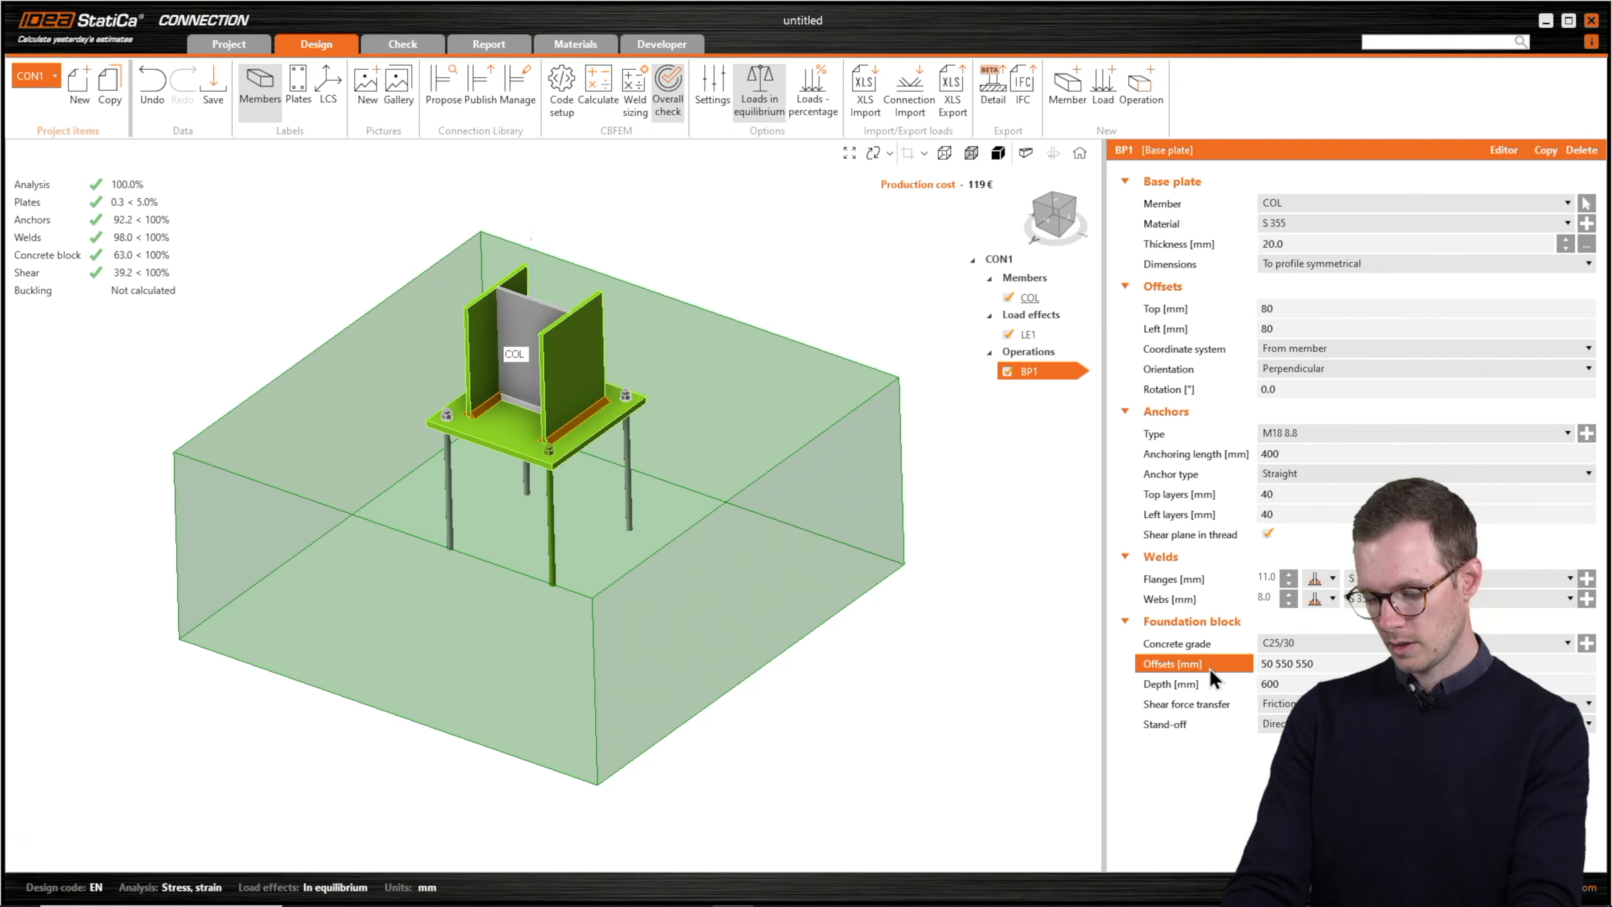
pyautogui.write(' 50')
pyautogui.press('Tab')
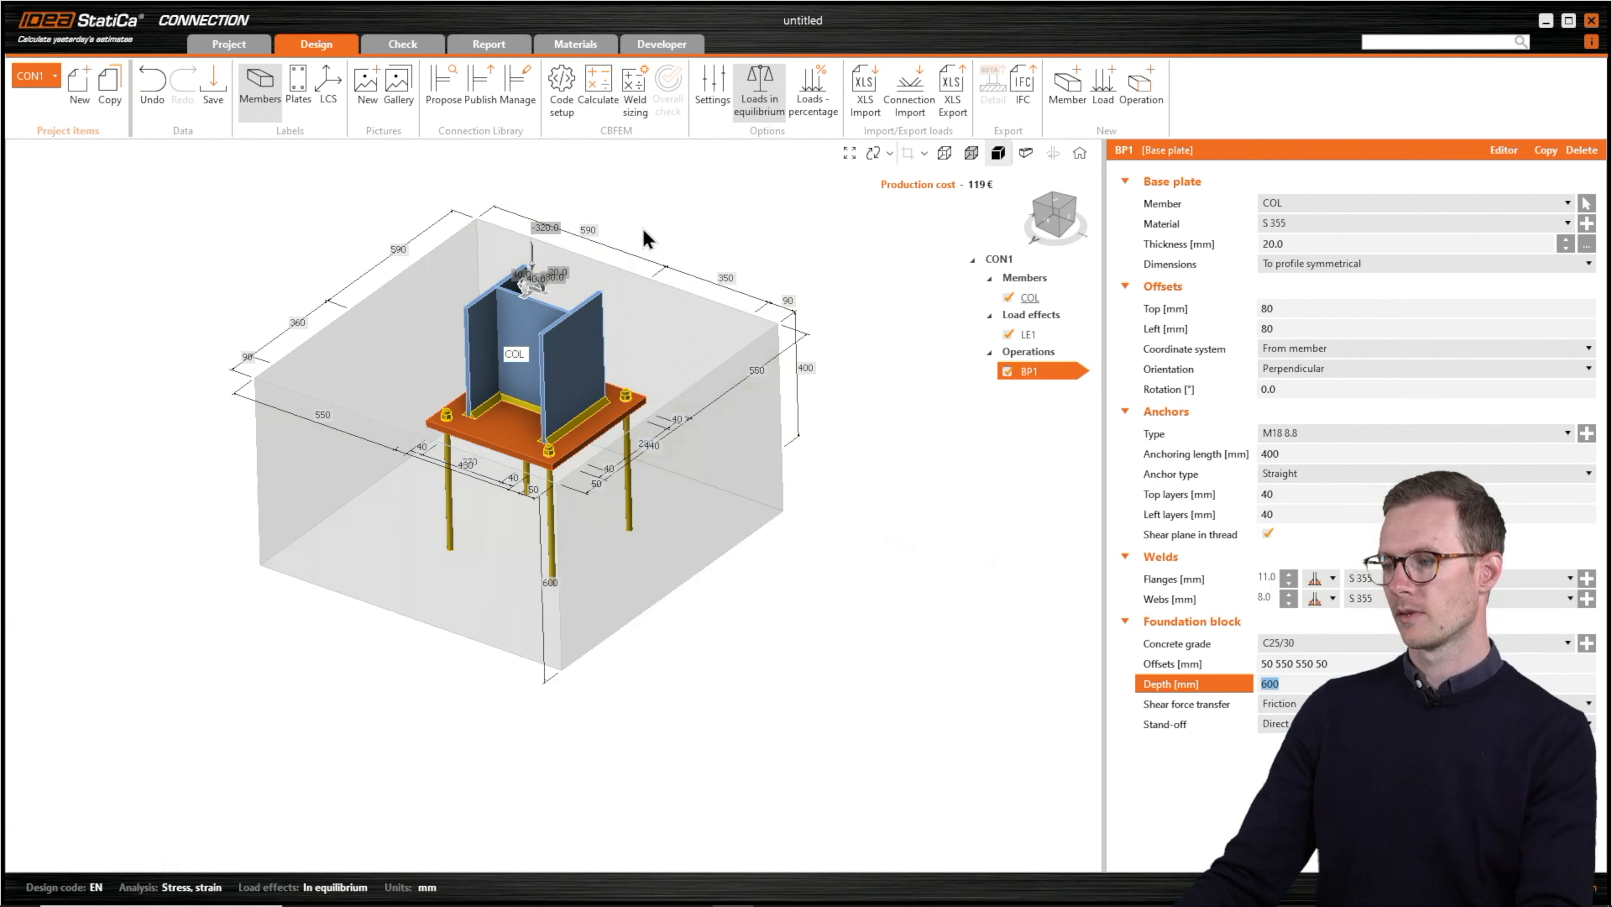
pyautogui.click(600, 95)
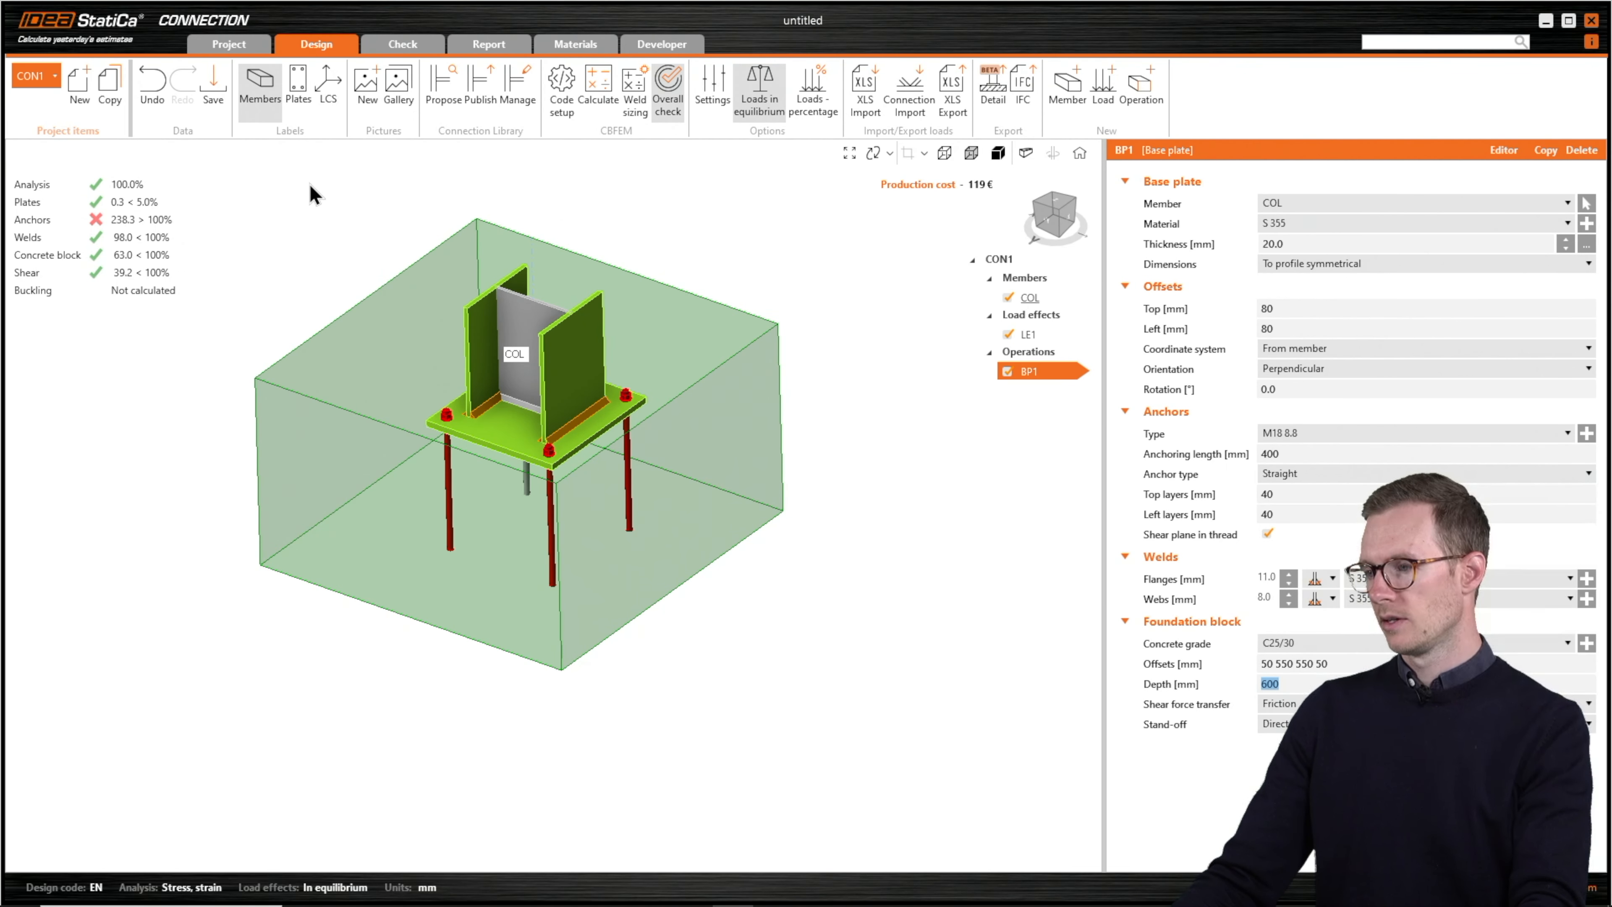
# - Examine anchor A4's tensile and concrete breakout resistance checks, then return to the base plate design
pyautogui.click(404, 46)
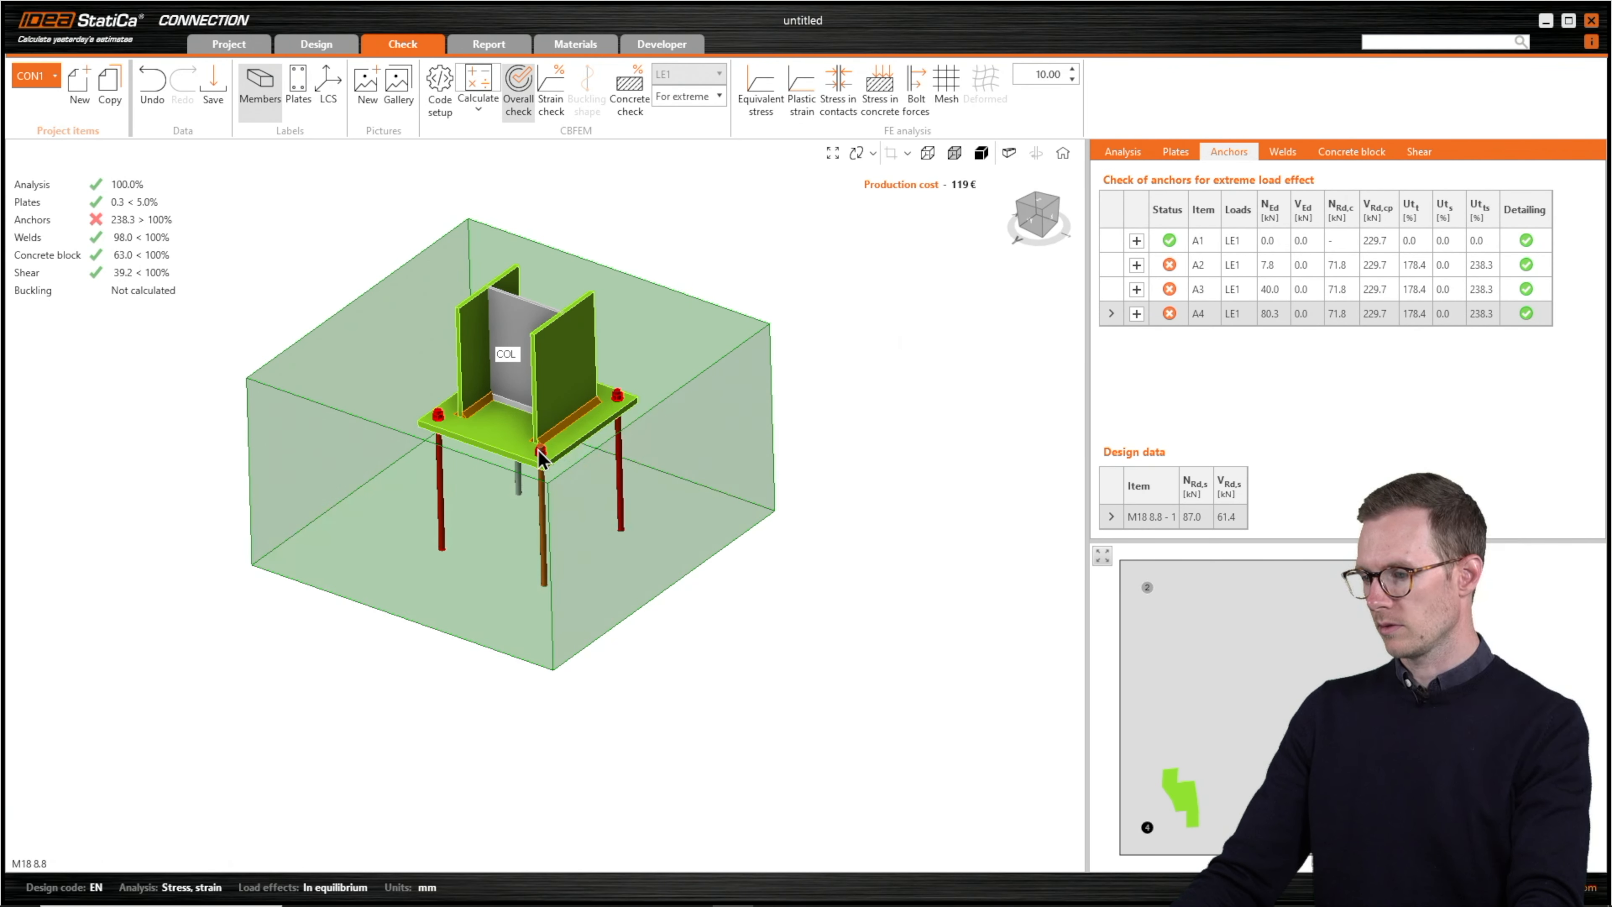
pyautogui.click(1136, 314)
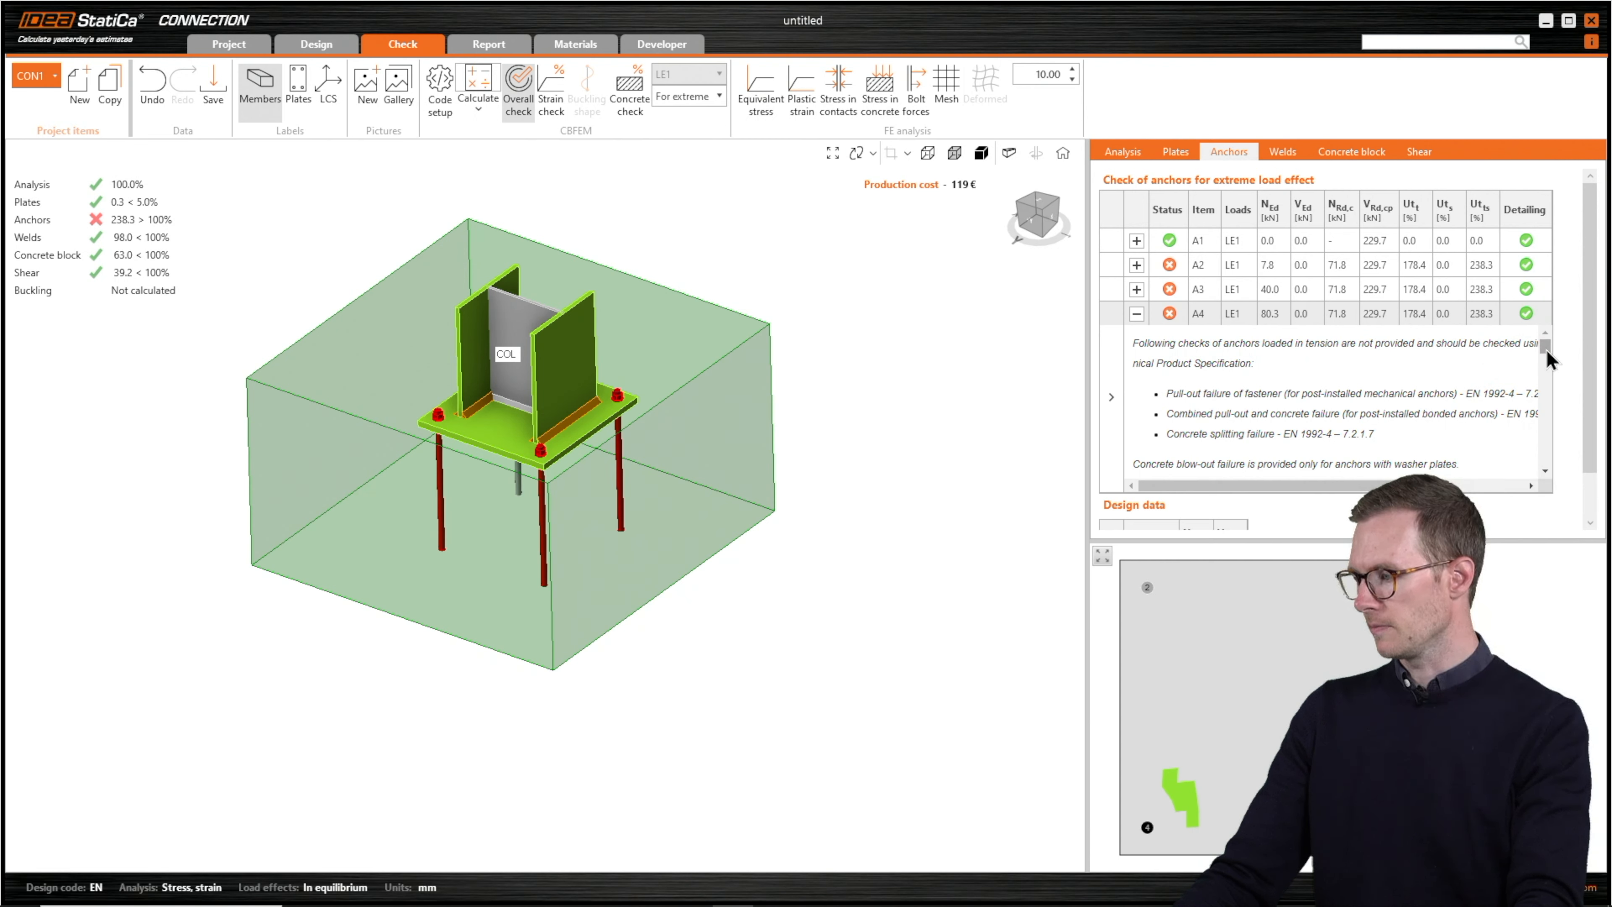
pyautogui.moveTo(1547, 349); pyautogui.dragTo(1547, 359)
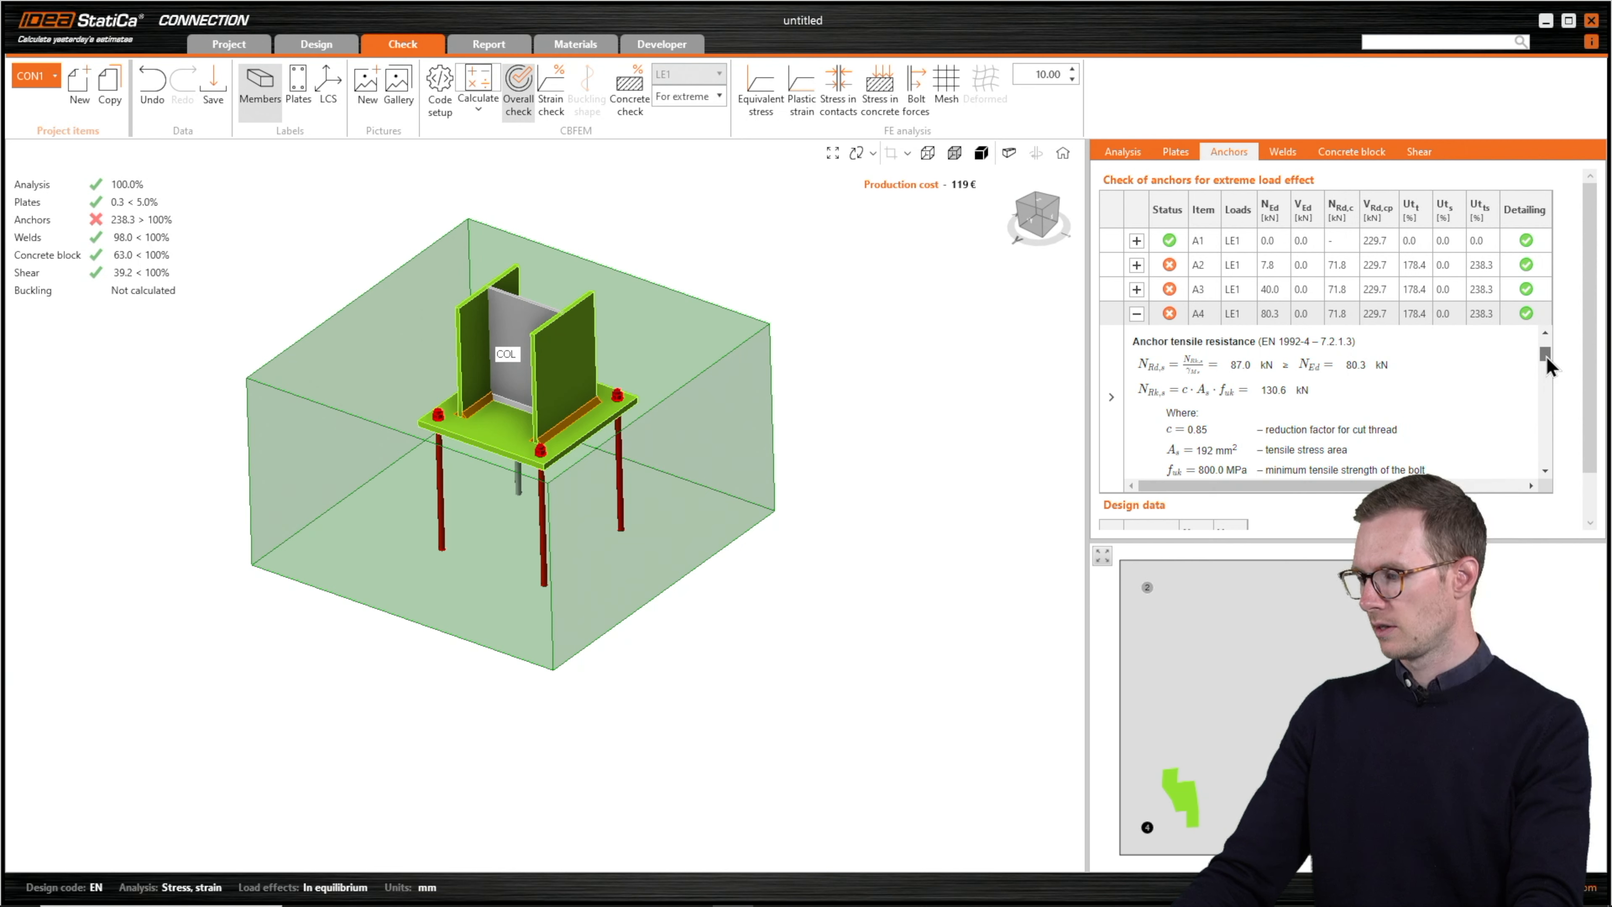
pyautogui.moveTo(1547, 359); pyautogui.dragTo(1547, 369)
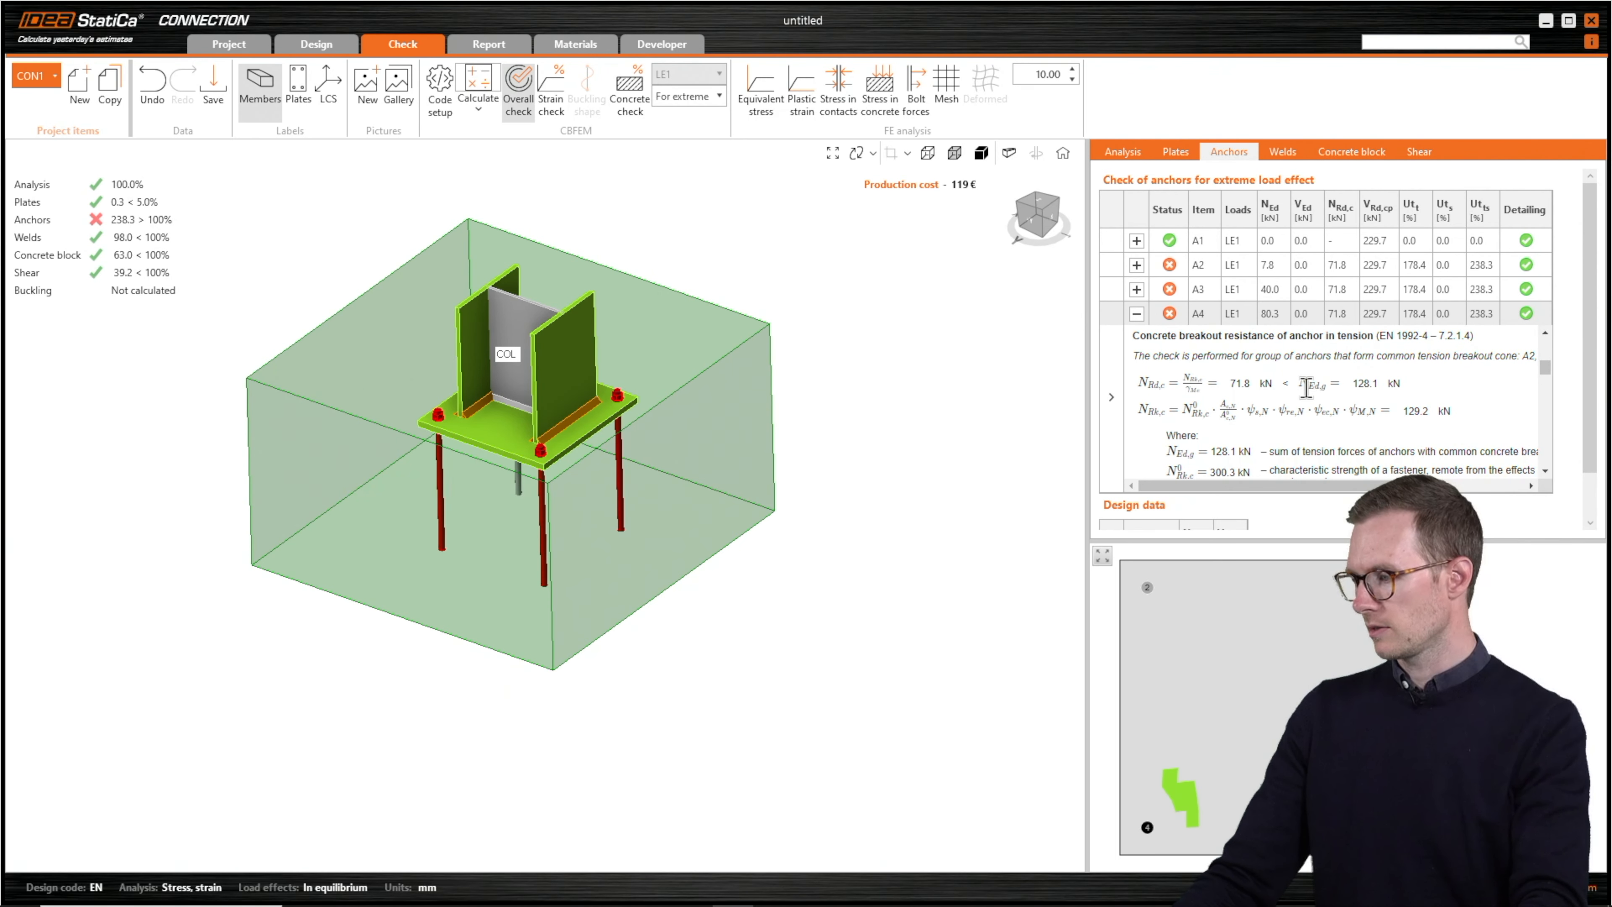
pyautogui.moveTo(1354, 383); pyautogui.dragTo(1382, 385)
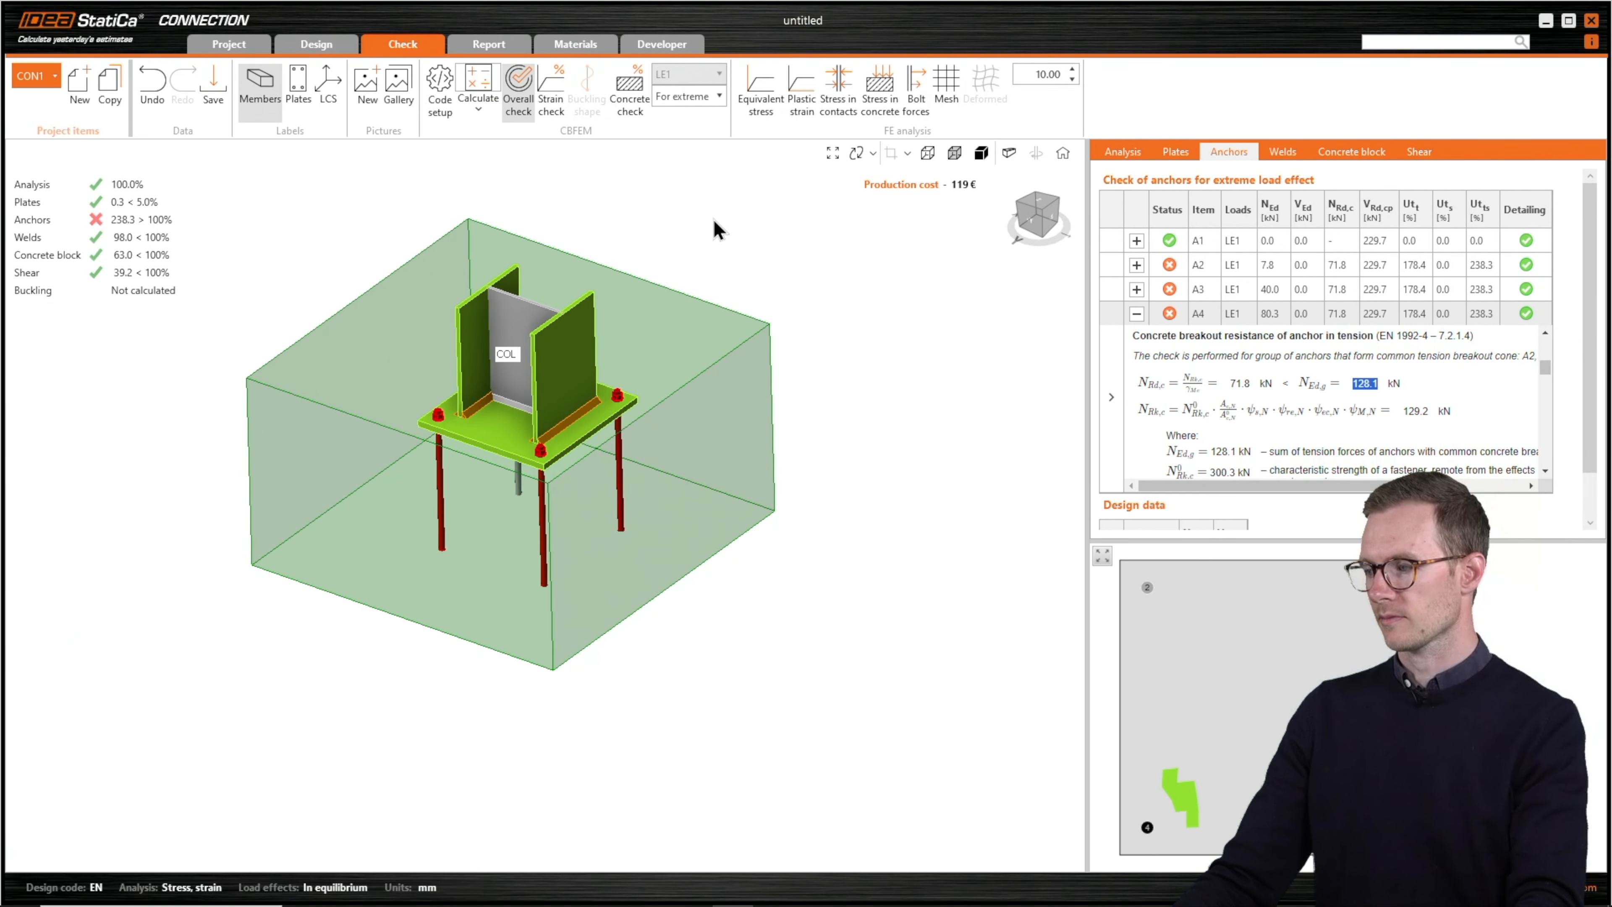
pyautogui.click(324, 46)
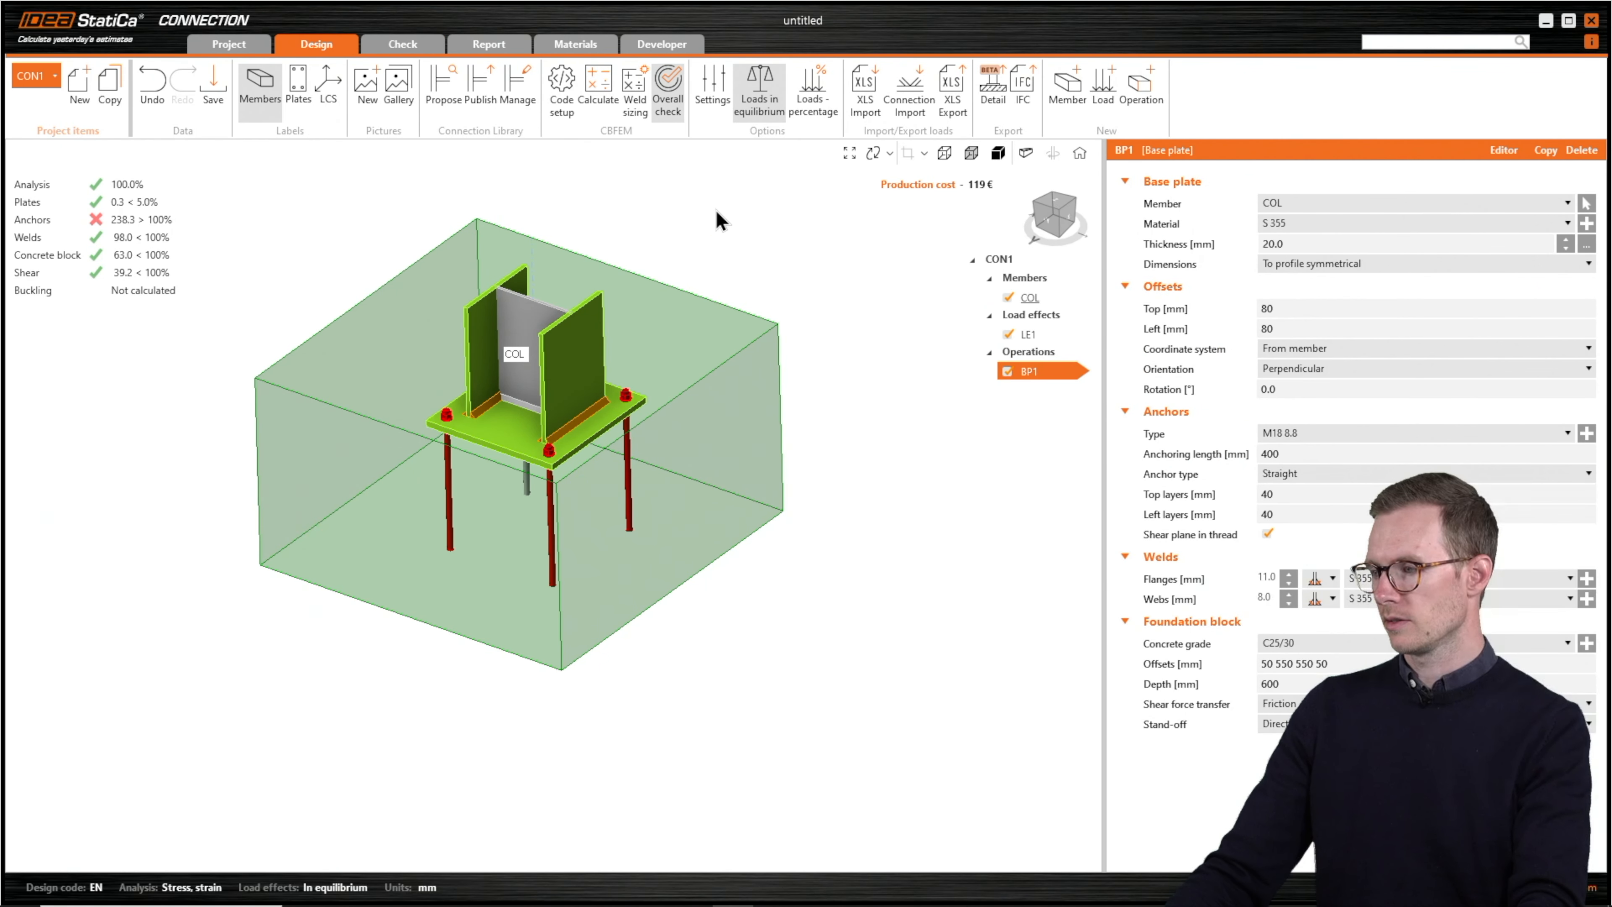
# - Export the base plate connection to IDEA StatiCa Detail, overwriting the existing file Anchoring to Detail 3D
pyautogui.click(992, 96)
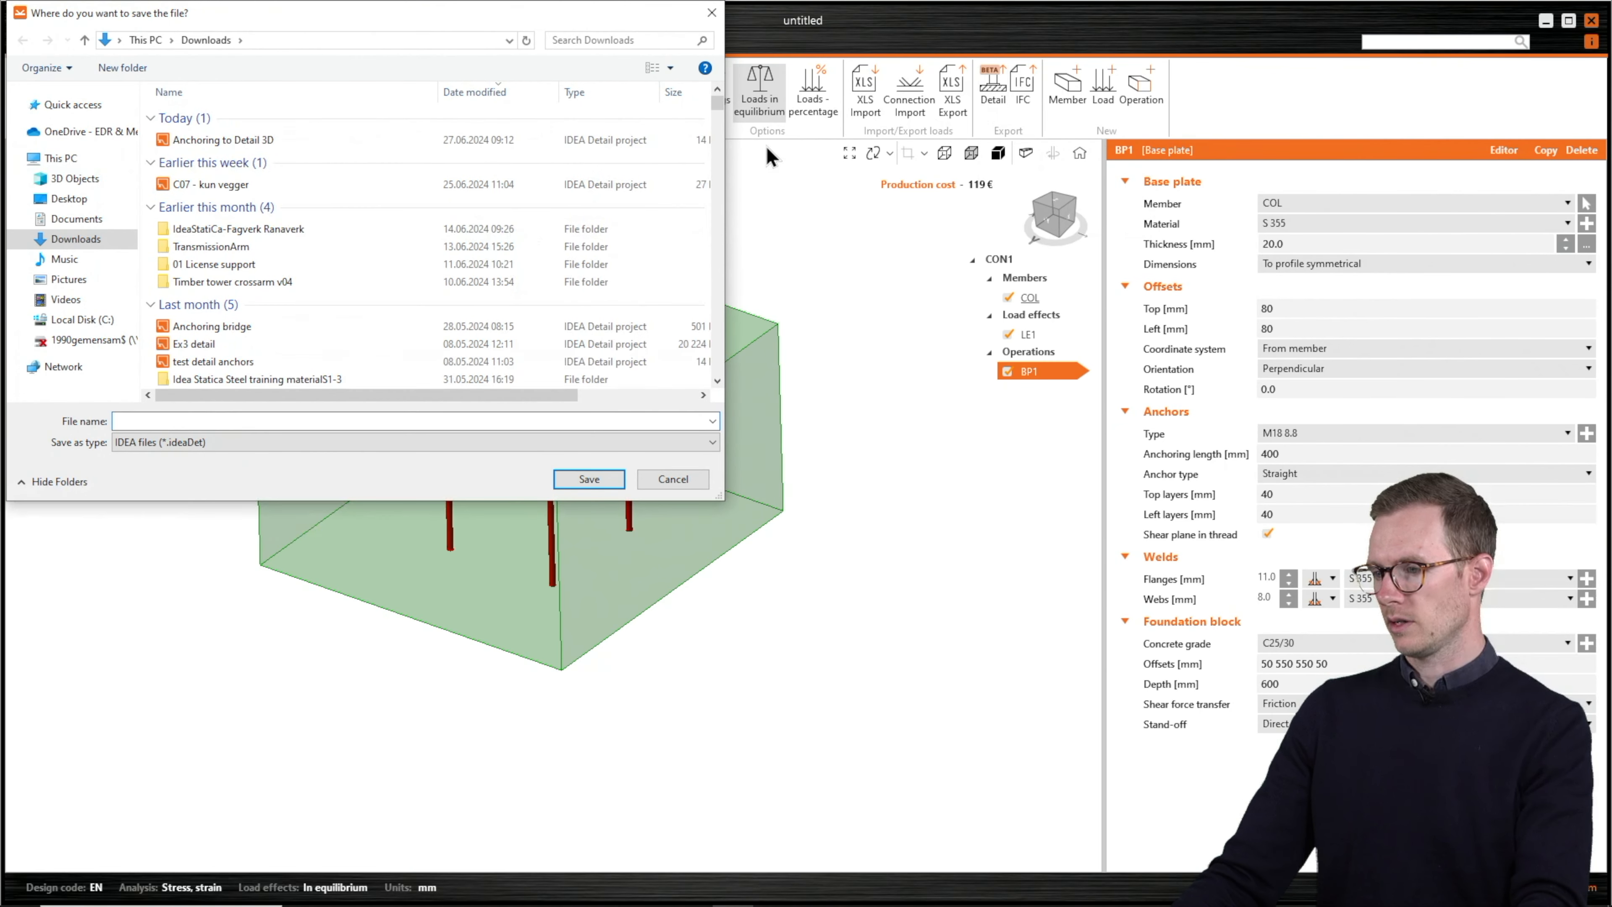
pyautogui.click(224, 140)
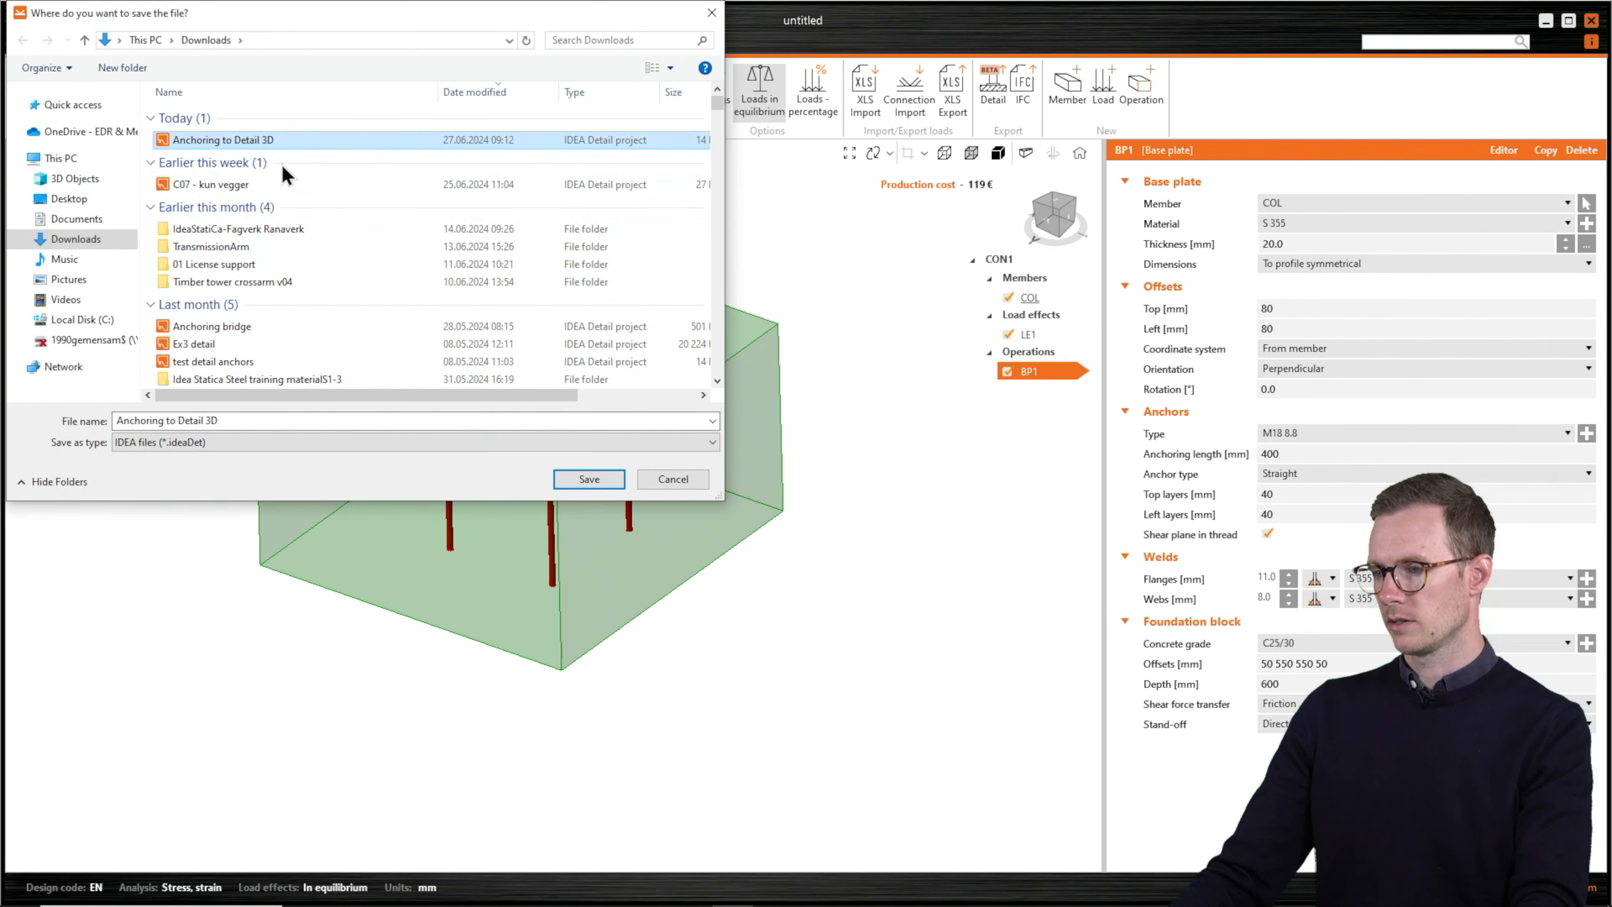
pyautogui.click(576, 479)
pyautogui.click(833, 524)
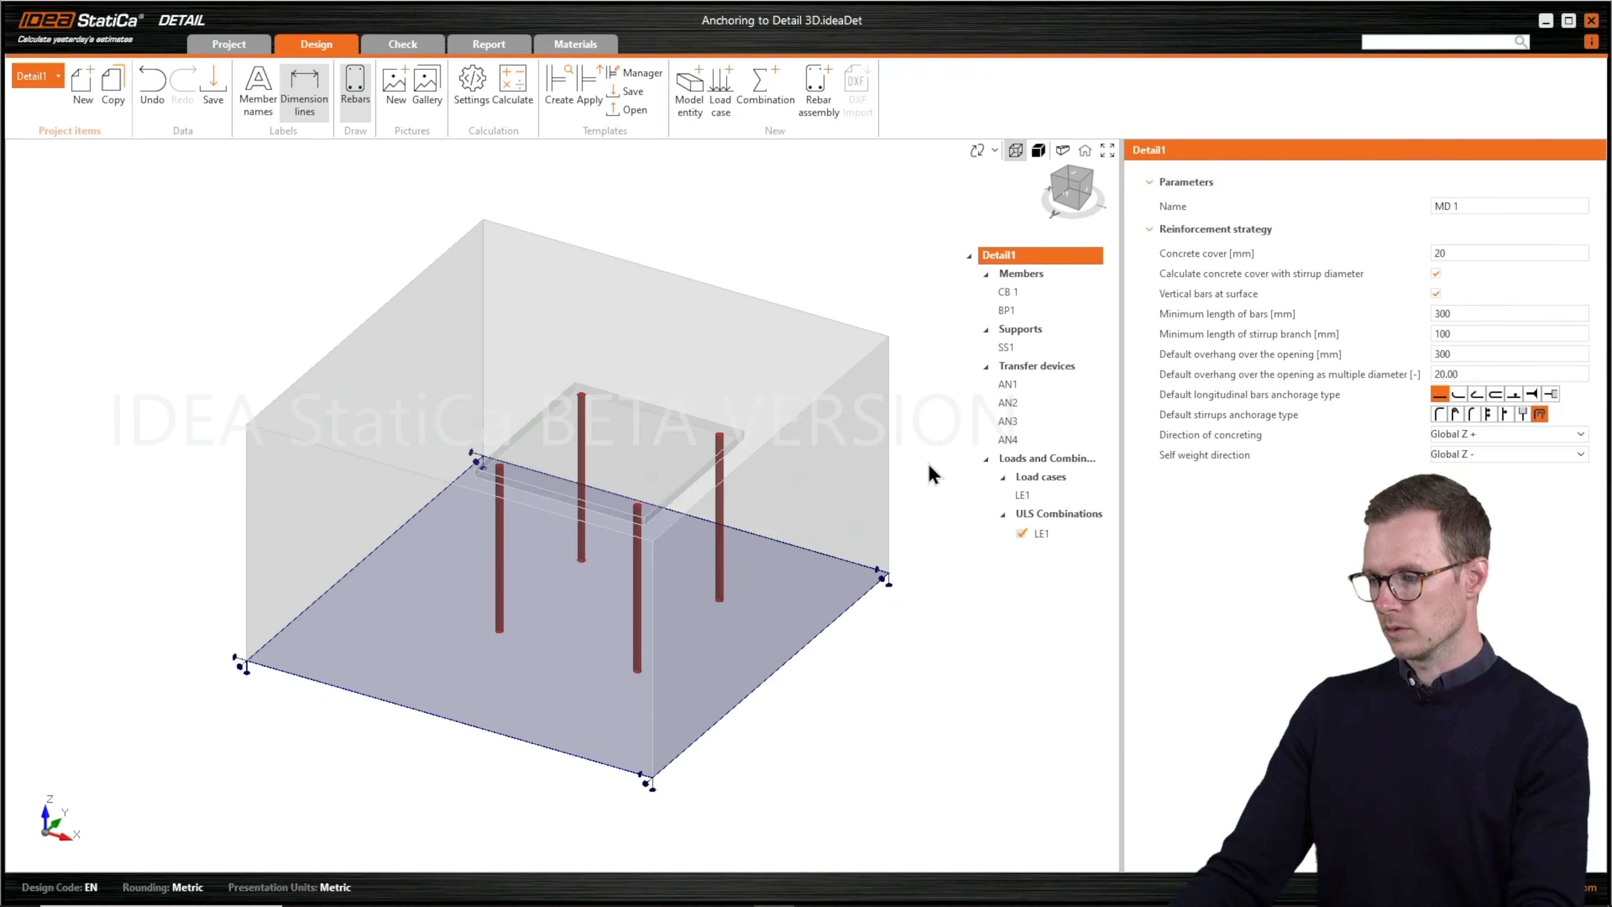
# - Review the properties of the imported concrete block CB 1 and base plate BP1
pyautogui.moveTo(932, 473); pyautogui.dragTo(908, 462, button='middle')
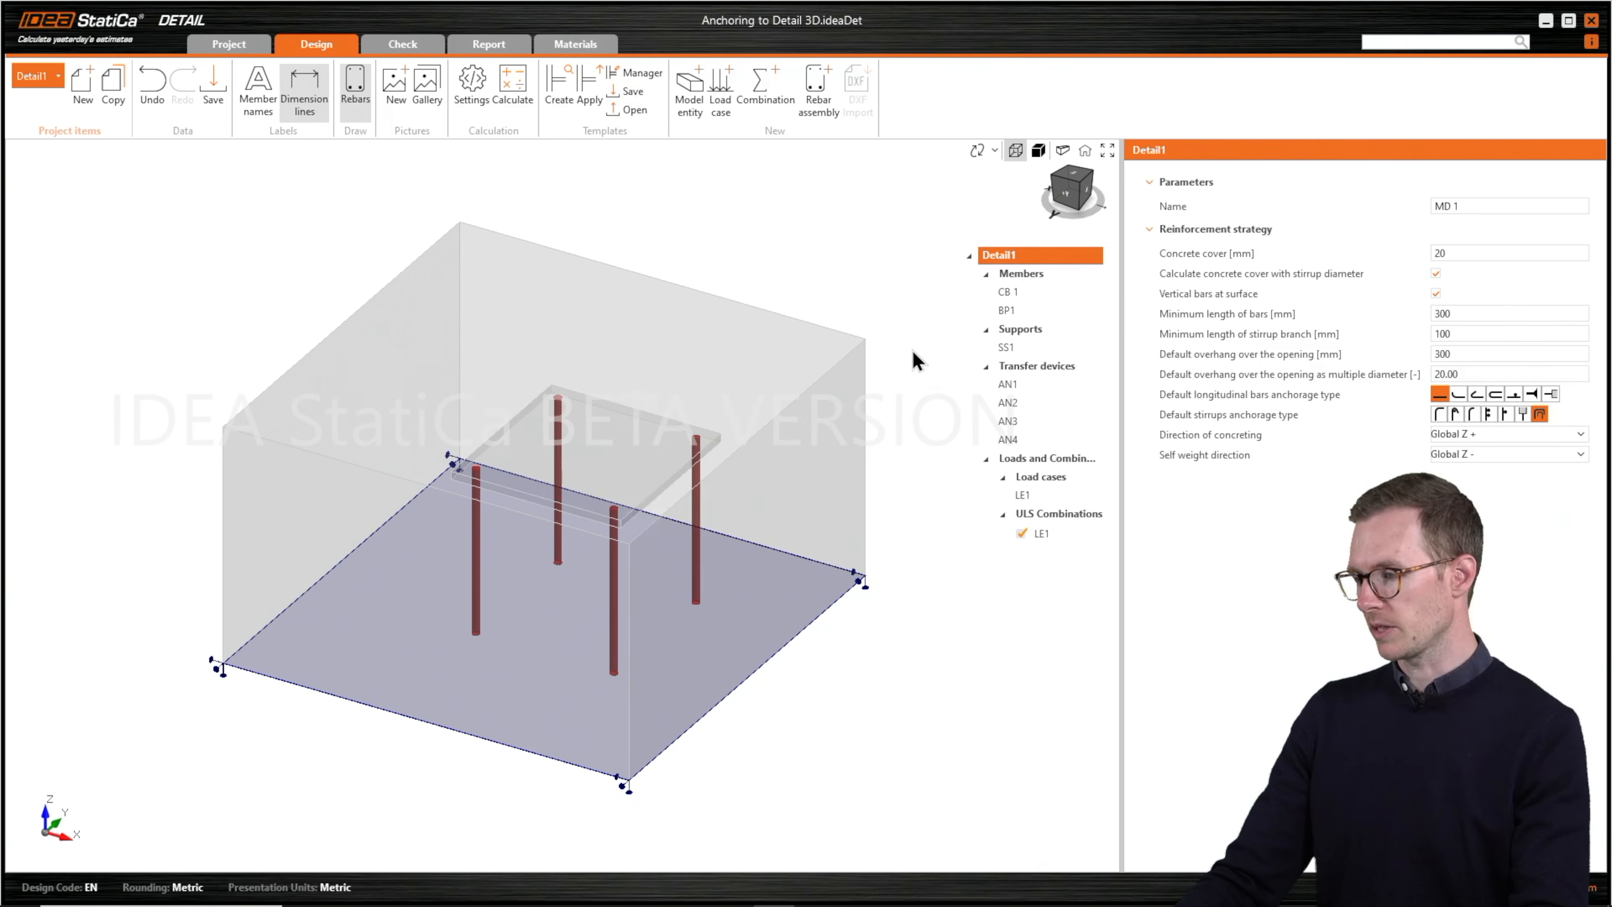
pyautogui.click(1010, 293)
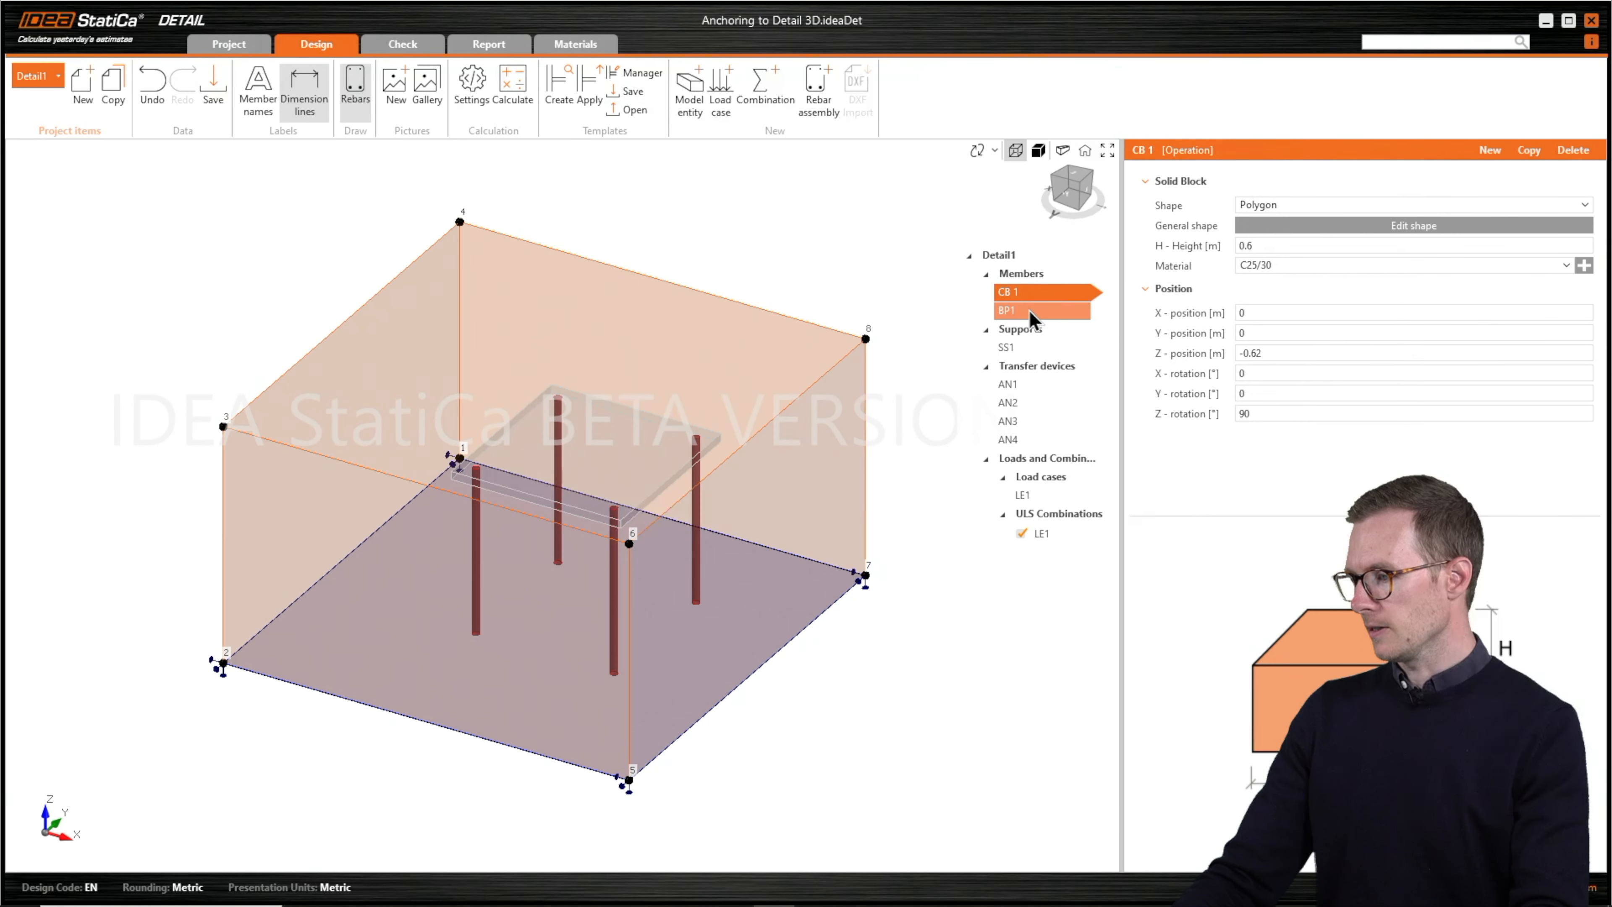
pyautogui.click(1029, 311)
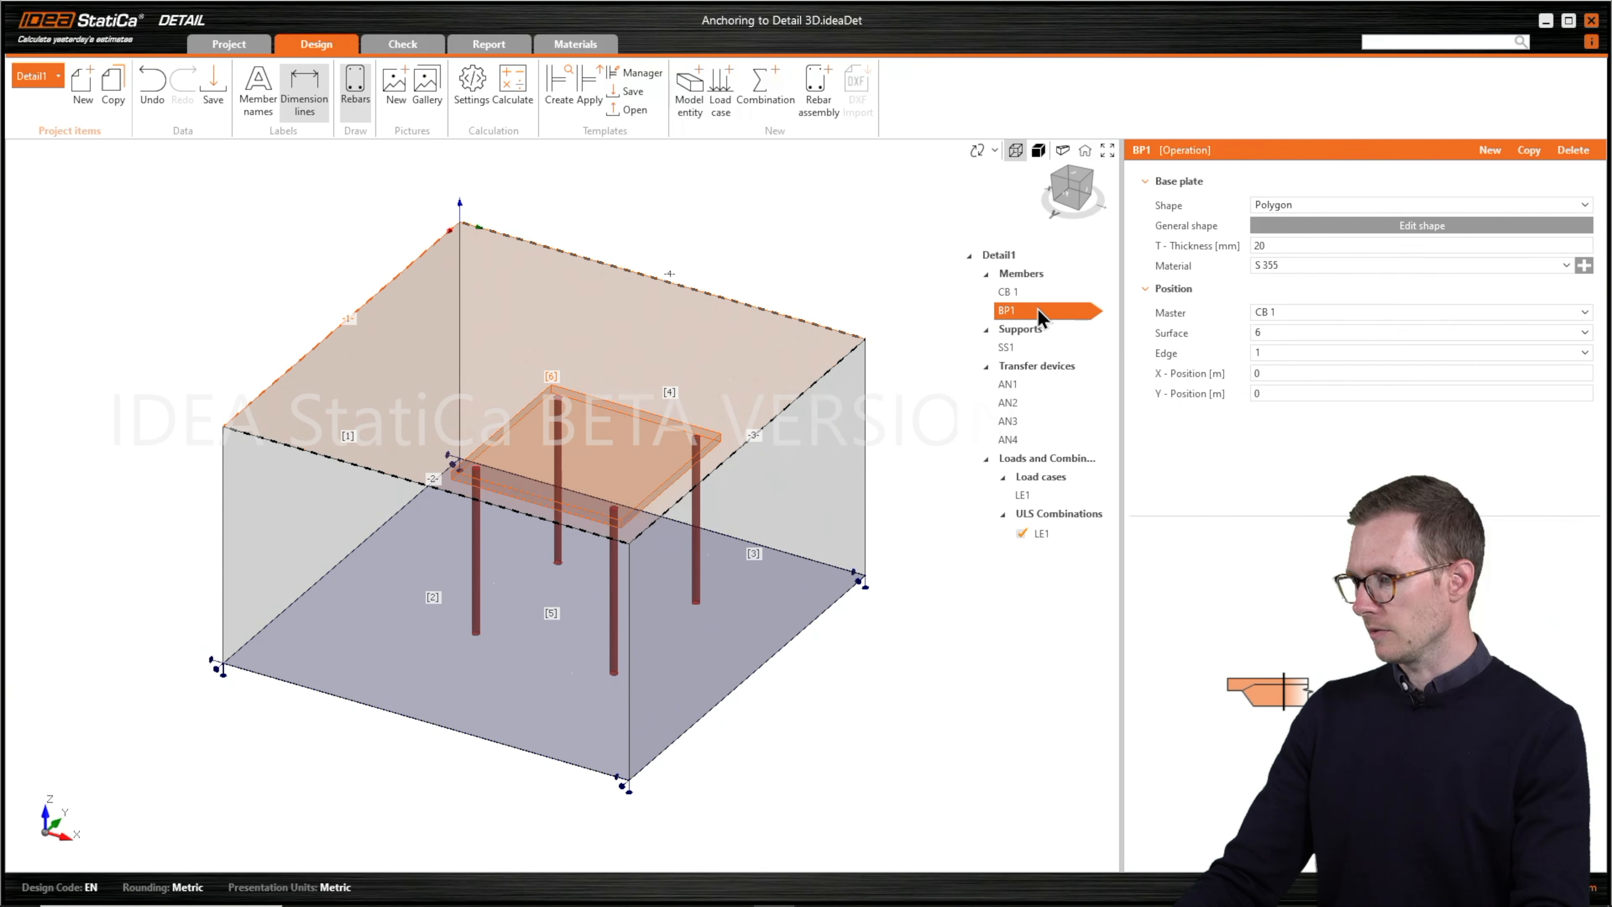
# - Set custom stiffnesses for surface support SS1: 8 MN/m/m2 in X, 8 in Y and 40 in Z
pyautogui.click(1040, 348)
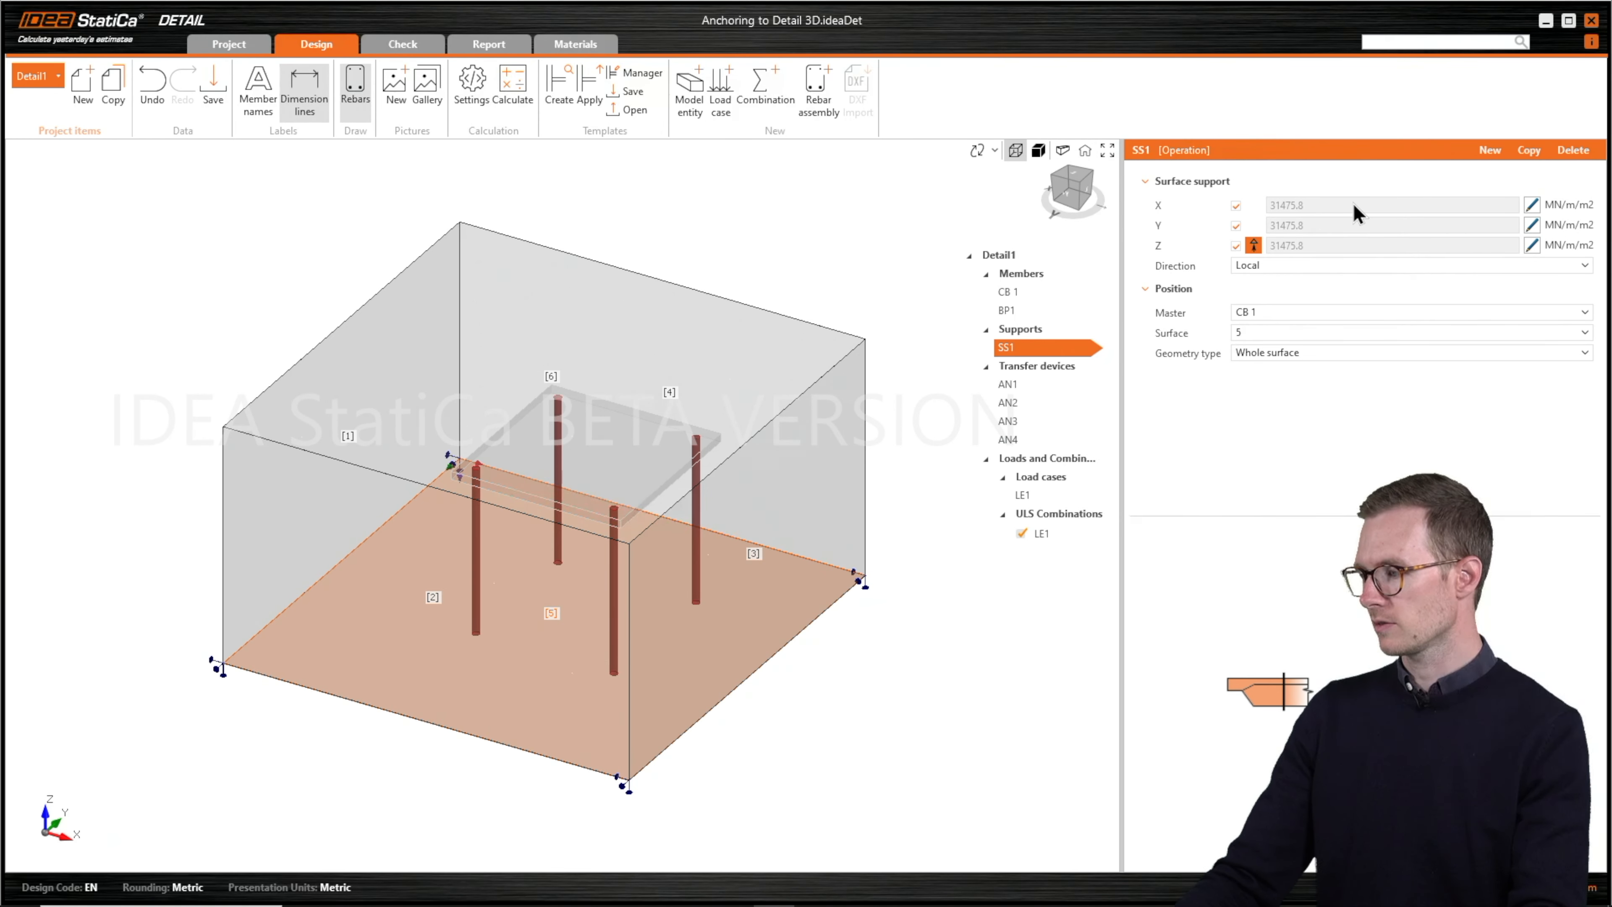
pyautogui.click(1532, 206)
pyautogui.moveTo(1336, 206); pyautogui.dragTo(1255, 206)
pyautogui.write('8')
pyautogui.click(1532, 225)
pyautogui.moveTo(1406, 225); pyautogui.dragTo(1254, 225)
pyautogui.write('8')
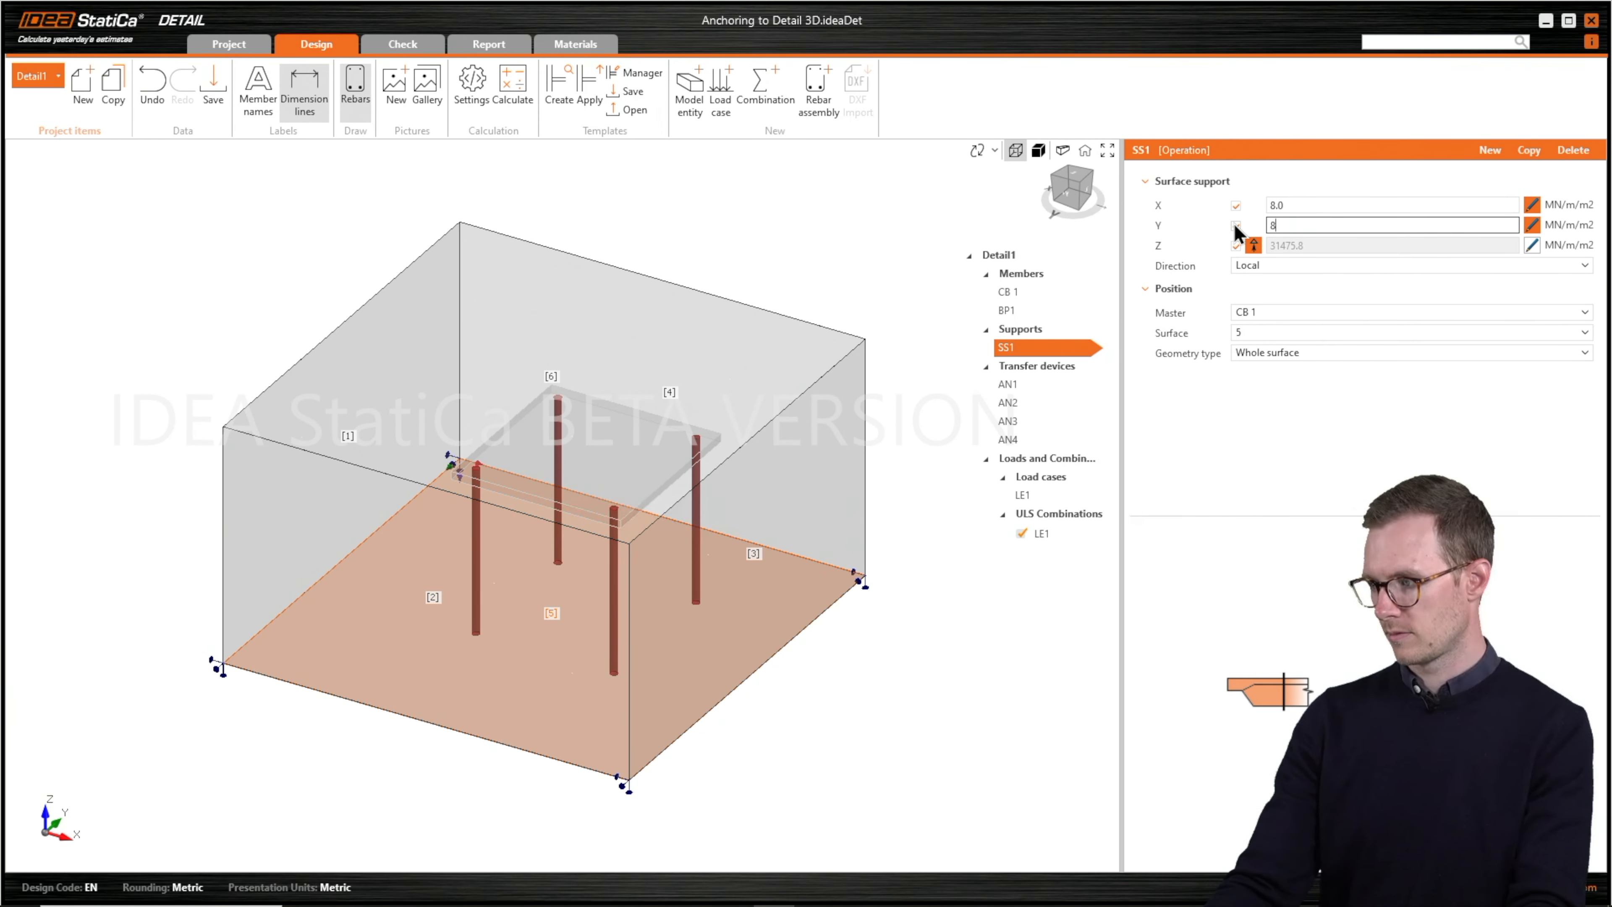
pyautogui.click(1532, 245)
pyautogui.moveTo(1397, 246); pyautogui.dragTo(1222, 247)
pyautogui.write('40')
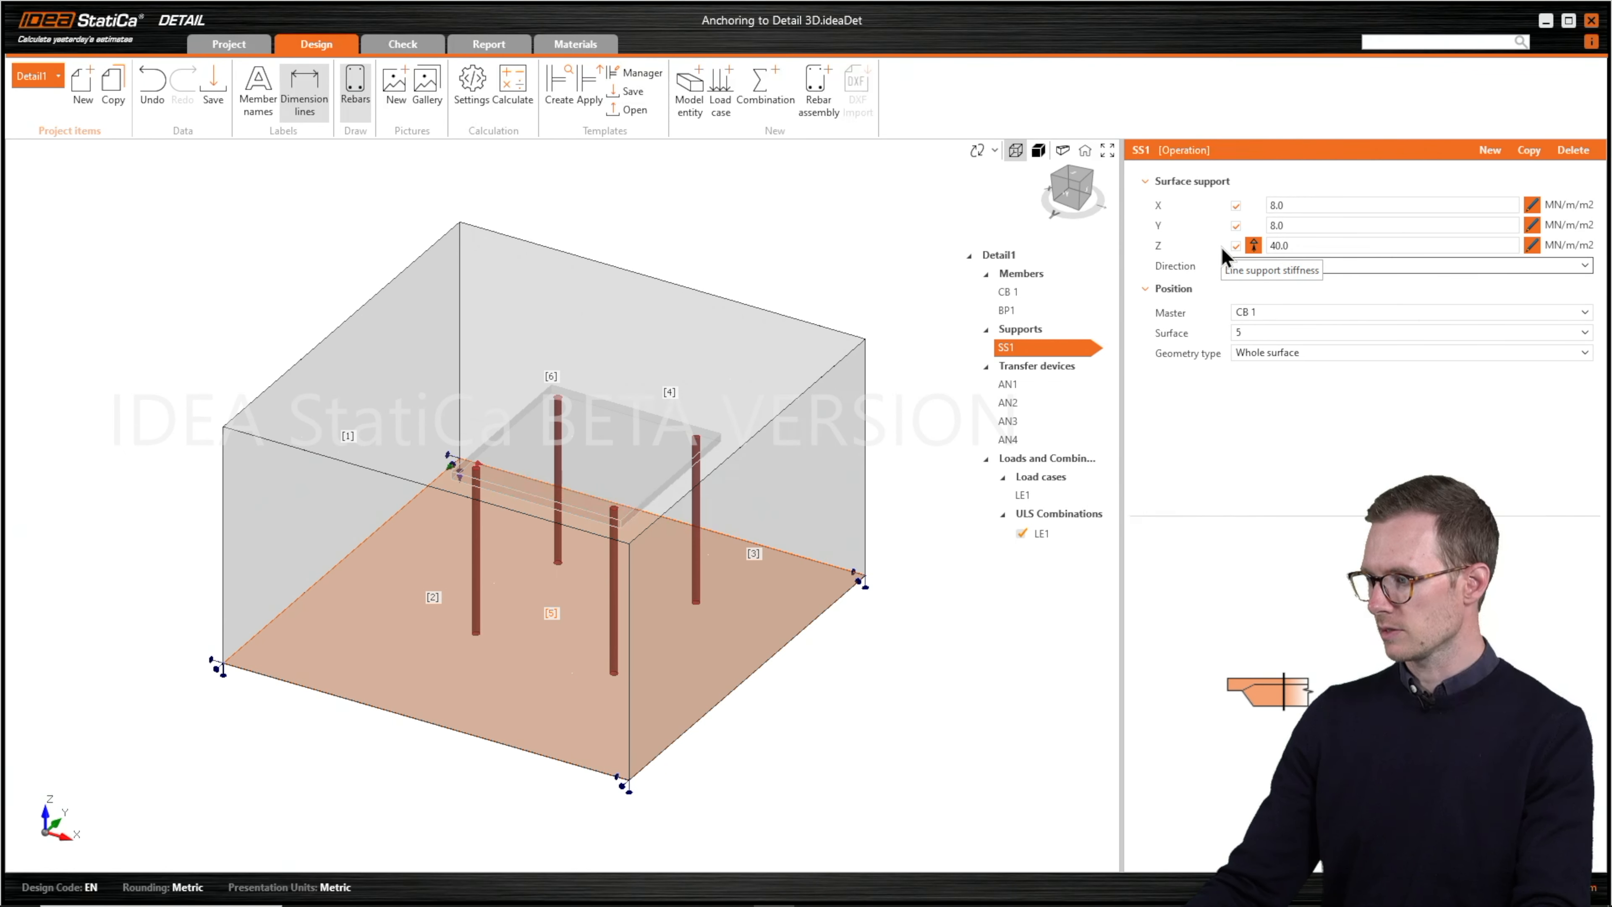
# - Give all four anchors AN1 to AN4 a bent-end anchorage, keeping the anchor type Cast-in place – Reinforcement
pyautogui.click(1030, 384)
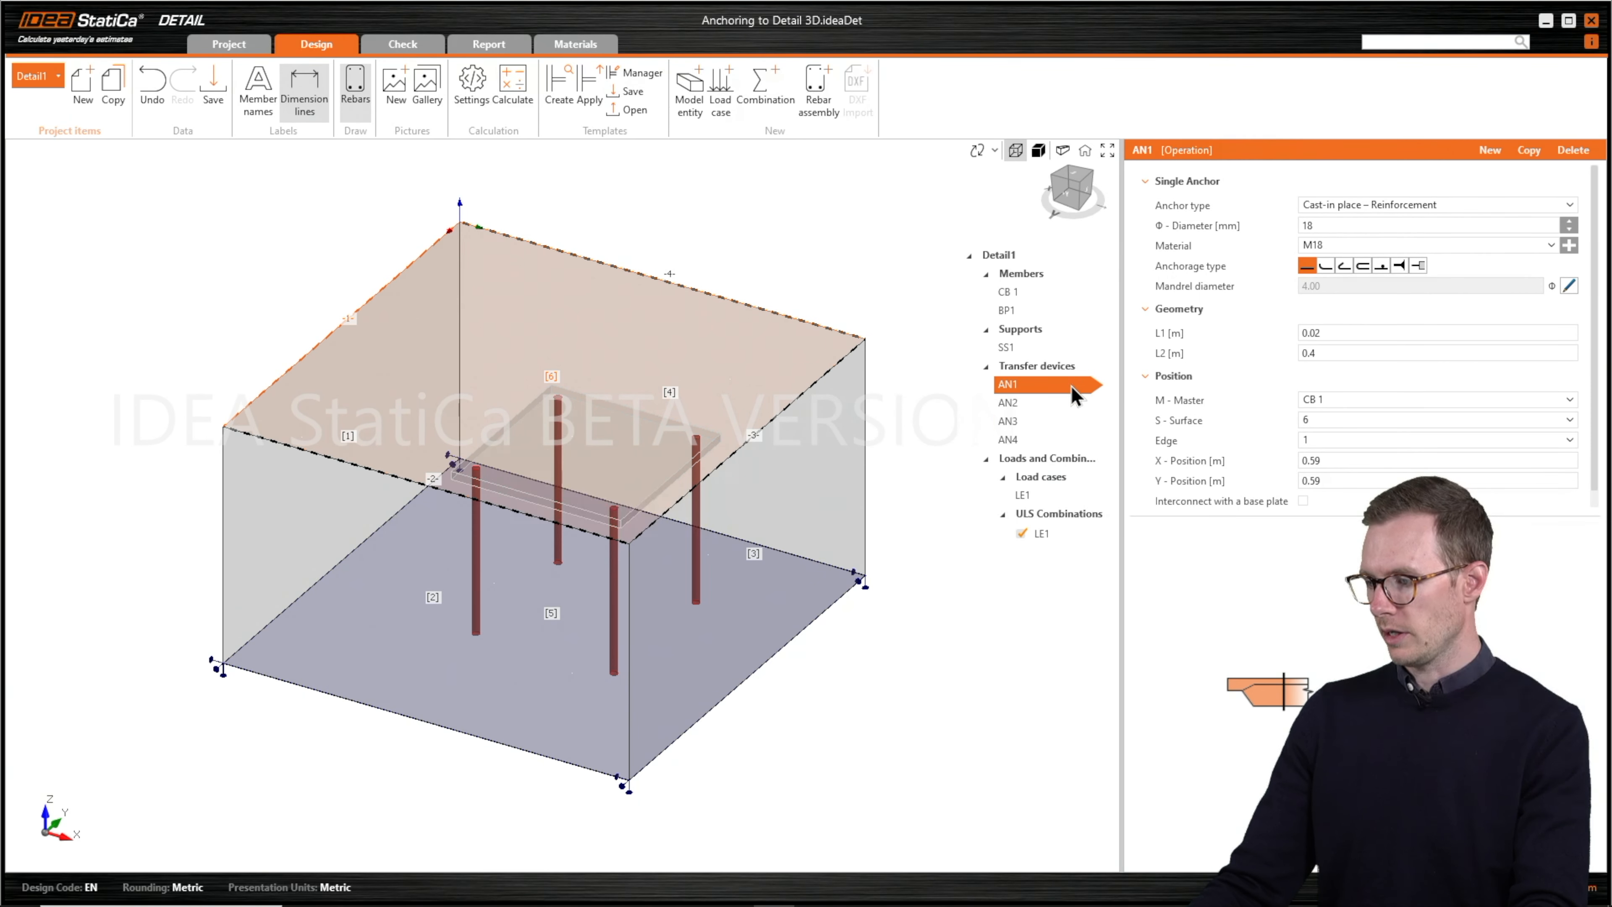
pyautogui.keyDown('shift'); pyautogui.click(1041, 440); pyautogui.keyUp('shift')
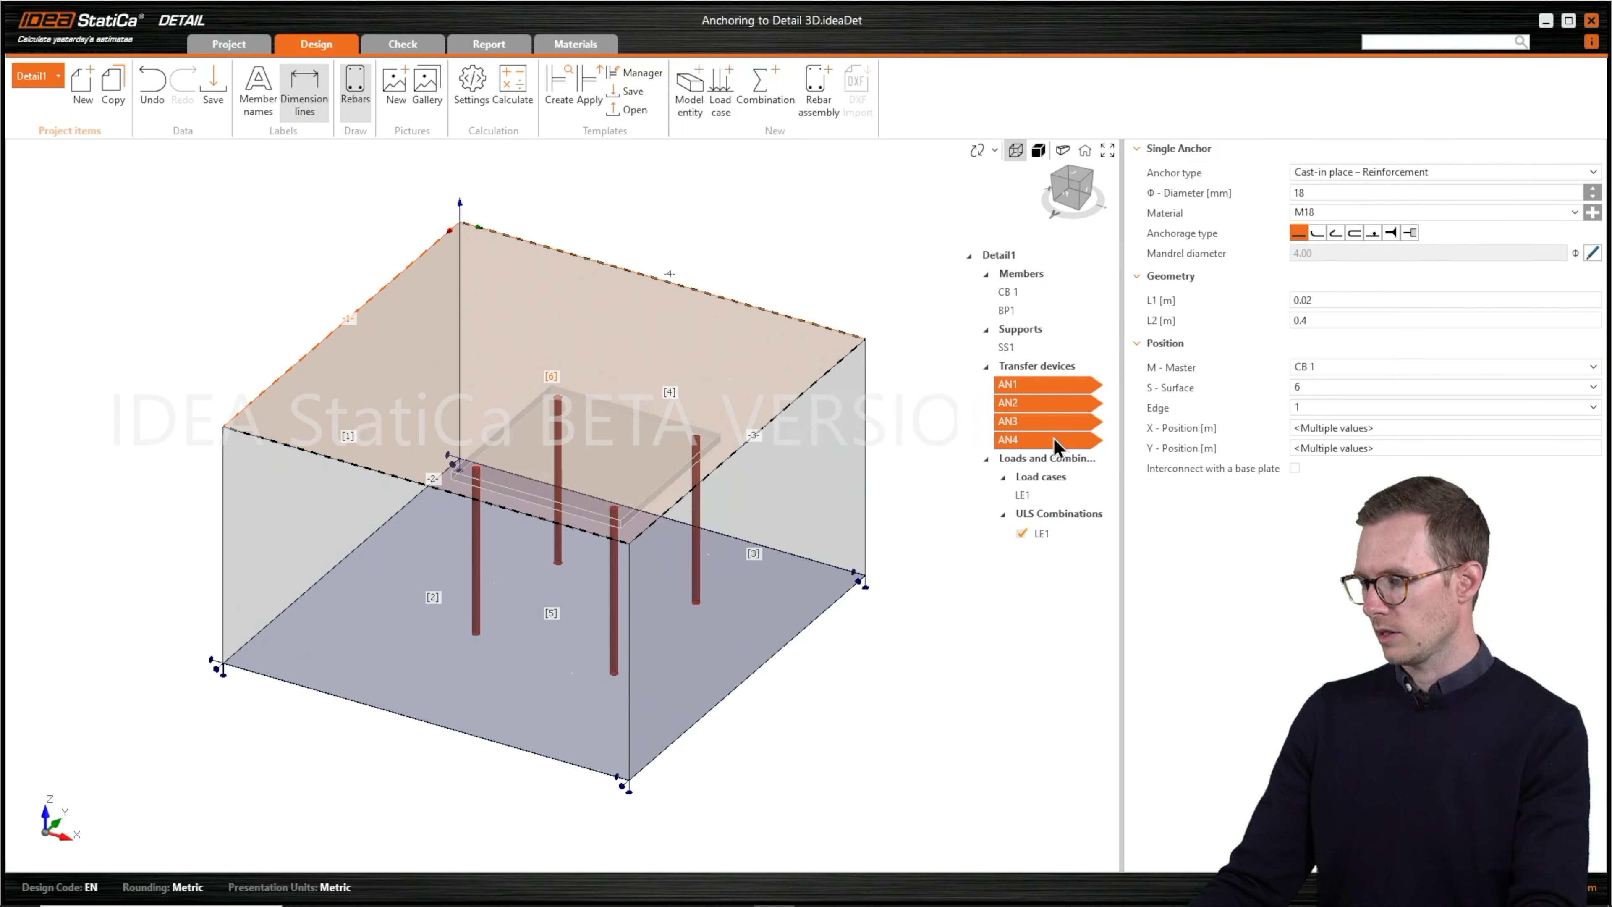
pyautogui.click(1318, 233)
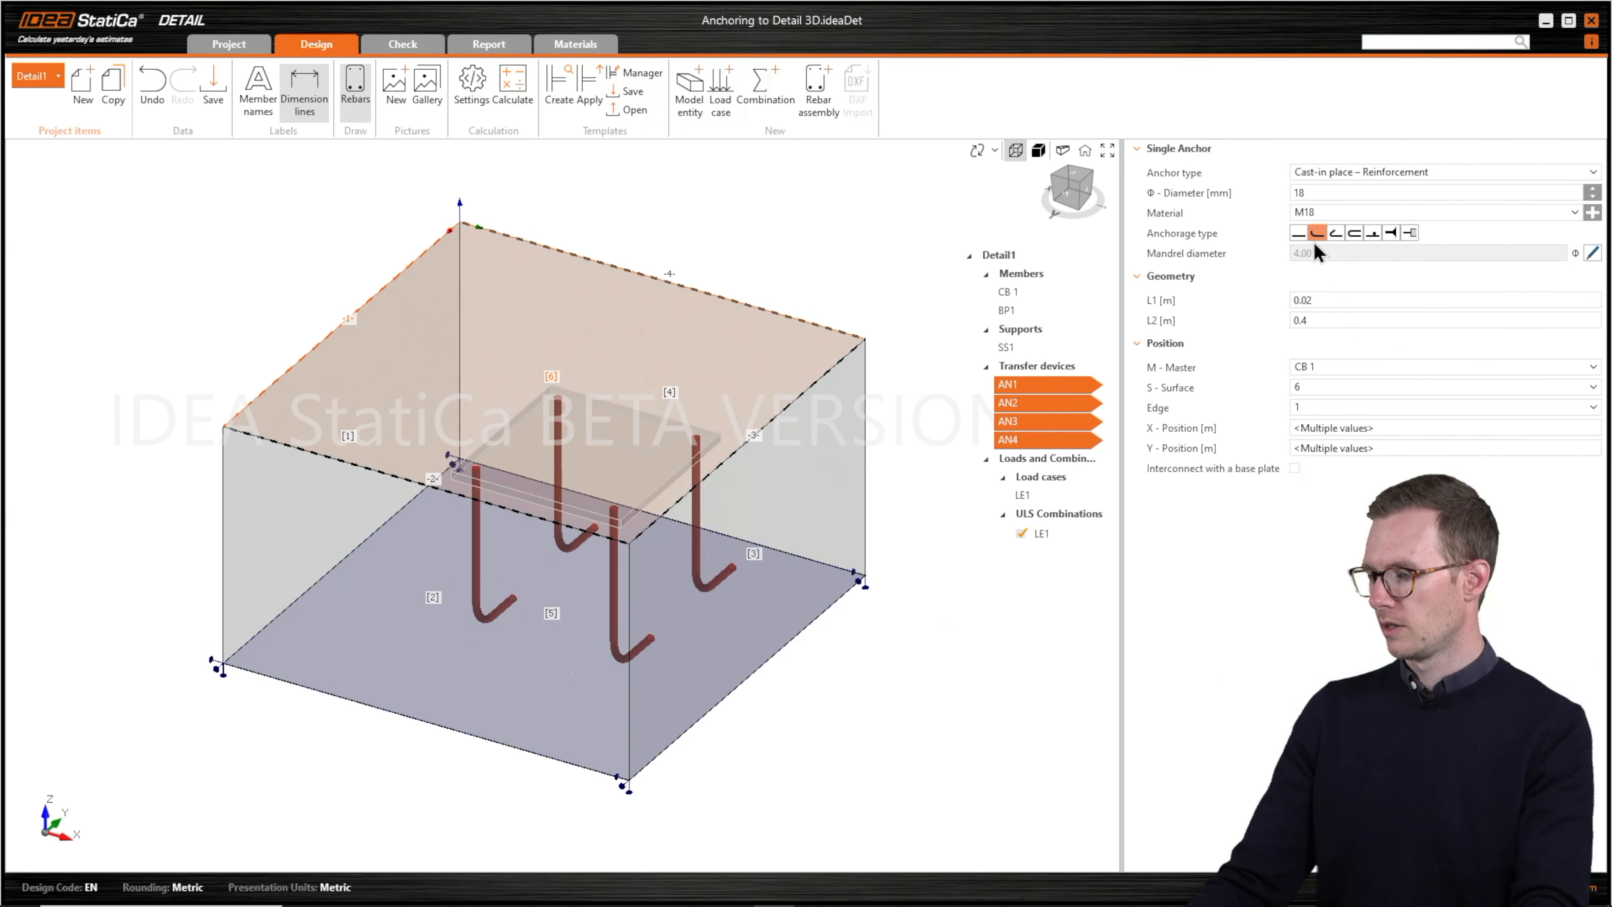
pyautogui.click(1333, 177)
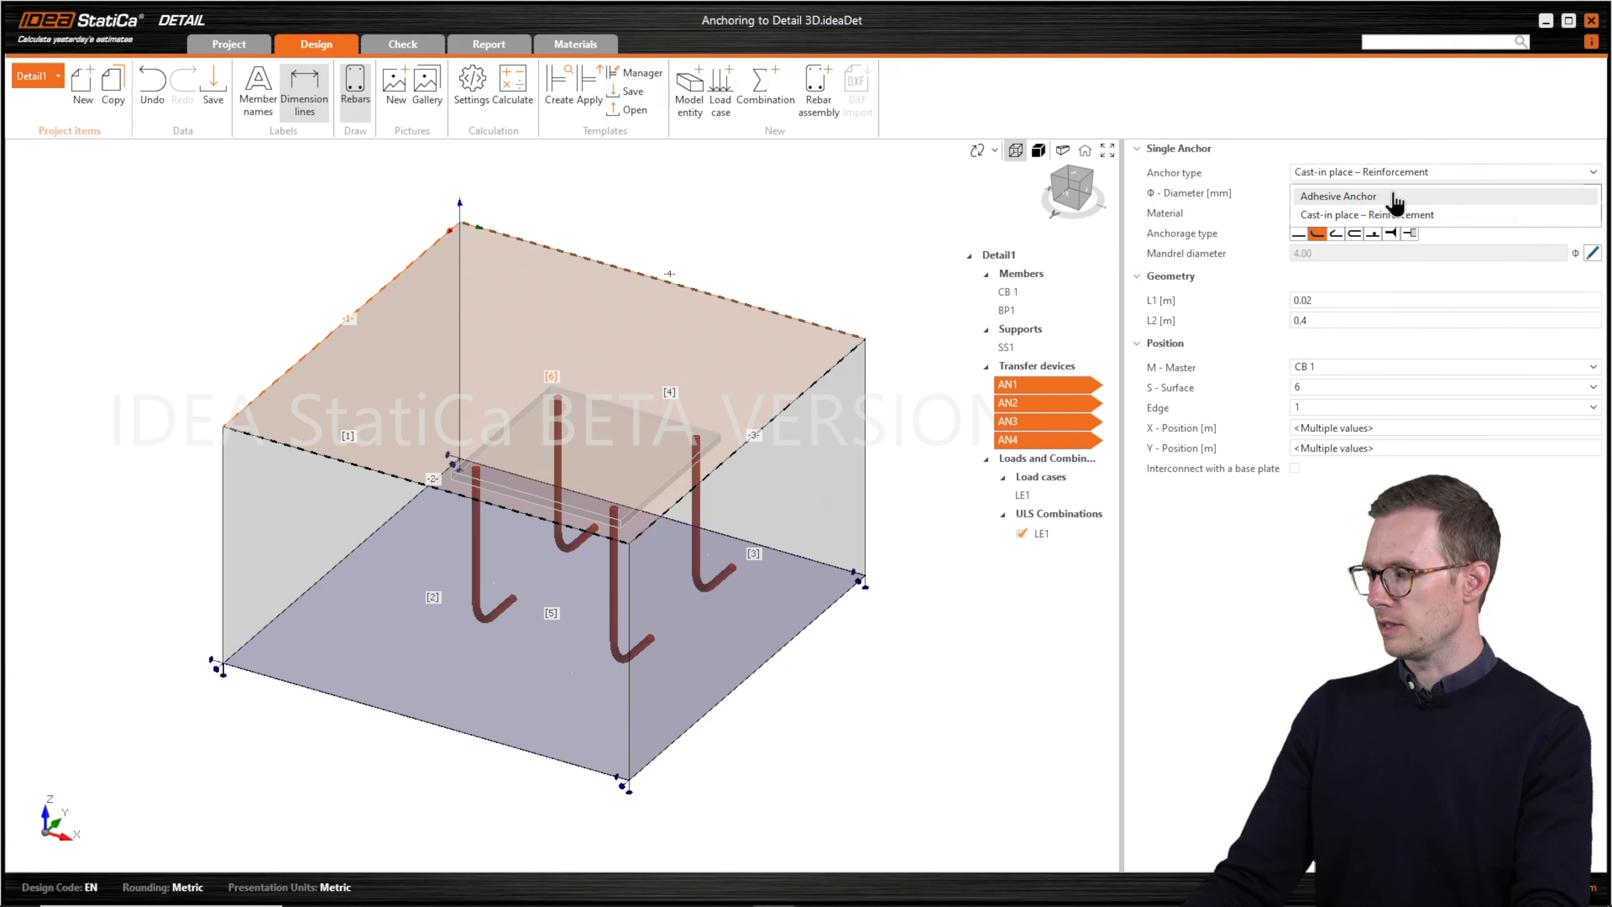
pyautogui.click(1441, 171)
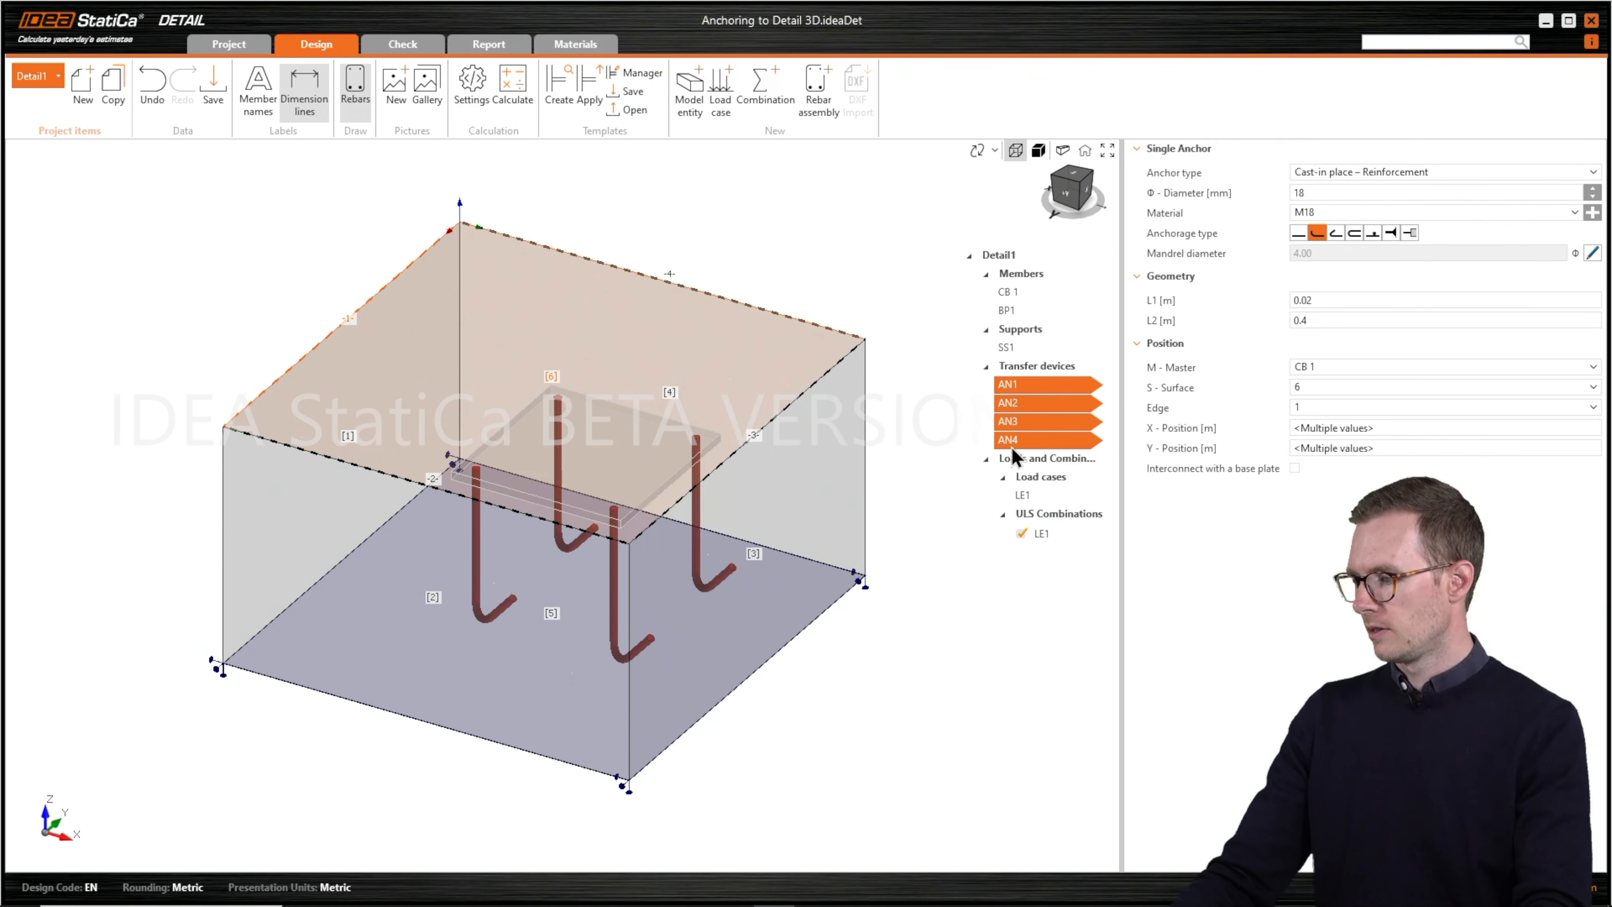
# - Examine load case LE1's imported weld forces on the base plate and the point loads at the anchors
pyautogui.click(1043, 503)
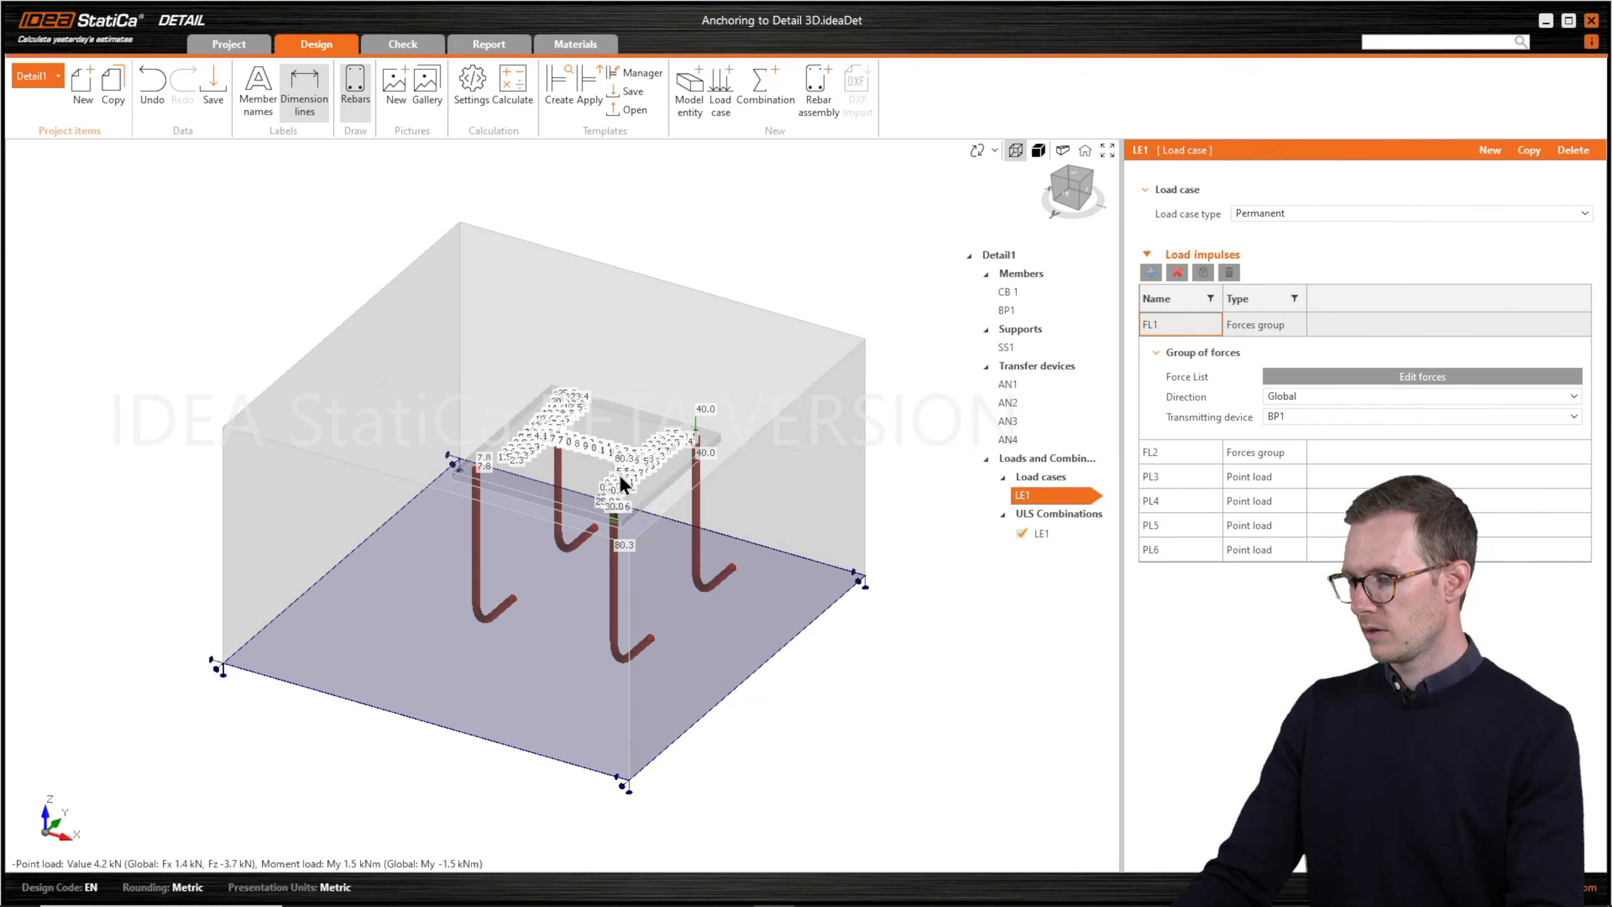
pyautogui.scroll(3, 625, 476)
pyautogui.scroll(3, 630, 480)
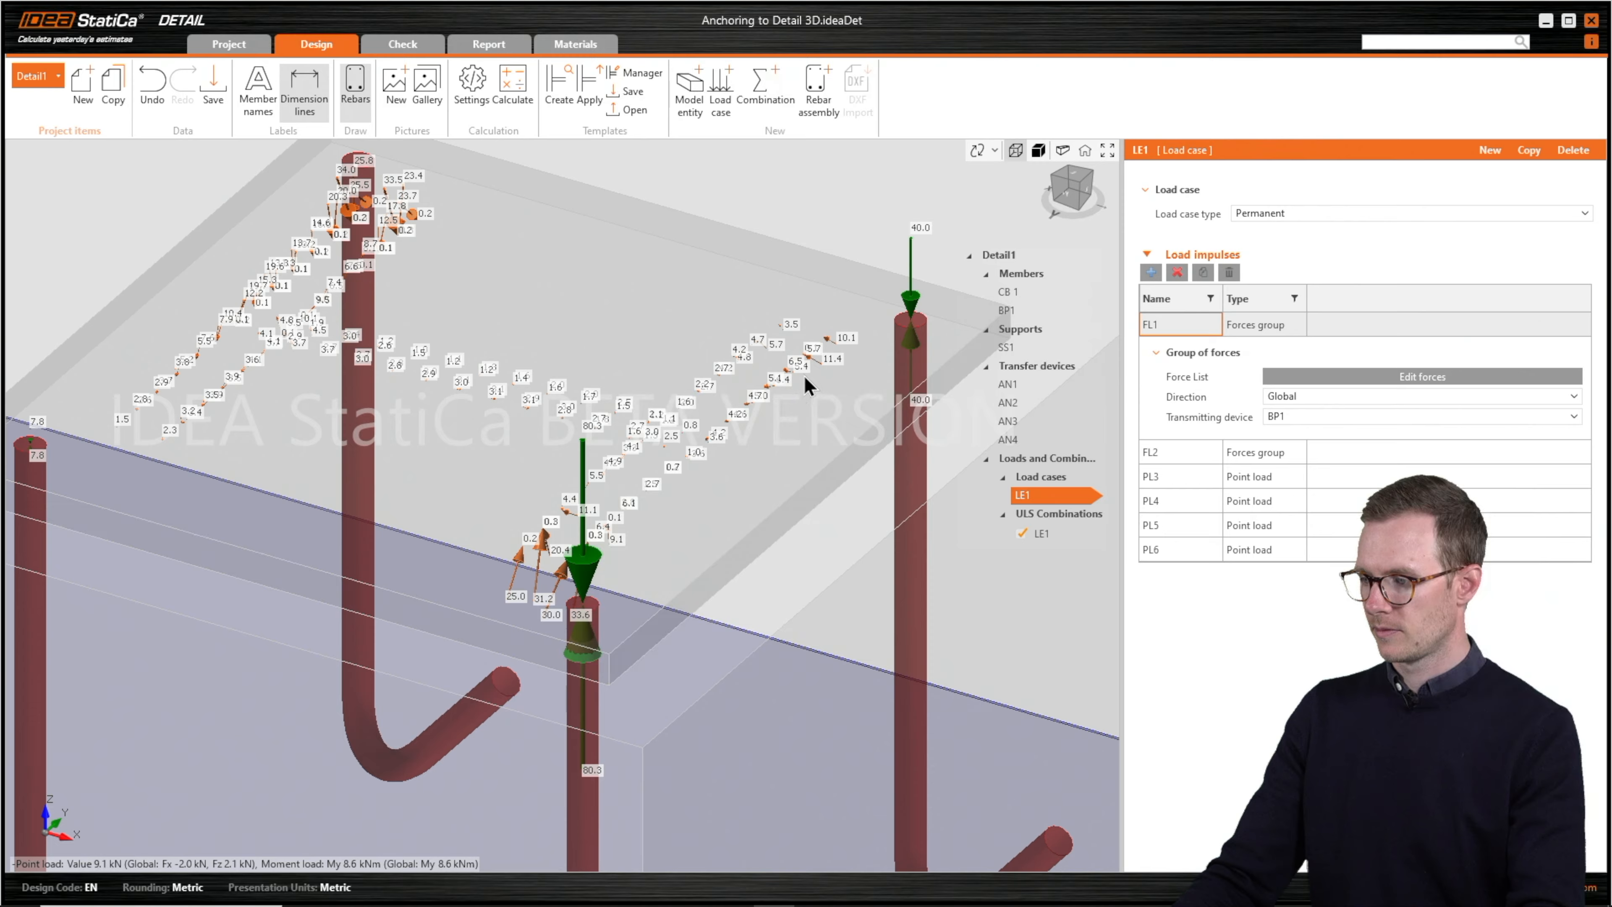
pyautogui.scroll(5, 805, 376)
pyautogui.scroll(-4, 683, 437)
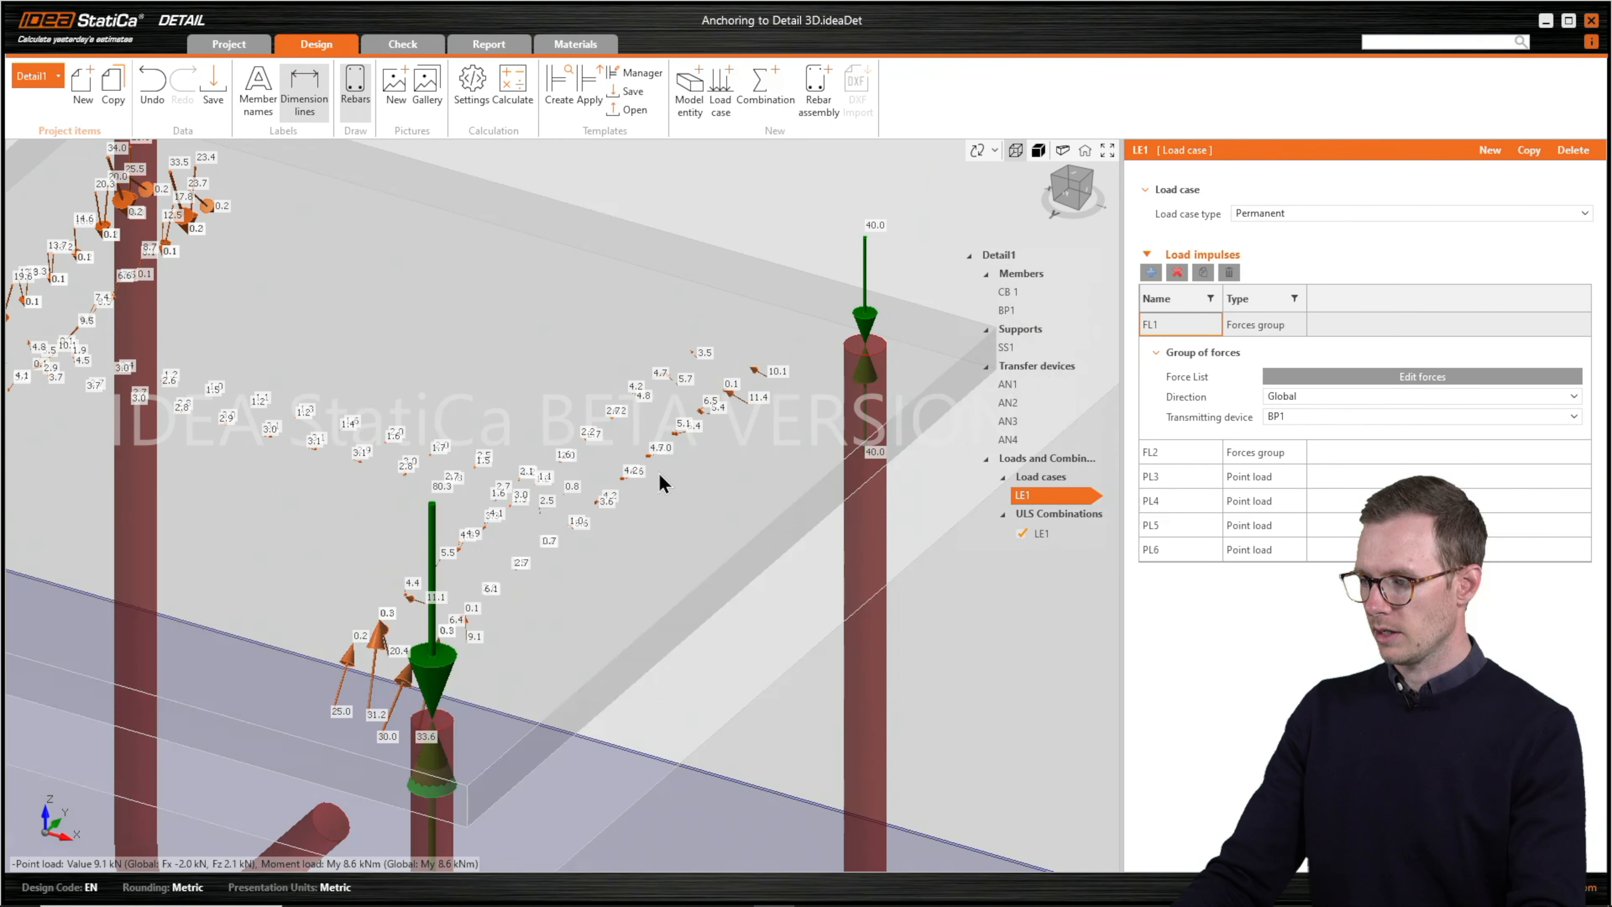
pyautogui.moveTo(659, 472); pyautogui.dragTo(767, 404, button='middle')
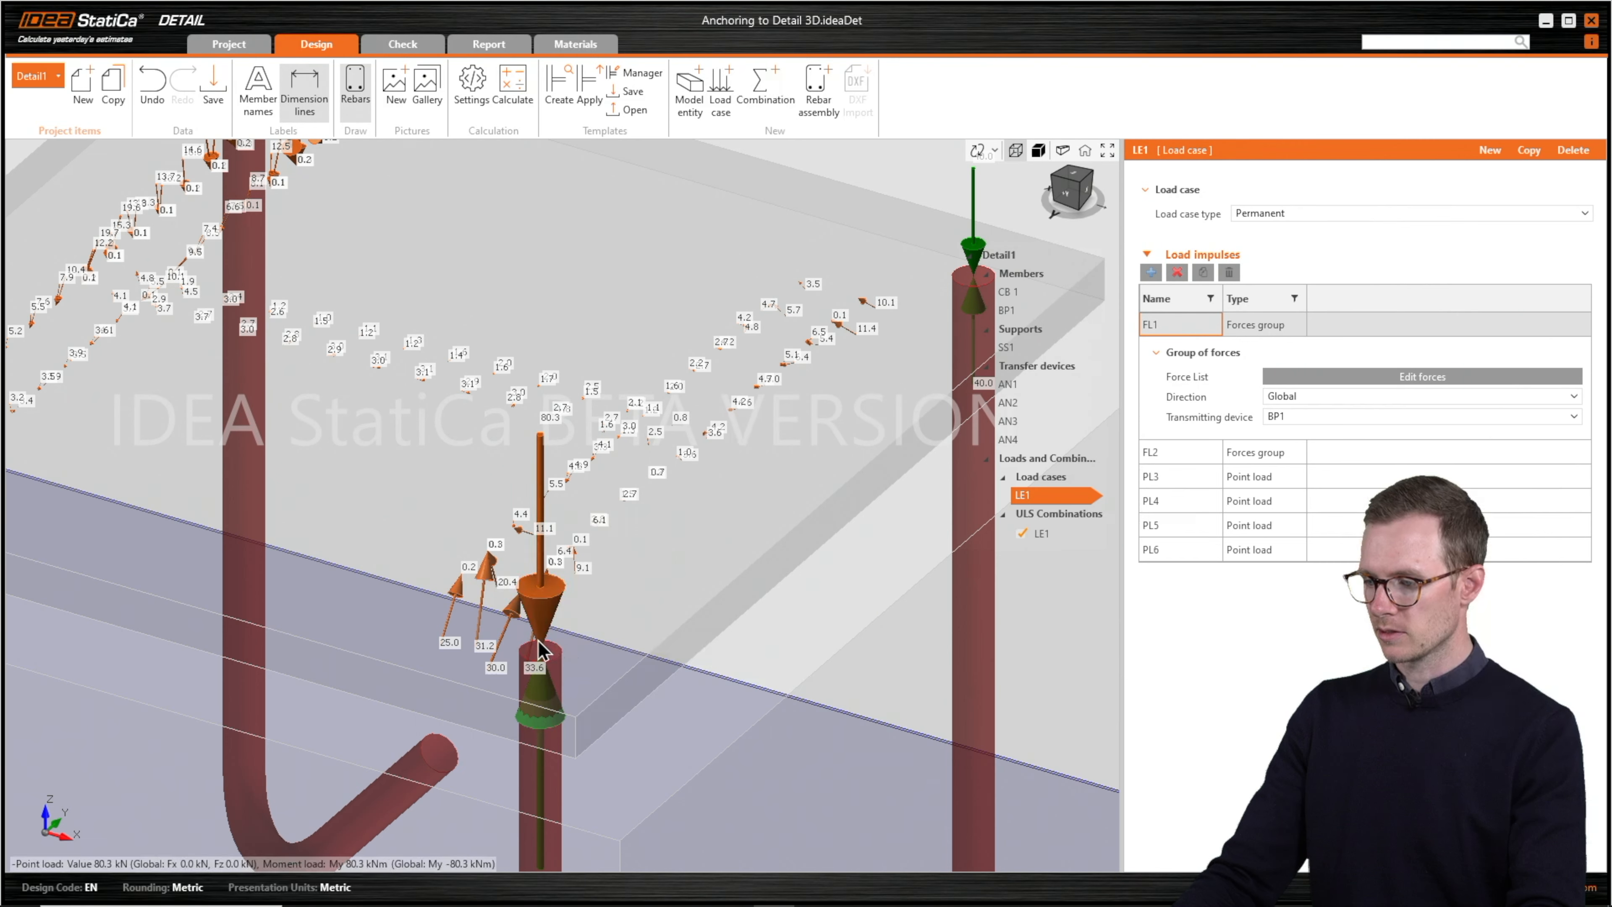
pyautogui.moveTo(540, 612); pyautogui.dragTo(572, 563, button='middle')
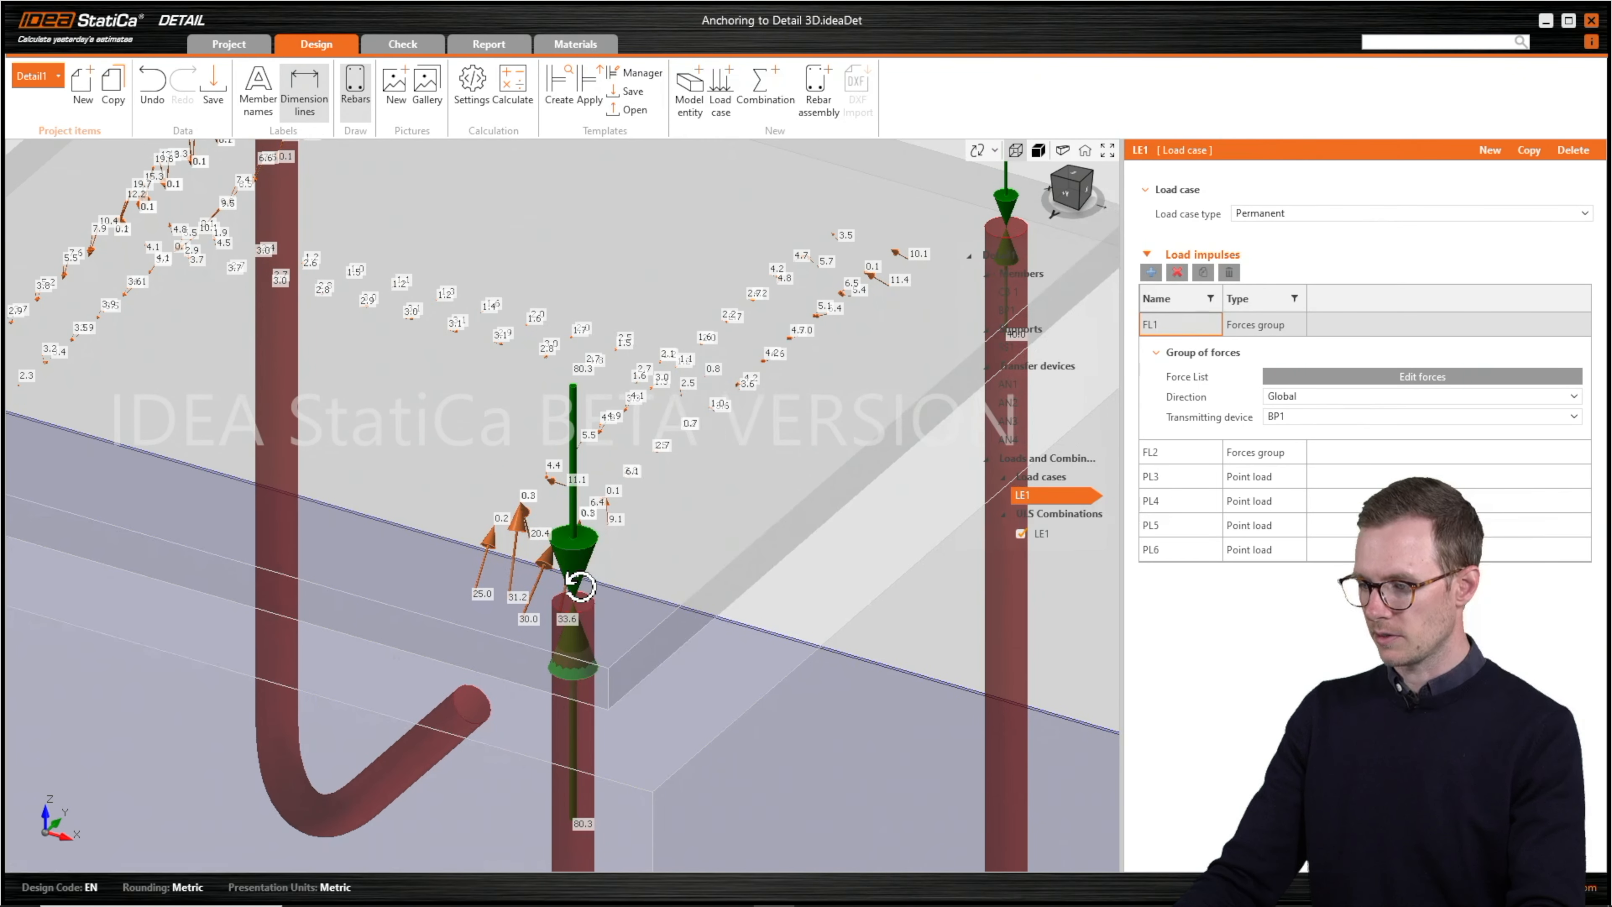
pyautogui.moveTo(579, 579); pyautogui.dragTo(584, 569, button='right')
pyautogui.moveTo(586, 654); pyautogui.dragTo(551, 546, button='middle')
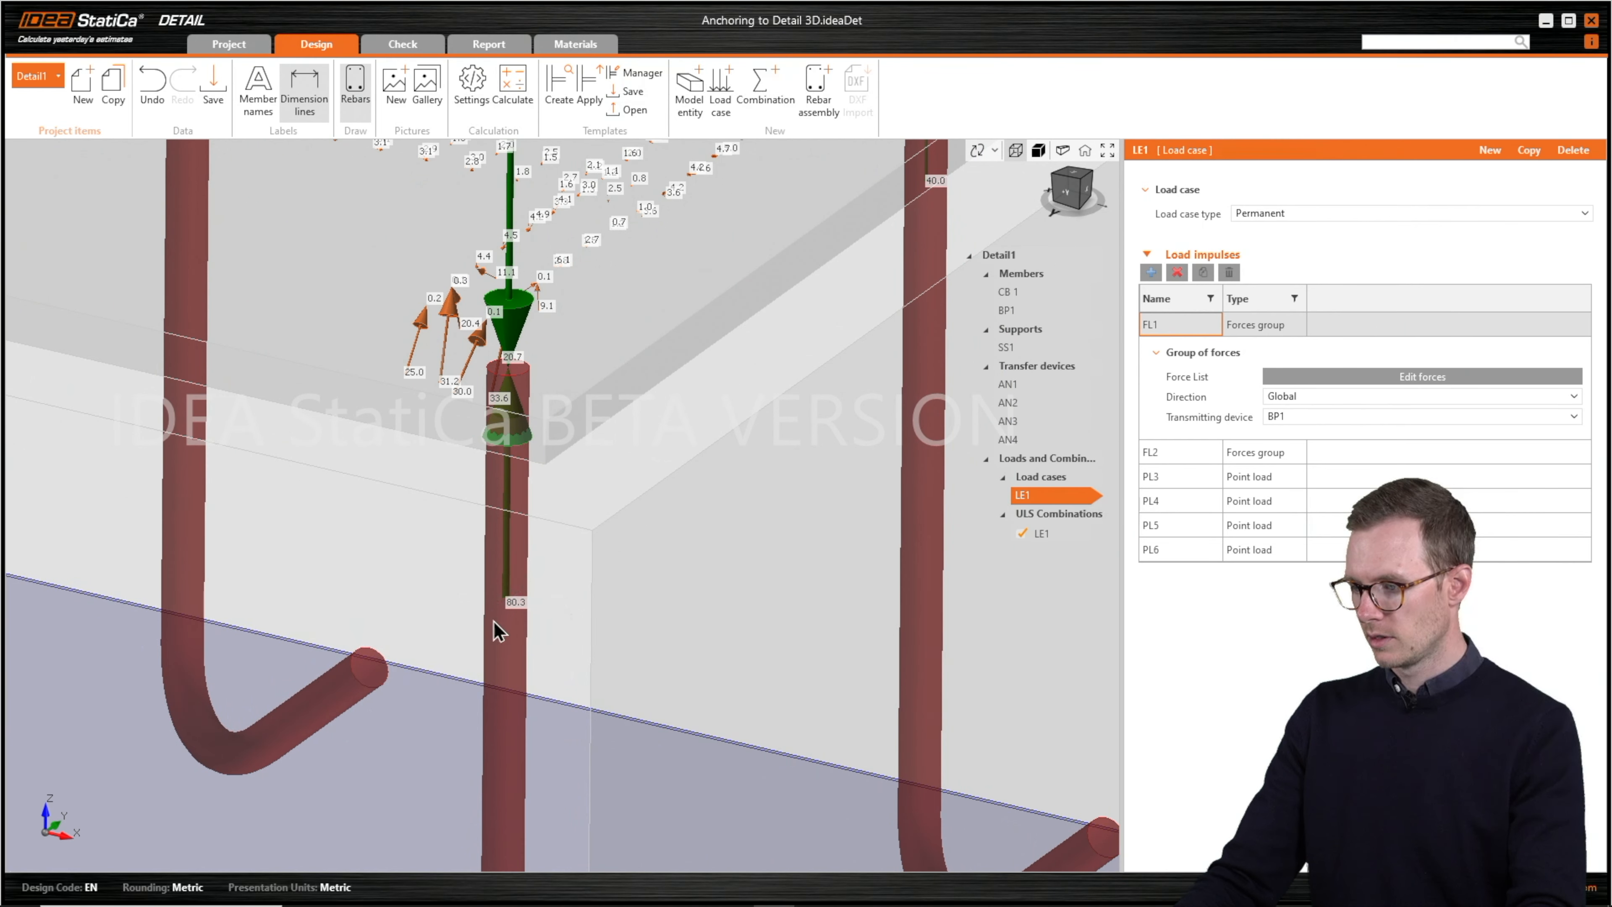
pyautogui.moveTo(684, 532); pyautogui.dragTo(468, 708, button='middle')
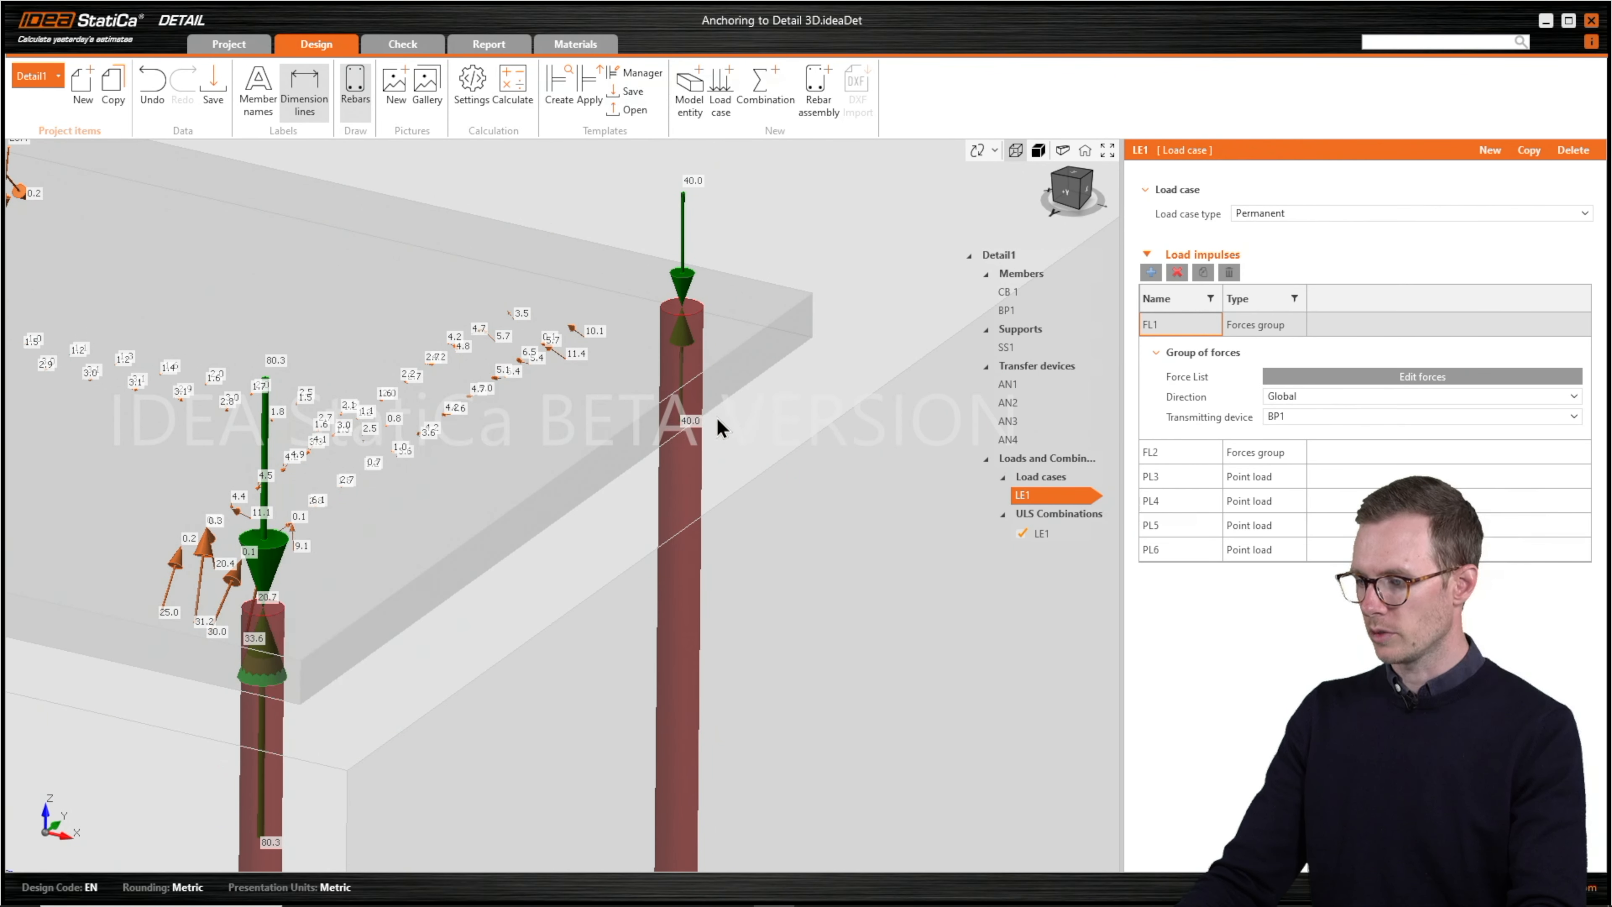
# - Switch to IDEA StatiCa Connection and display the bolt forces to inspect the tension in the anchors
pyautogui.moveTo(651, 898)
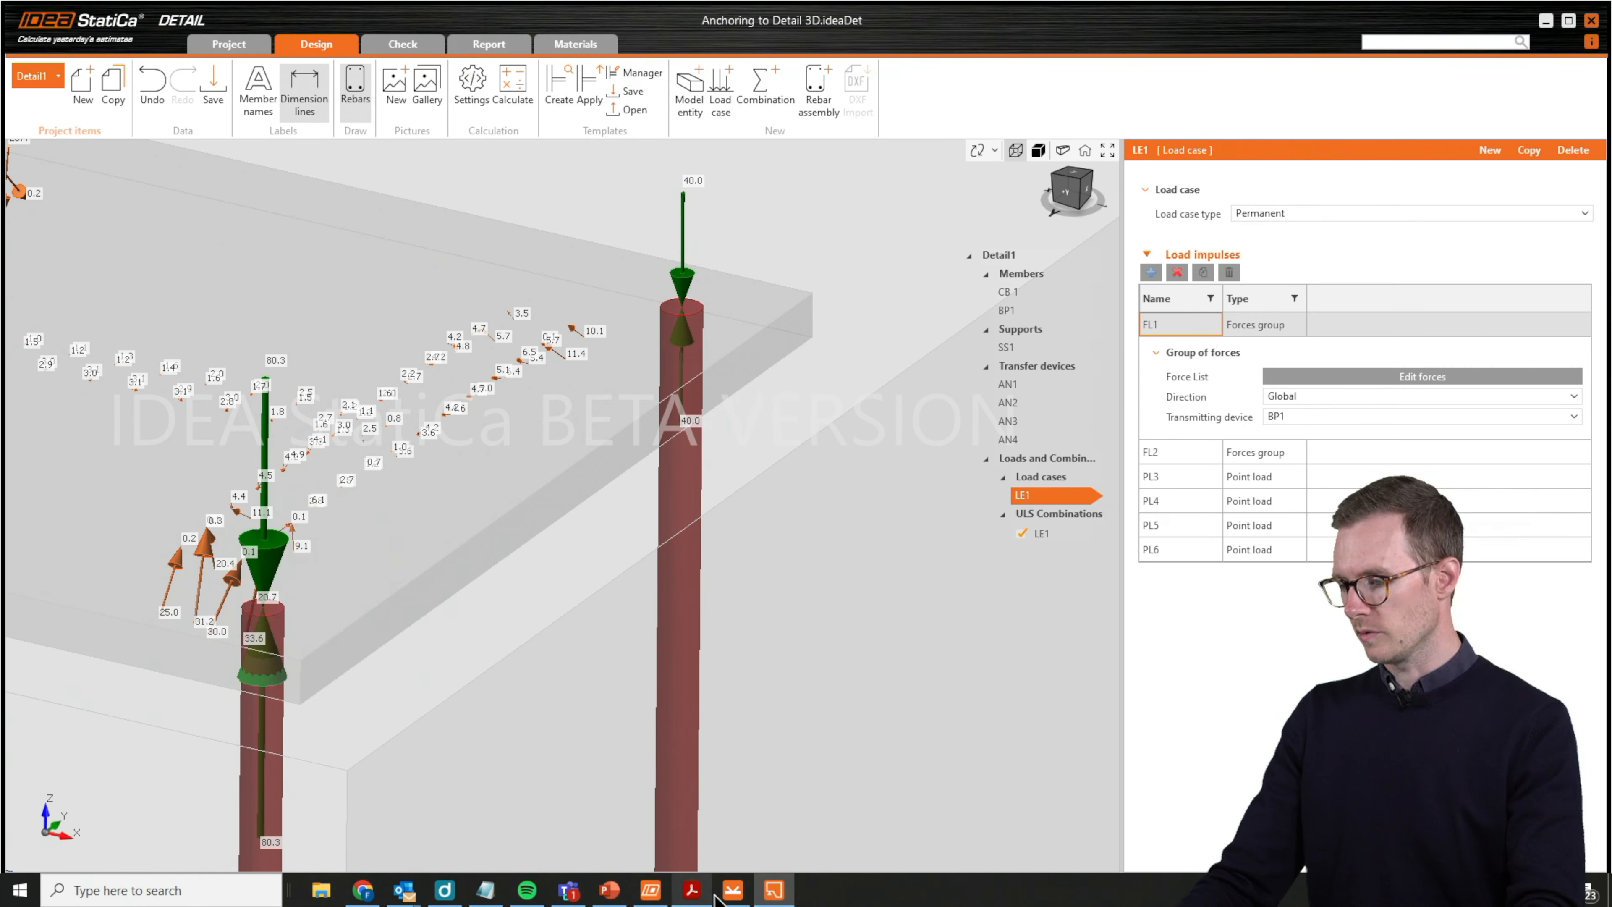
pyautogui.click(732, 890)
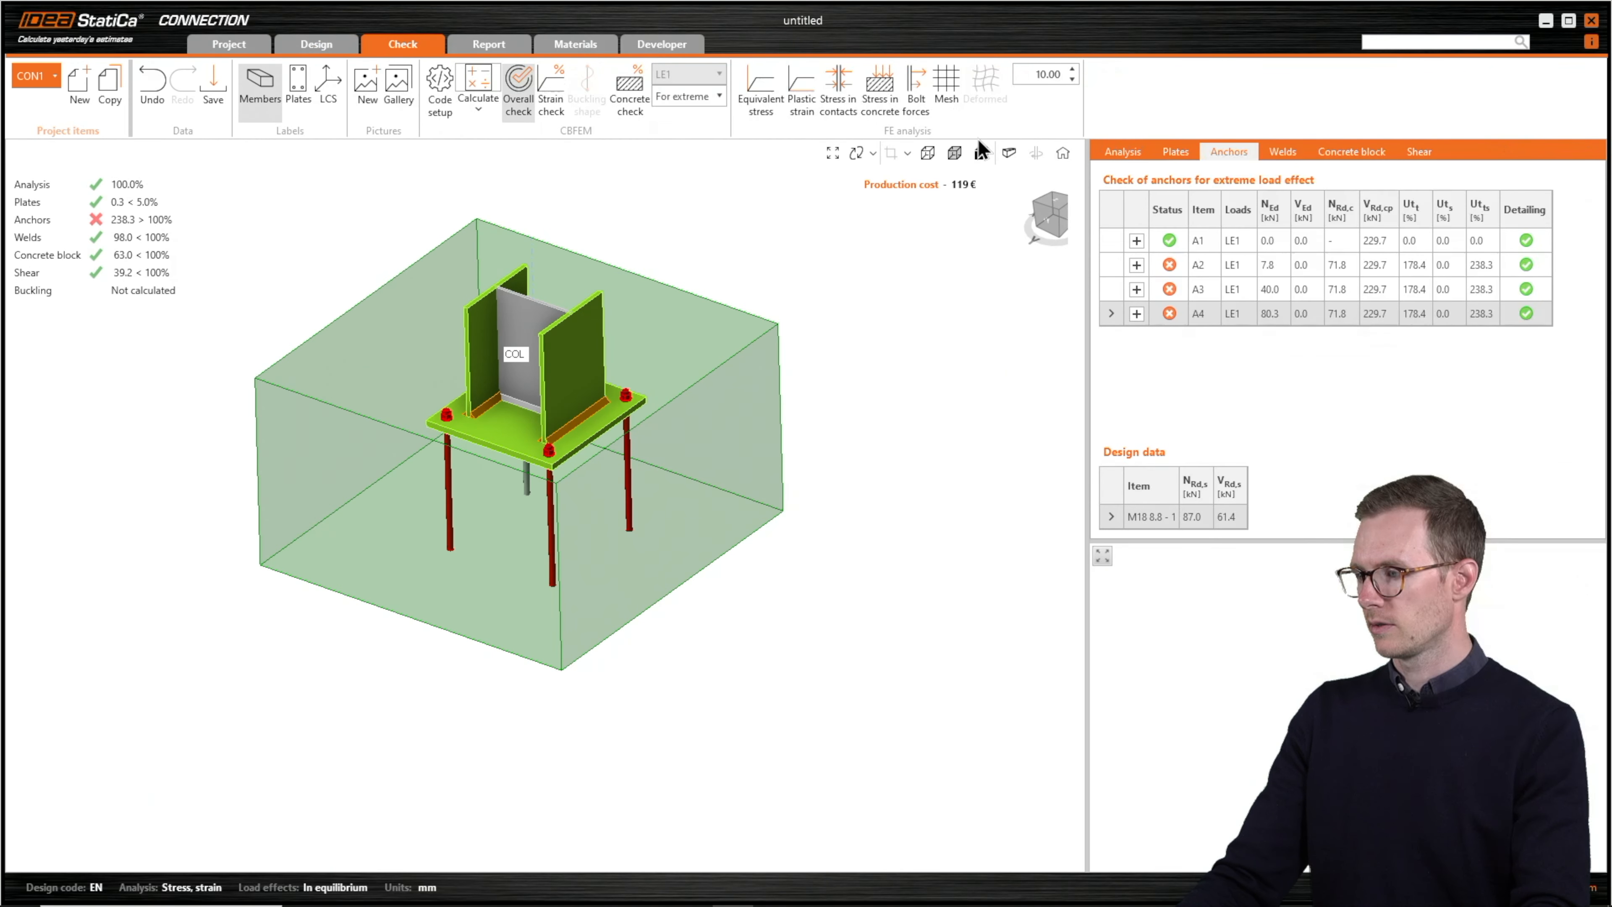
pyautogui.click(914, 98)
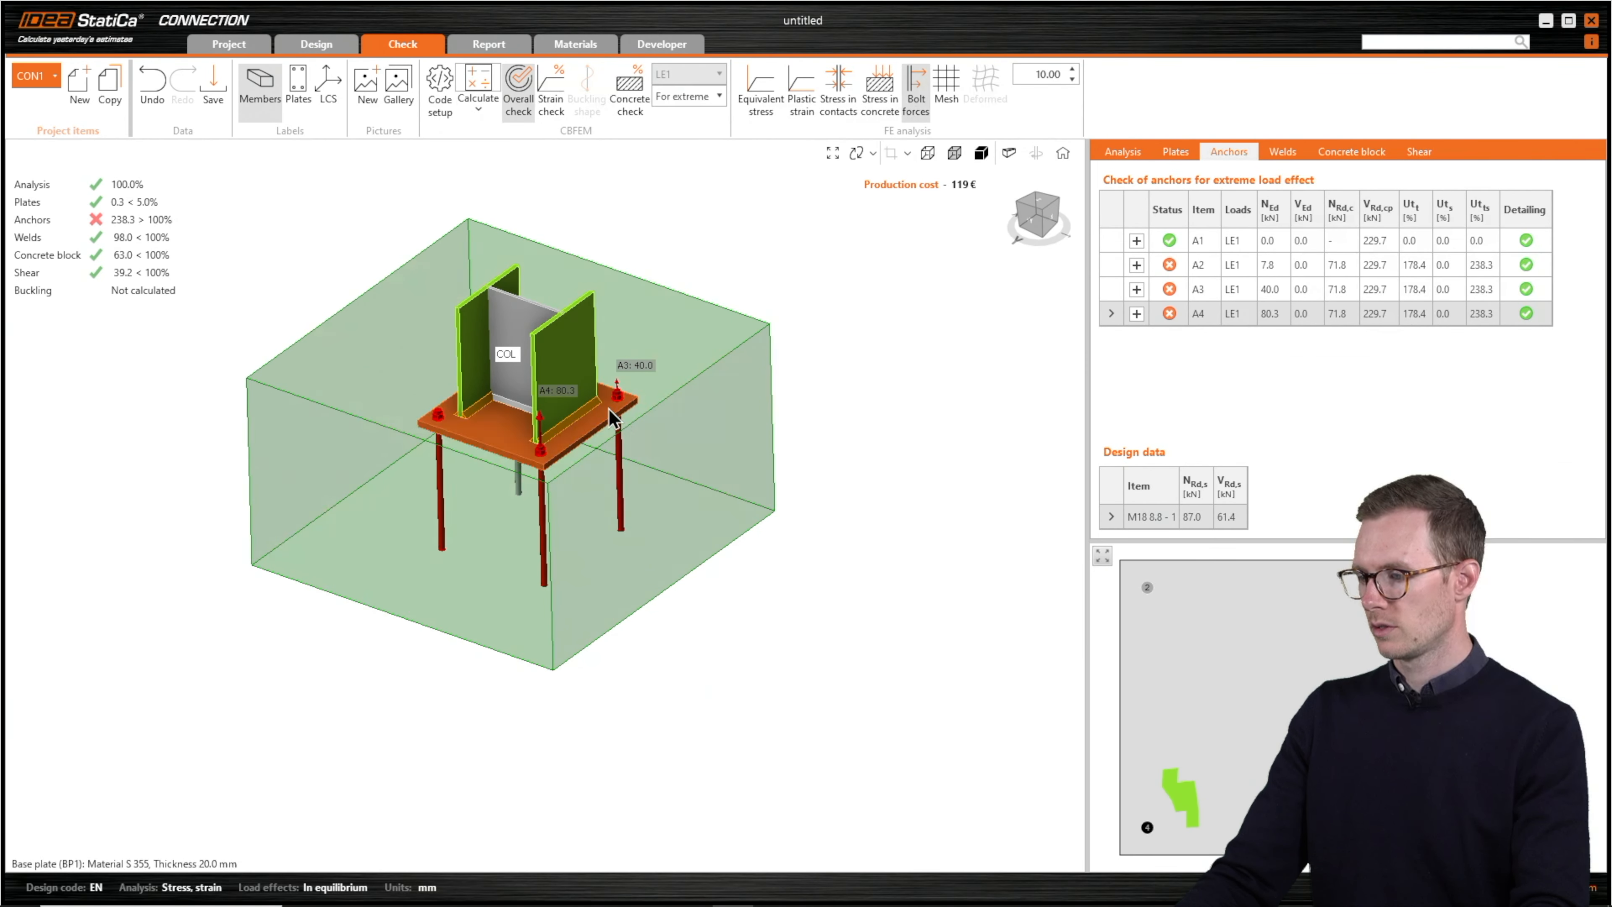
pyautogui.scroll(5, 559, 409)
pyautogui.moveTo(587, 386); pyautogui.dragTo(604, 472, button='right')
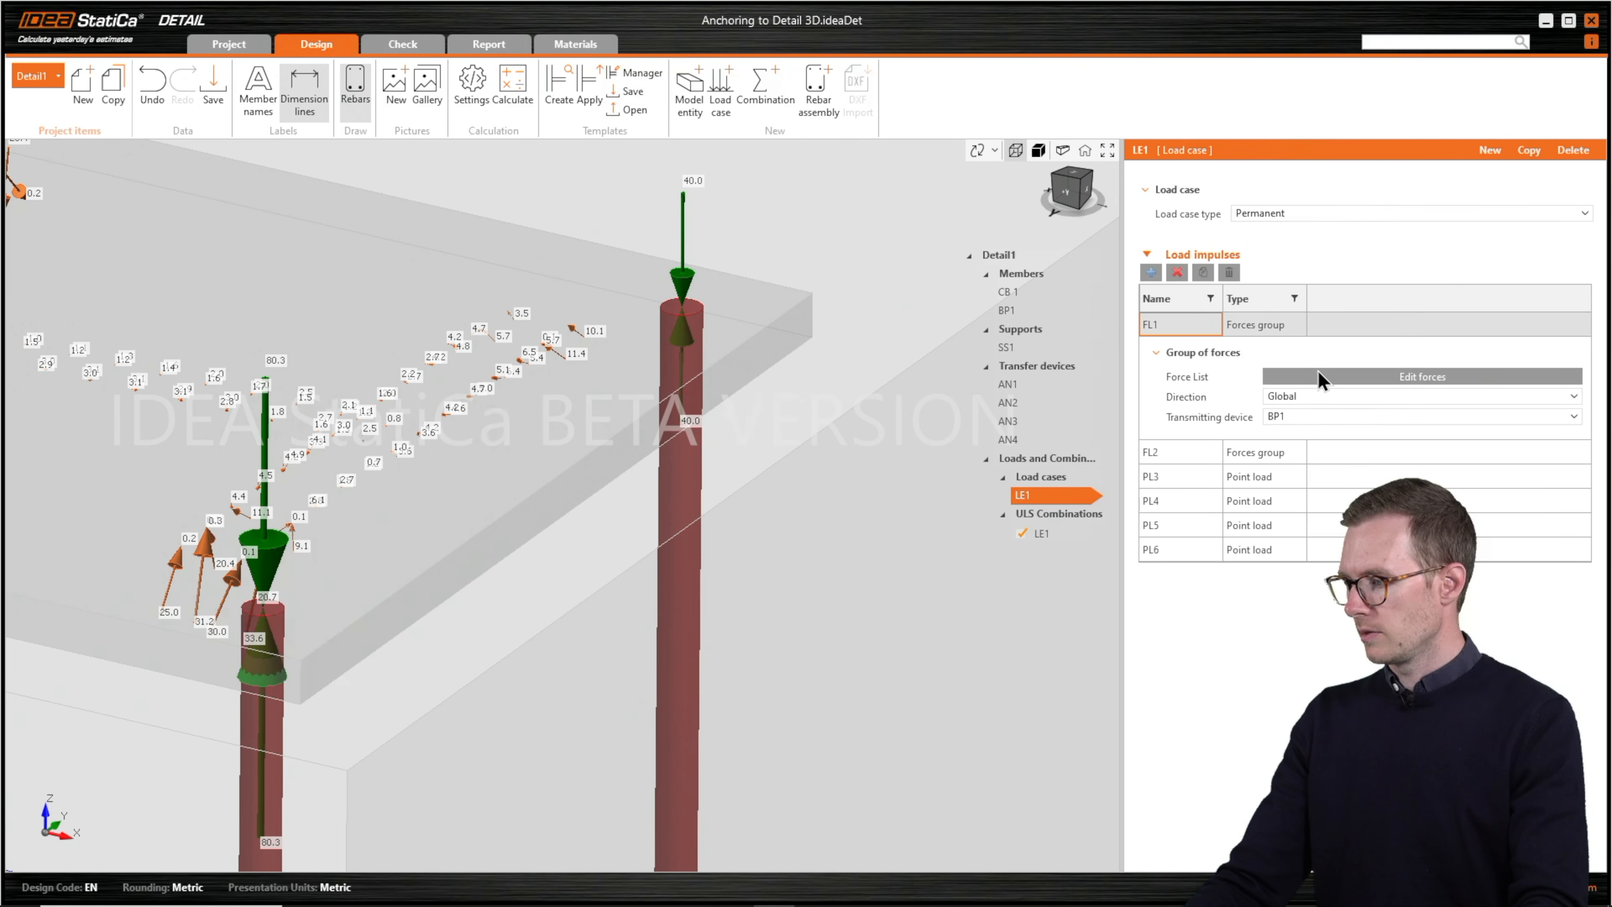
# - Back in IDEA StatiCa Detail, review the force lists of load groups FL1 and FL2 in load case LE1
pyautogui.click(1328, 378)
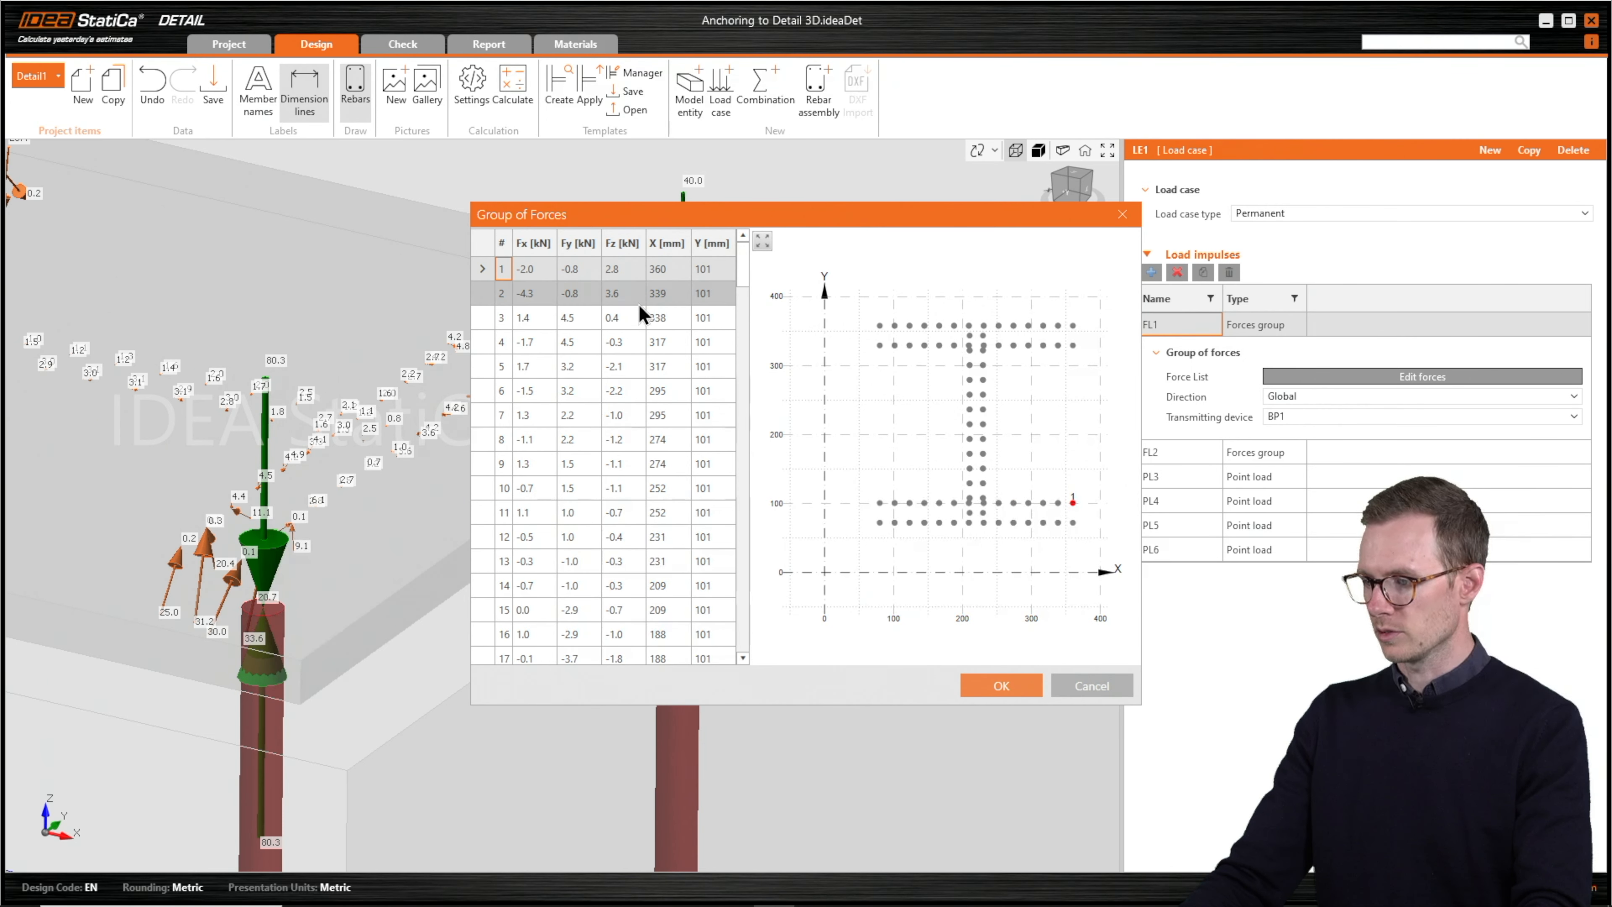
pyautogui.moveTo(742, 270); pyautogui.dragTo(734, 641)
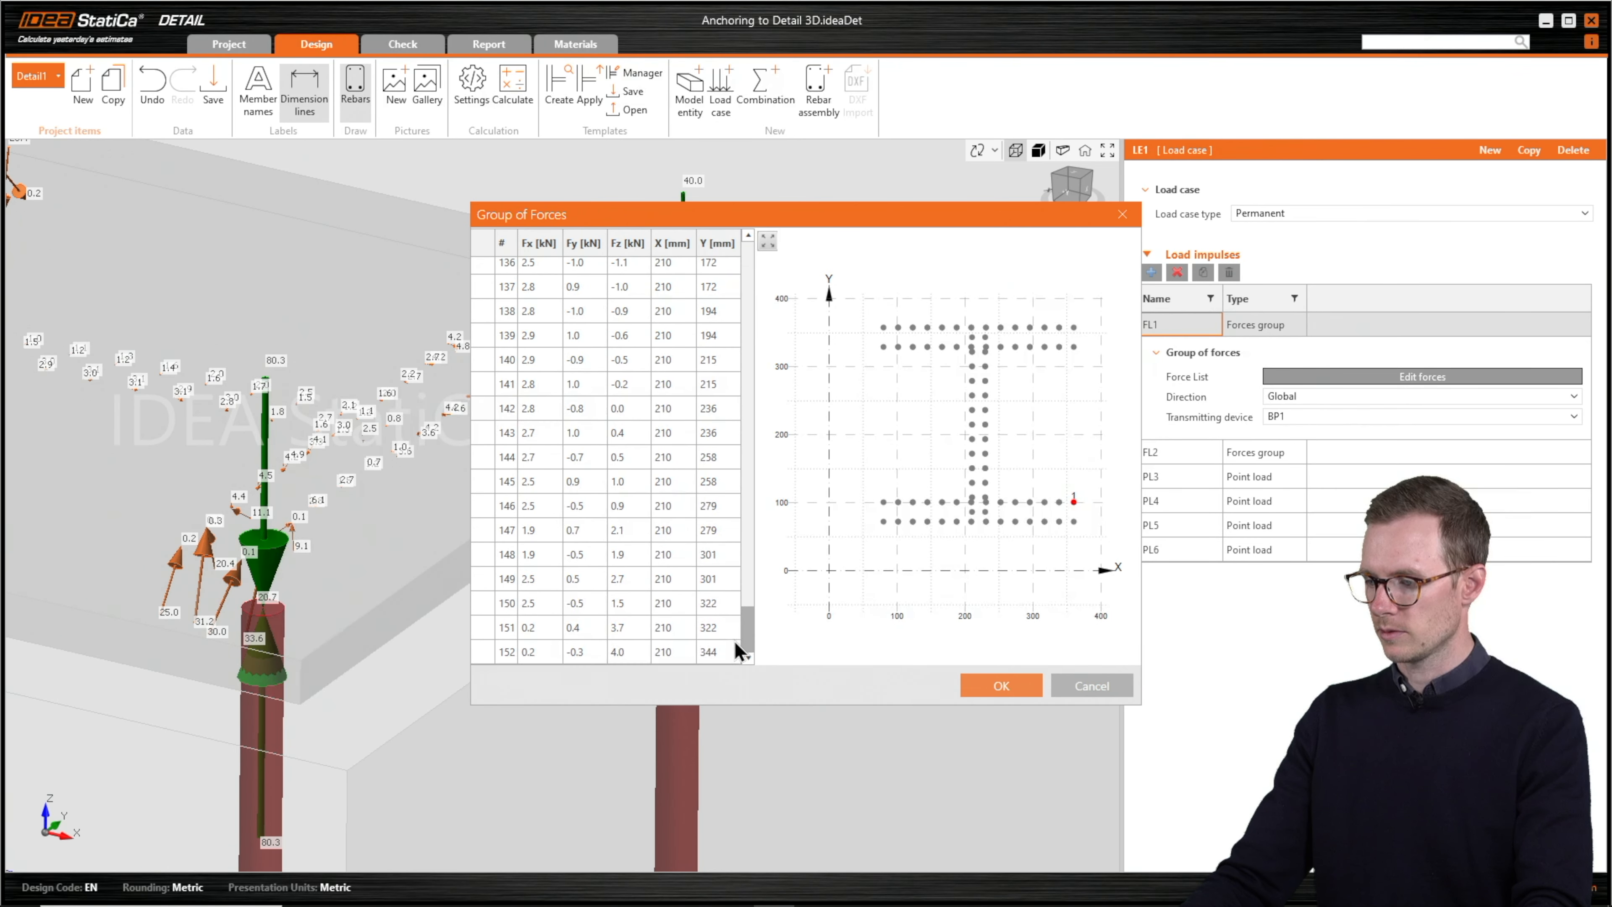
pyautogui.click(1040, 686)
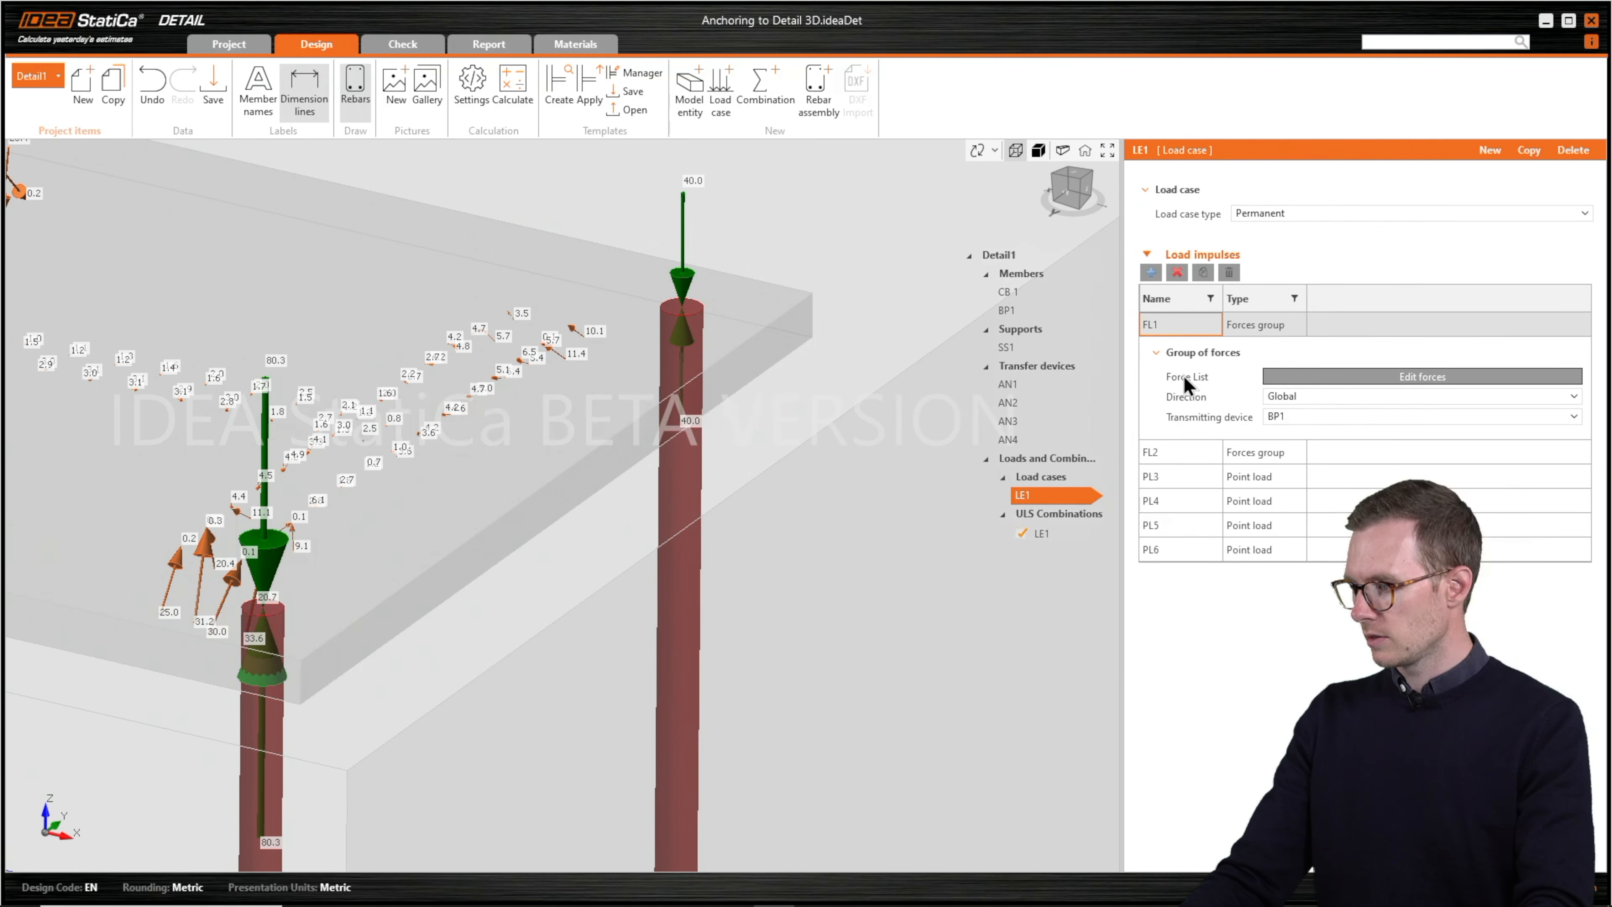
pyautogui.click(1189, 450)
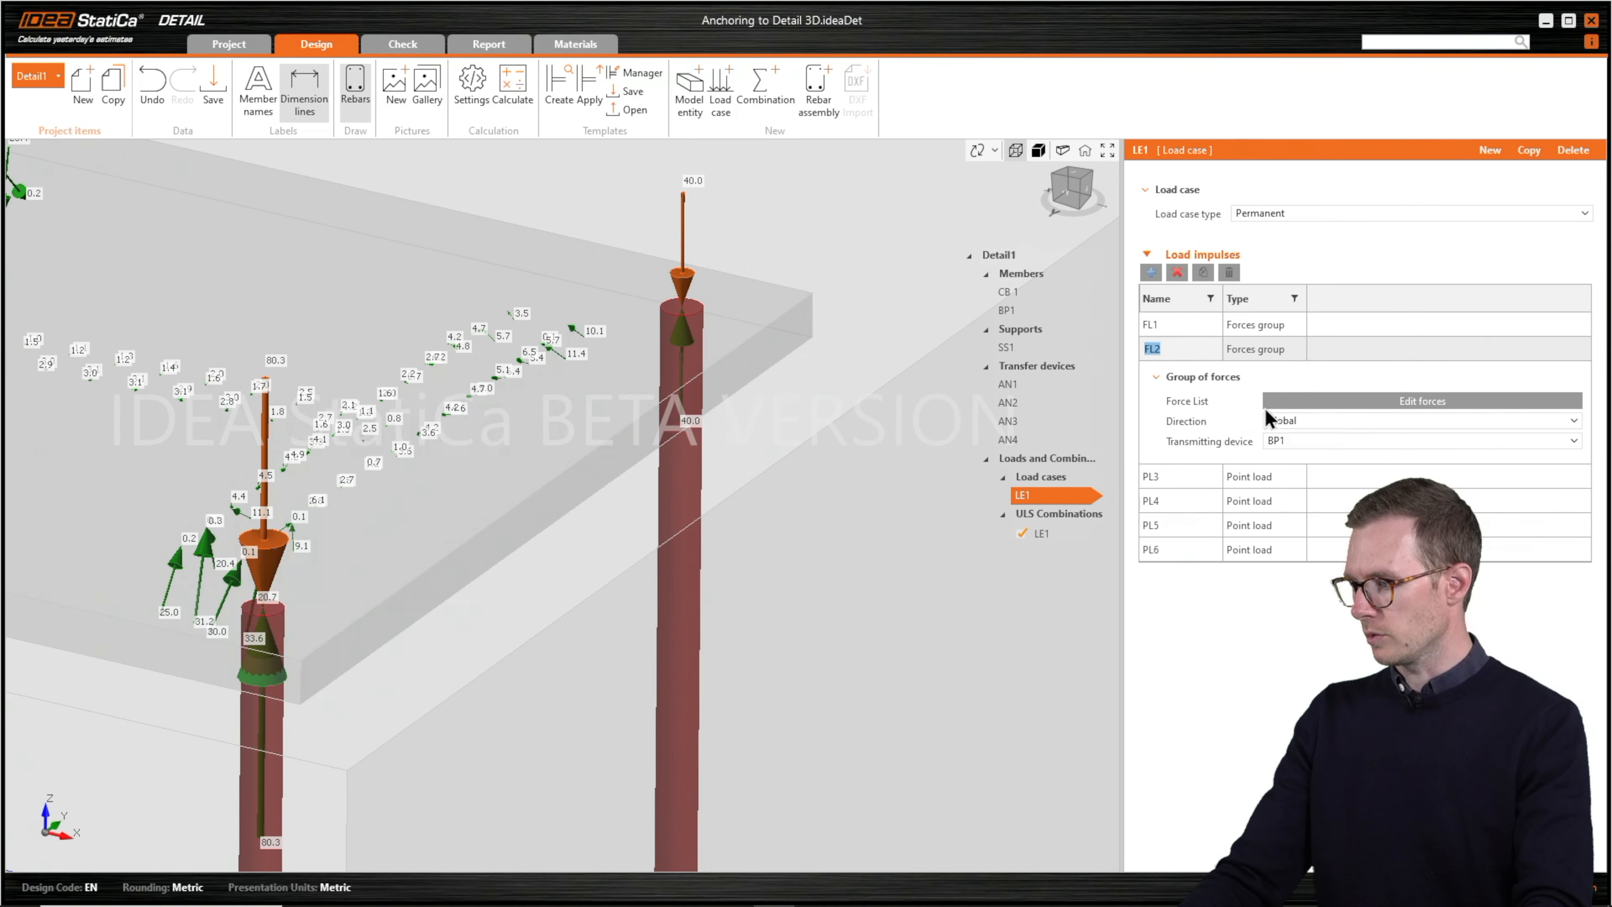
pyautogui.click(1331, 402)
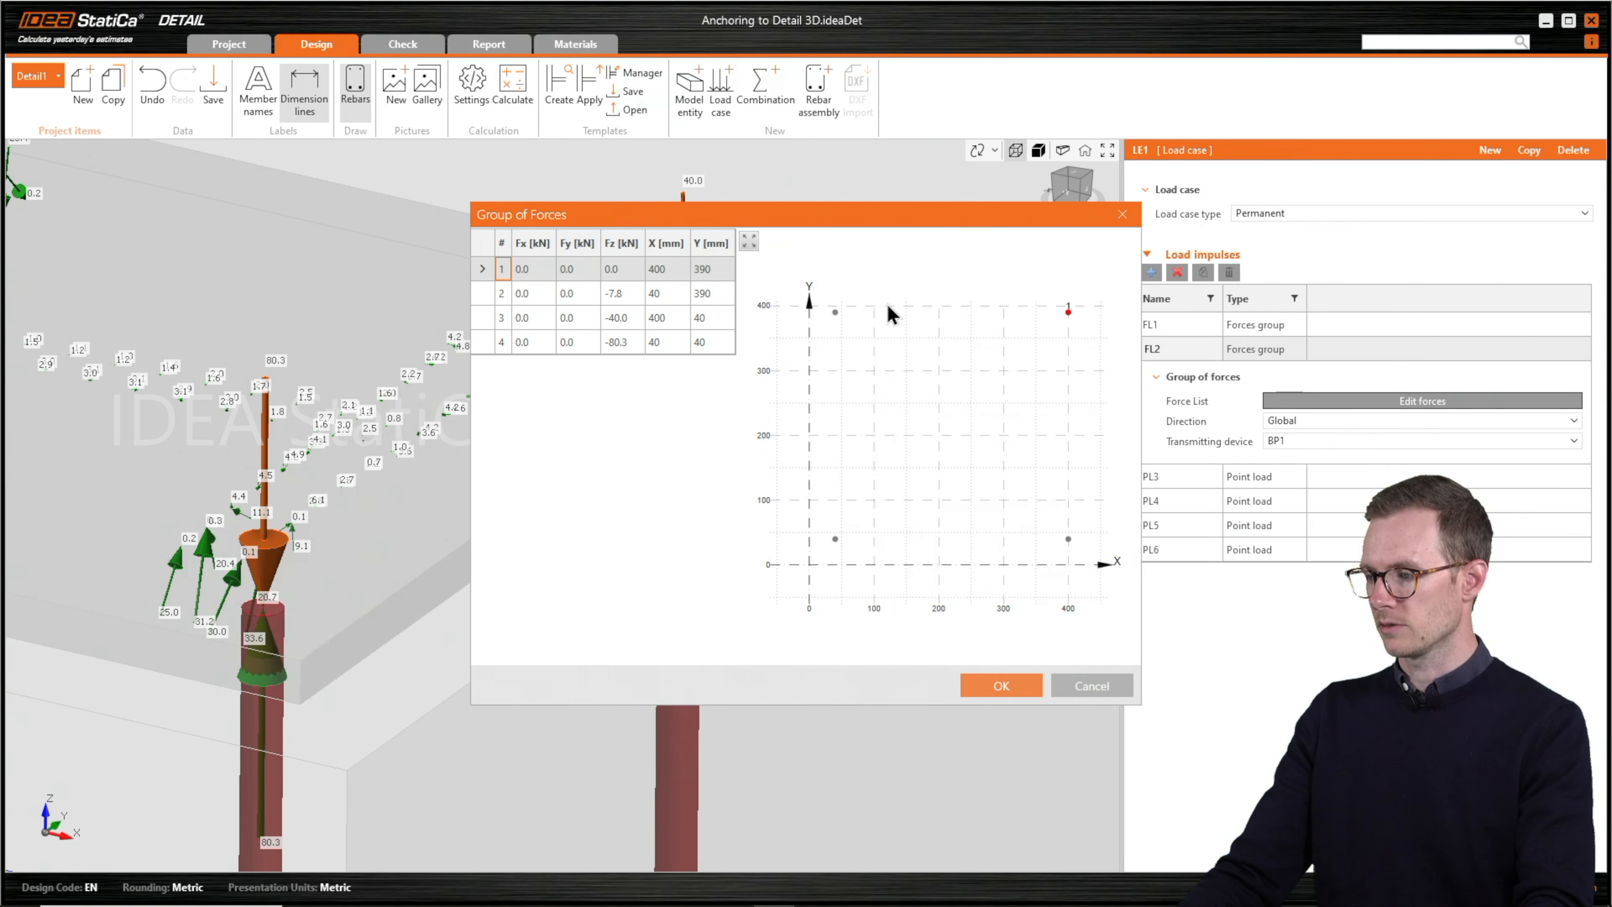
pyautogui.click(1093, 686)
# - Review point loads PL3 to PL6 and their transmitting anchors, and check the ULS combination LE1
pyautogui.click(1153, 477)
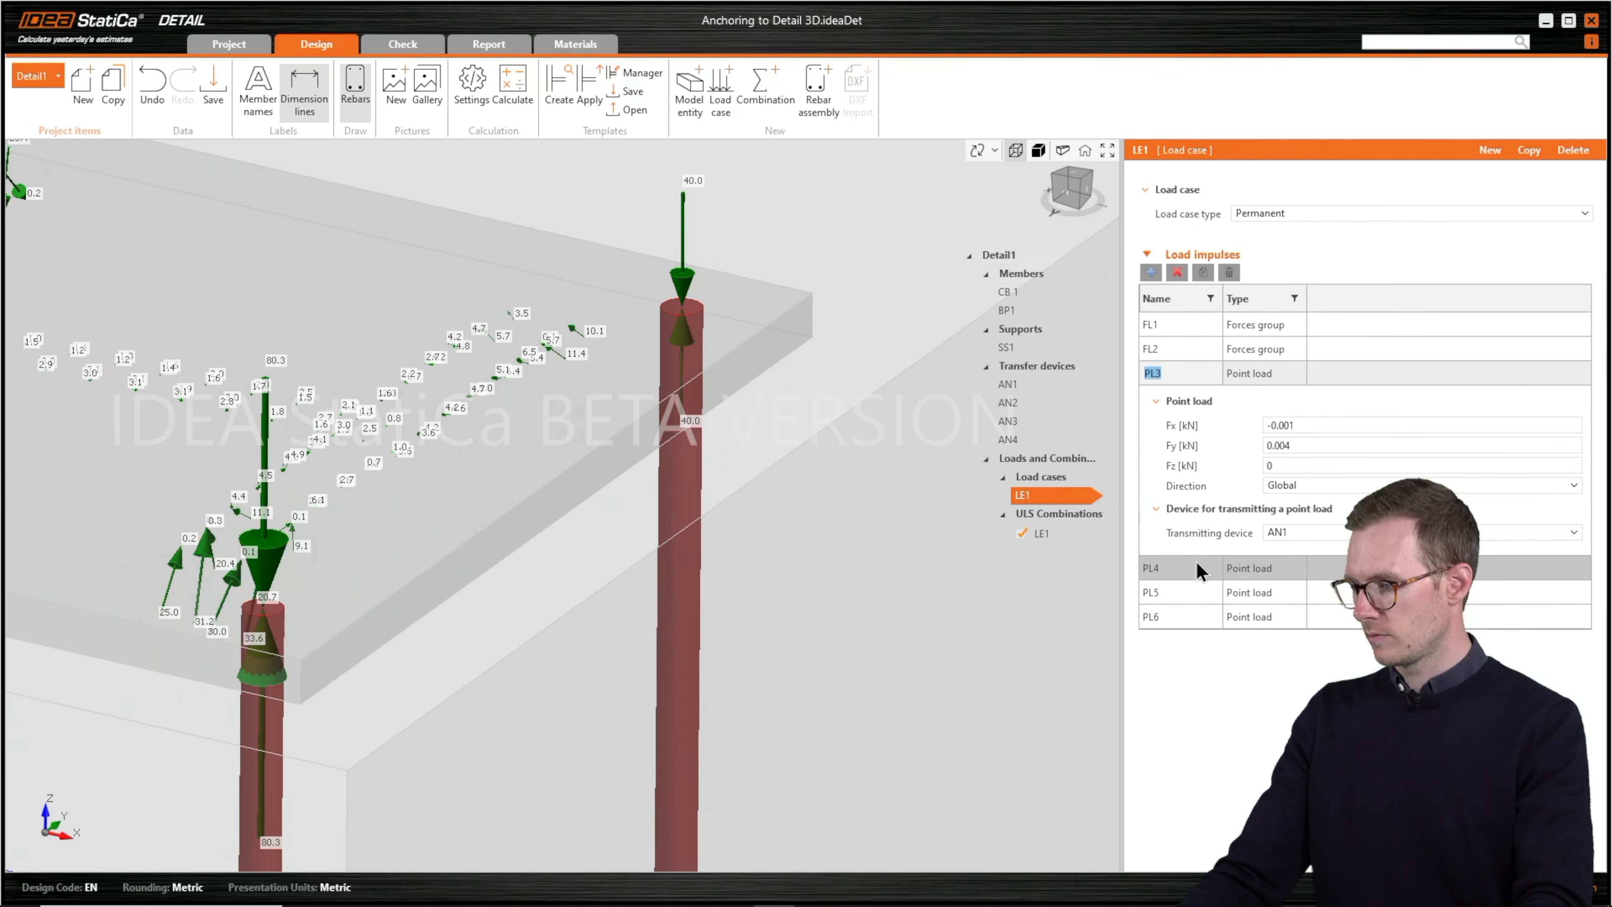
pyautogui.click(1197, 568)
pyautogui.click(1197, 596)
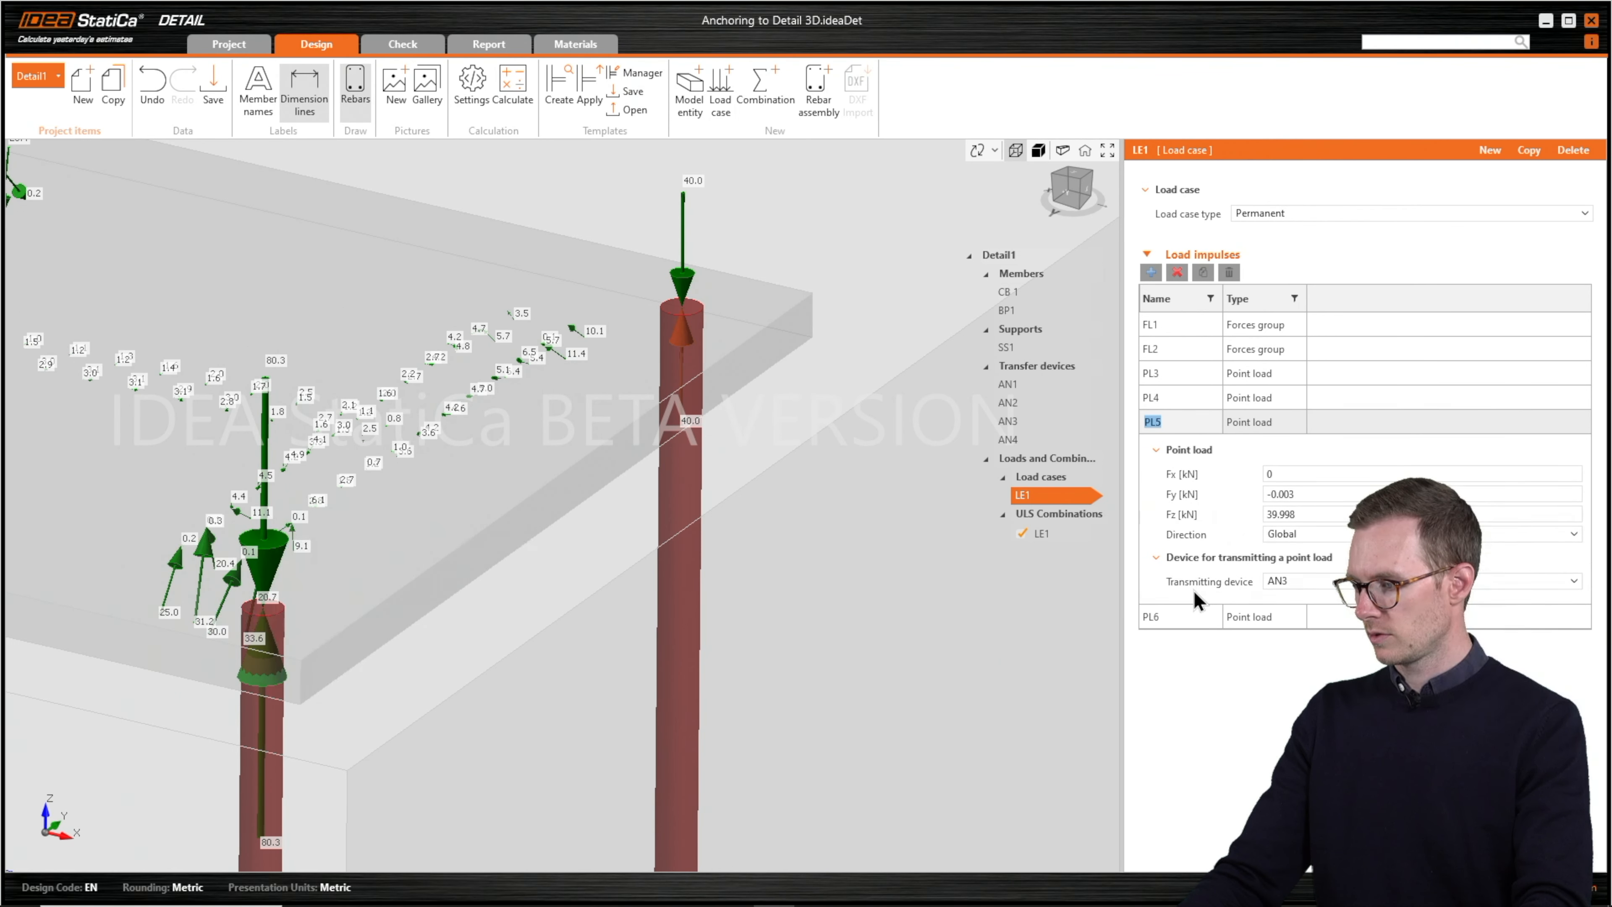
pyautogui.click(1198, 617)
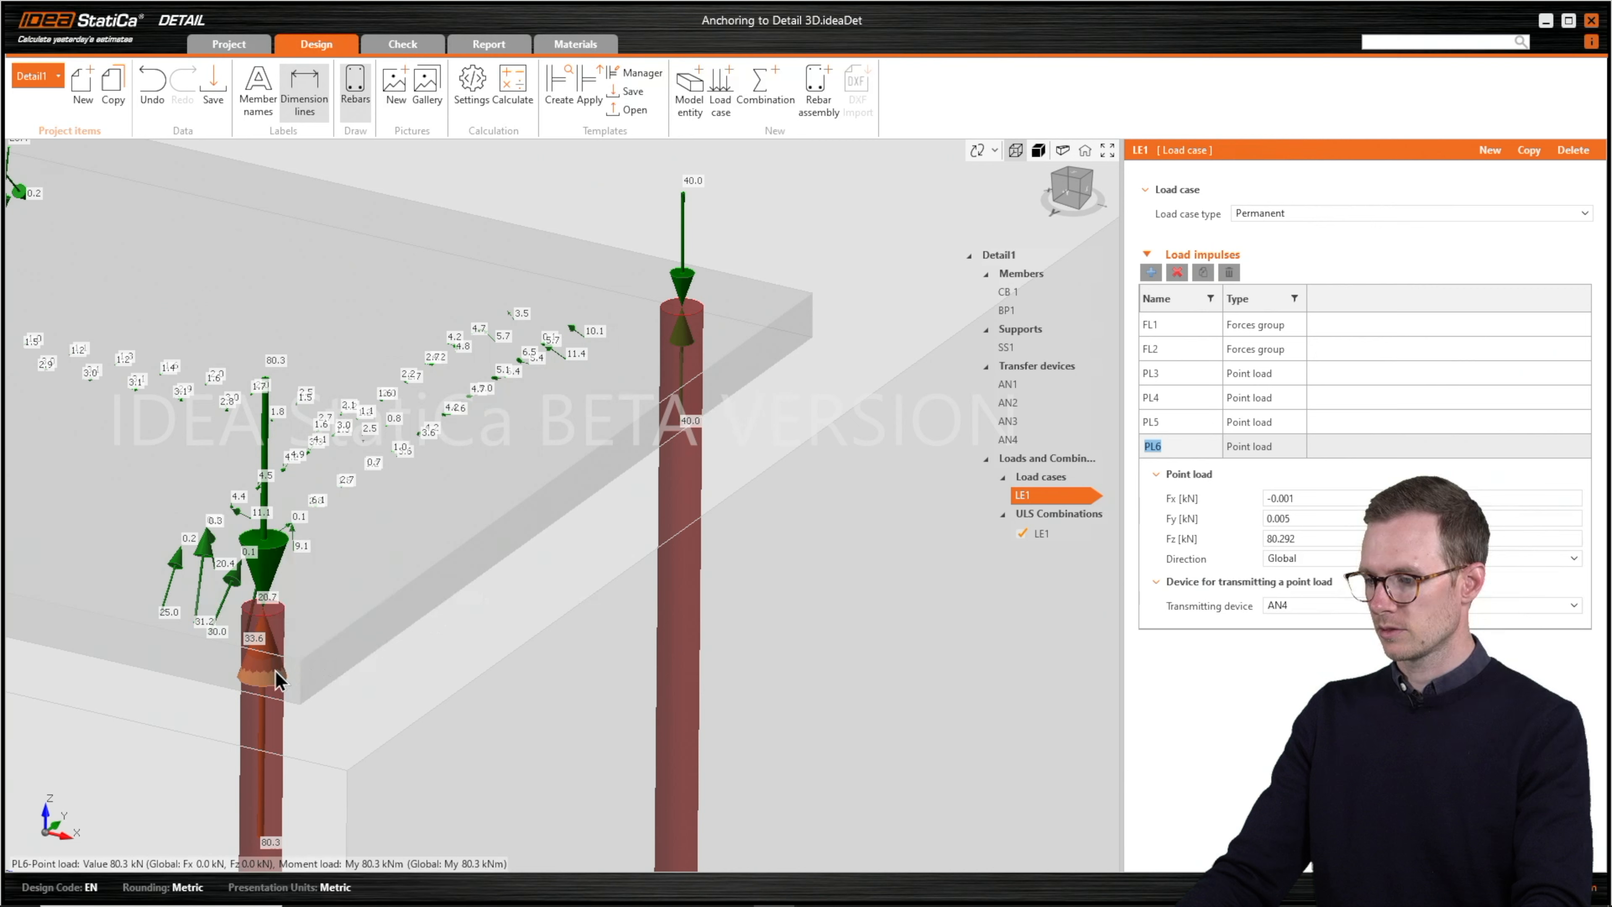
pyautogui.click(1052, 534)
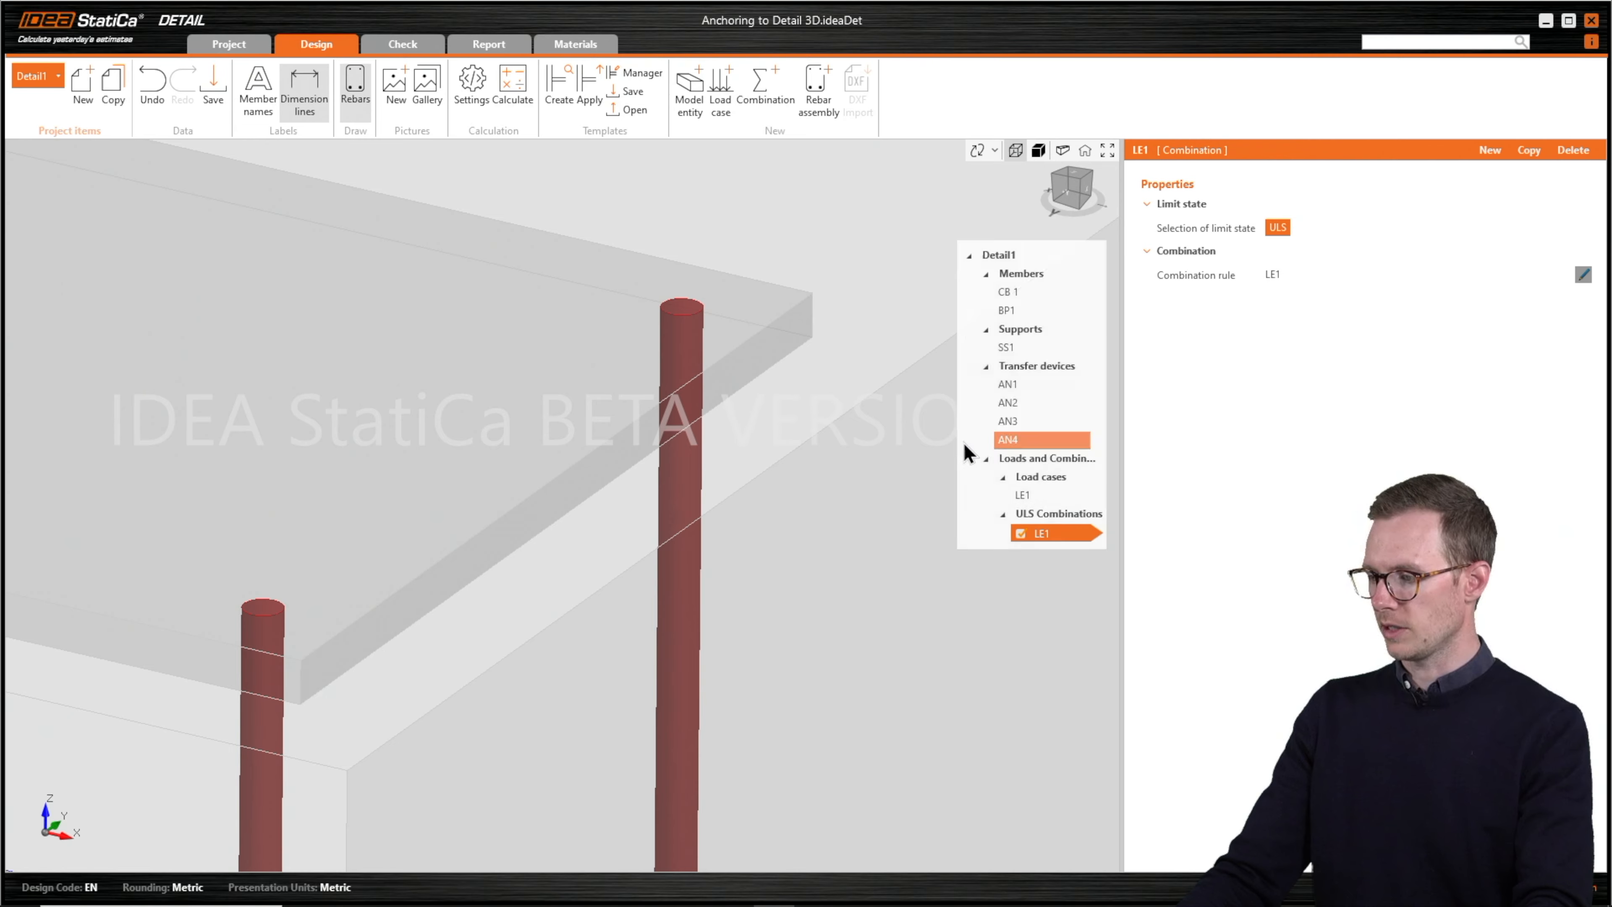
pyautogui.scroll(-6, 622, 403)
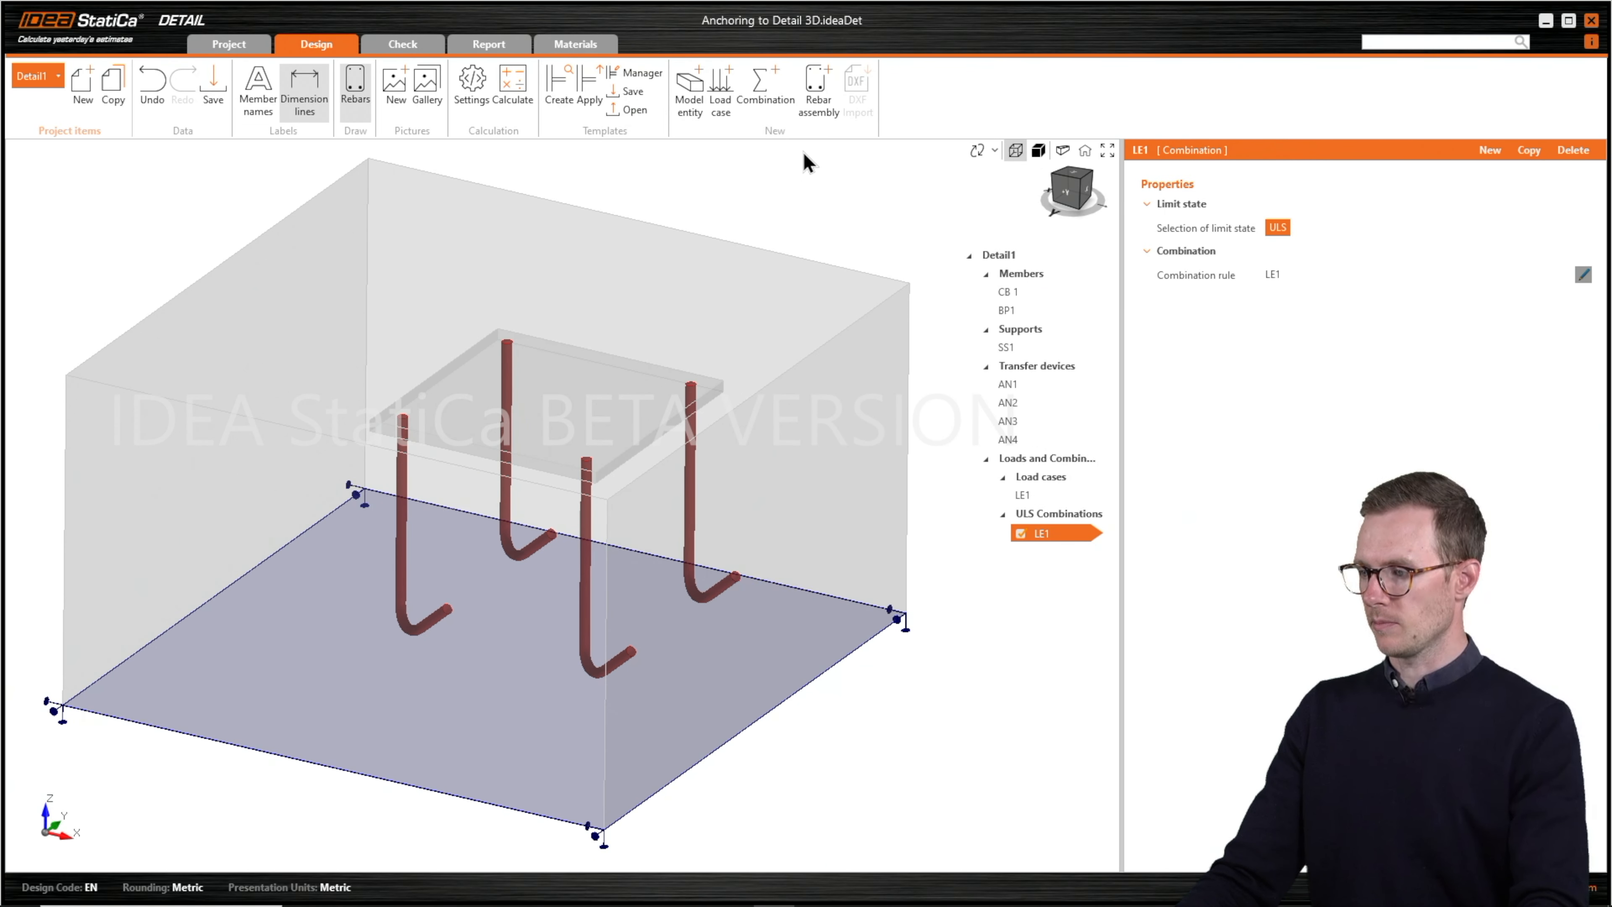
# - Add a 3D group of reinforcement bars to the concrete block and set the bar diameter to 8 mm
pyautogui.click(818, 94)
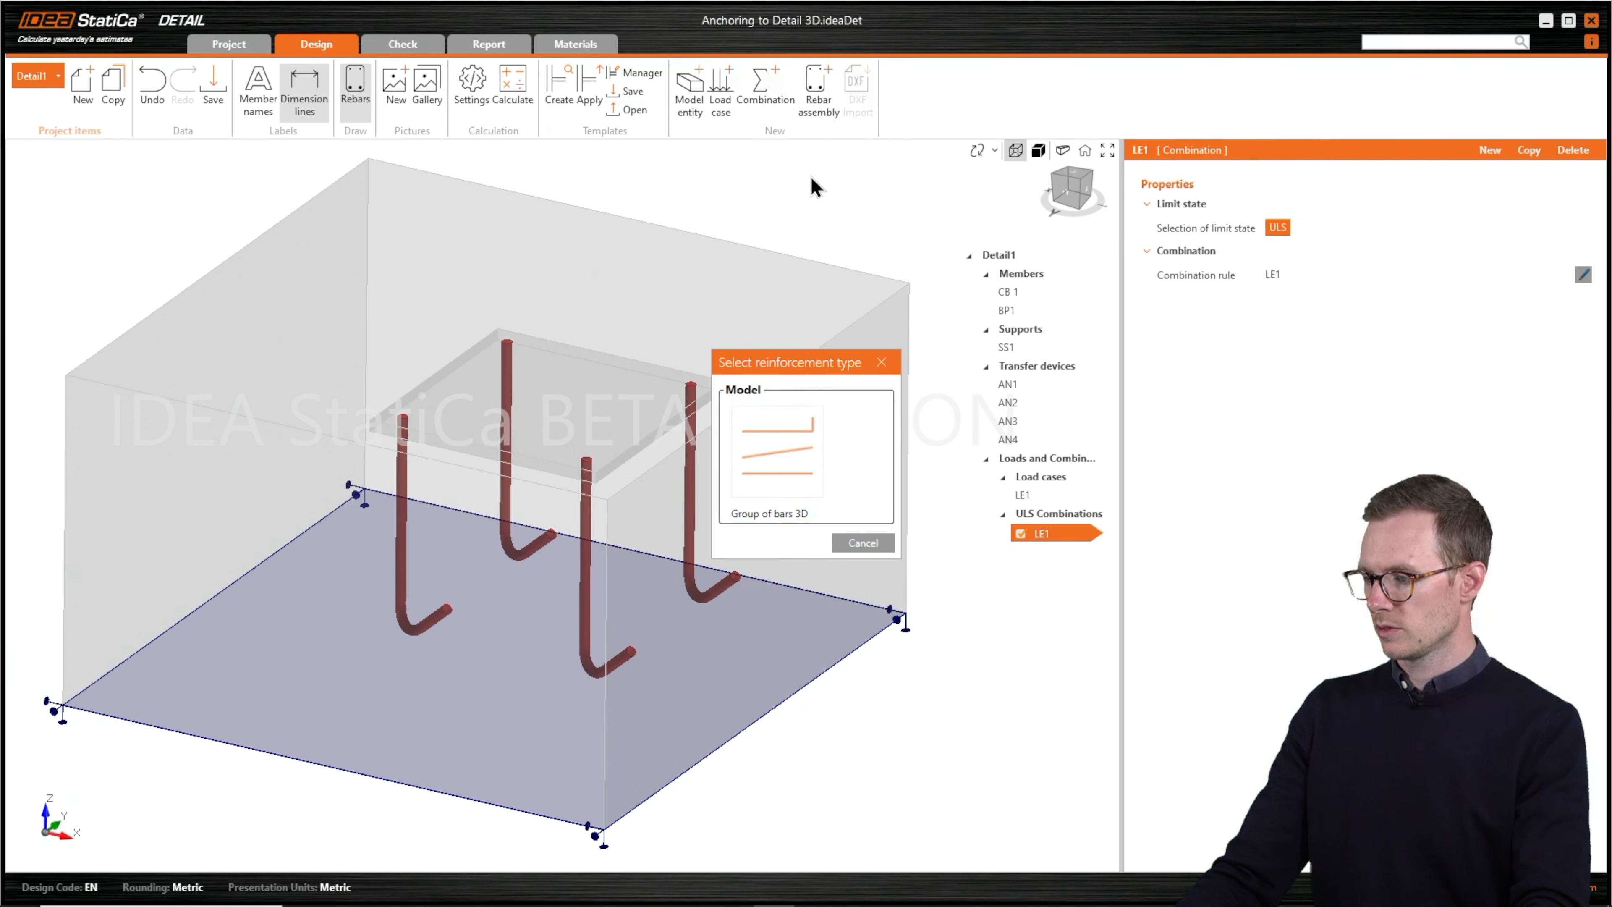
pyautogui.click(765, 455)
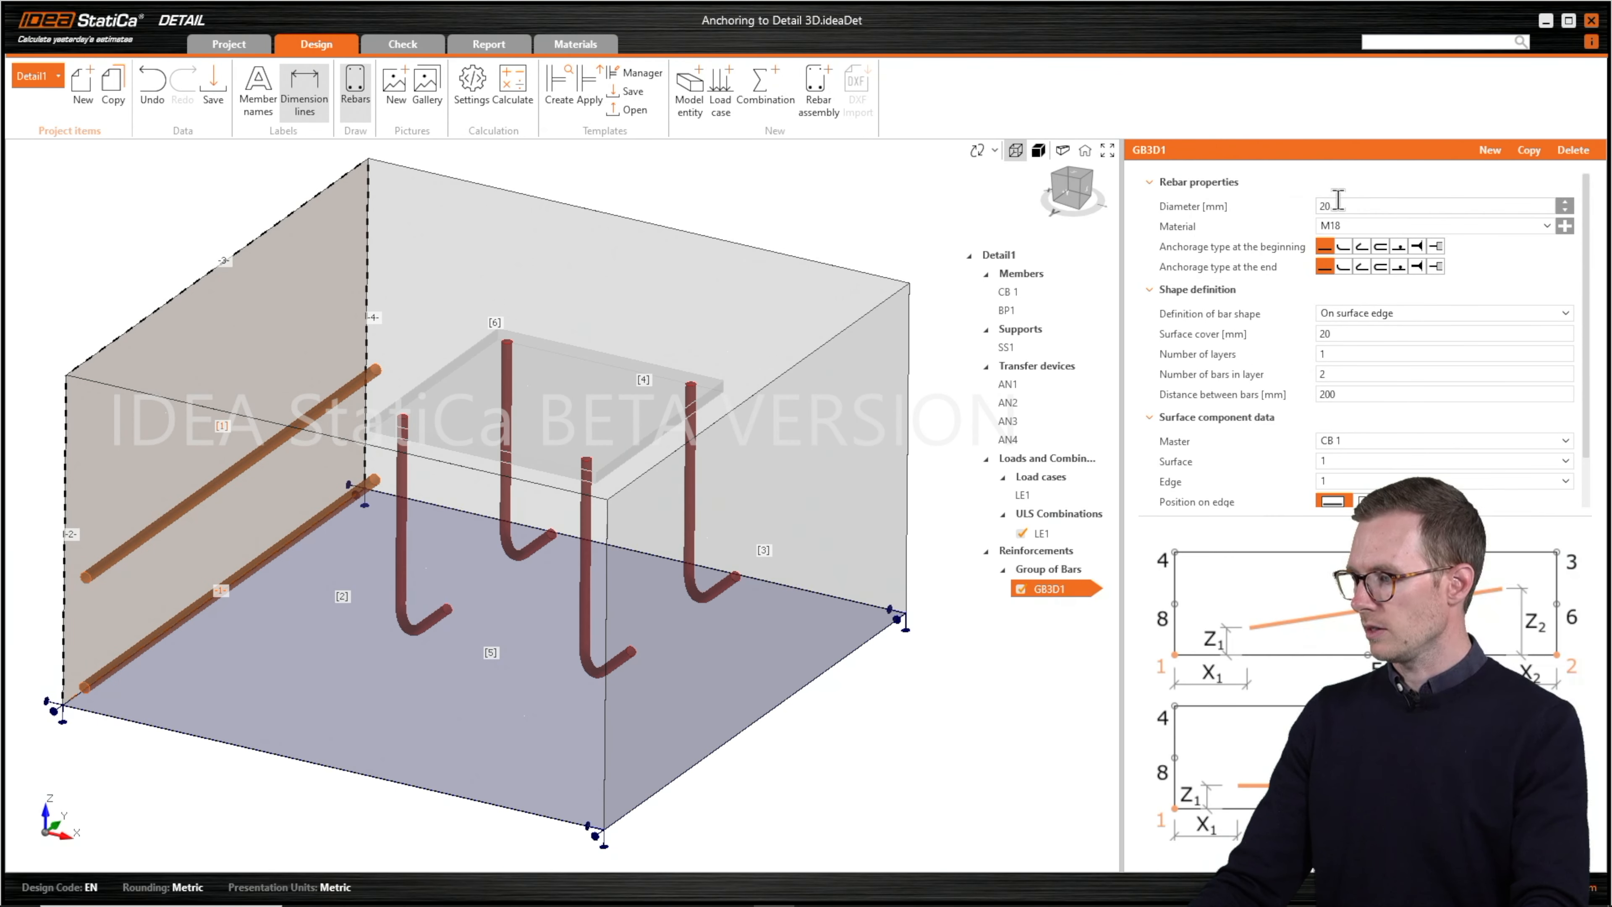
pyautogui.click(1345, 204)
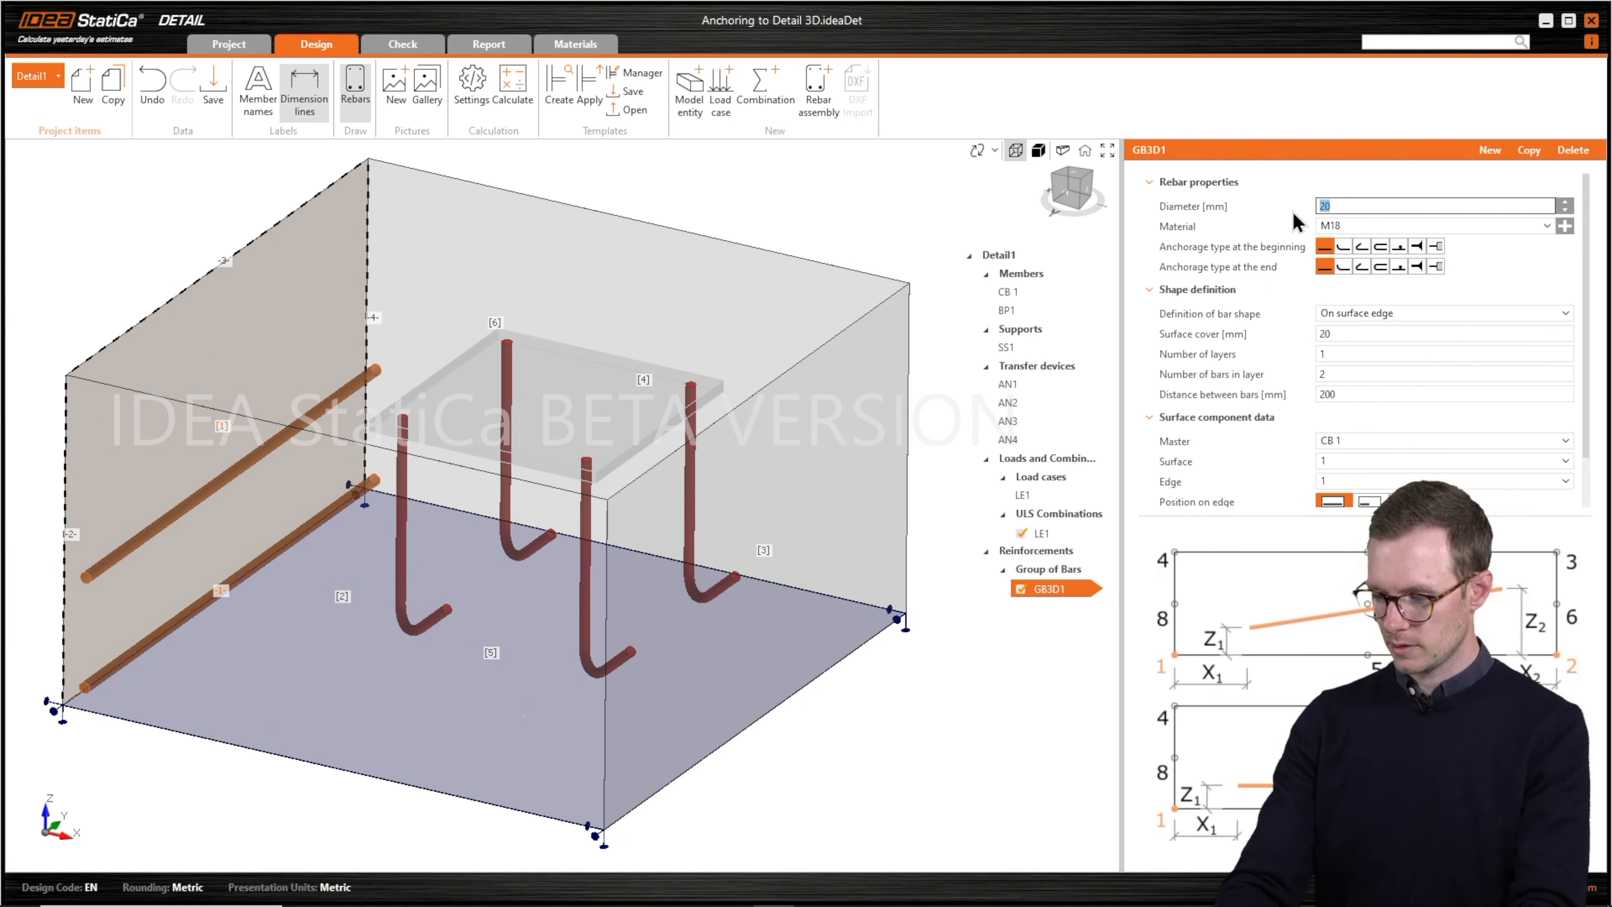
pyautogui.press('Return')
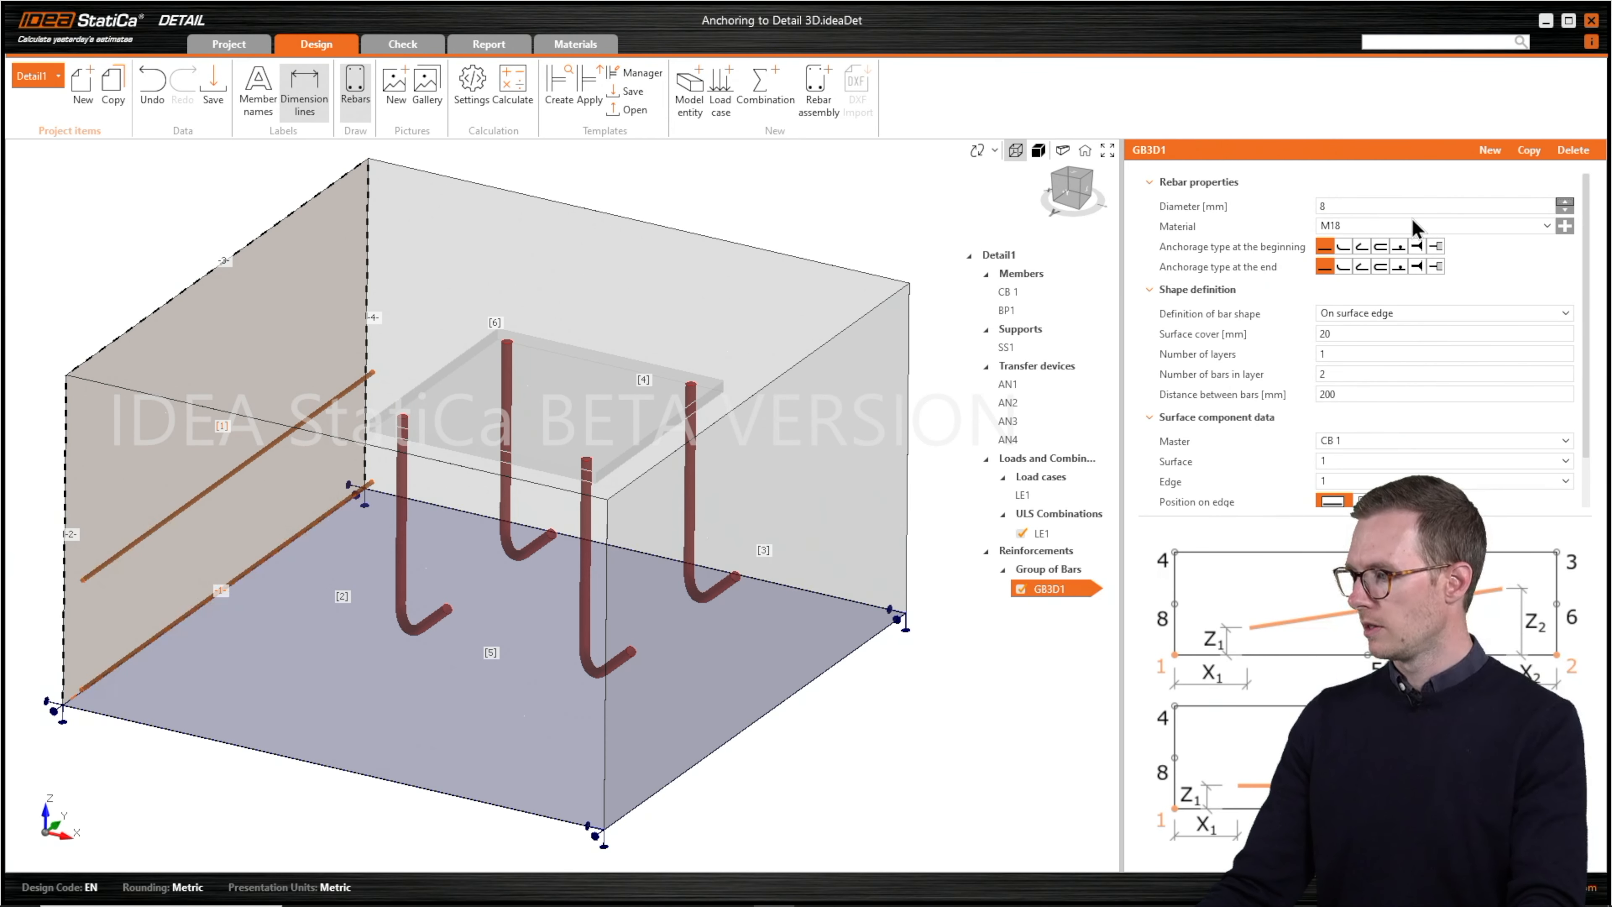
# - Assign reinforcing steel B 500B from the EN 1992 material library to the first bar group
pyautogui.click(1566, 226)
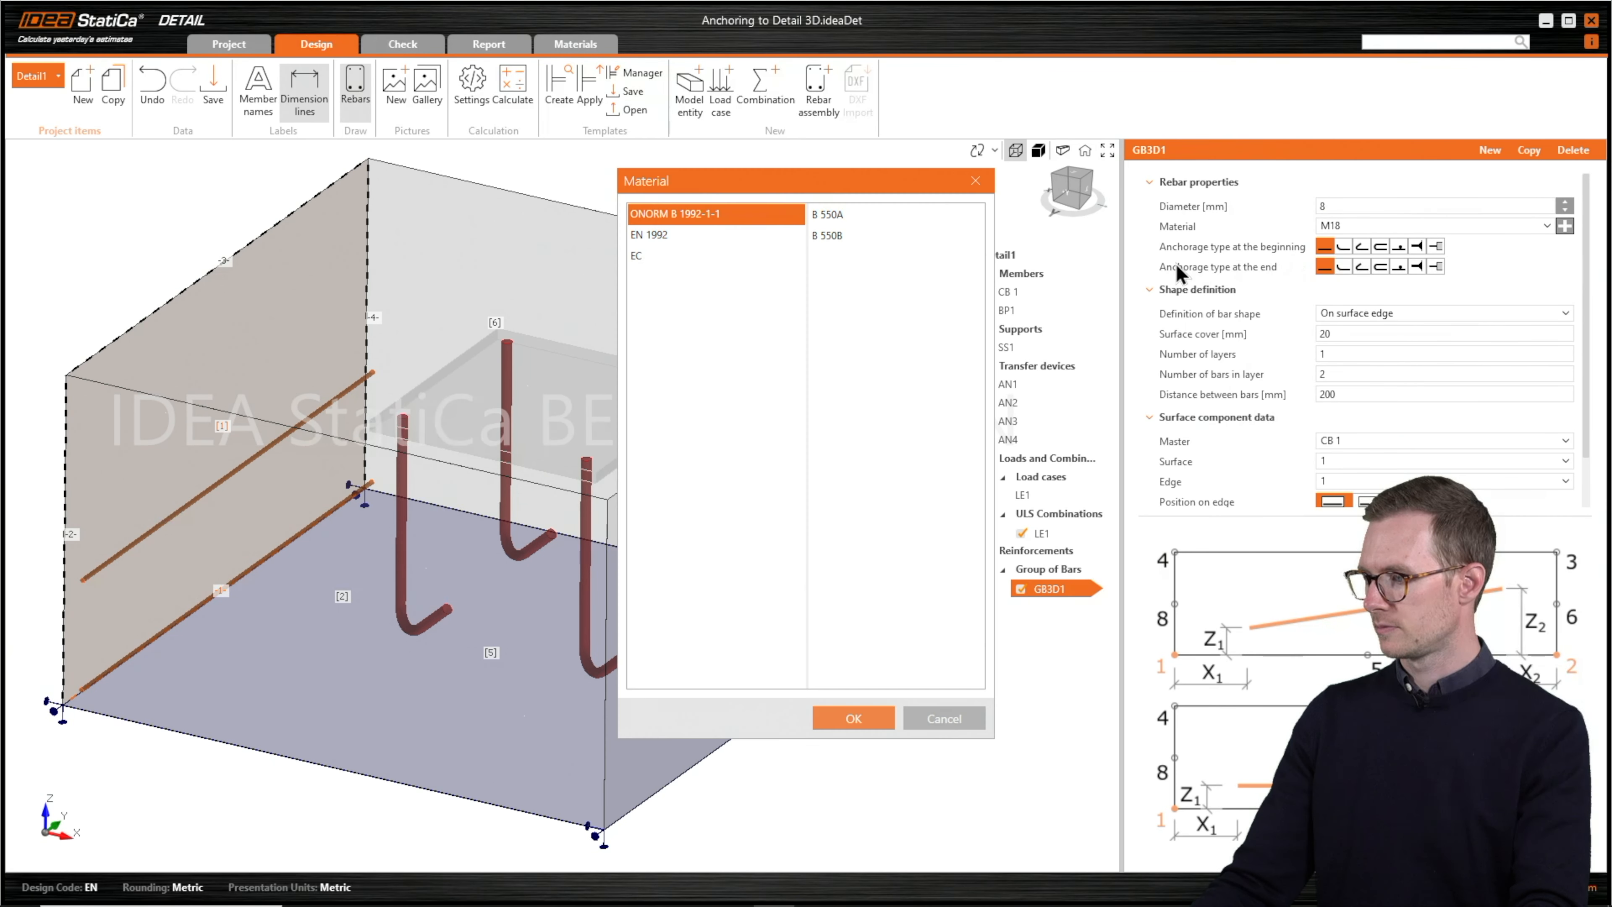
pyautogui.click(752, 234)
pyautogui.click(839, 299)
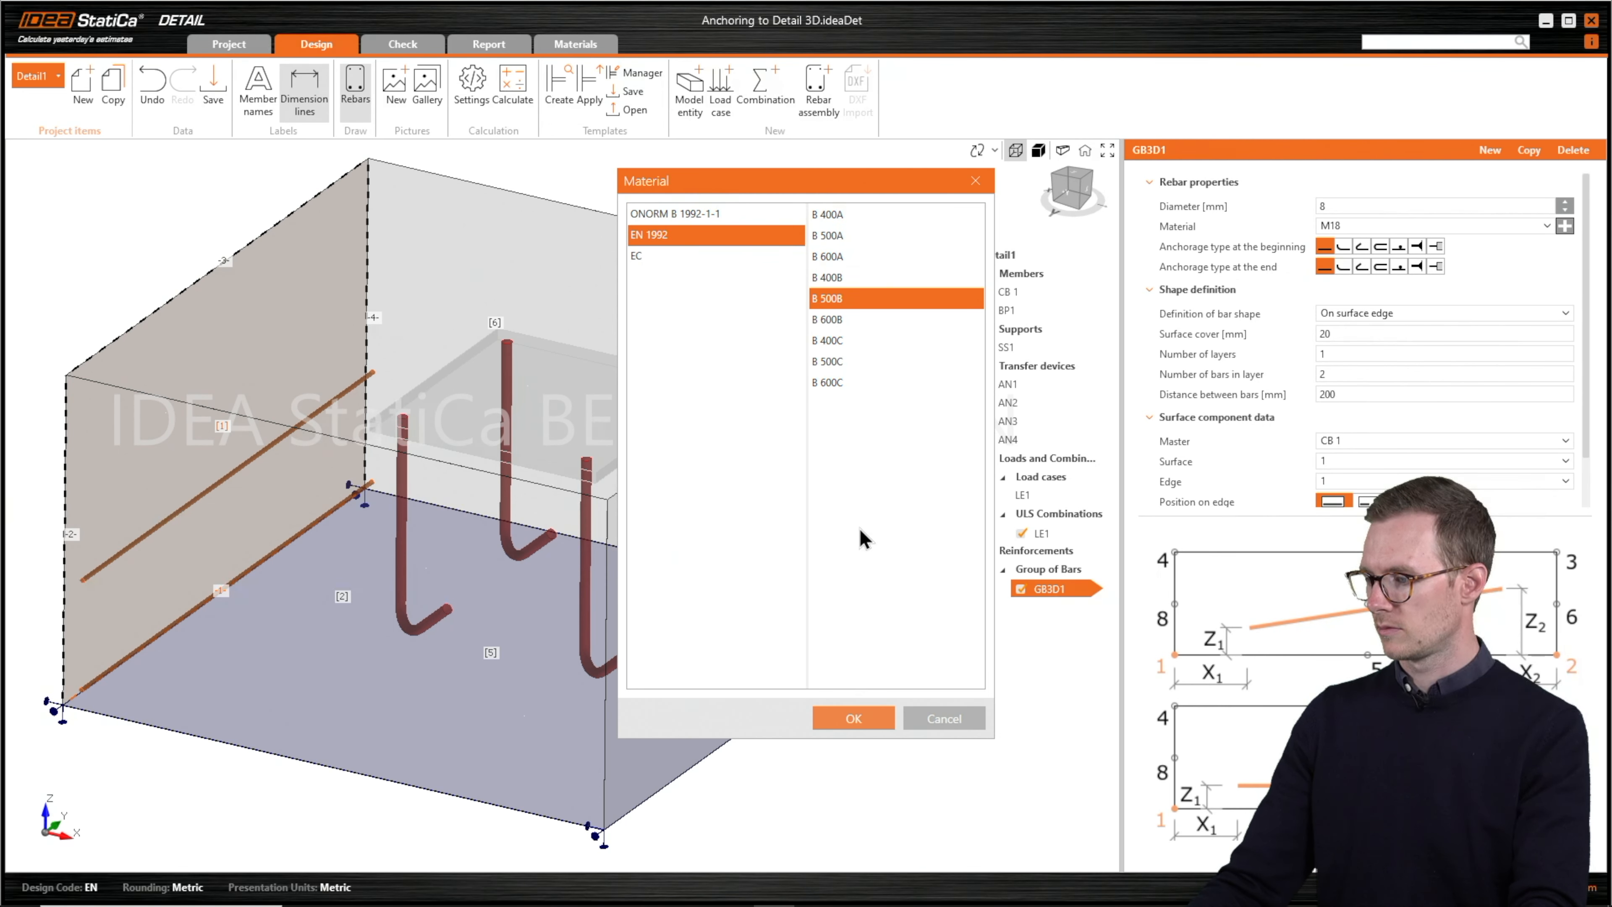
pyautogui.click(853, 718)
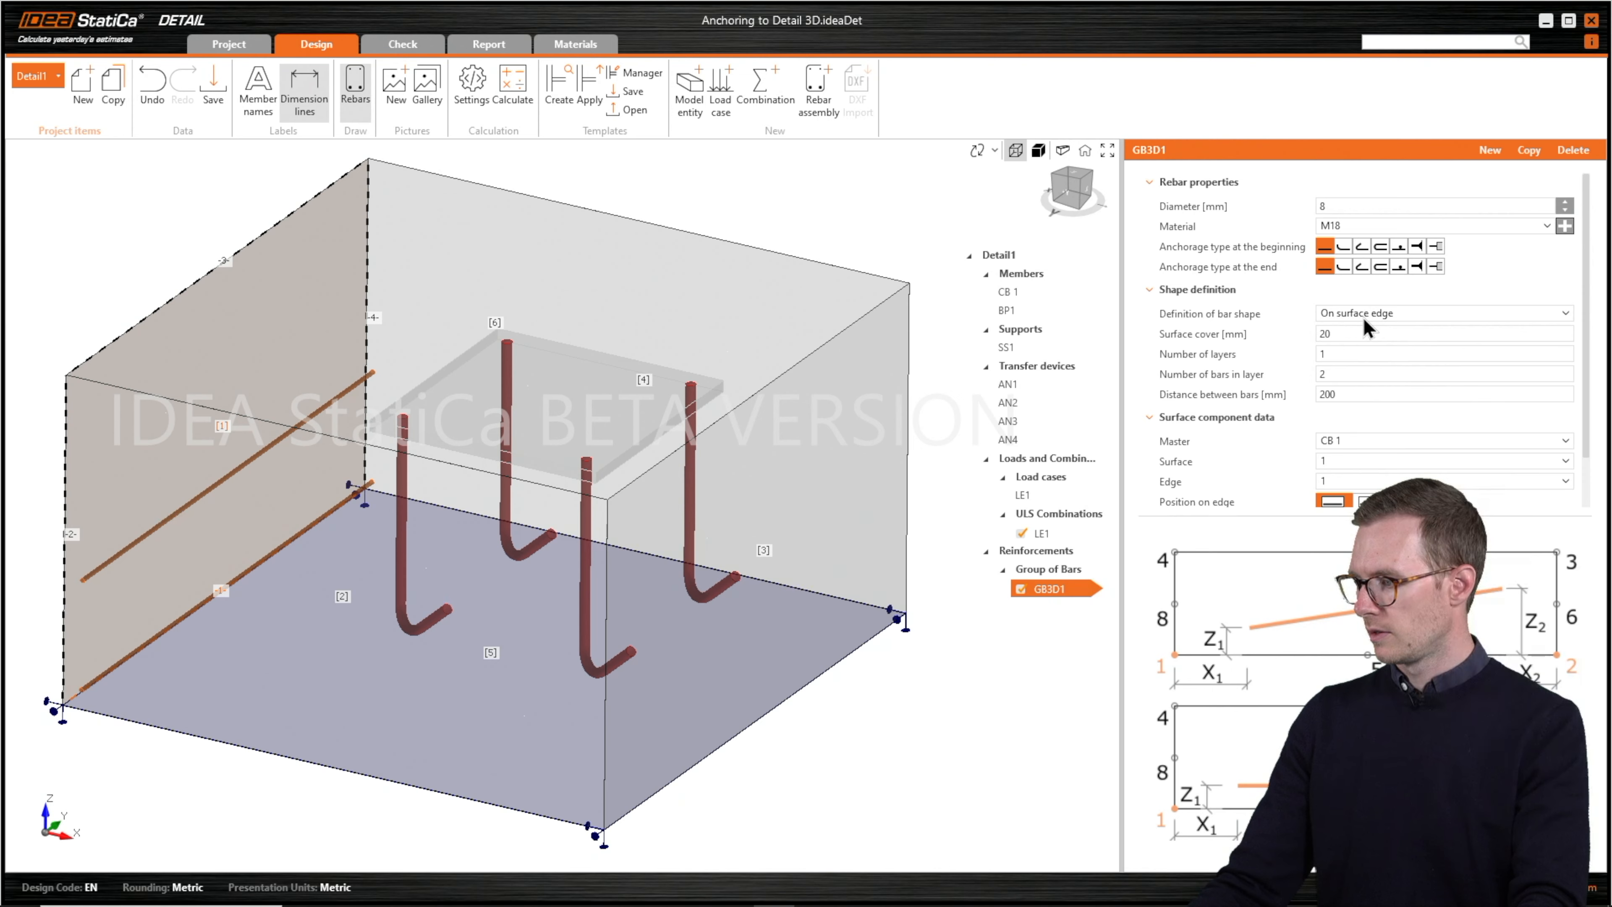
# - Define the bar shape on surface edge on more edges, with 60 mm surface cover and 9 layers spaced 150 mm apart
pyautogui.click(1376, 314)
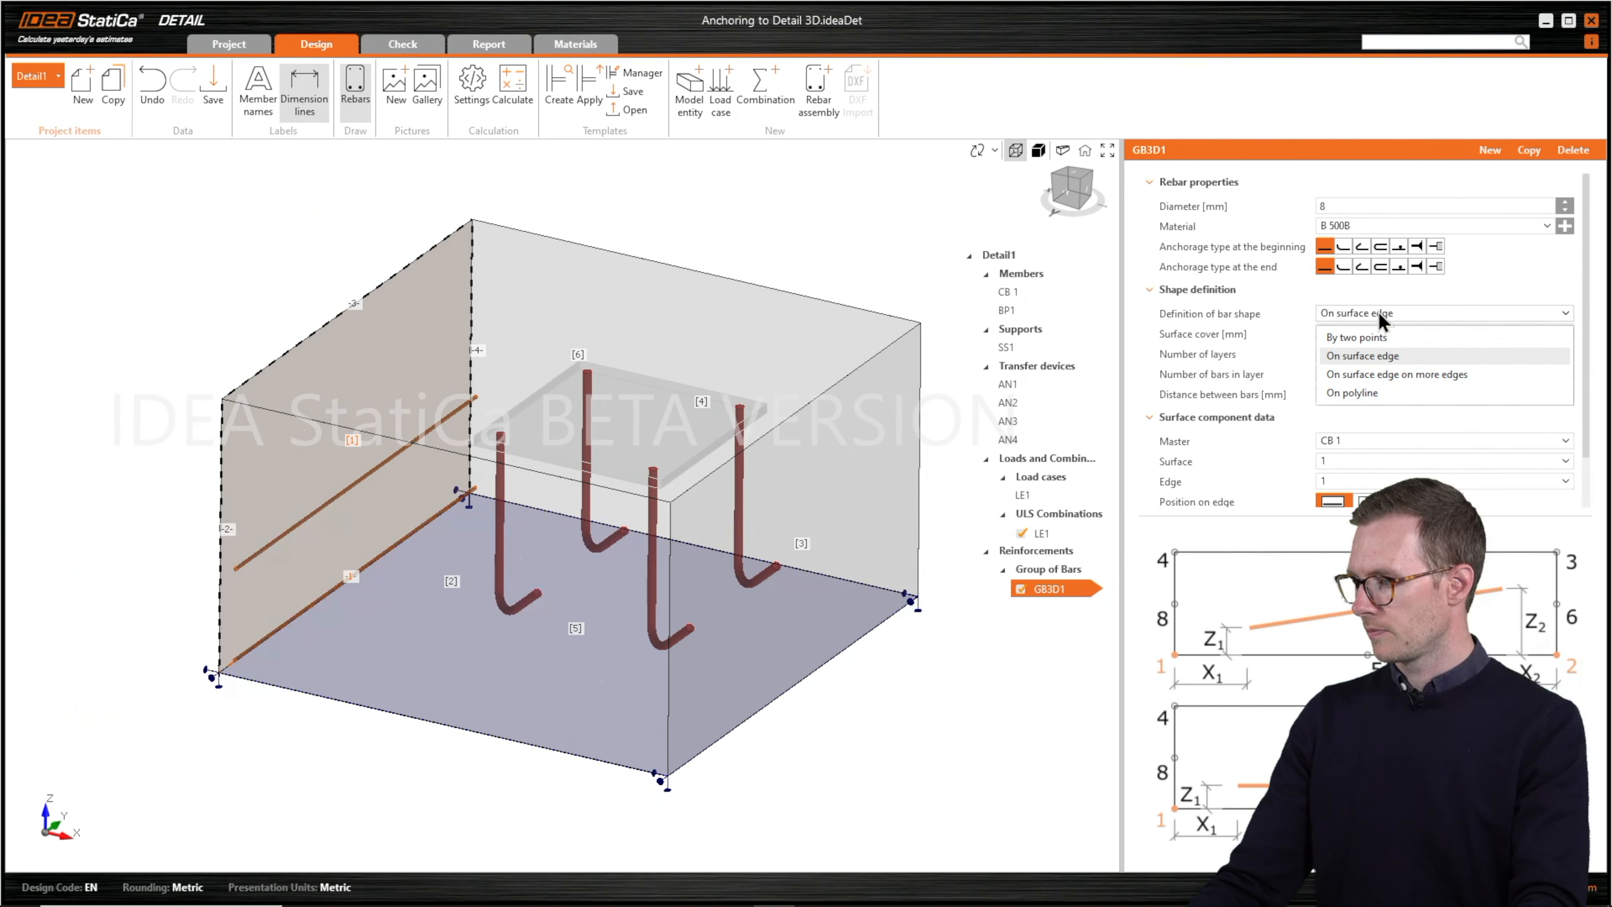
pyautogui.click(1406, 380)
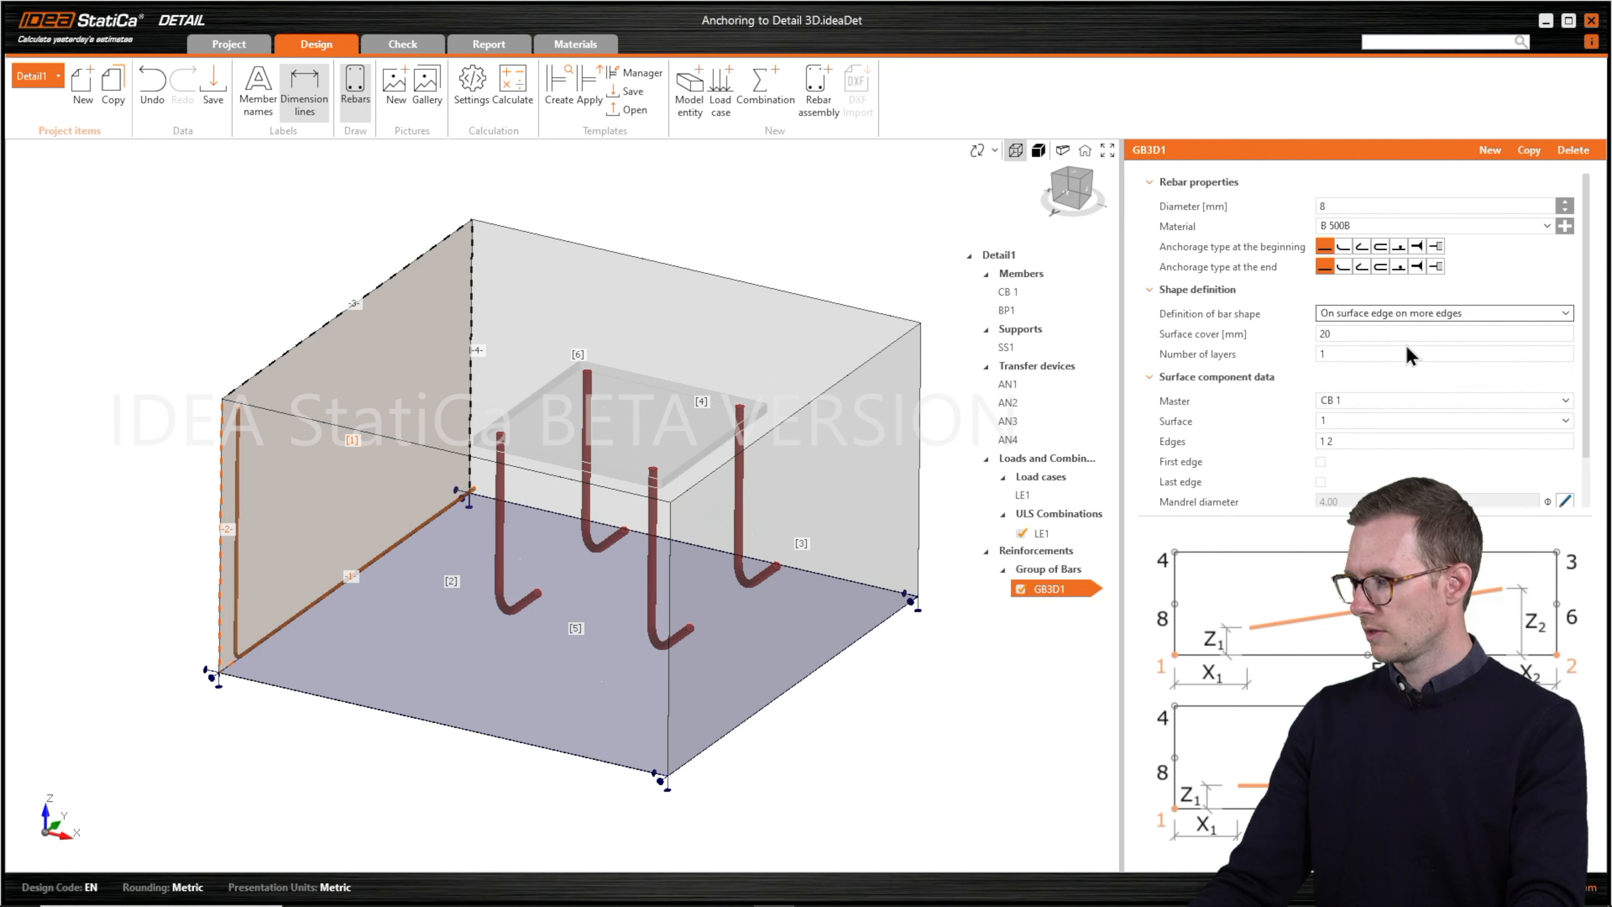
pyautogui.doubleClick(1348, 335)
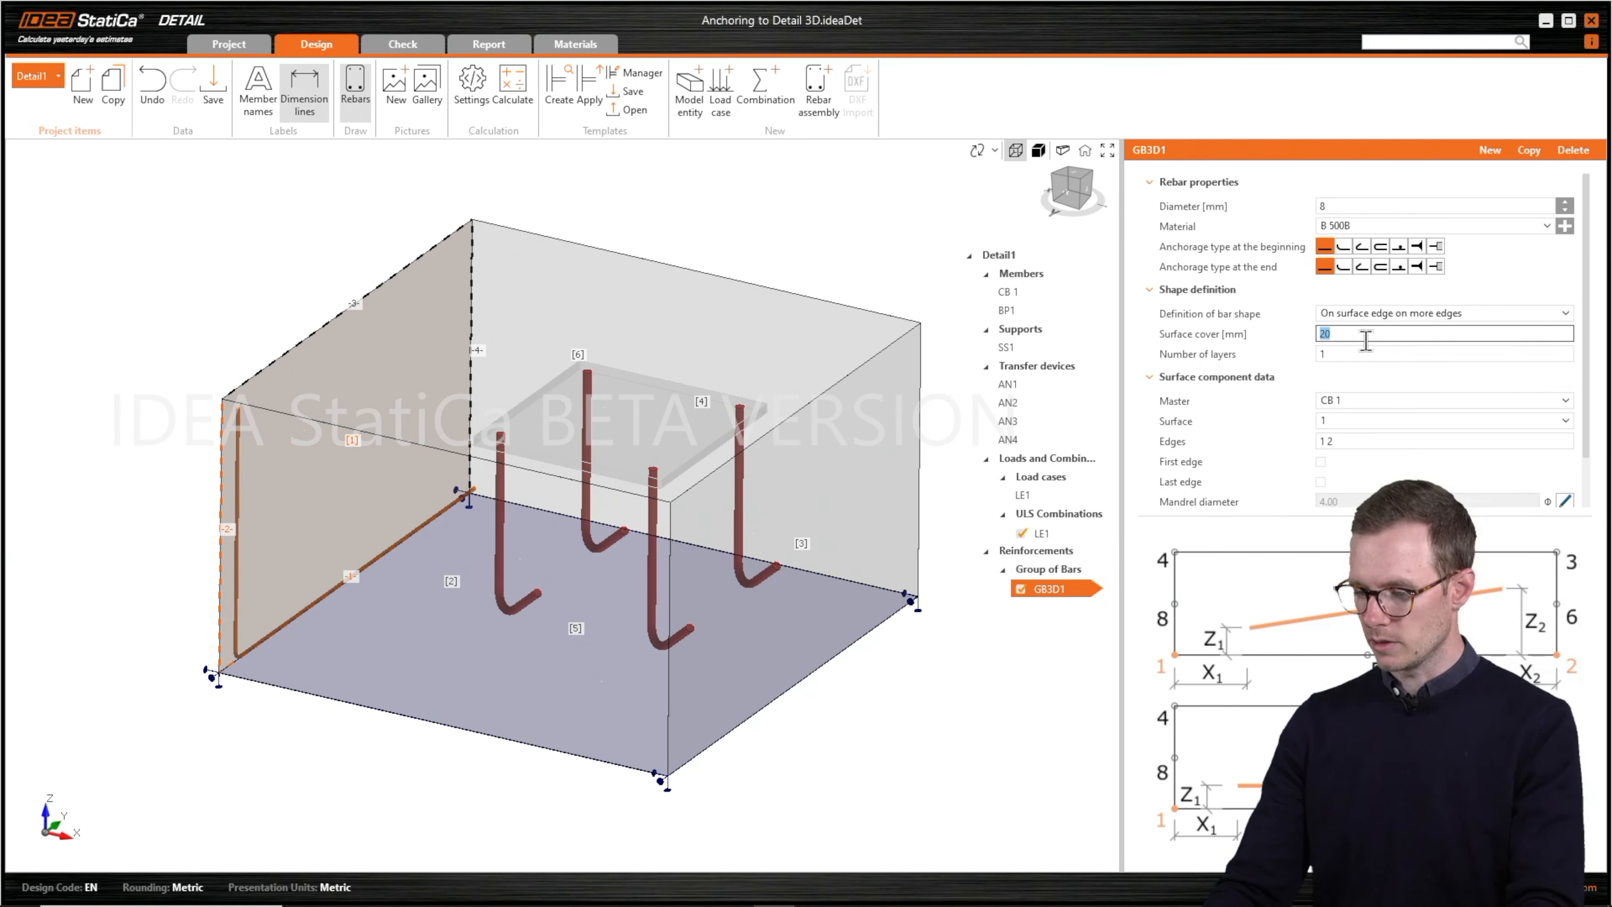
pyautogui.write('60')
pyautogui.press('Tab')
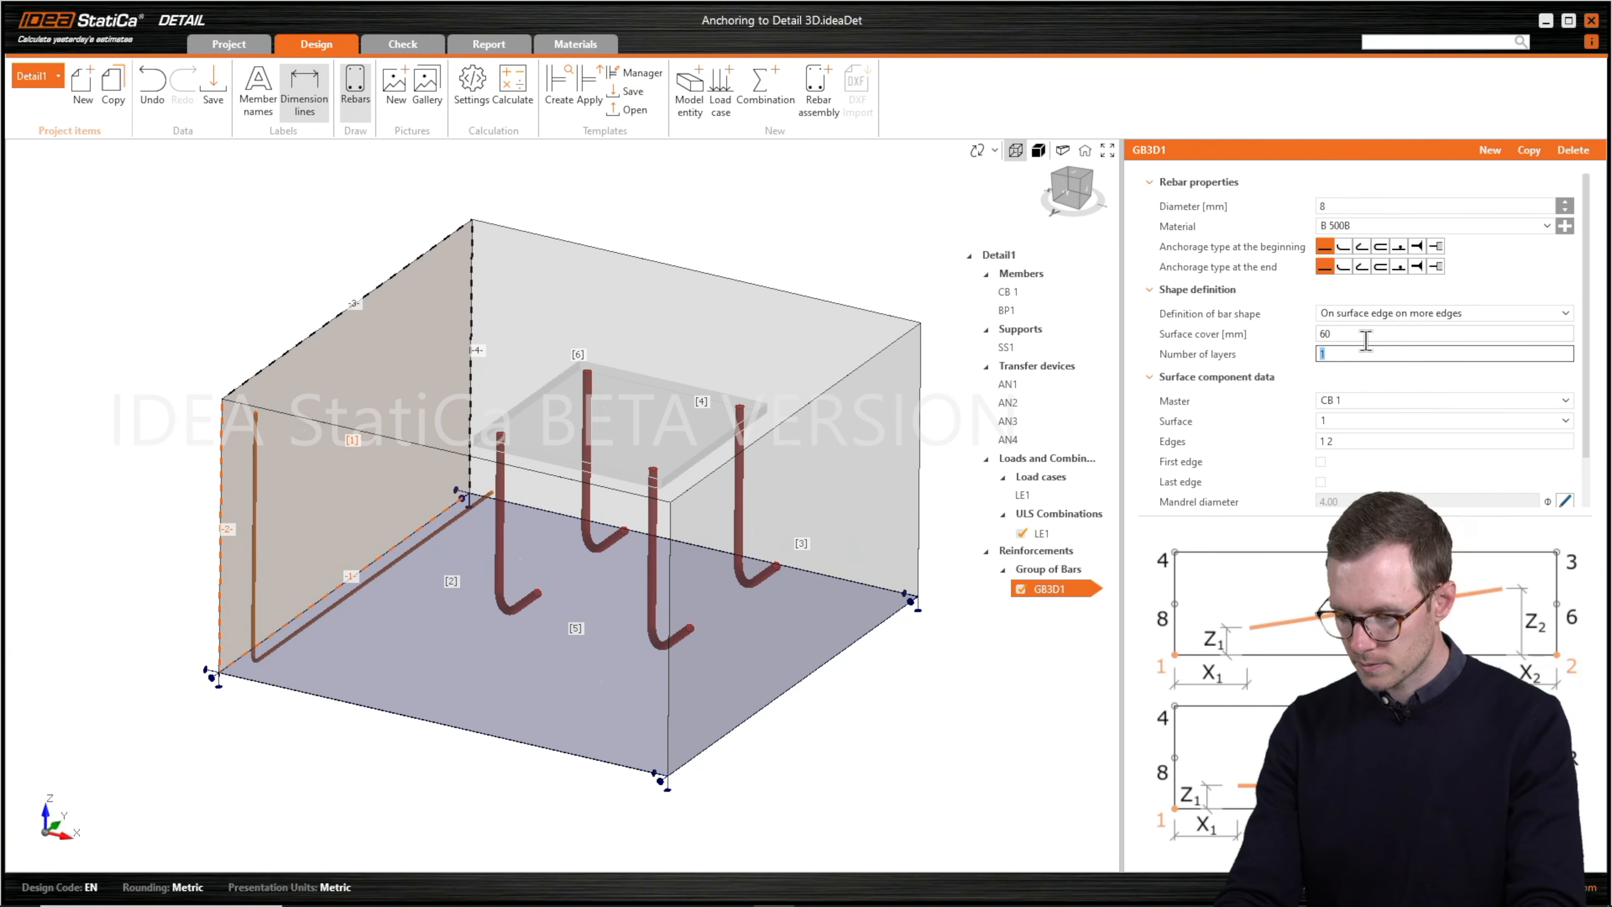
pyautogui.write('9')
pyautogui.press('Tab')
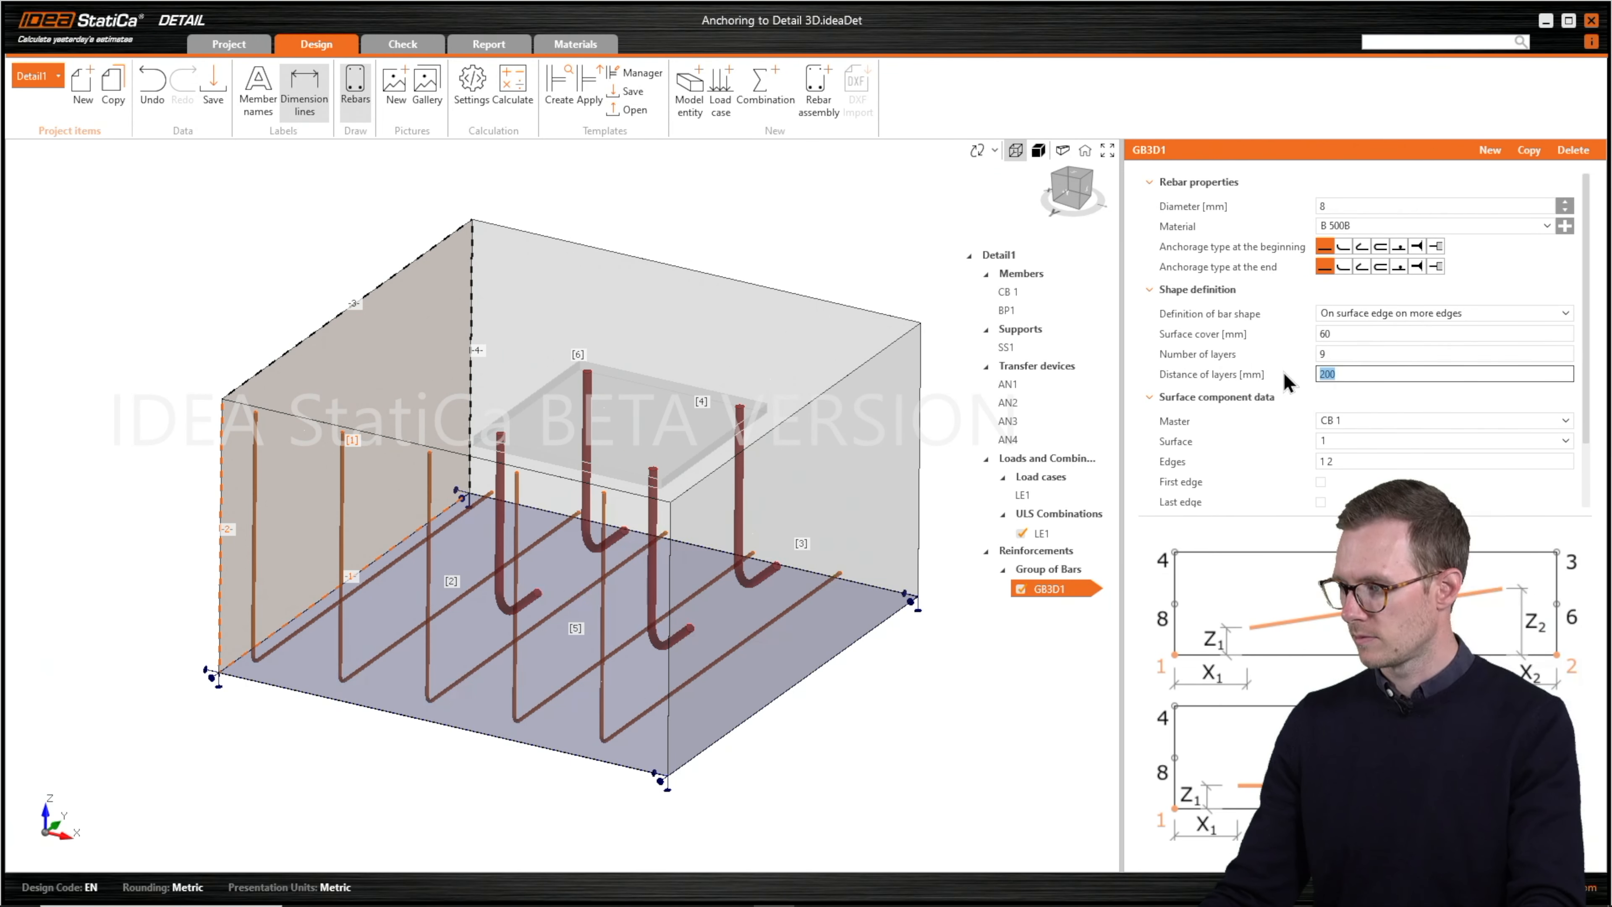
pyautogui.write('150')
pyautogui.press('Tab')
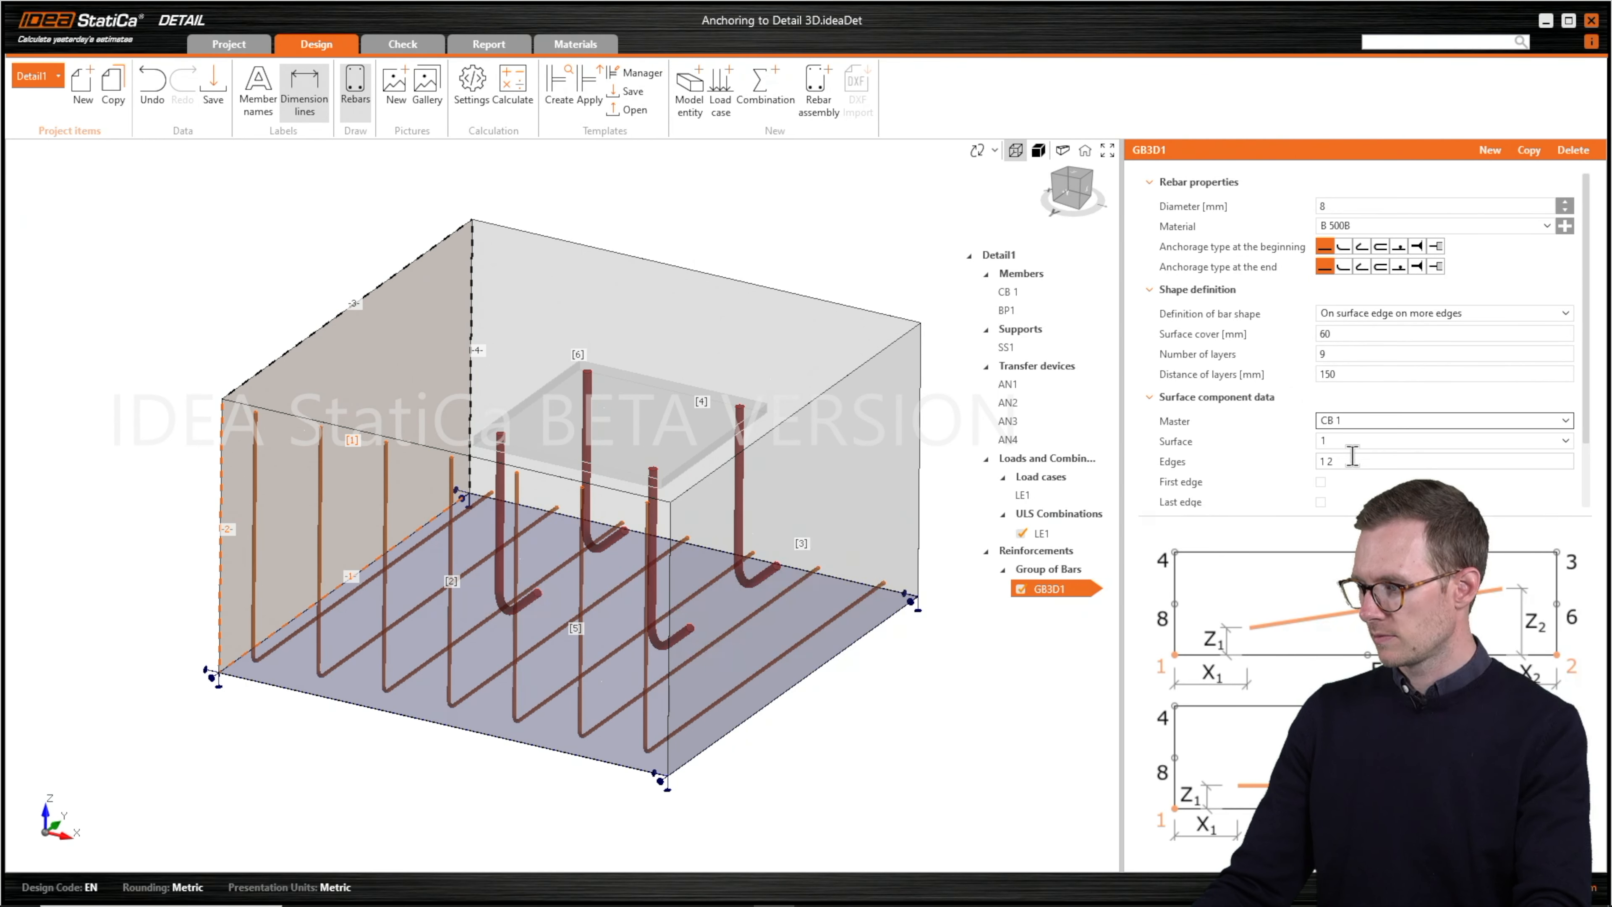
# - Extend the bars along edges 1 2 3 4 of surface 1 to form closed stirrups
pyautogui.click(1348, 459)
pyautogui.write('3 4')
pyautogui.press('Tab')
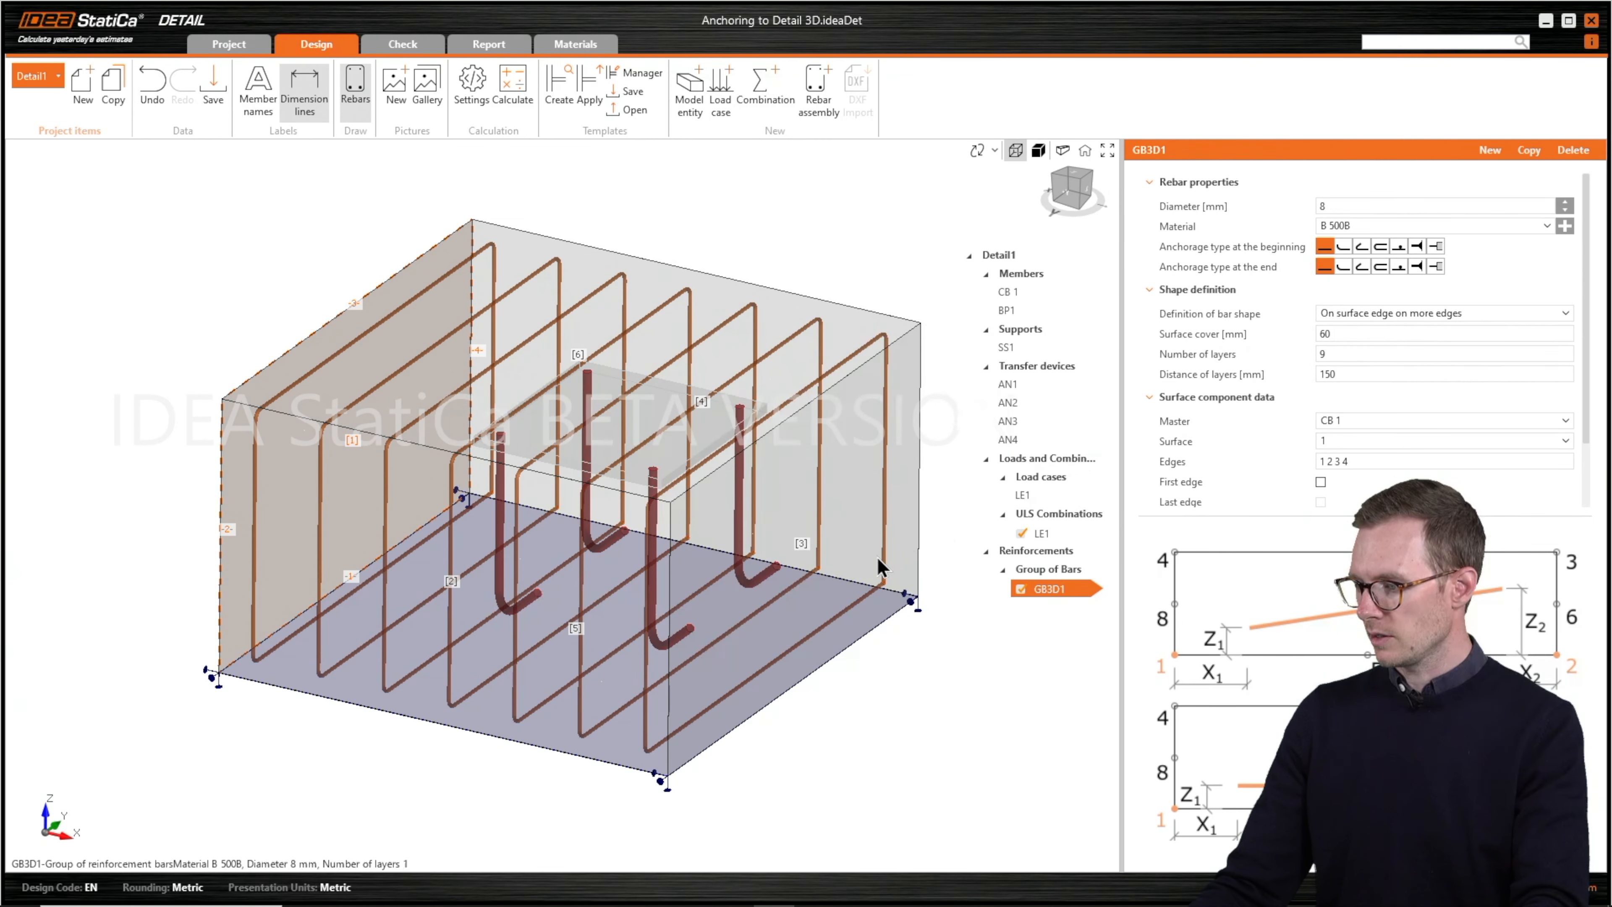
# - Set the stirrups' anchorage type to hook at both the beginning and the end
pyautogui.scroll(6, 815, 585)
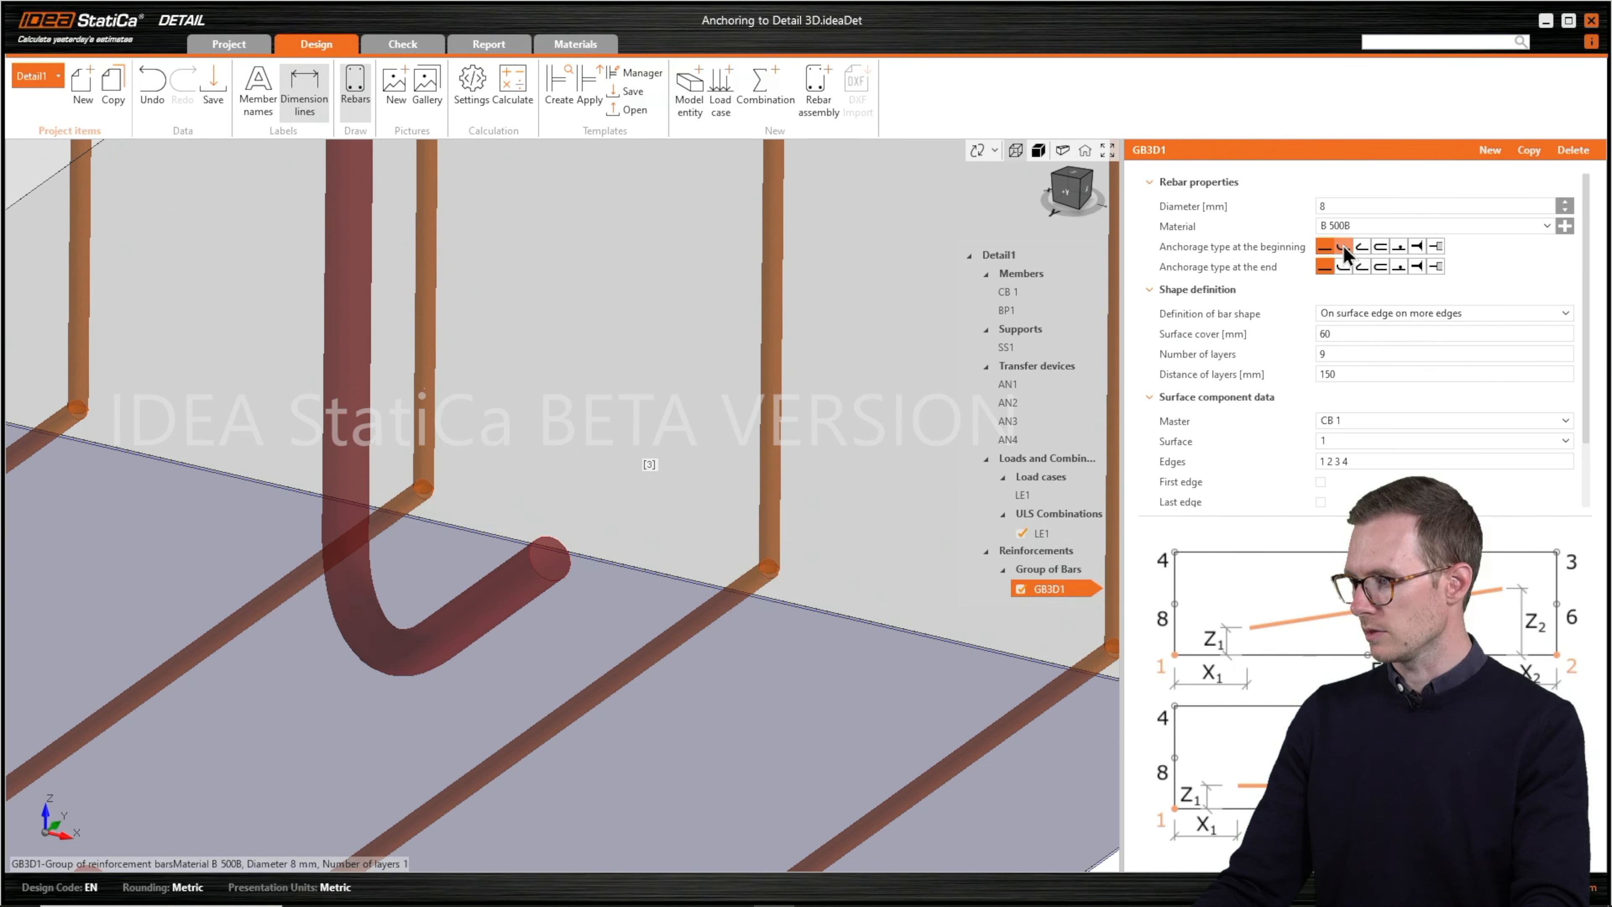
pyautogui.click(1362, 248)
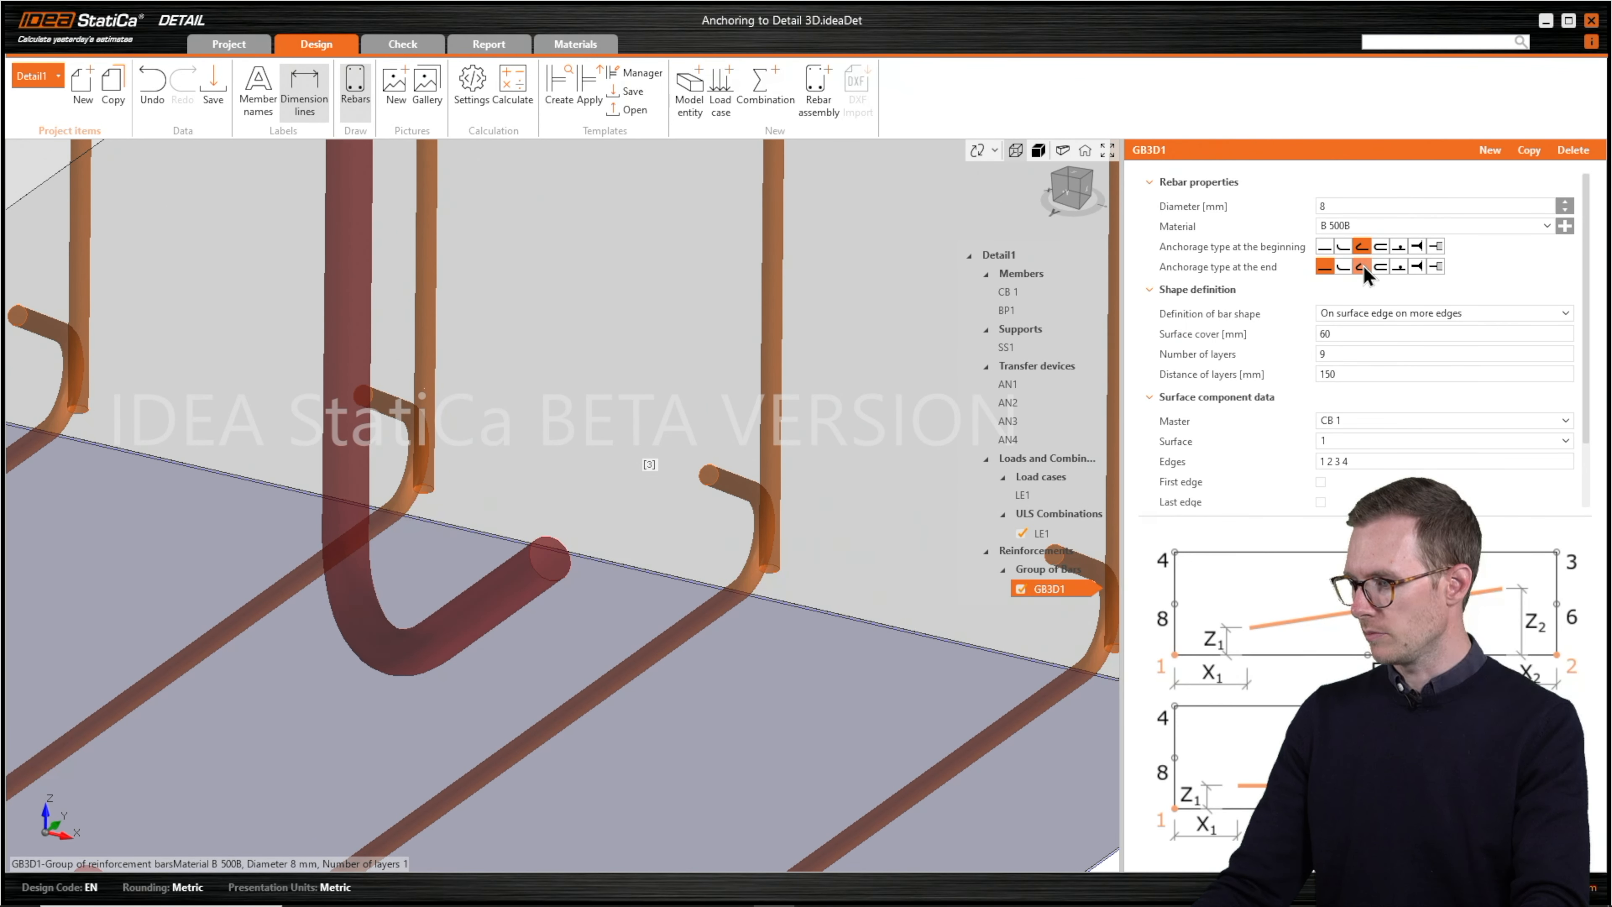
pyautogui.click(1362, 266)
pyautogui.scroll(-10, 856, 484)
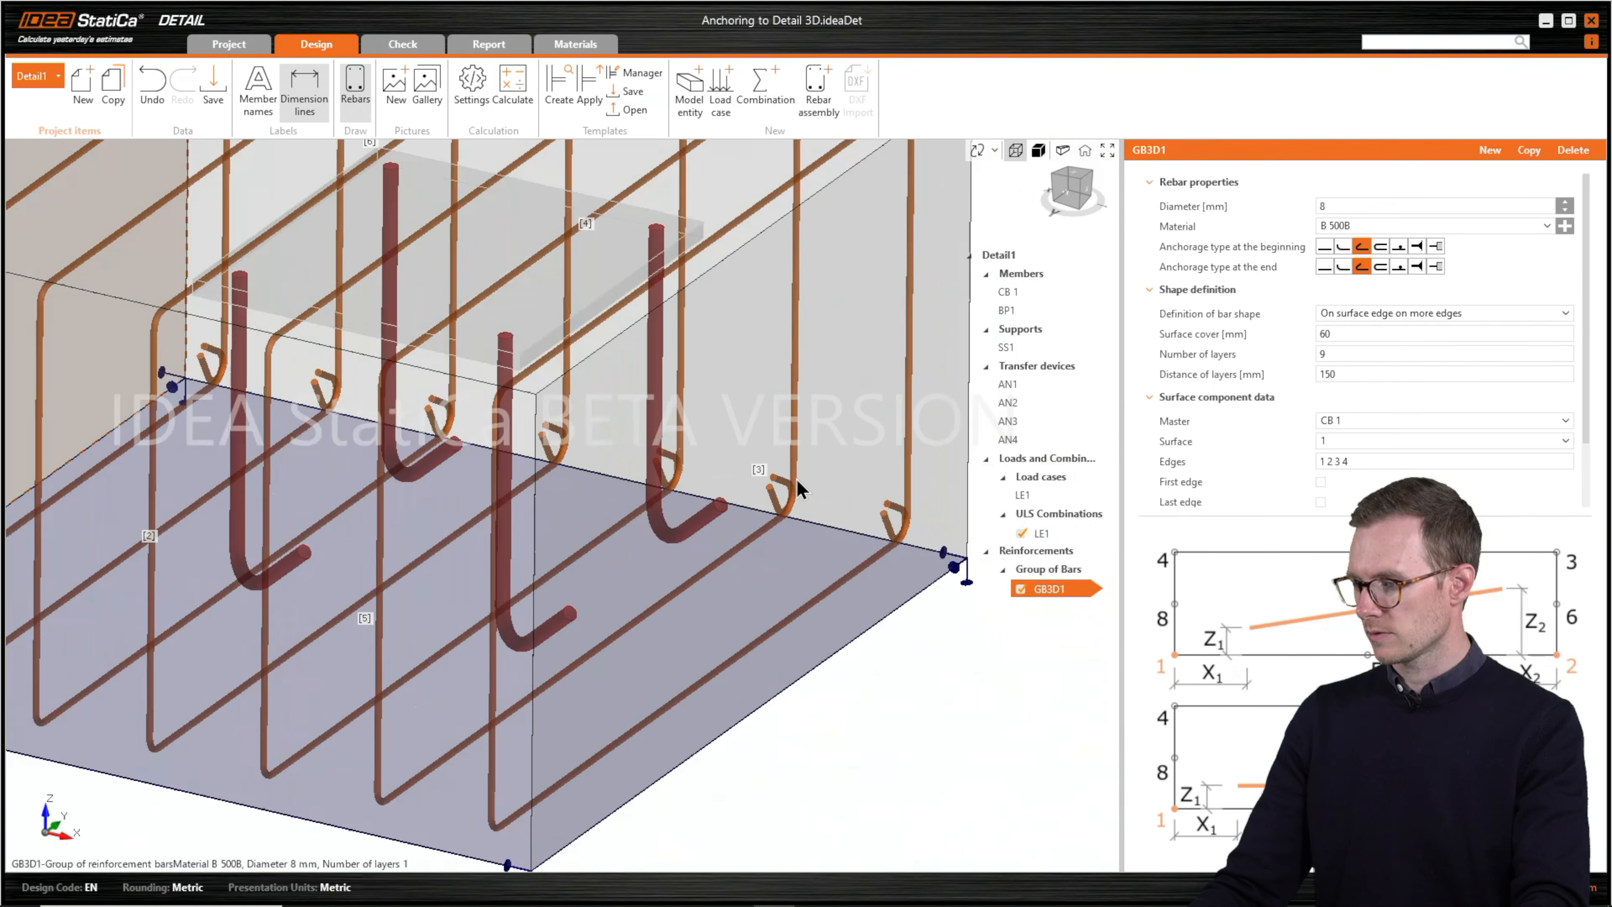
pyautogui.moveTo(856, 486); pyautogui.dragTo(836, 505, button='middle')
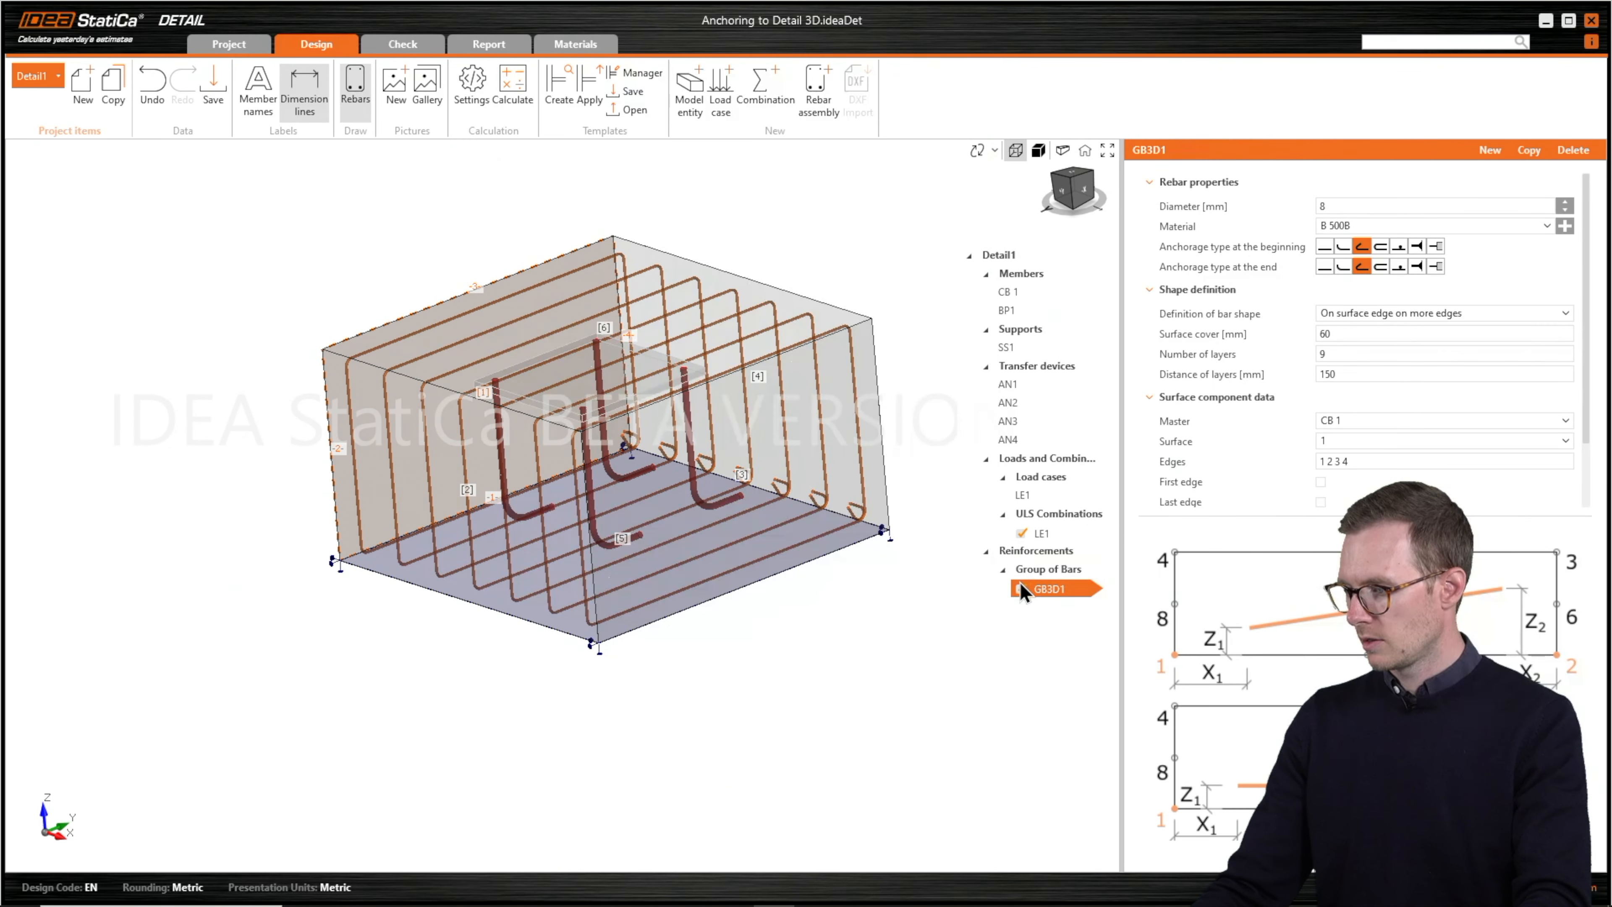
# - Copy the stirrup group GB3D1 and assign the copy to surface 2 for the perpendicular direction
pyautogui.rightClick(1047, 593)
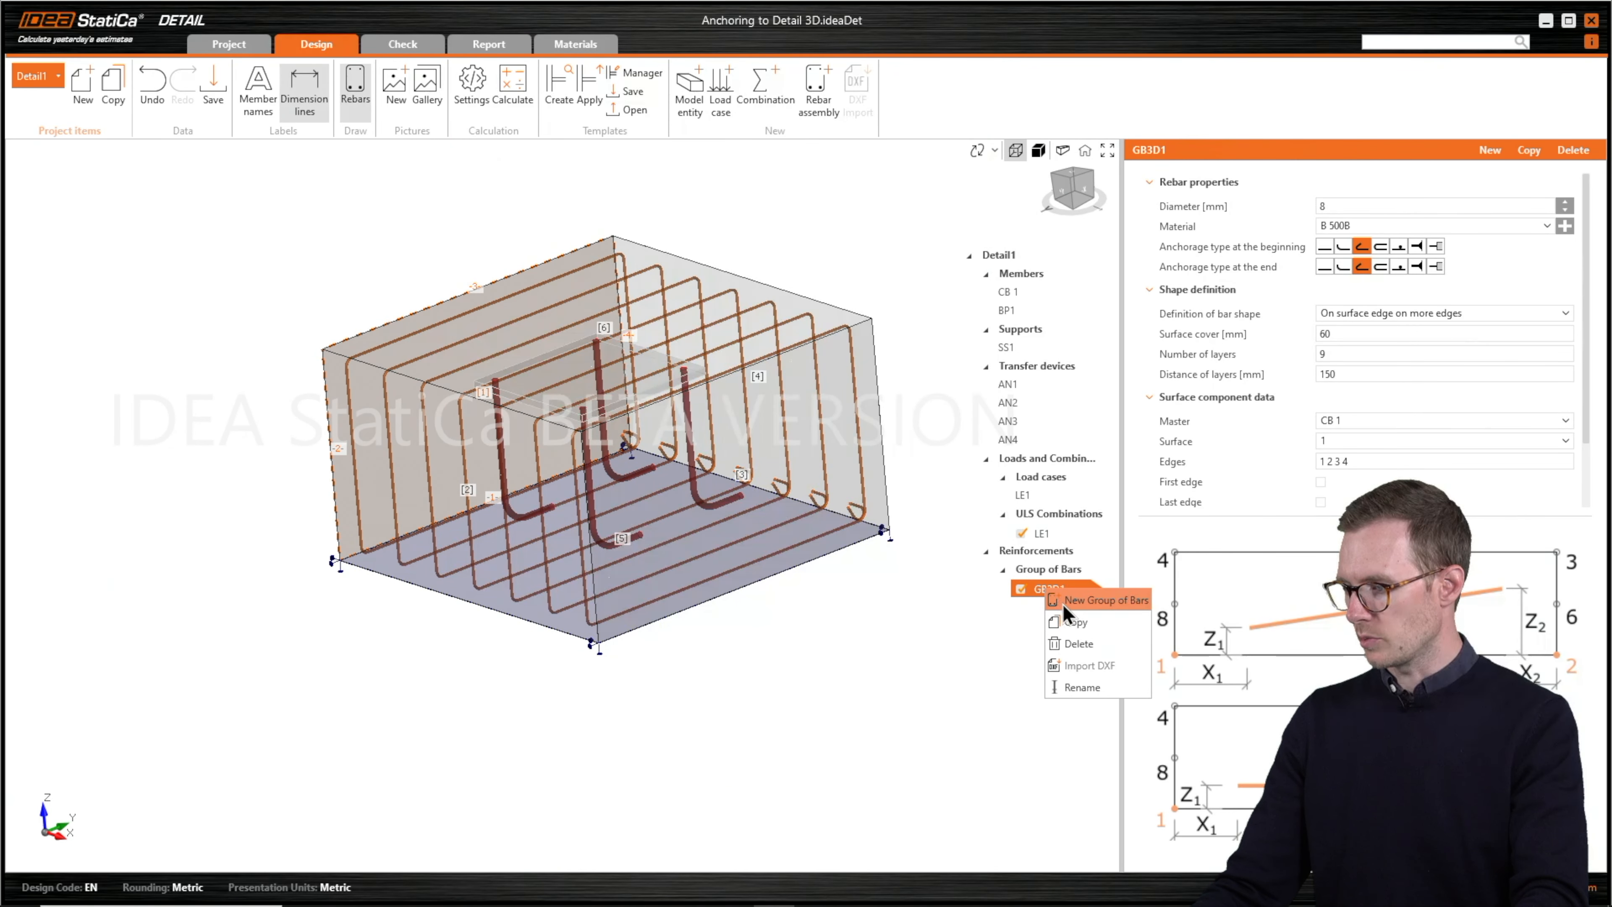
pyautogui.click(1087, 624)
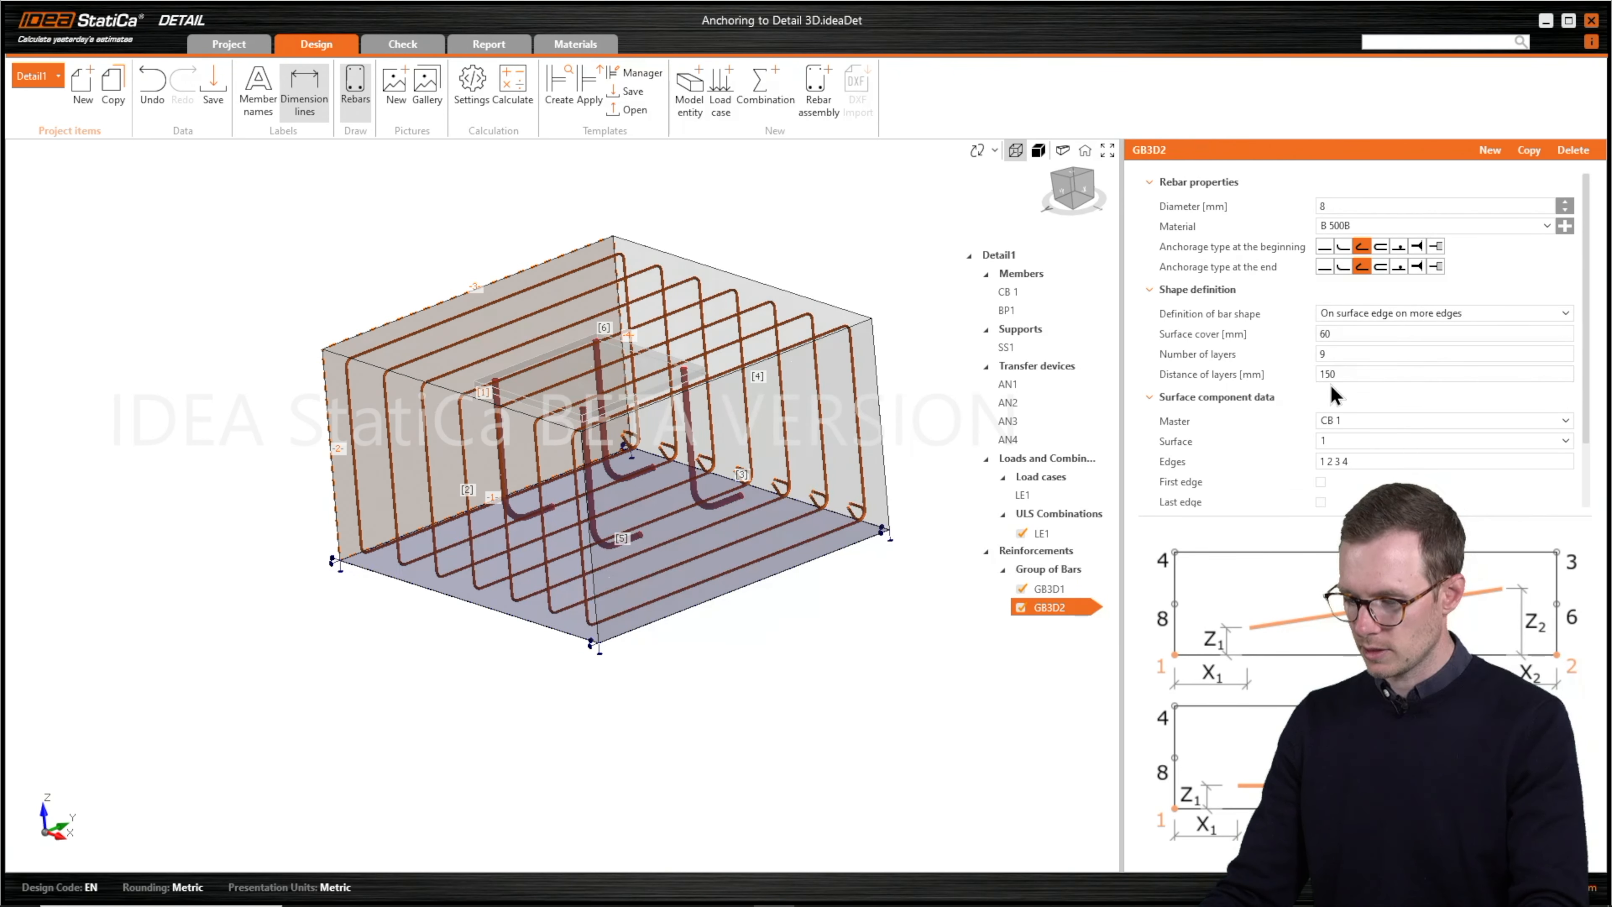
pyautogui.click(1354, 439)
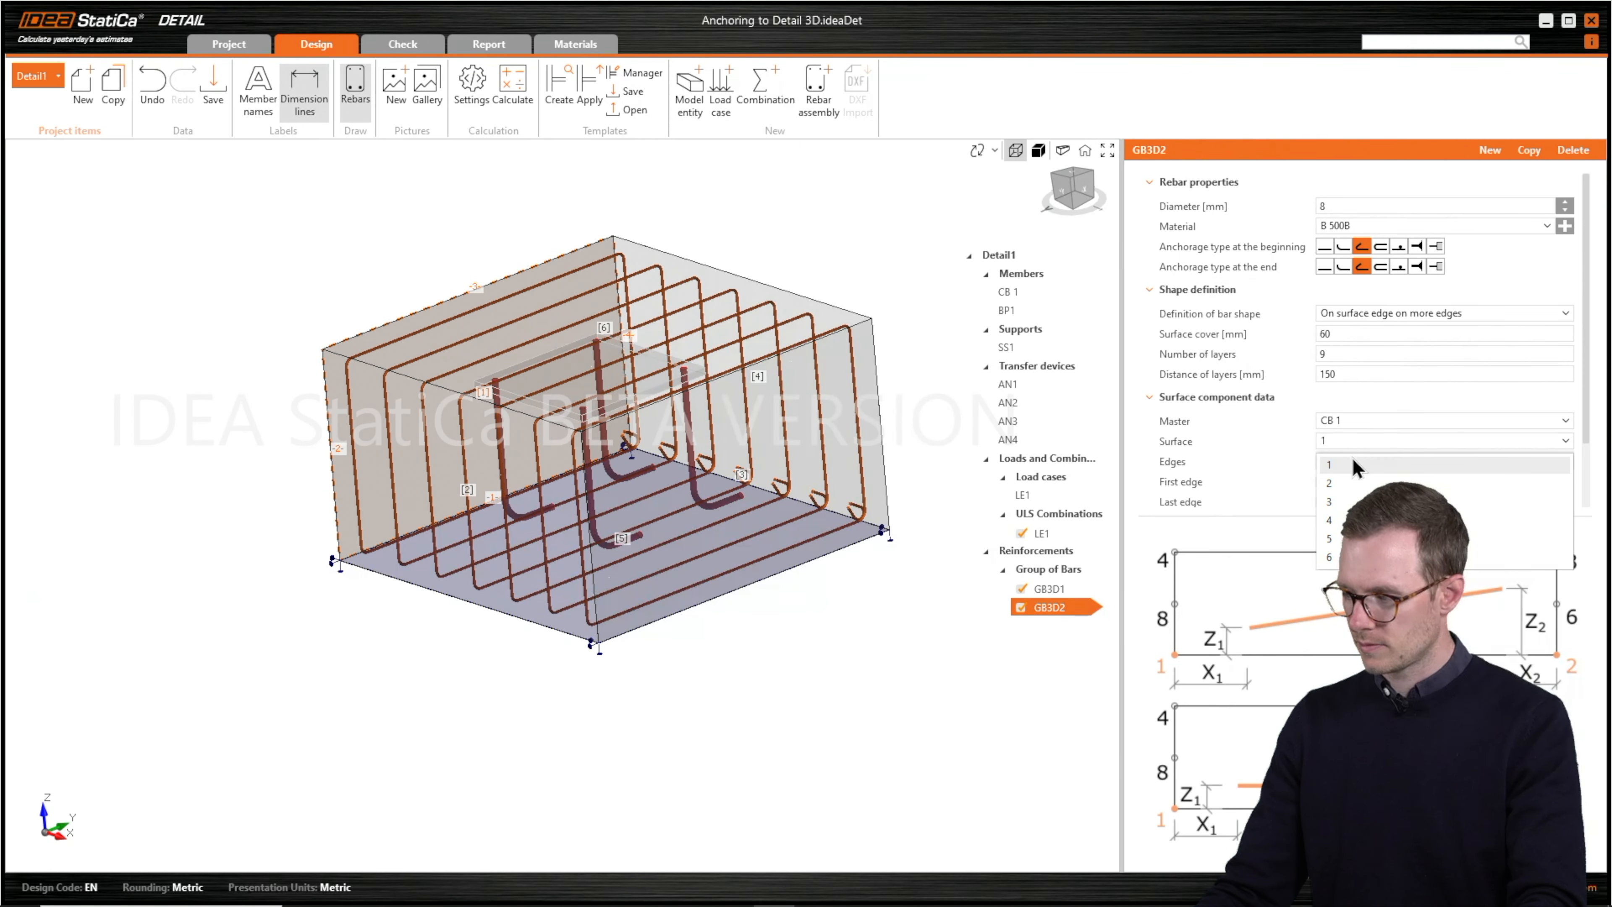
pyautogui.click(1354, 483)
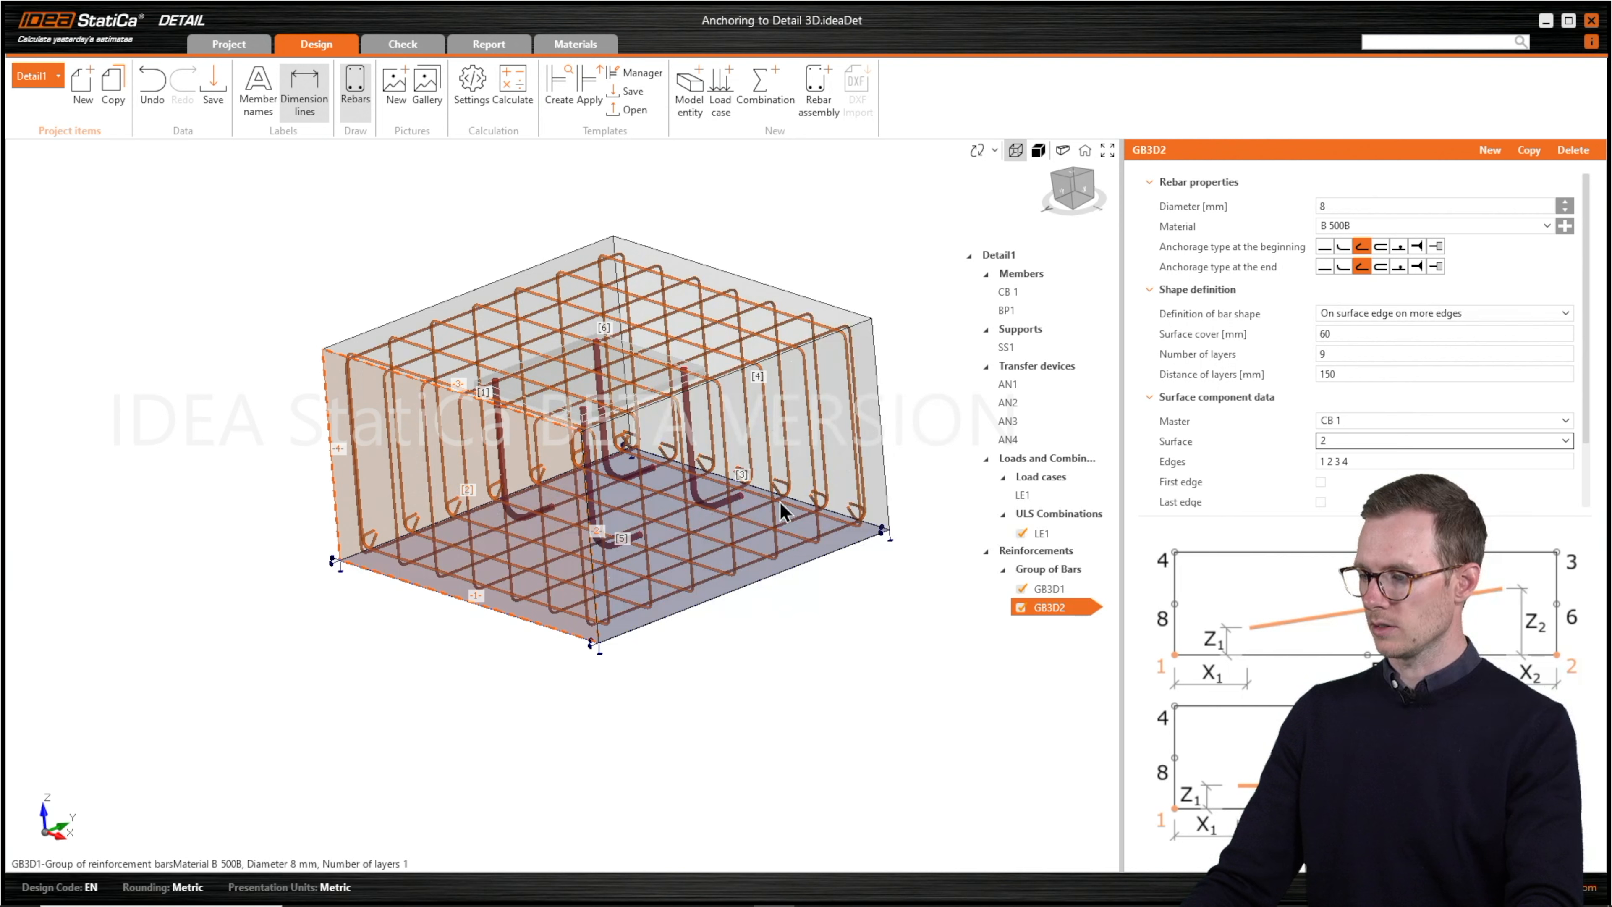
# - Copy bar group GB3D2 and give the copy 100 mm surface cover and 3 layers at 200 mm distance
pyautogui.rightClick(1051, 610)
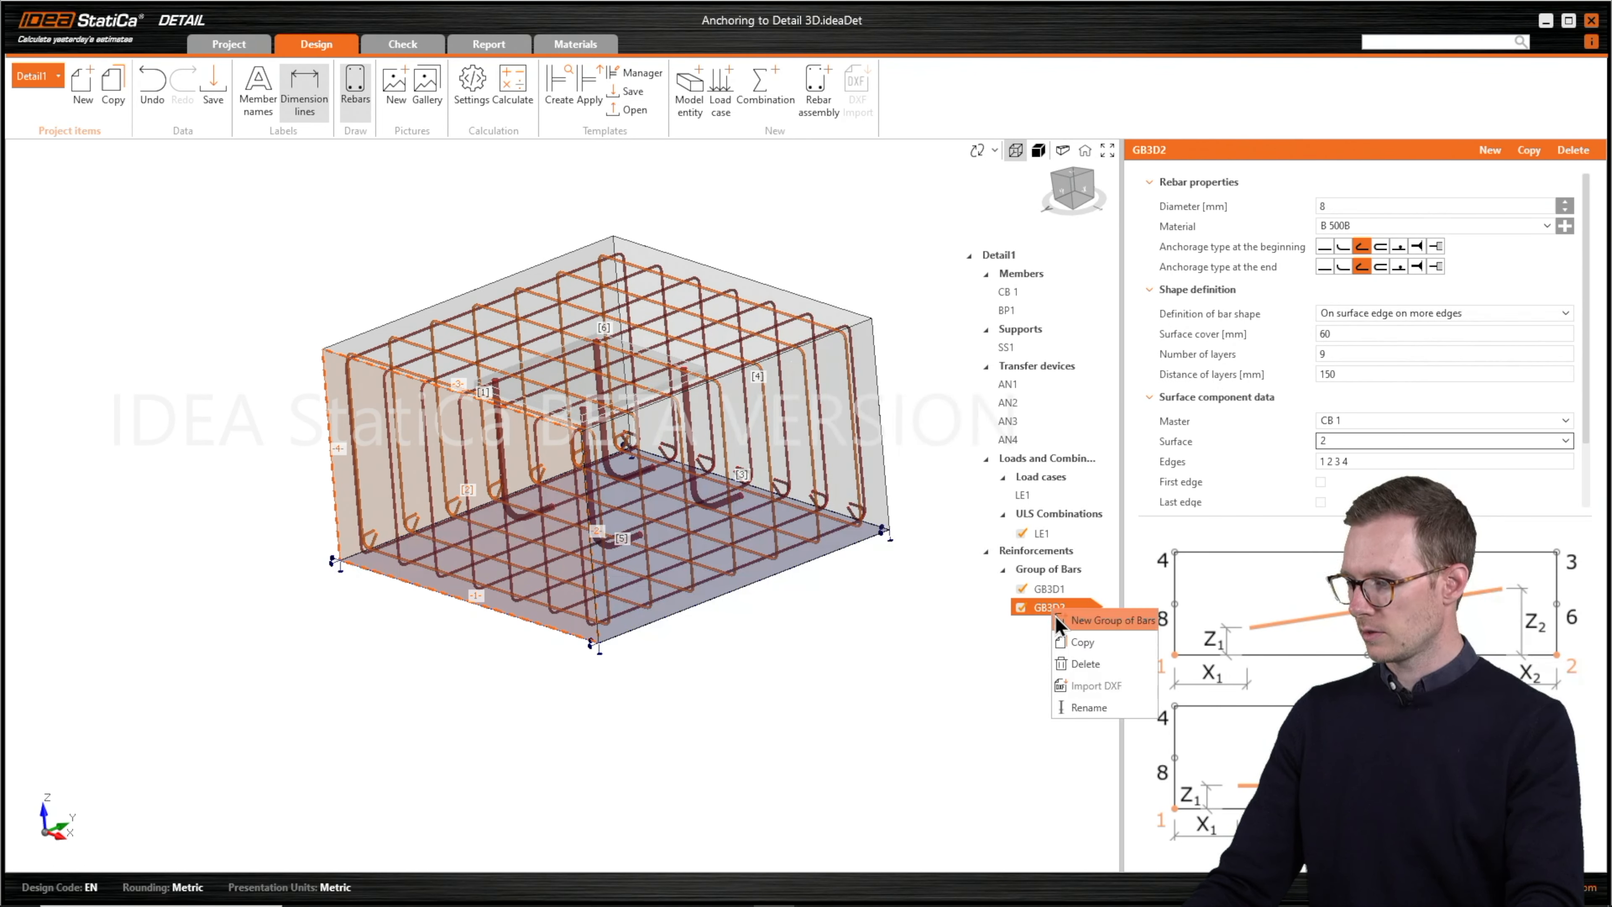
pyautogui.click(1091, 644)
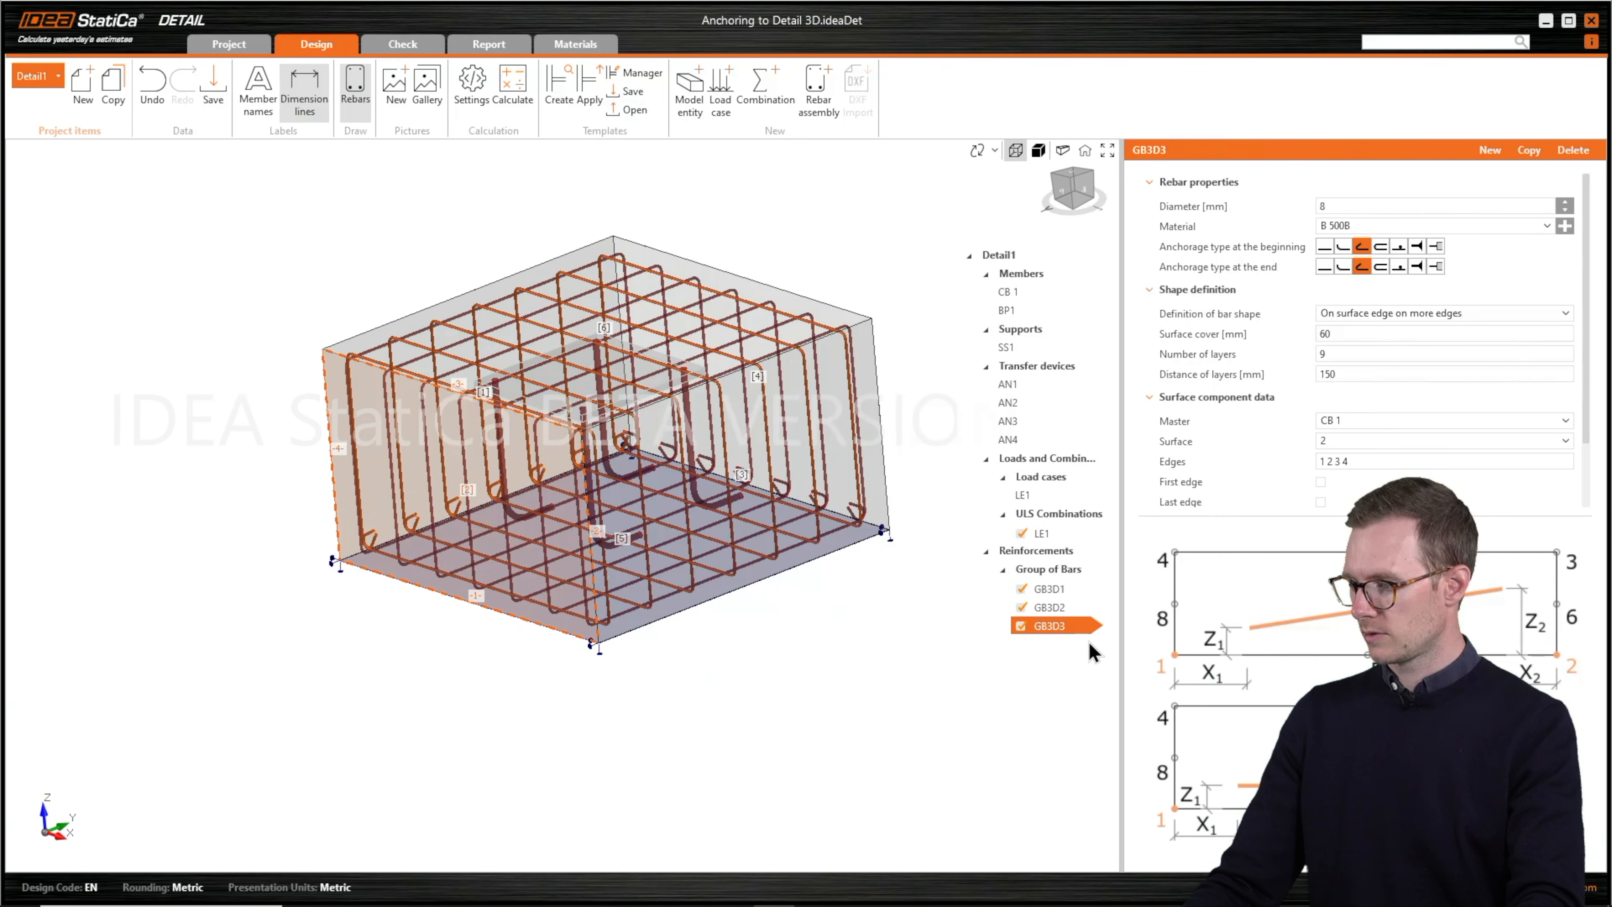
pyautogui.click(1346, 333)
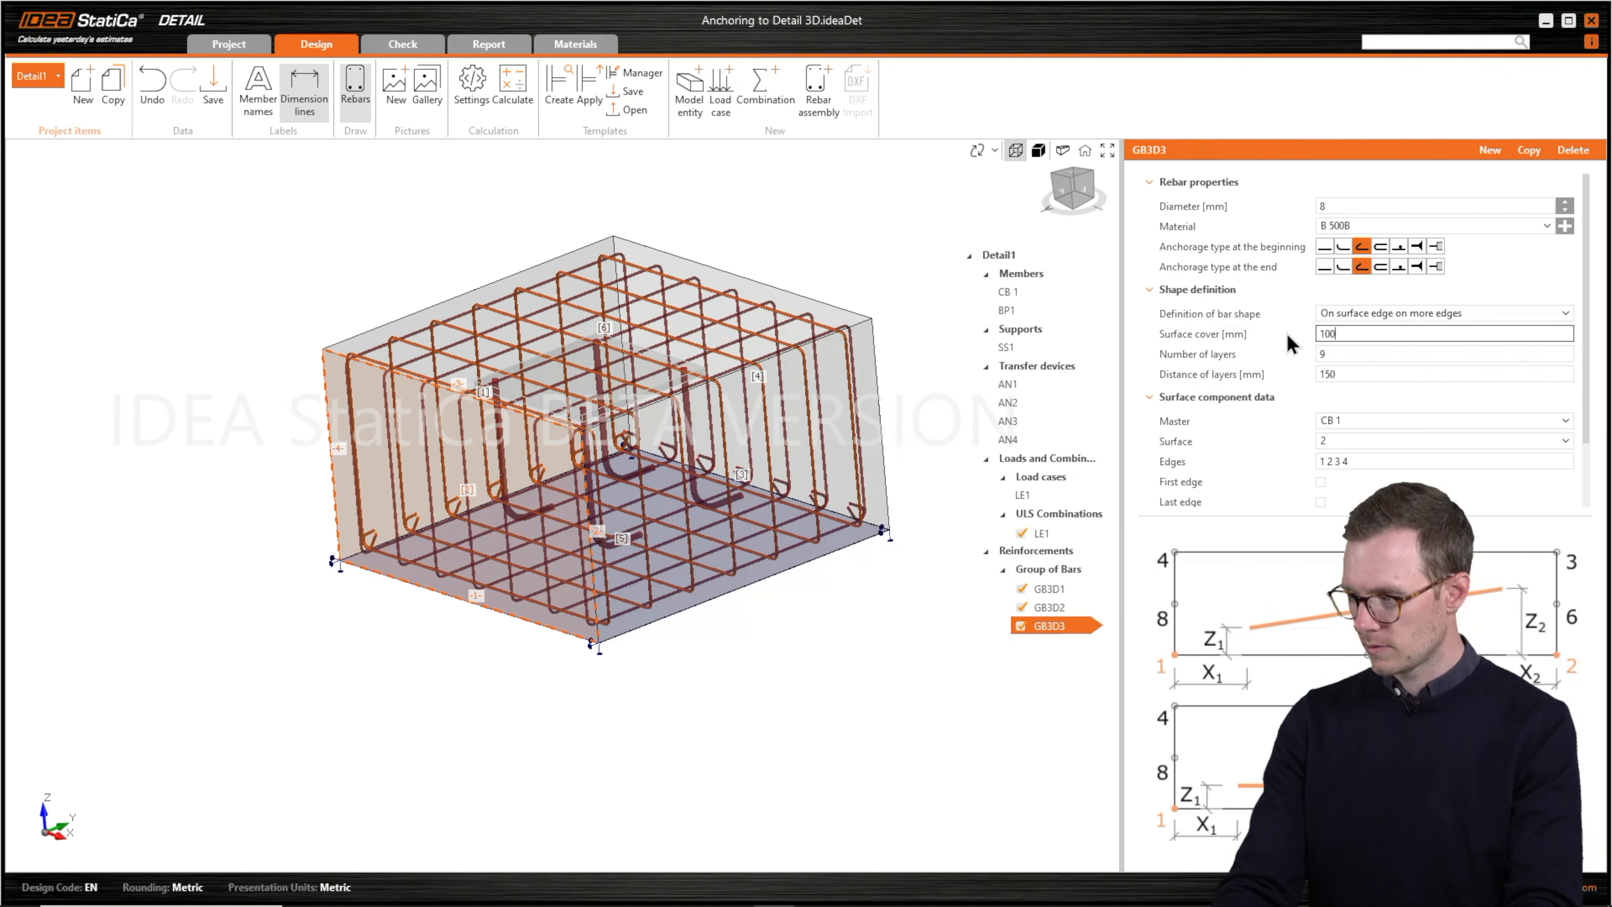
pyautogui.press('Tab')
pyautogui.write('3')
pyautogui.press('Tab')
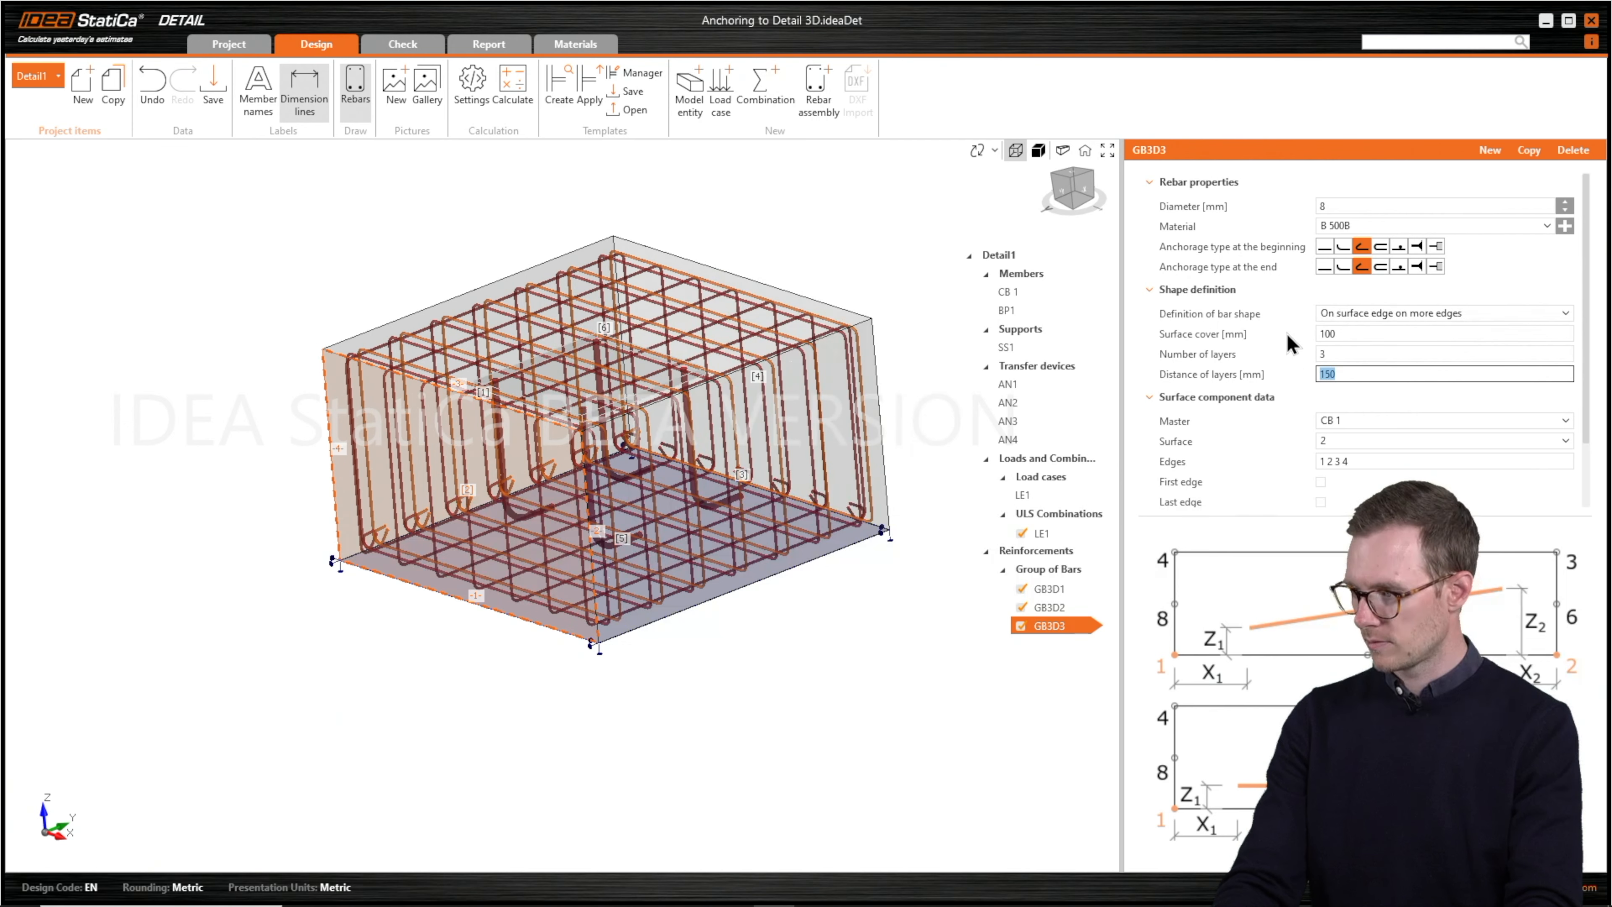
pyautogui.write('200')
pyautogui.press('Tab')
# - Assign the third bar group to surface 5 so its stirrups run horizontally around the block
pyautogui.click(1340, 441)
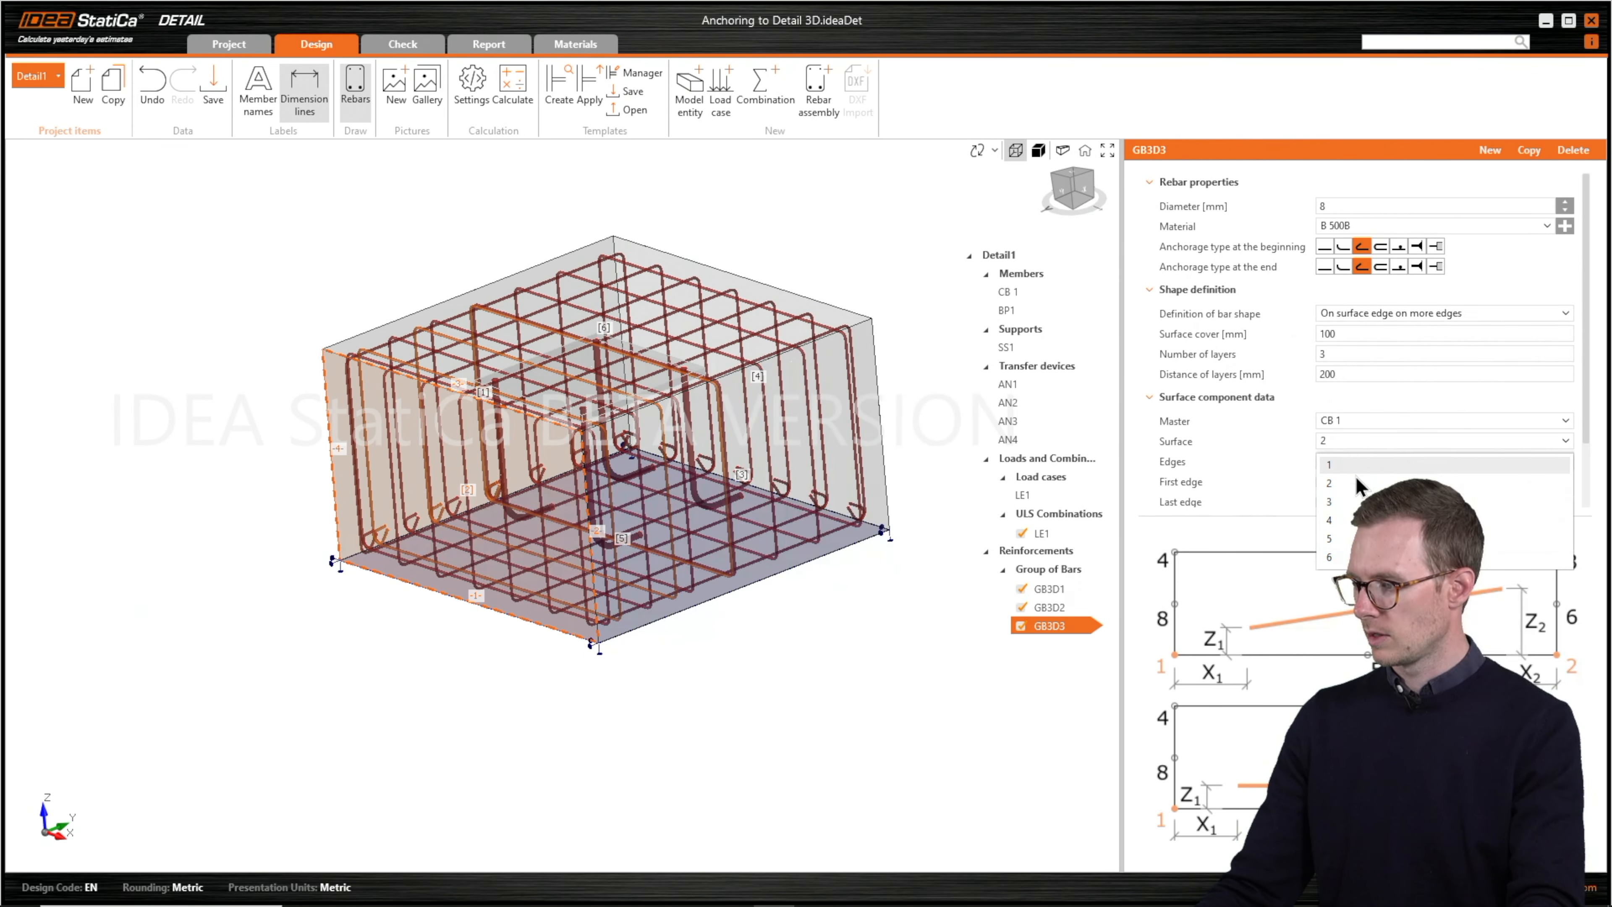
pyautogui.click(1339, 539)
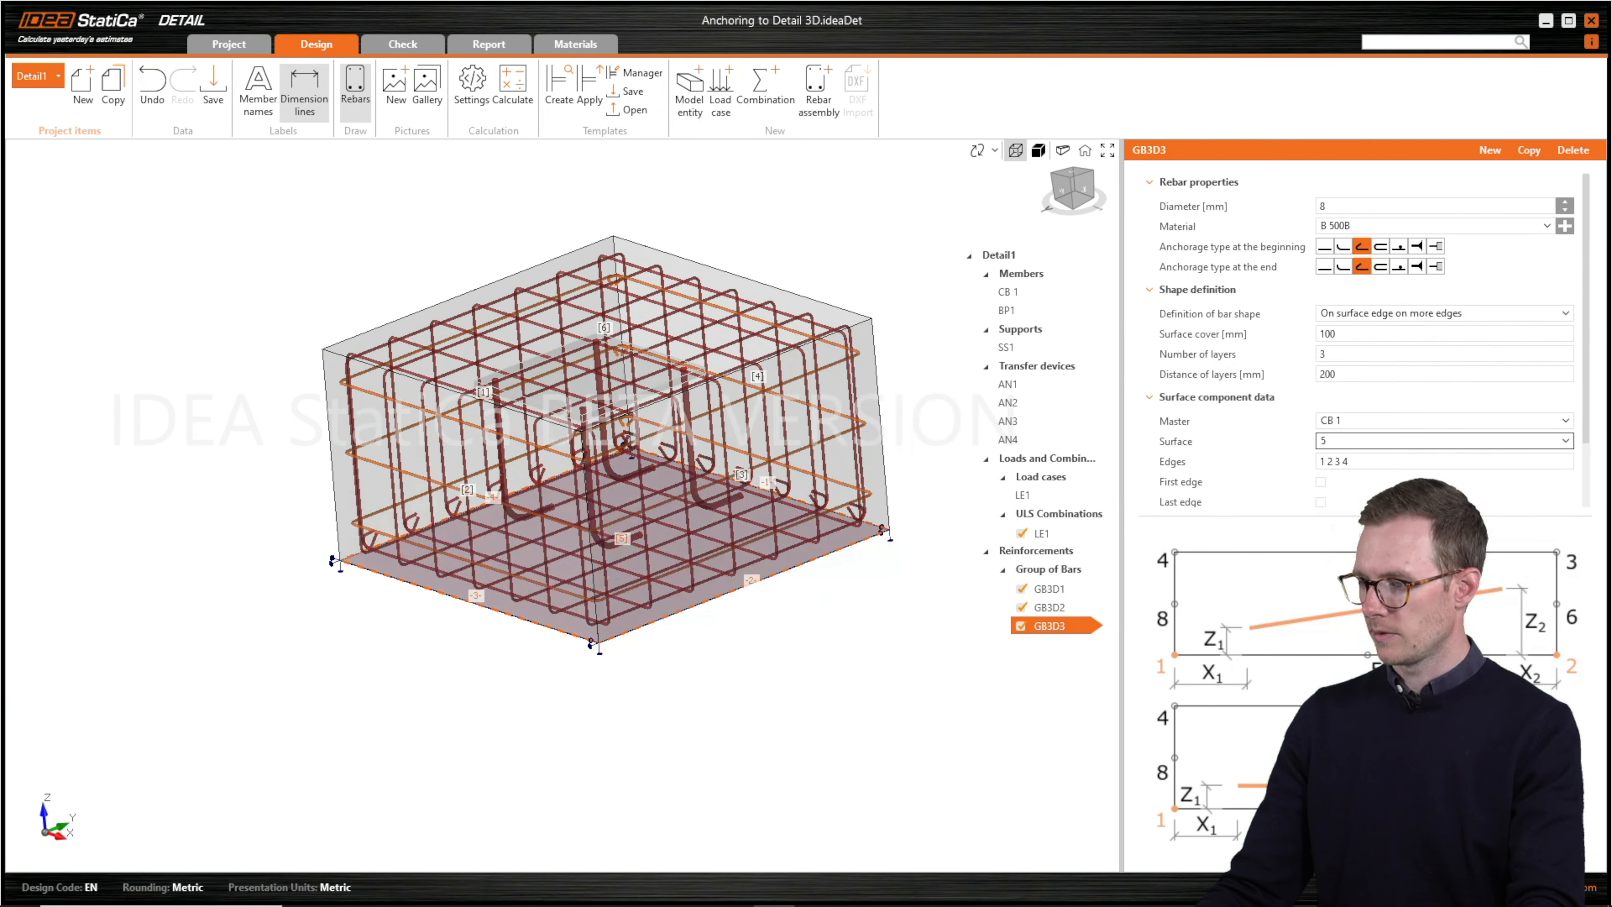
pyautogui.moveTo(811, 259); pyautogui.dragTo(819, 279, button='middle')
pyautogui.keyDown('ctrl'); pyautogui.moveTo(819, 279); pyautogui.dragTo(842, 301, button='middle'); pyautogui.keyUp('ctrl')
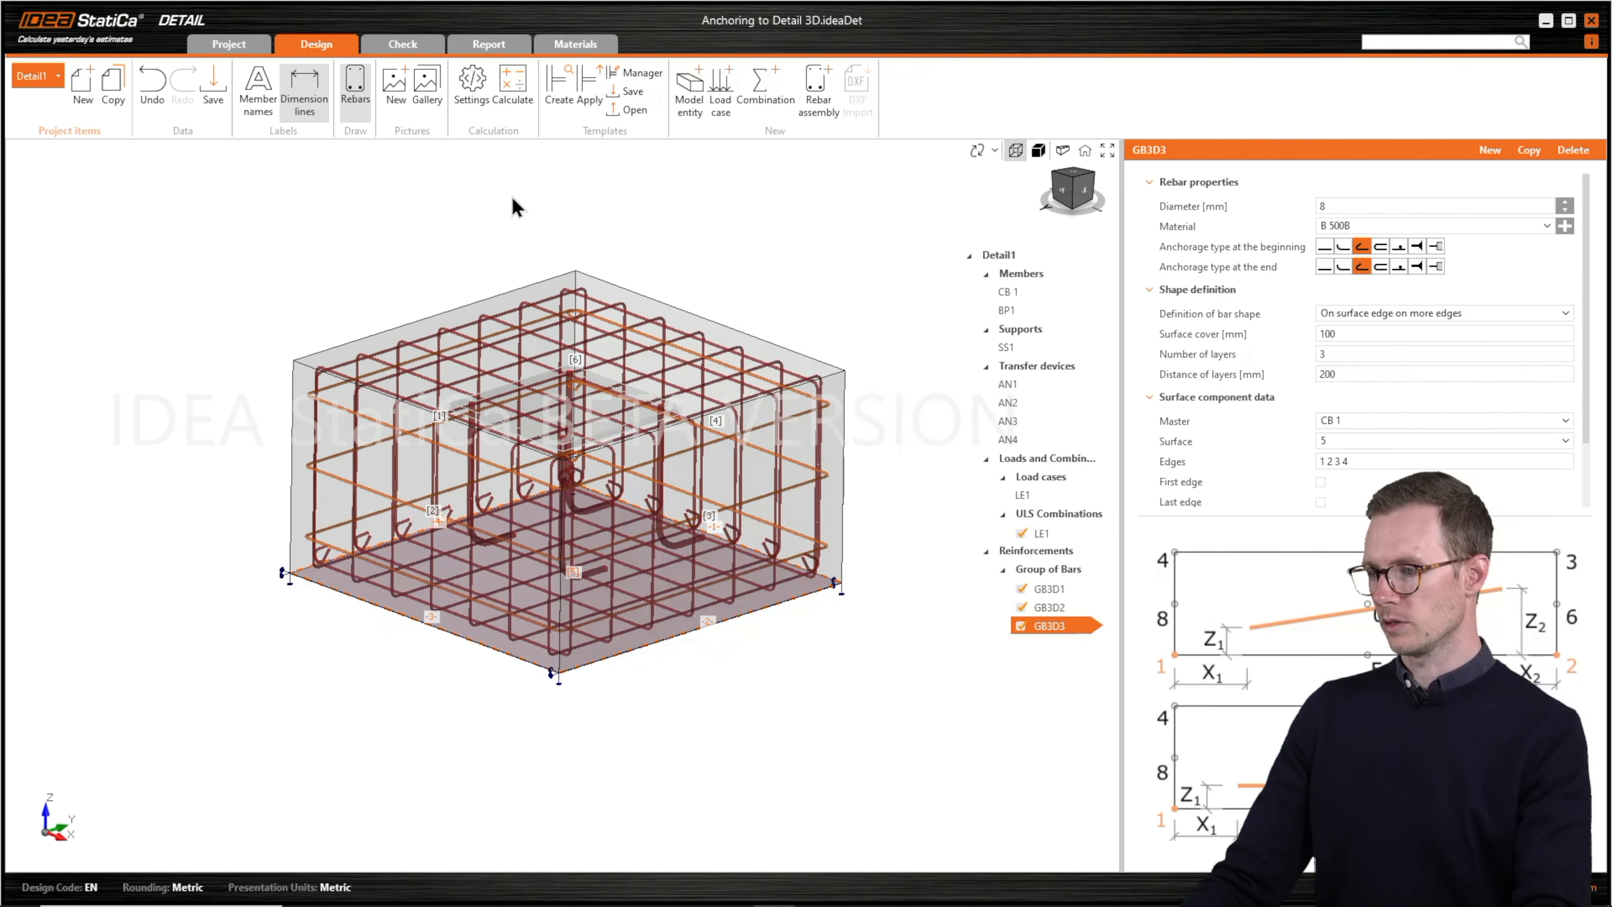
# - Set the multiplier of default mesh size to 2 in the code and calculation settings
pyautogui.click(473, 113)
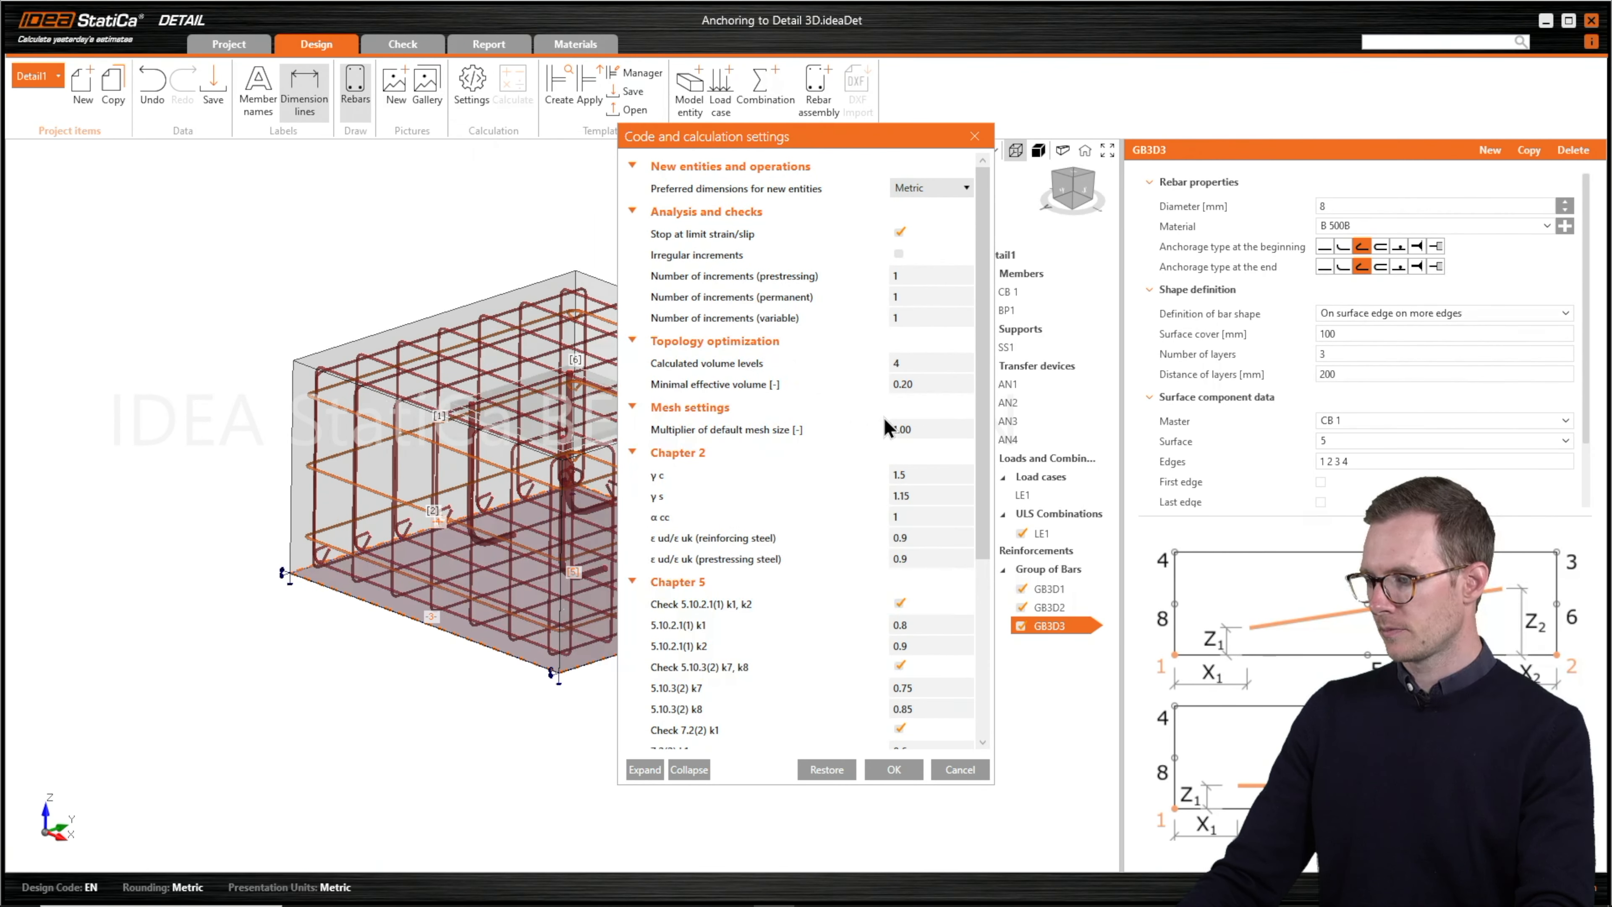
pyautogui.click(920, 427)
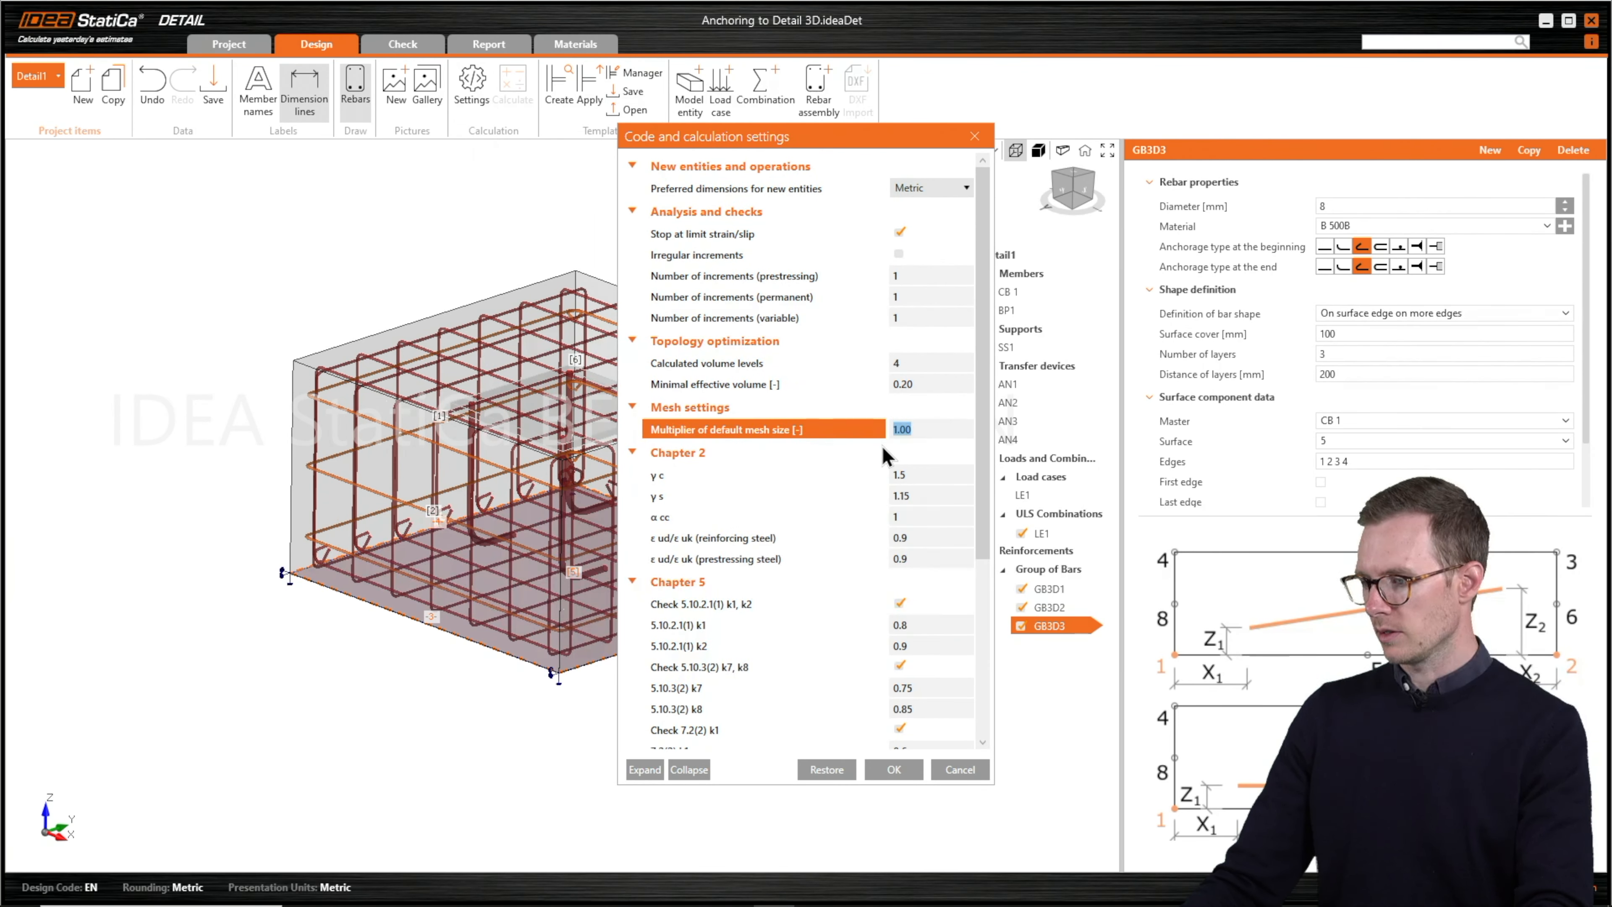
pyautogui.write('2')
pyautogui.click(858, 475)
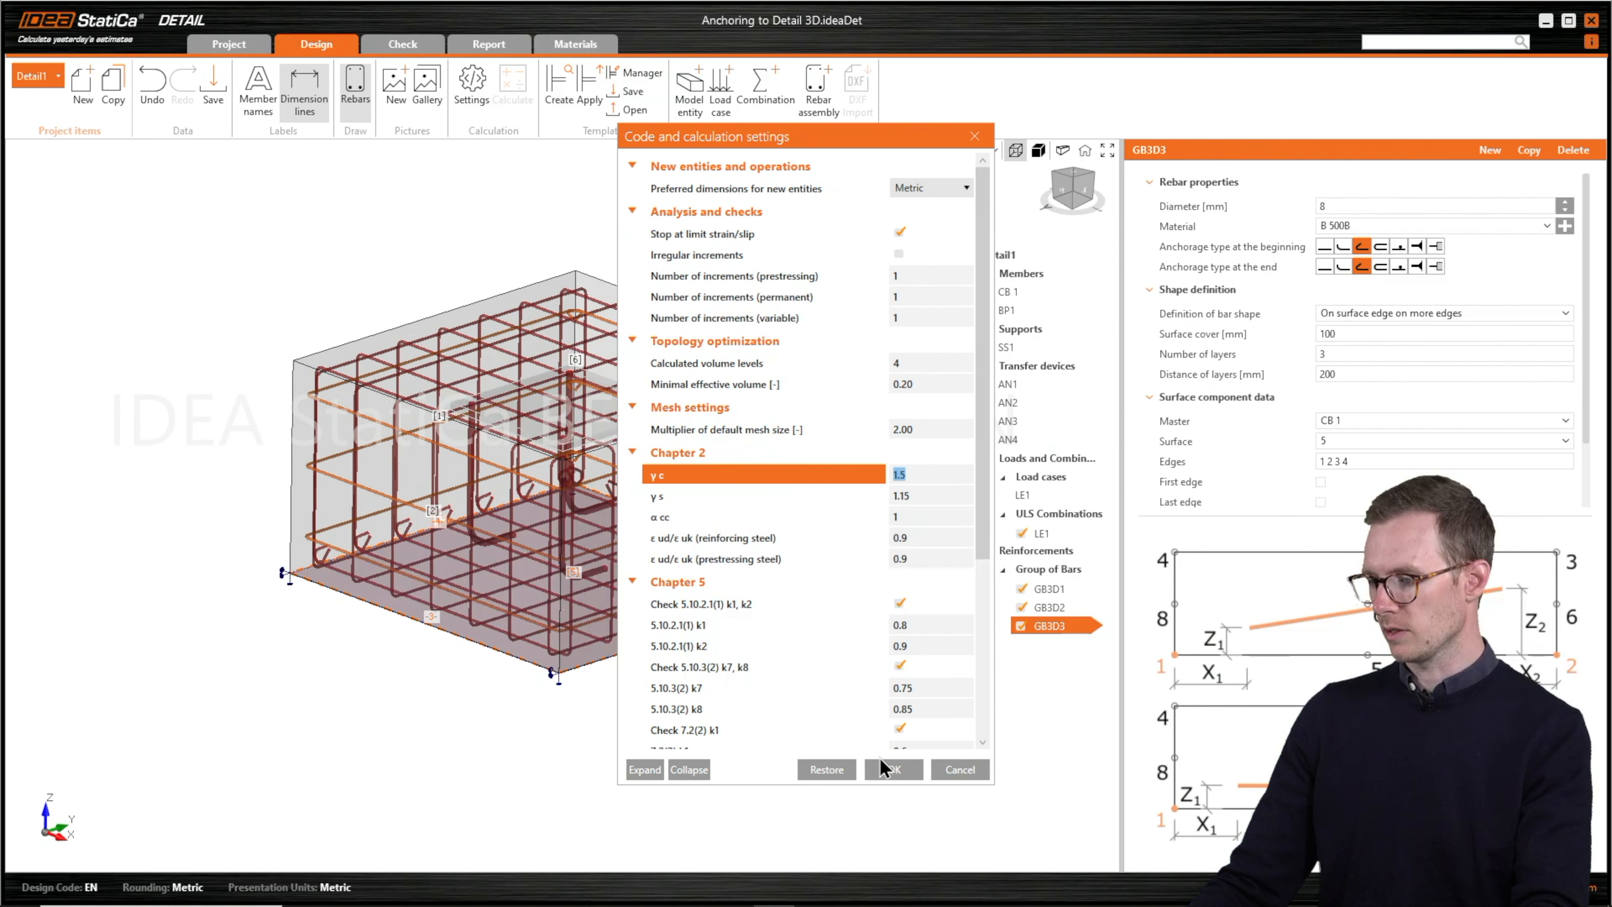
pyautogui.click(896, 769)
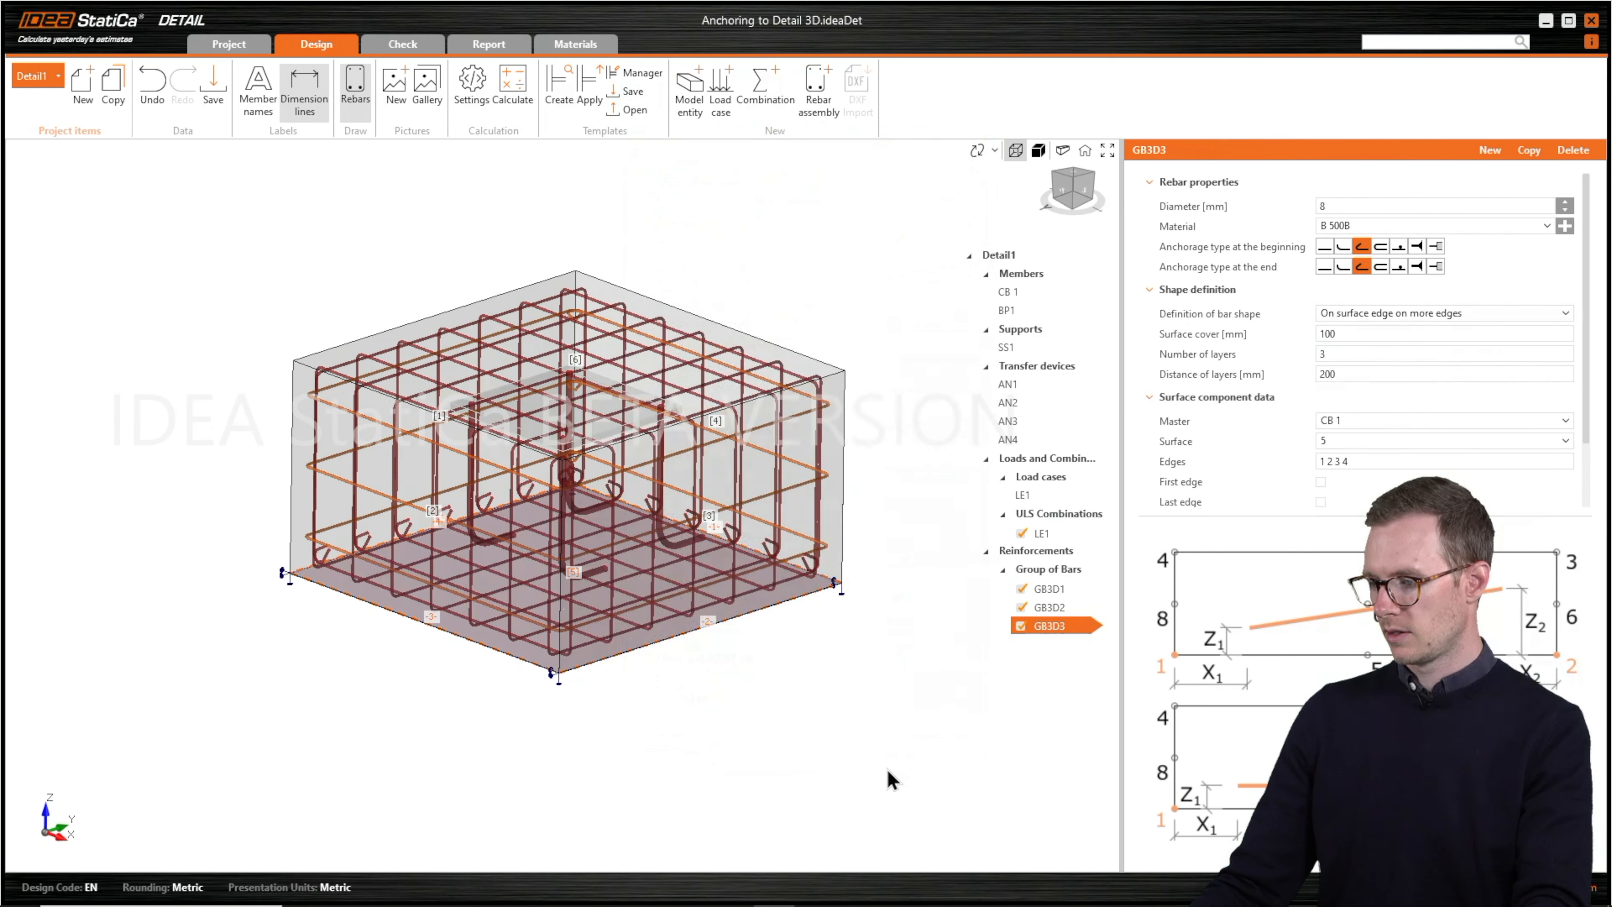
# - Calculate the reinforced block model and open the summary of its ULS code checks
pyautogui.click(515, 108)
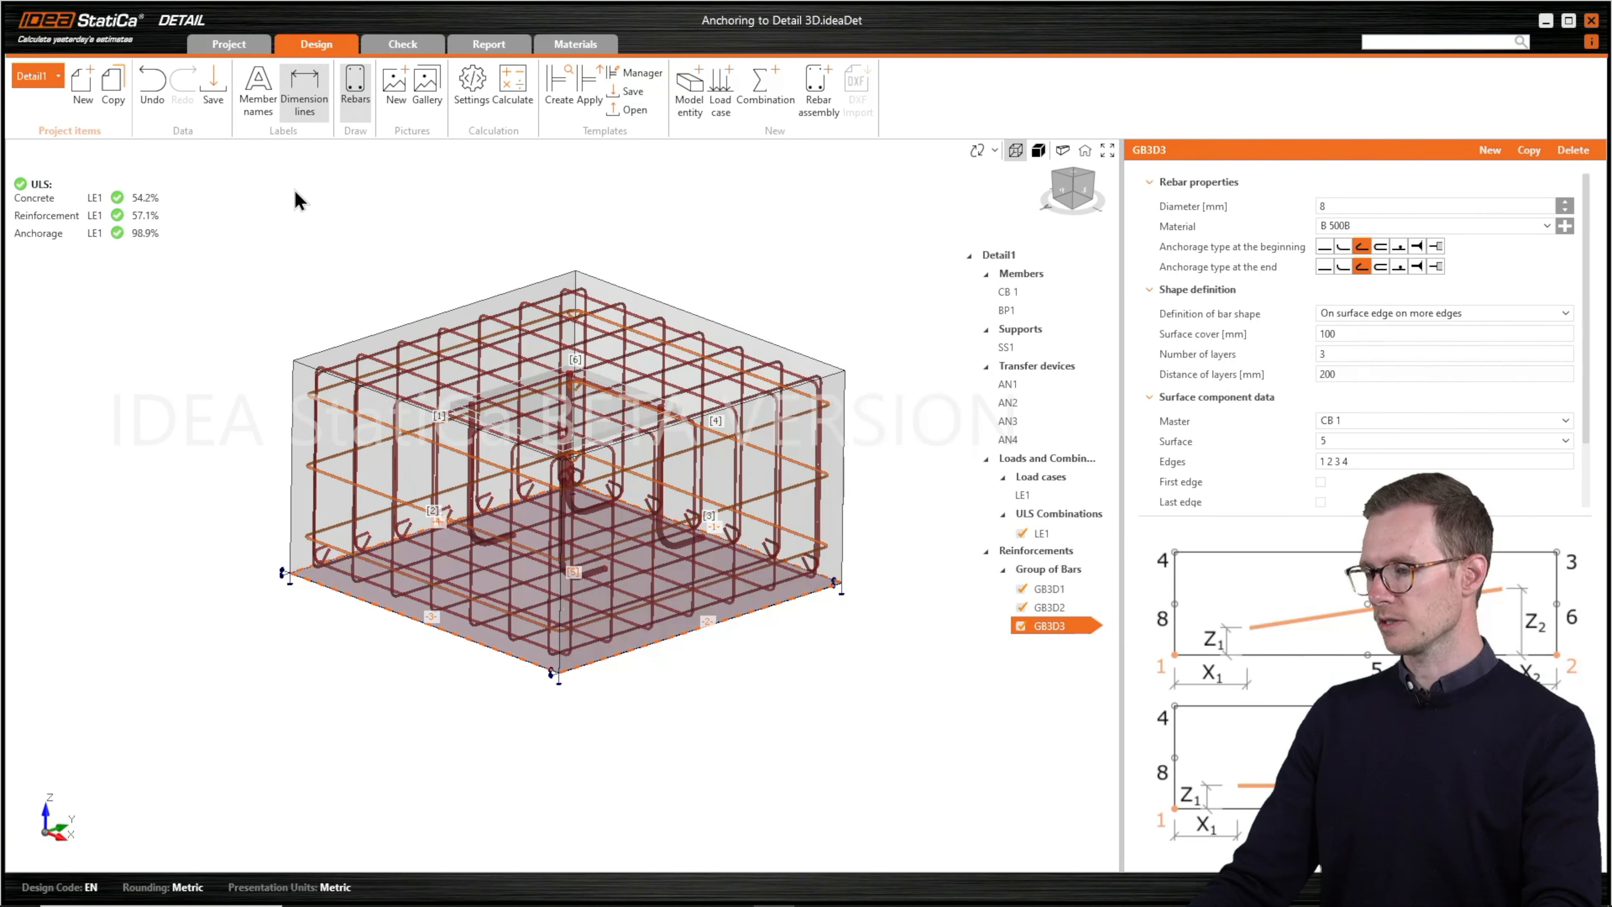
pyautogui.click(404, 49)
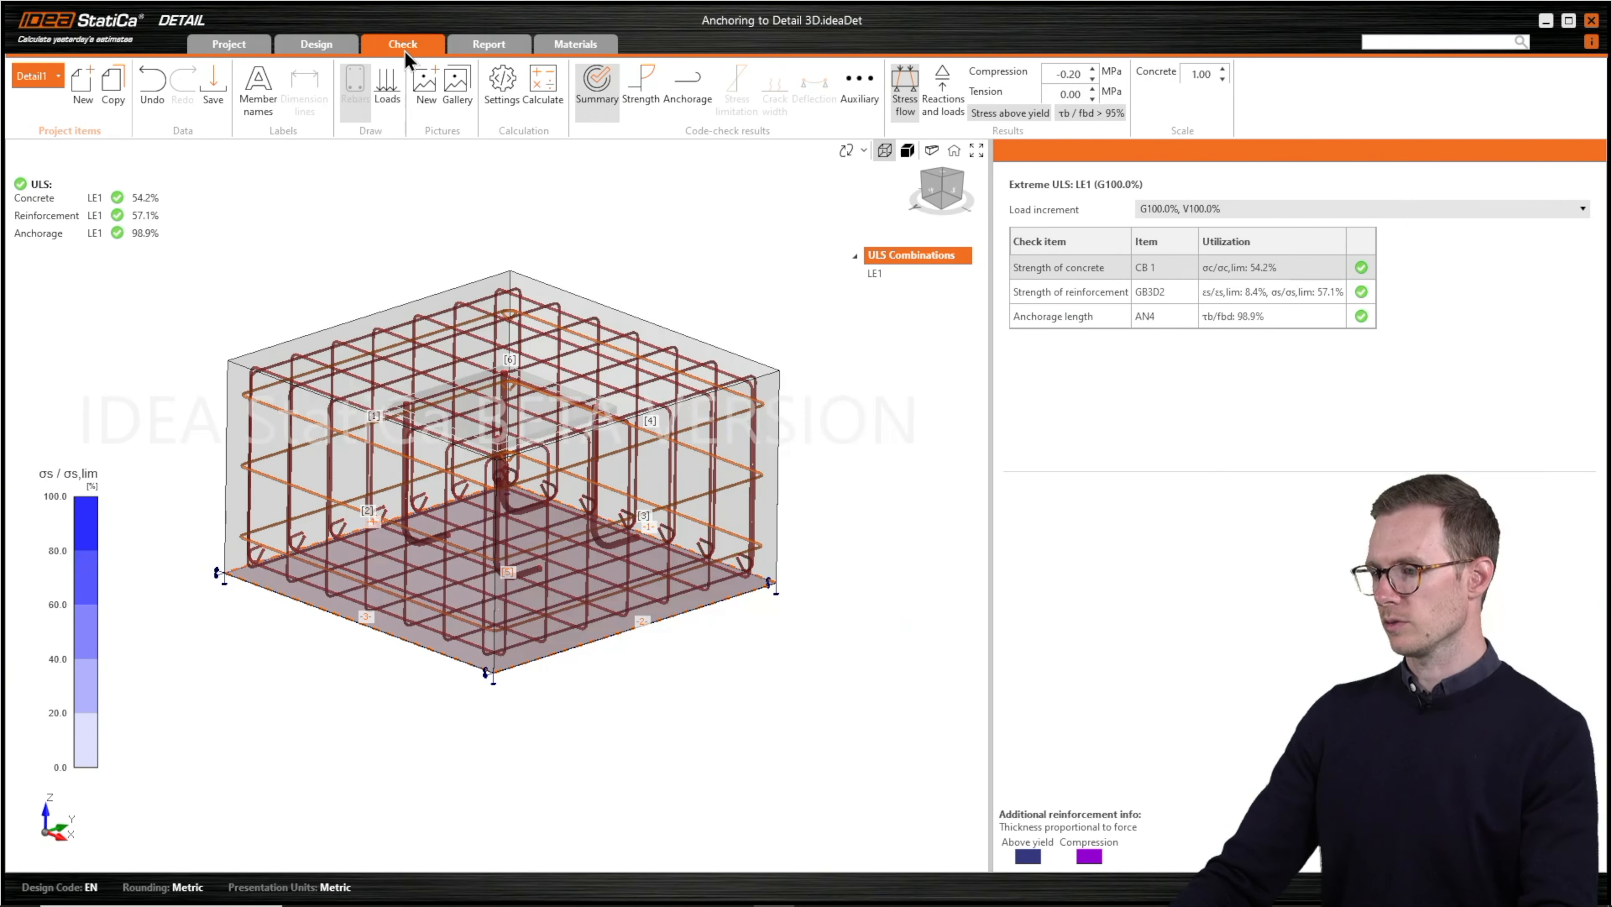
# - Review the concrete strength results with the finite element mesh drawn and the concrete stress σc plotted on the block
pyautogui.moveTo(485, 437); pyautogui.dragTo(524, 467, button='middle')
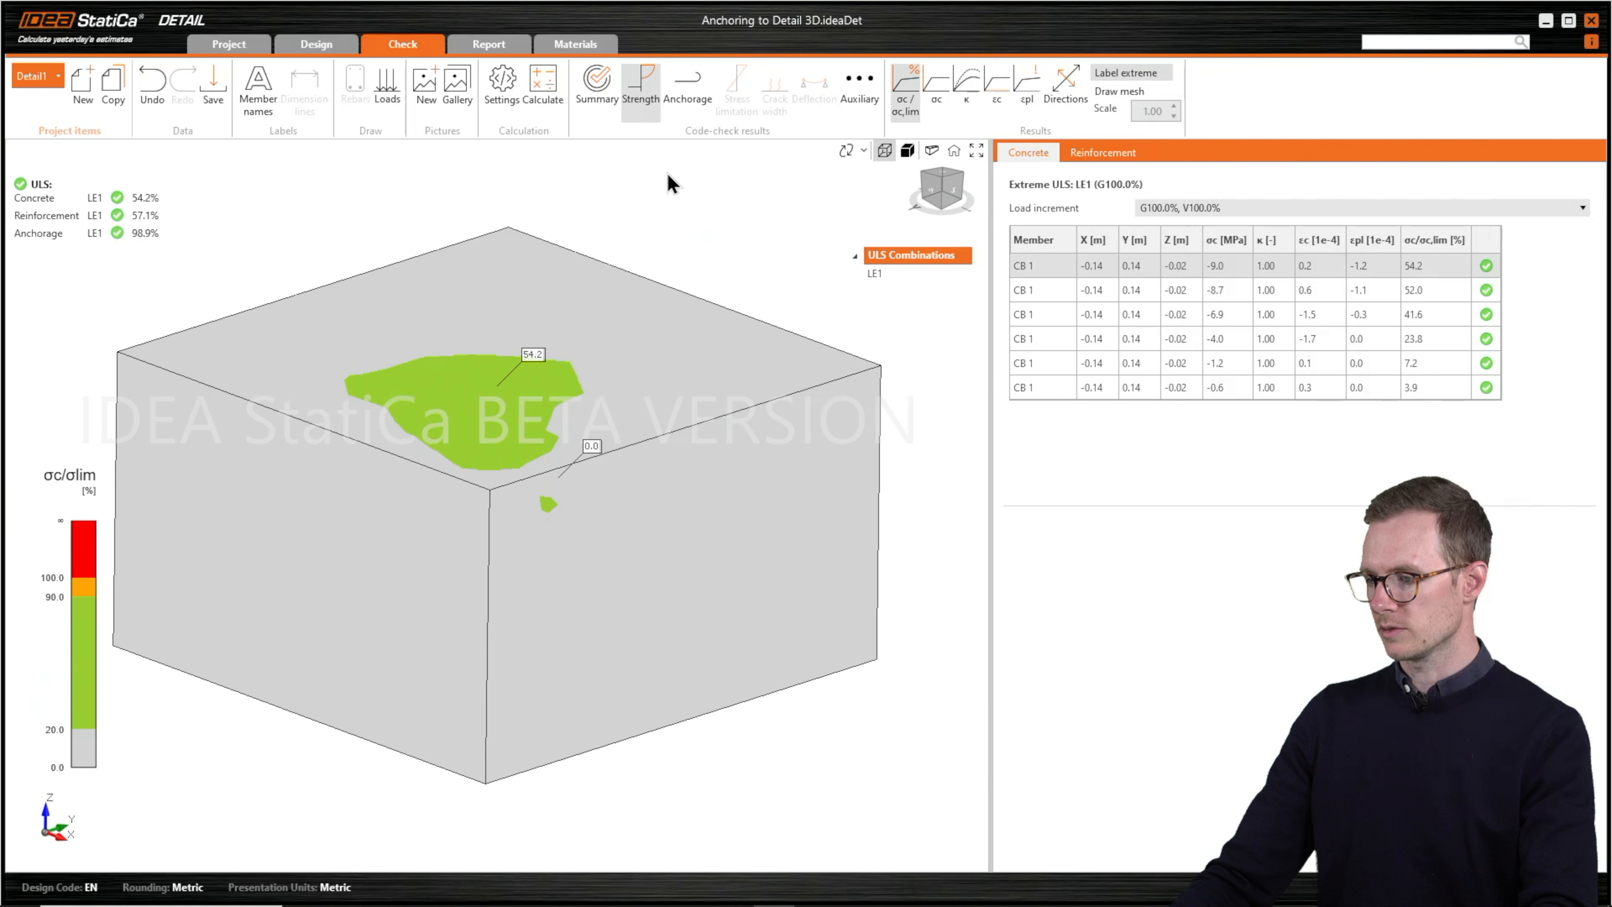
pyautogui.click(1119, 92)
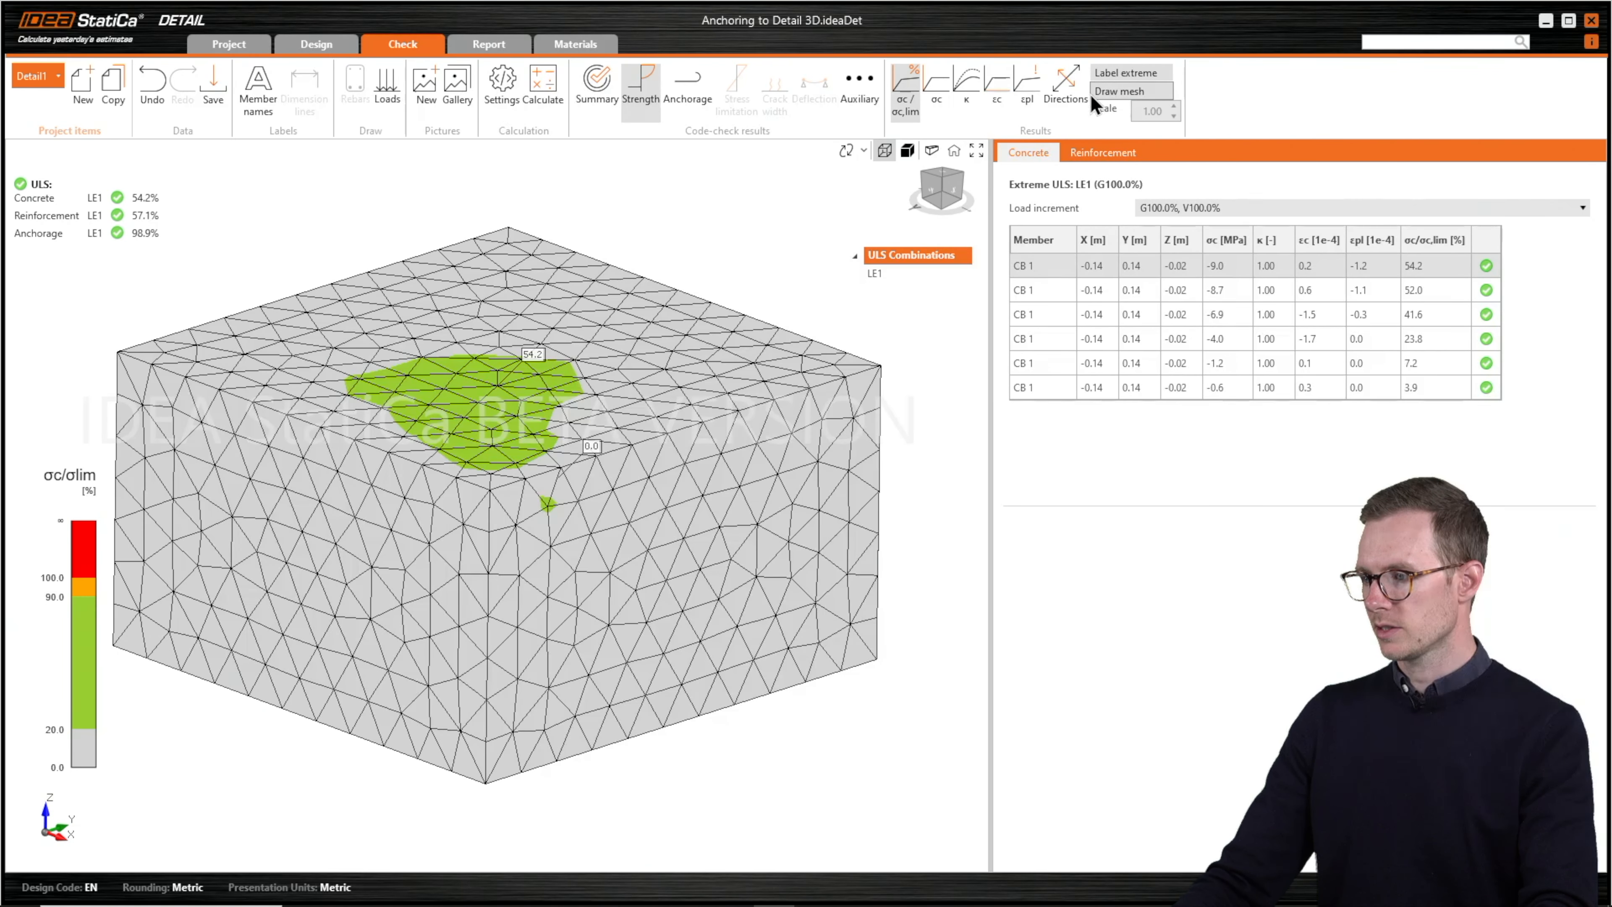
pyautogui.click(938, 108)
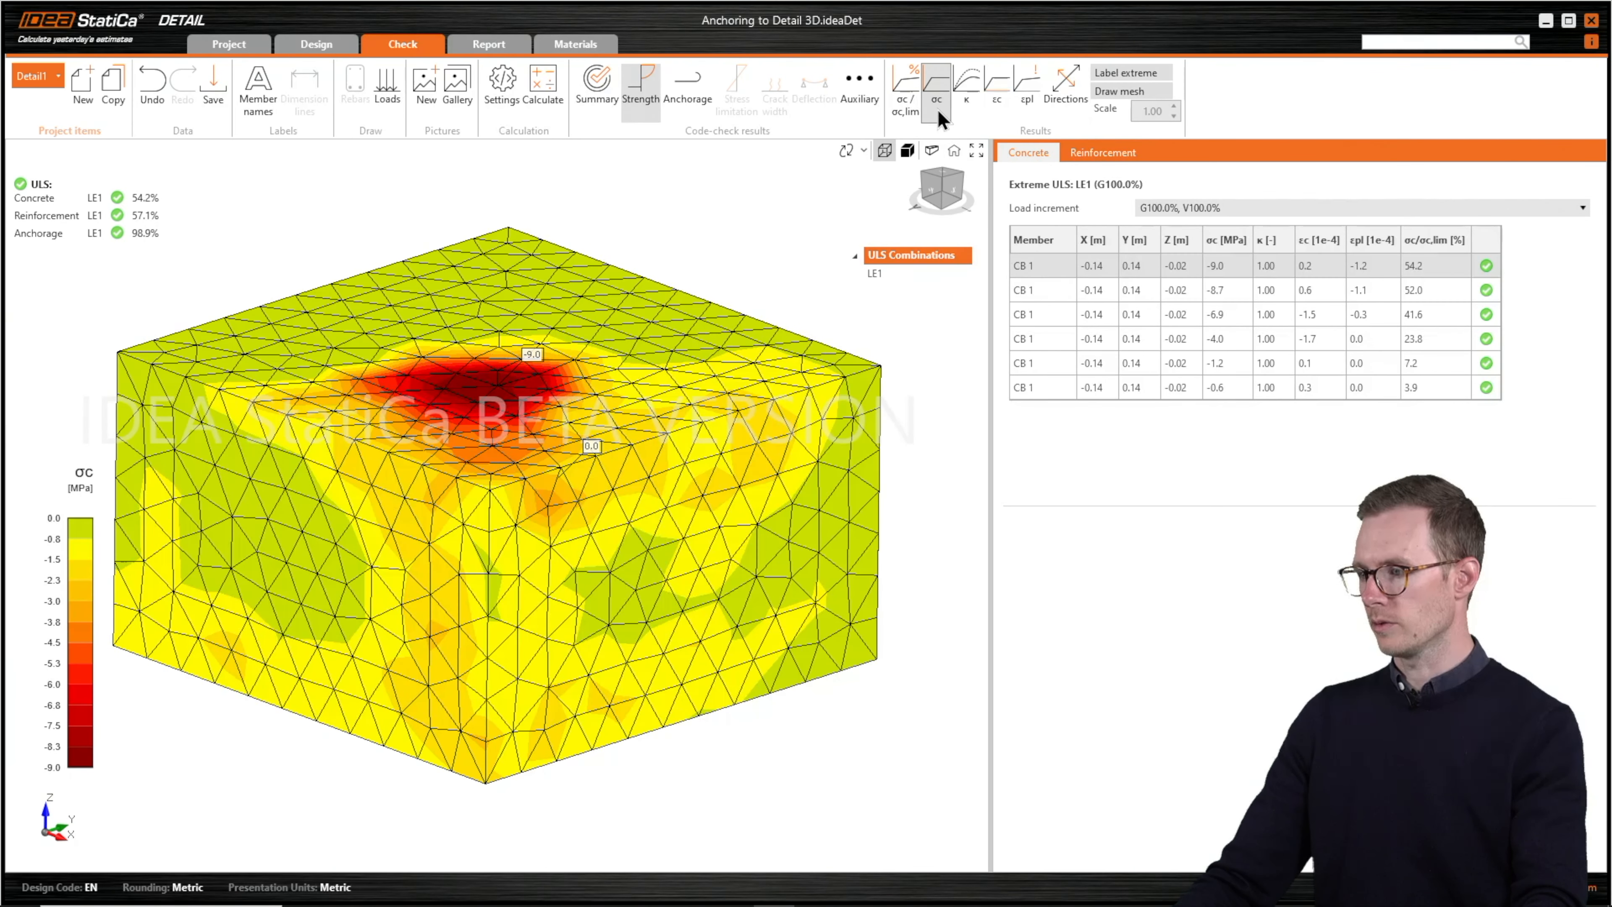
# - Inspect the reinforcement strength results for anchors AN4, AN3 and AN2, and plot the steel stress σs on the bars
pyautogui.click(1116, 154)
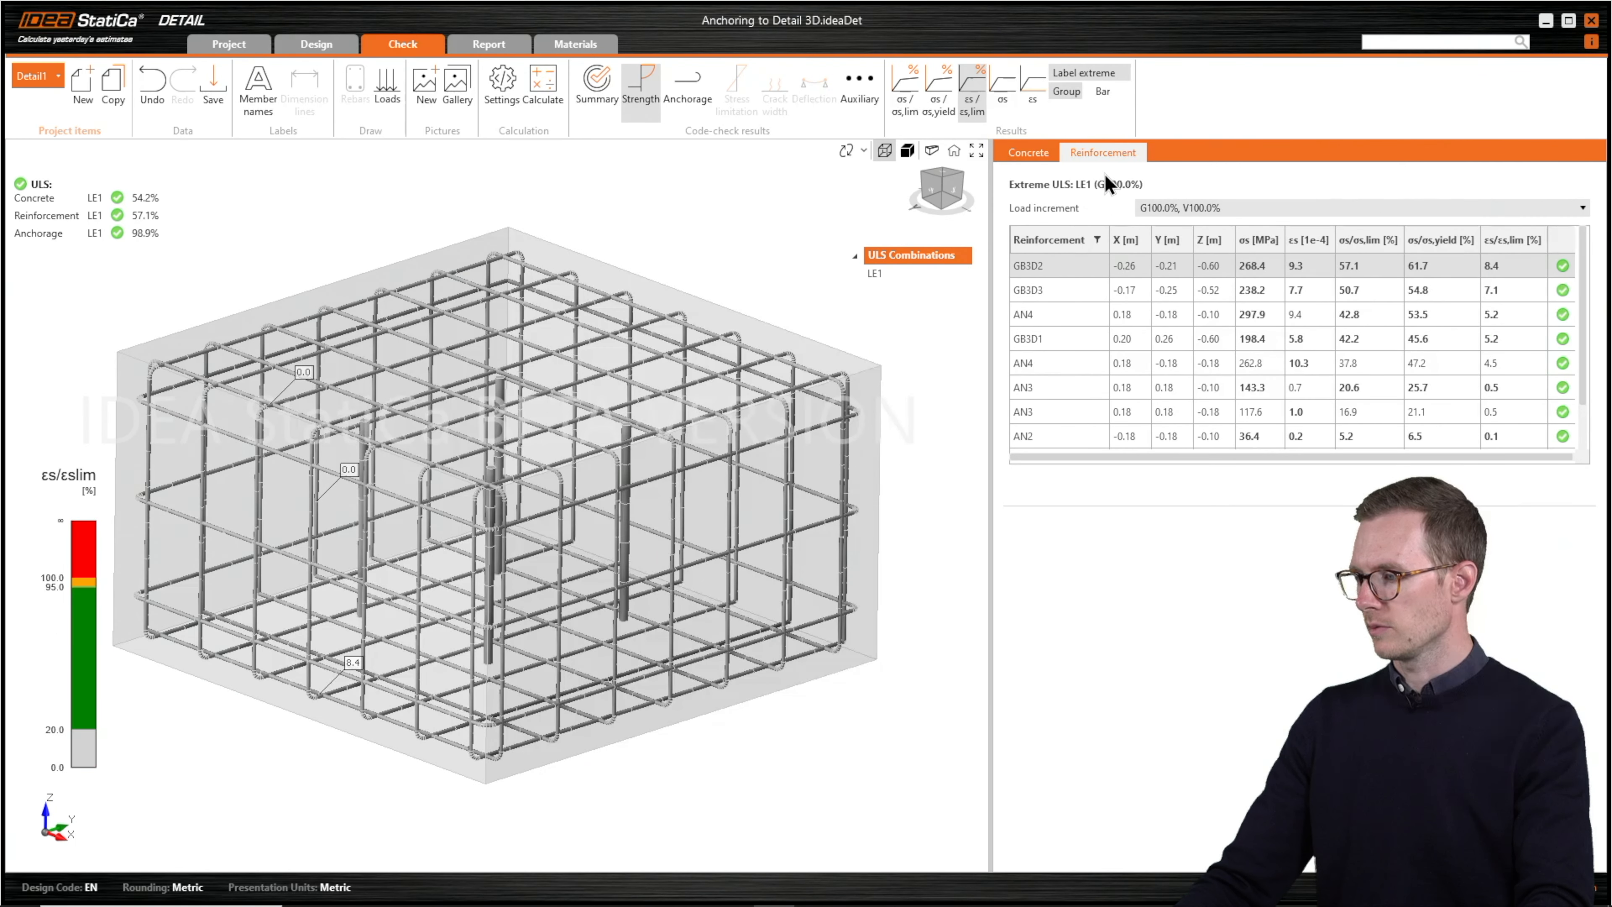
pyautogui.click(1068, 315)
pyautogui.click(1064, 366)
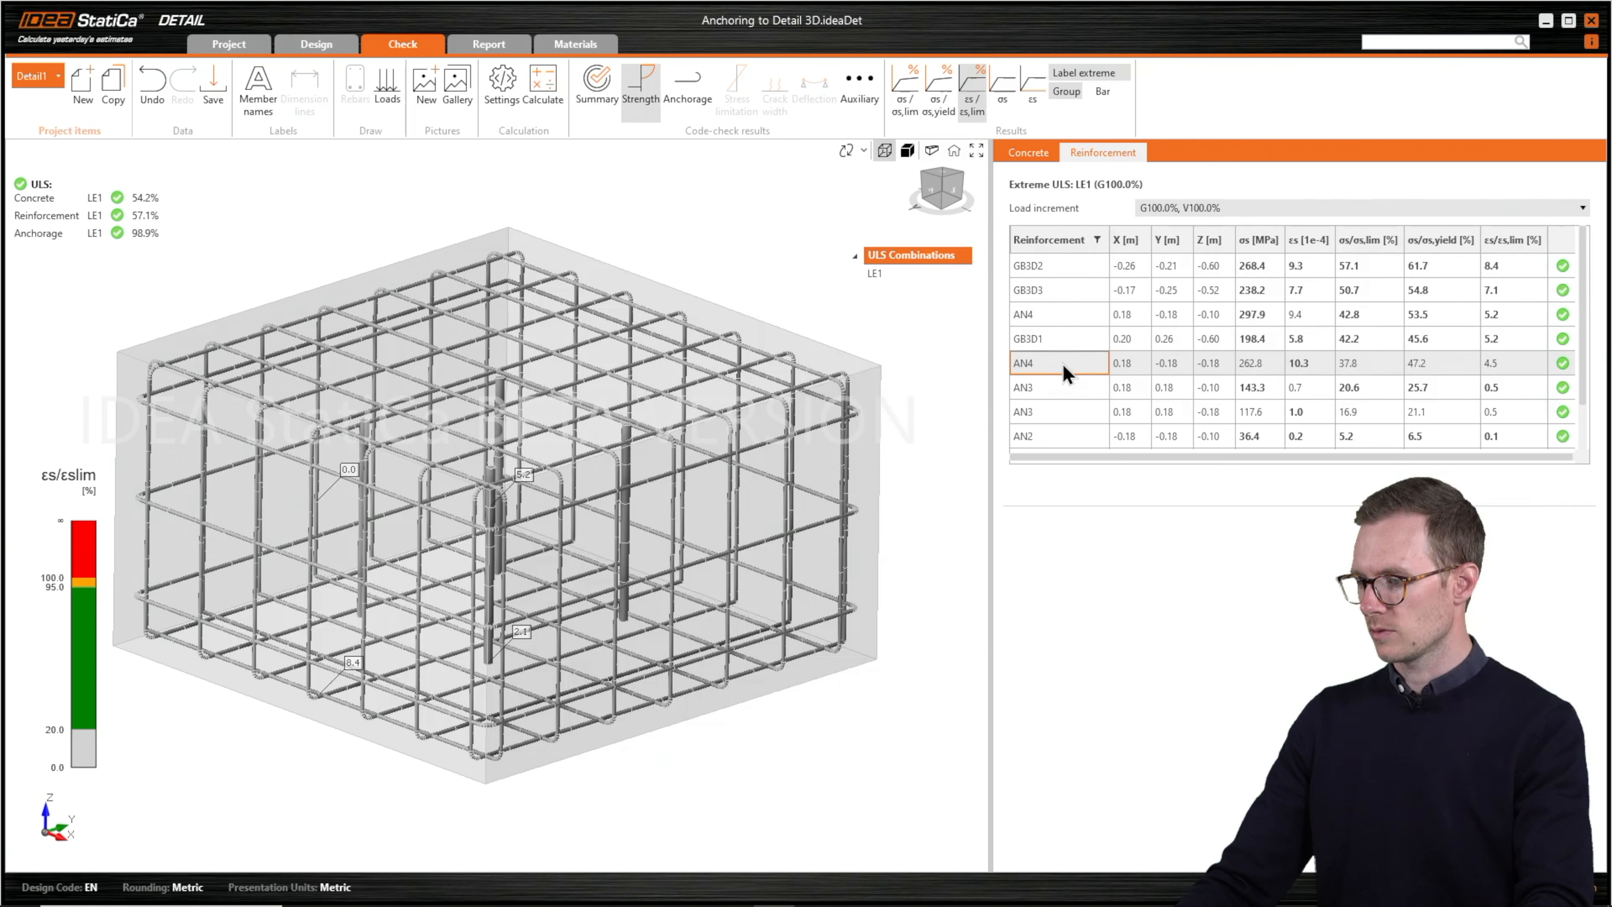
pyautogui.click(1061, 394)
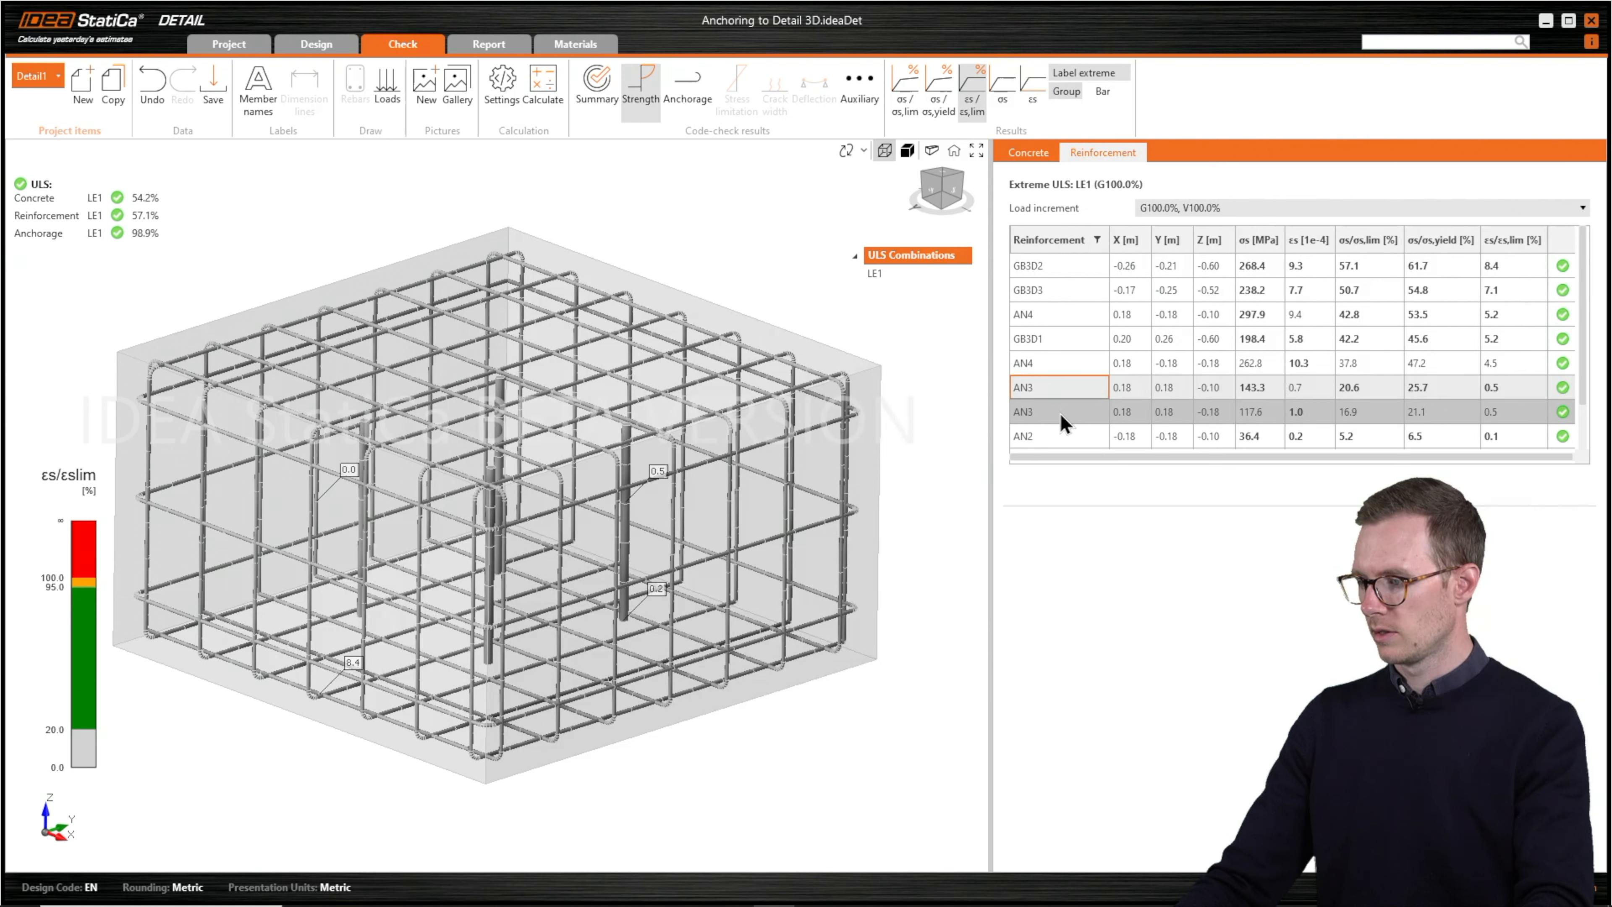
pyautogui.click(1061, 416)
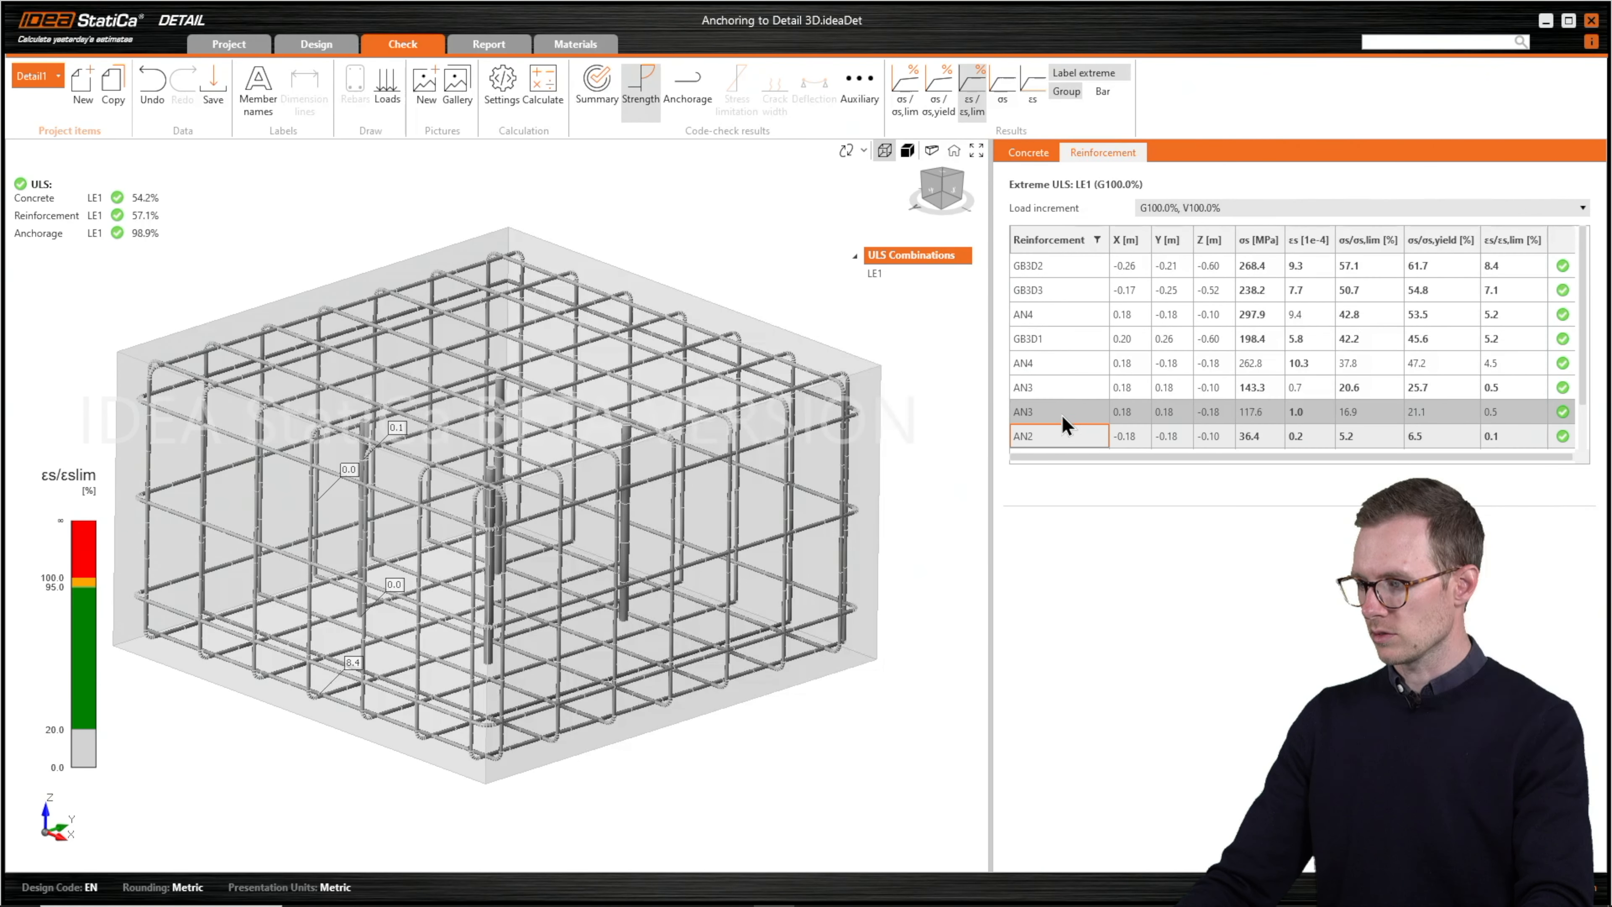
pyautogui.click(1003, 86)
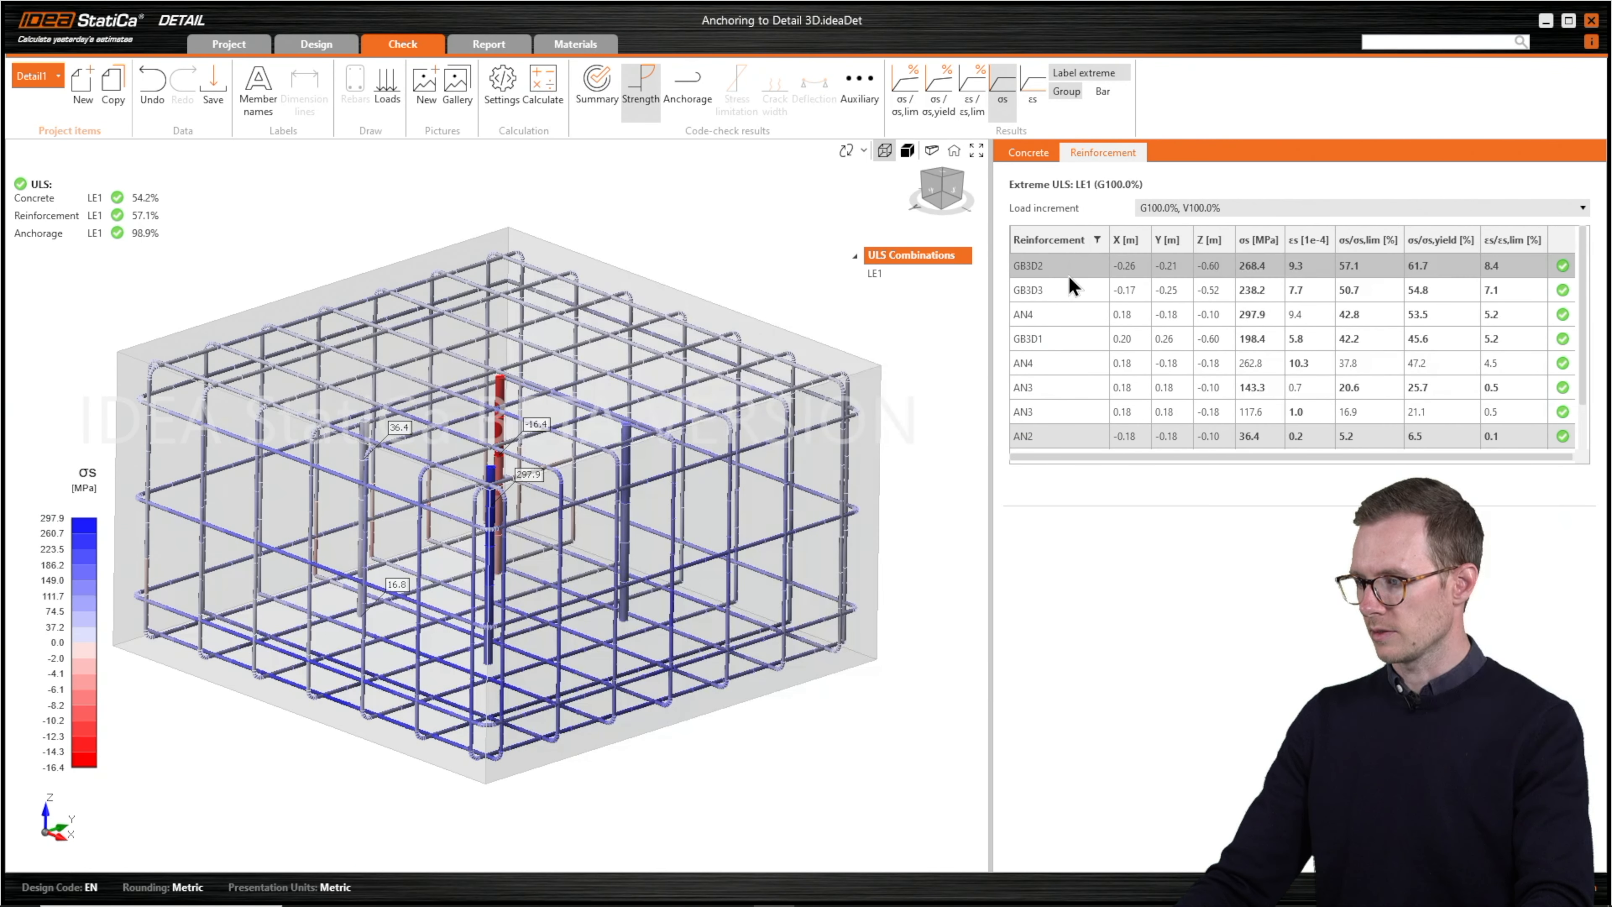
pyautogui.click(1065, 414)
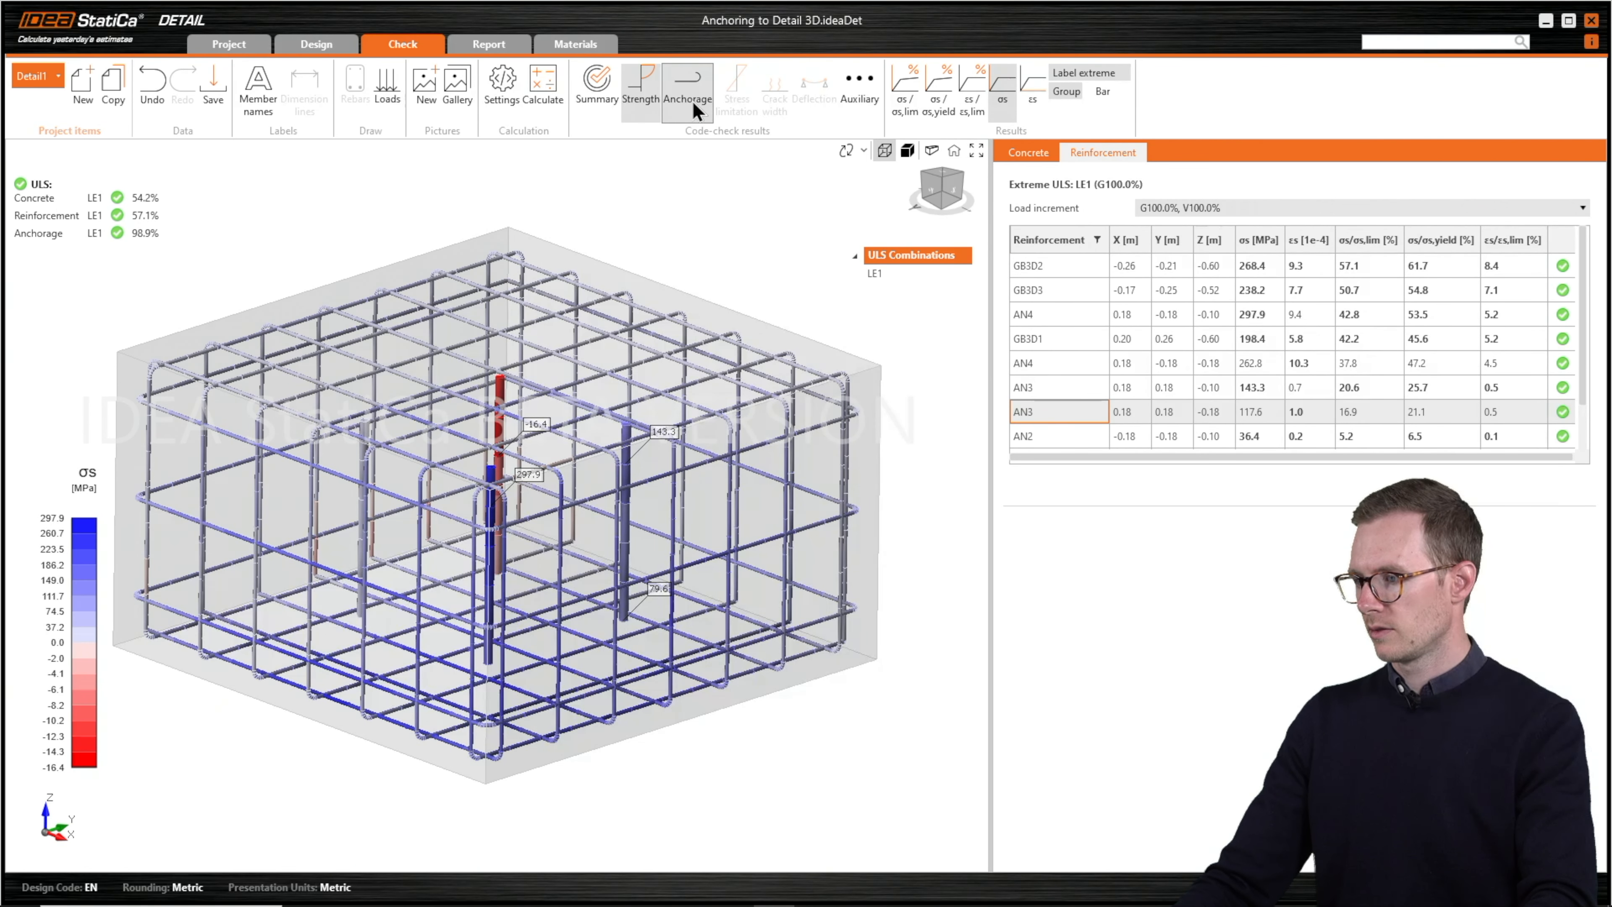
# - Review the anchorage results as bond stress τb and total force Ftot, and open the auxiliary deformation results
pyautogui.click(679, 102)
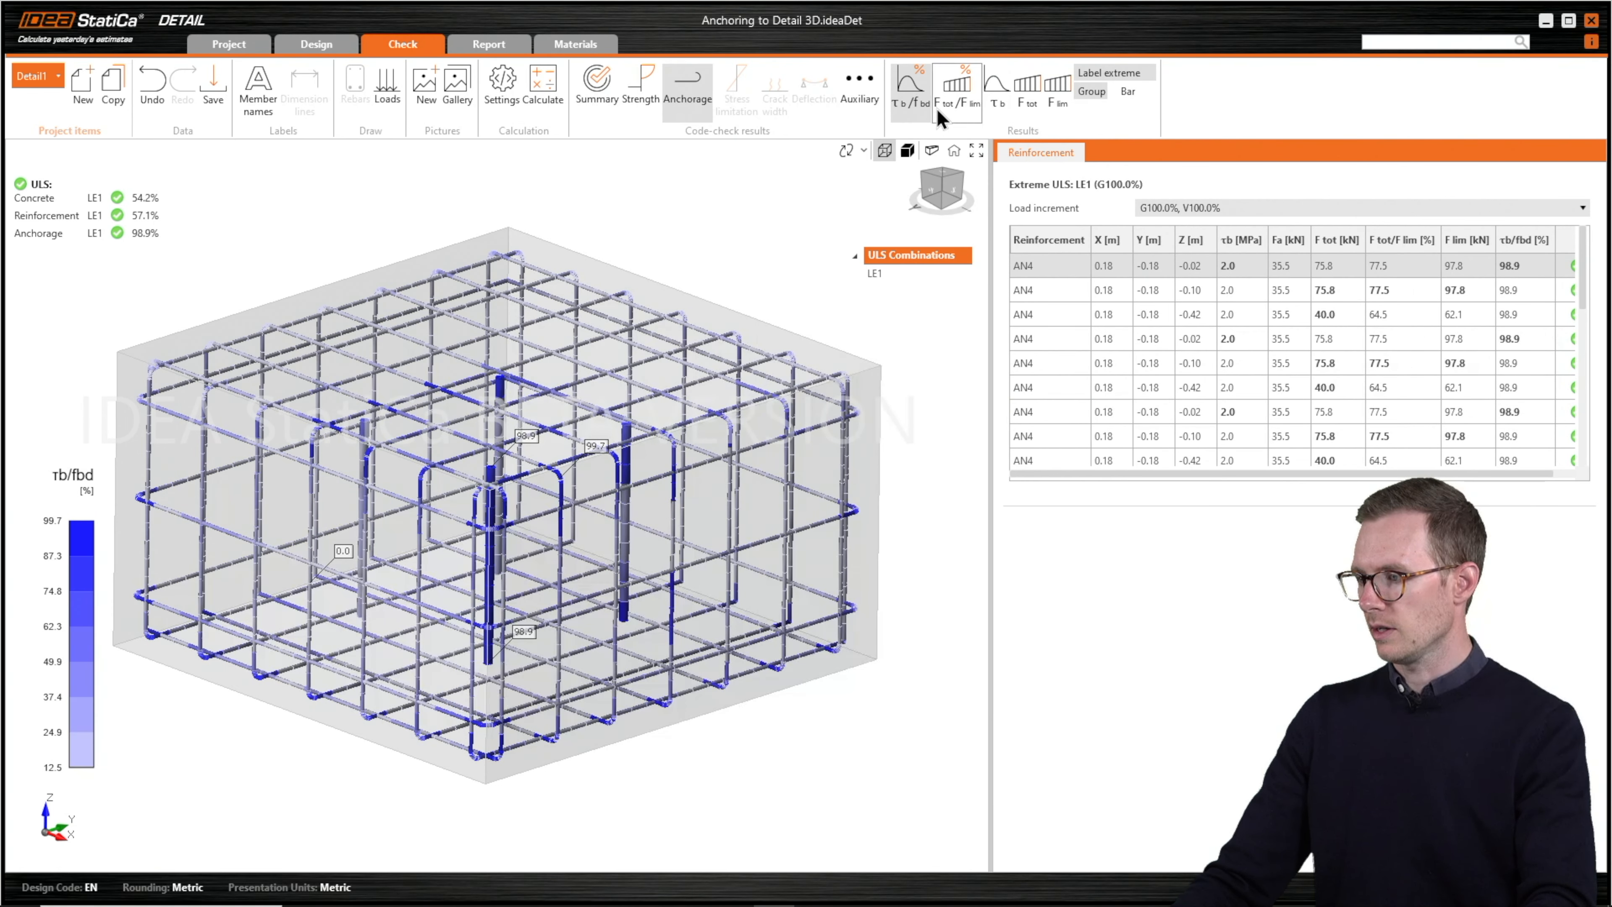
pyautogui.click(1001, 96)
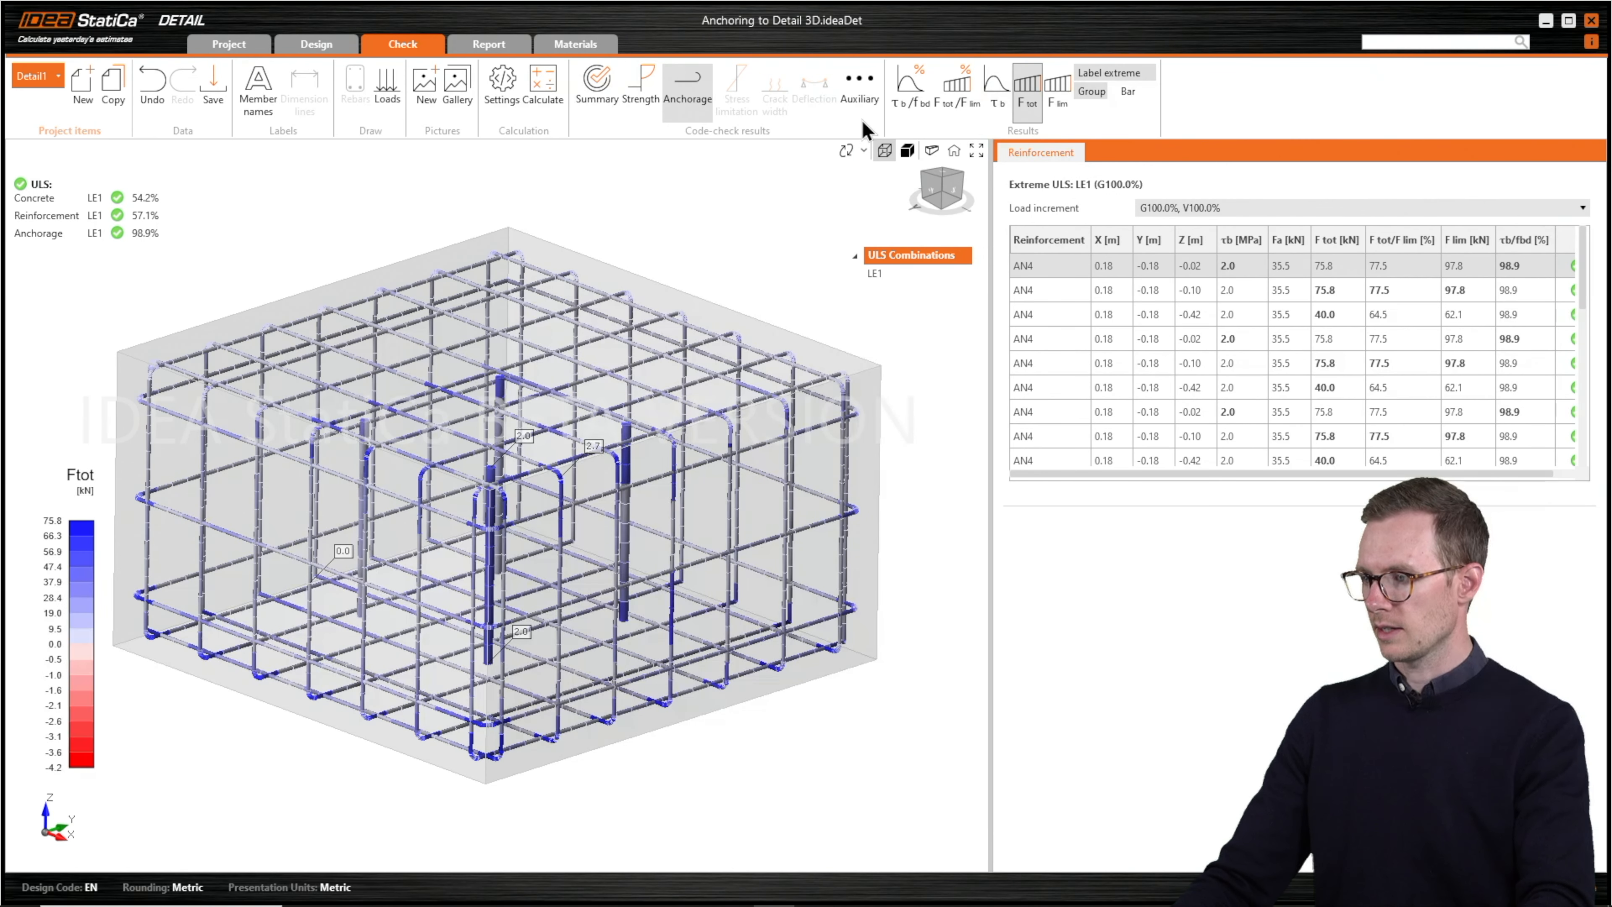
pyautogui.click(862, 95)
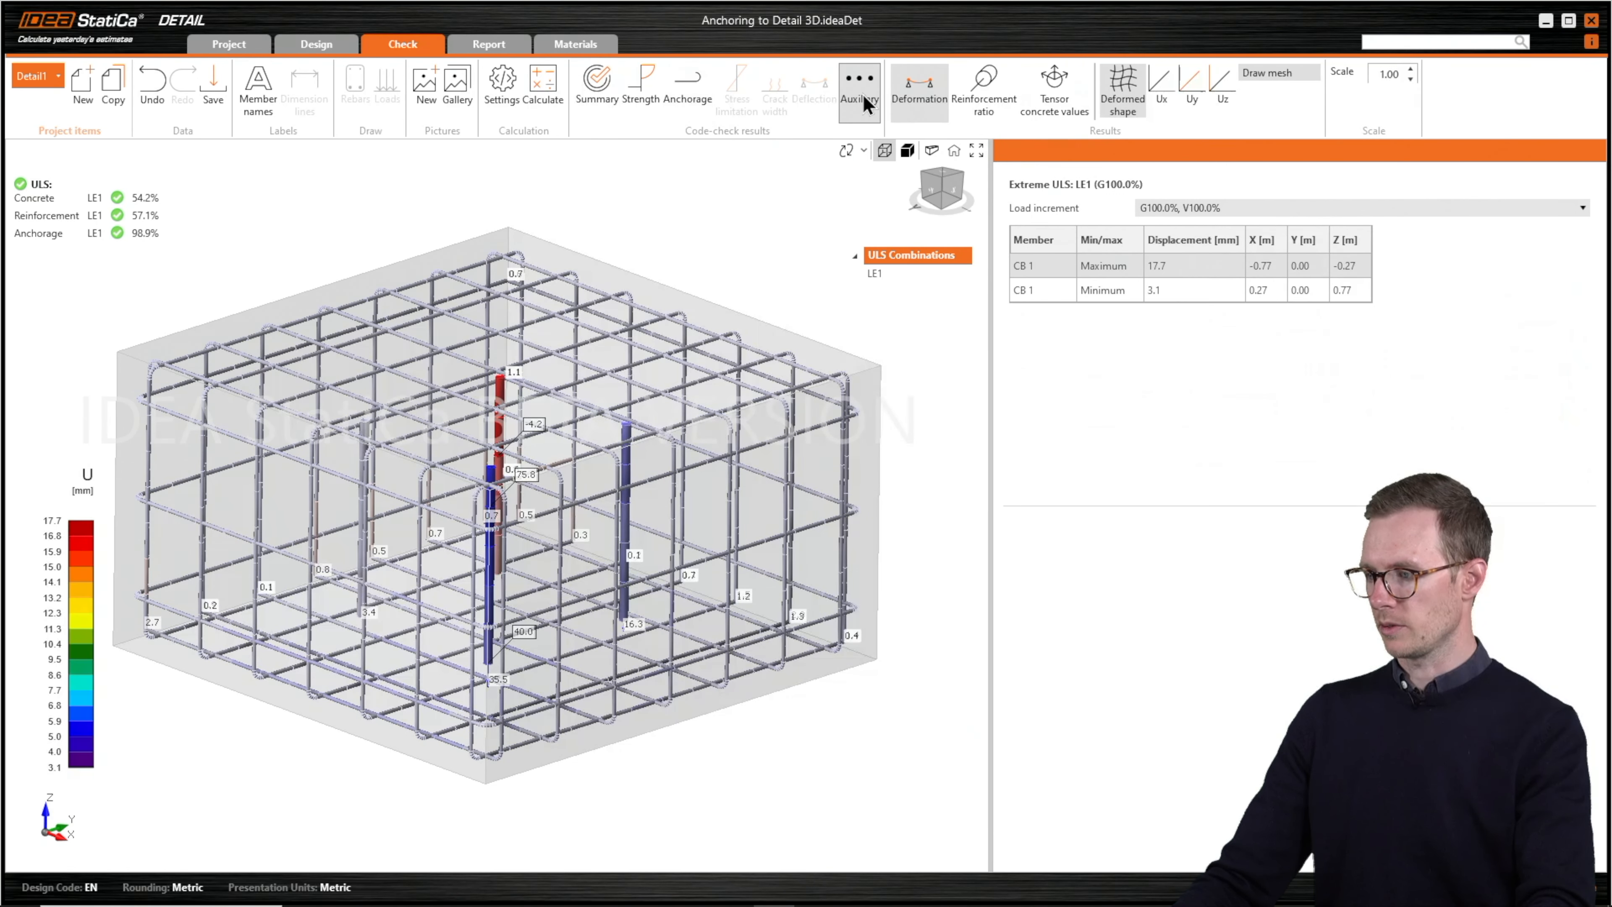